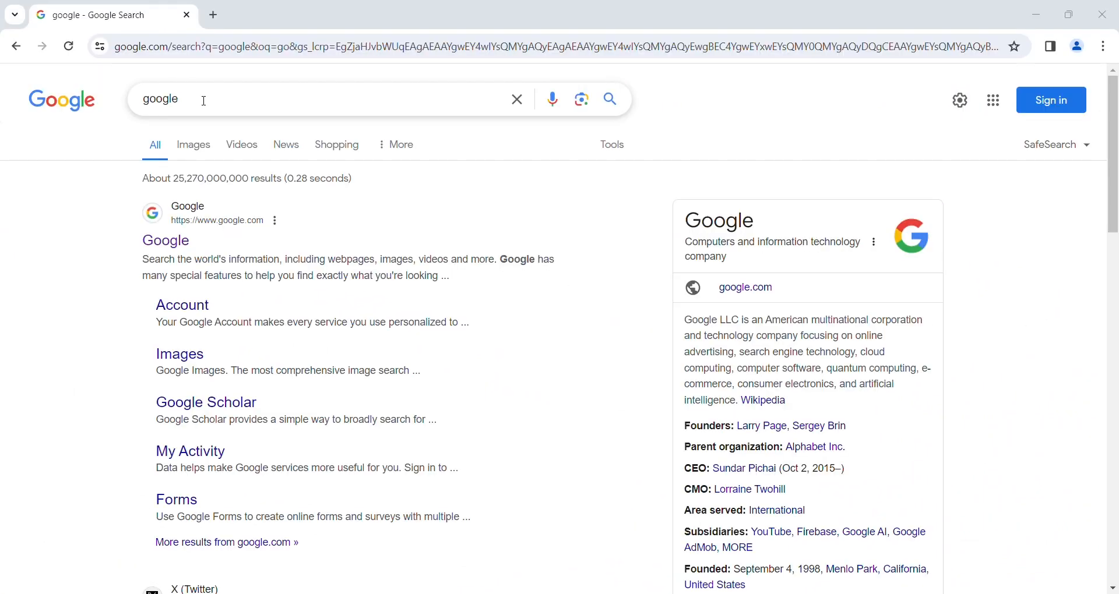
Search Google for hydrosheds.org and open the HydroSHEDS website
double_click(205, 100)
key(BackSpace)
text(hy)
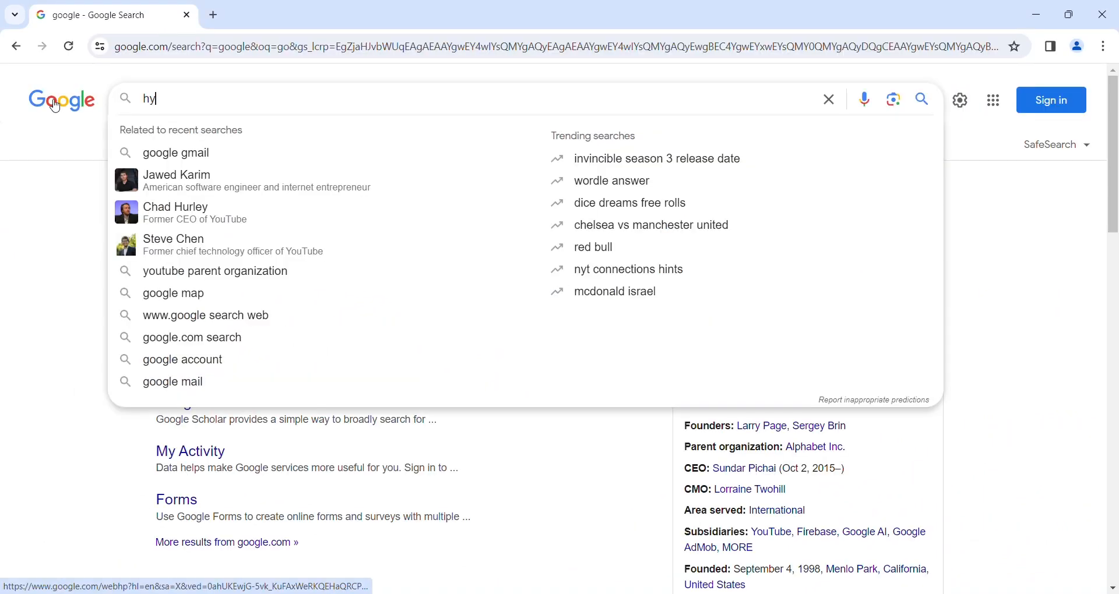
text(drosheds)
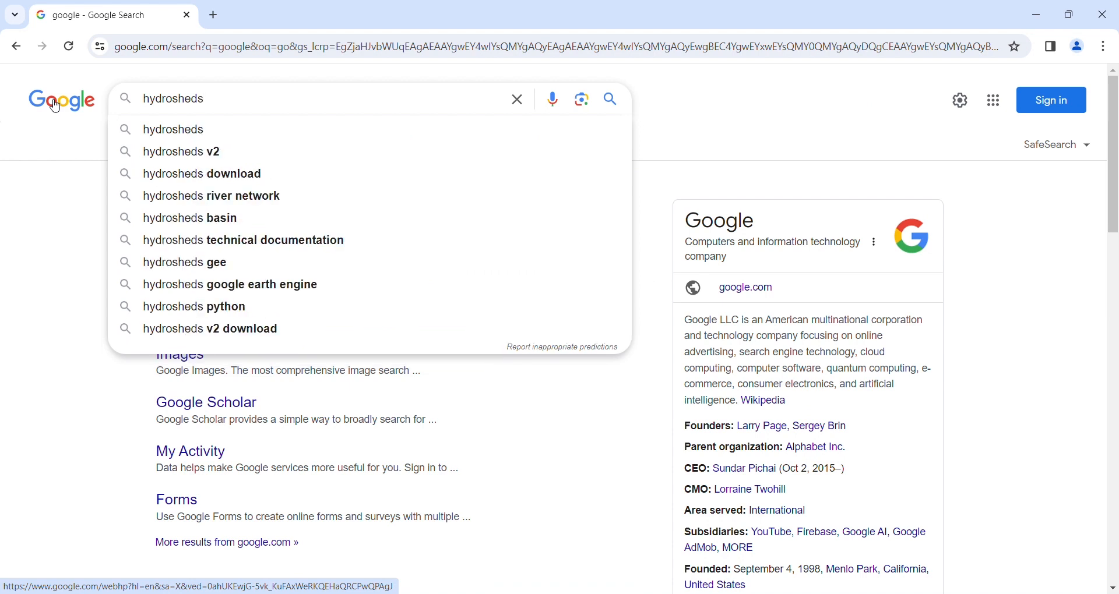
text(.o)
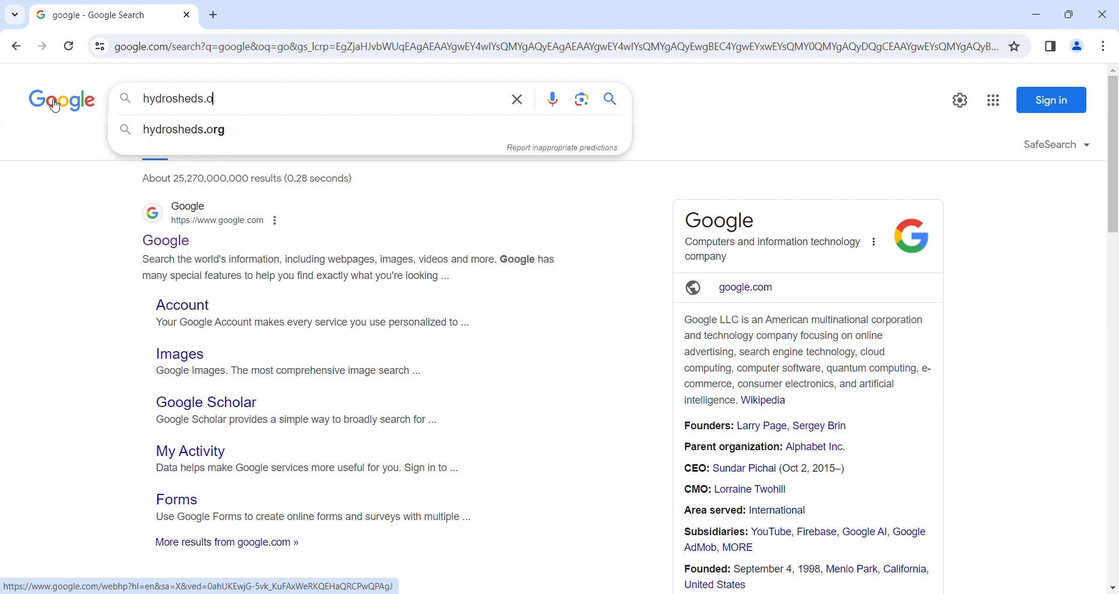
text(rg)
key(Return)
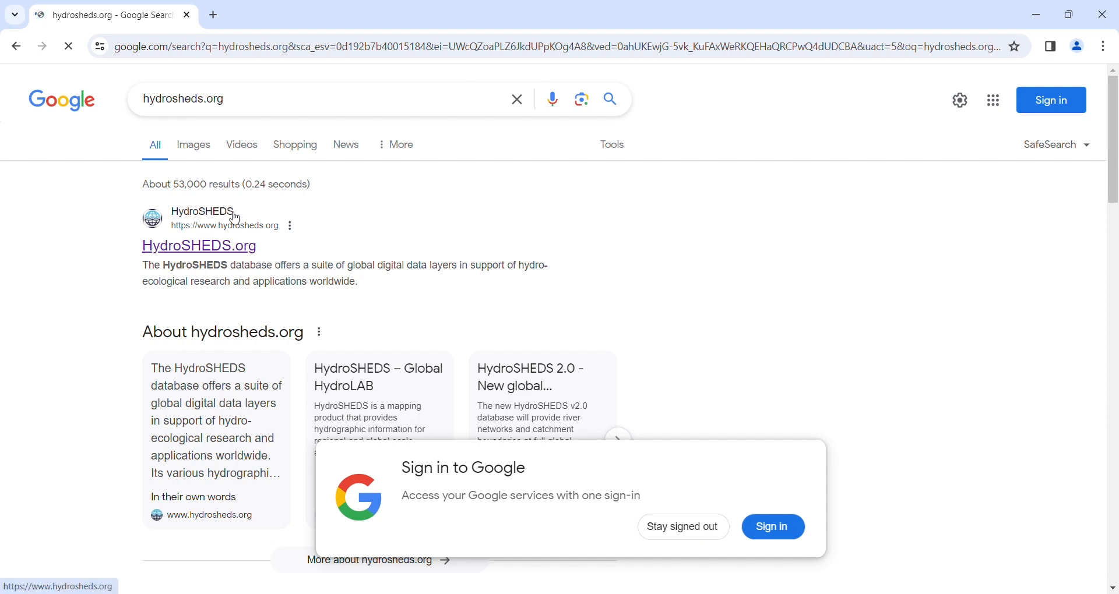
click(229, 215)
Explore the HydroSHEDS data products and open the HydroBASINS product page
scroll(383, 299, down, 10)
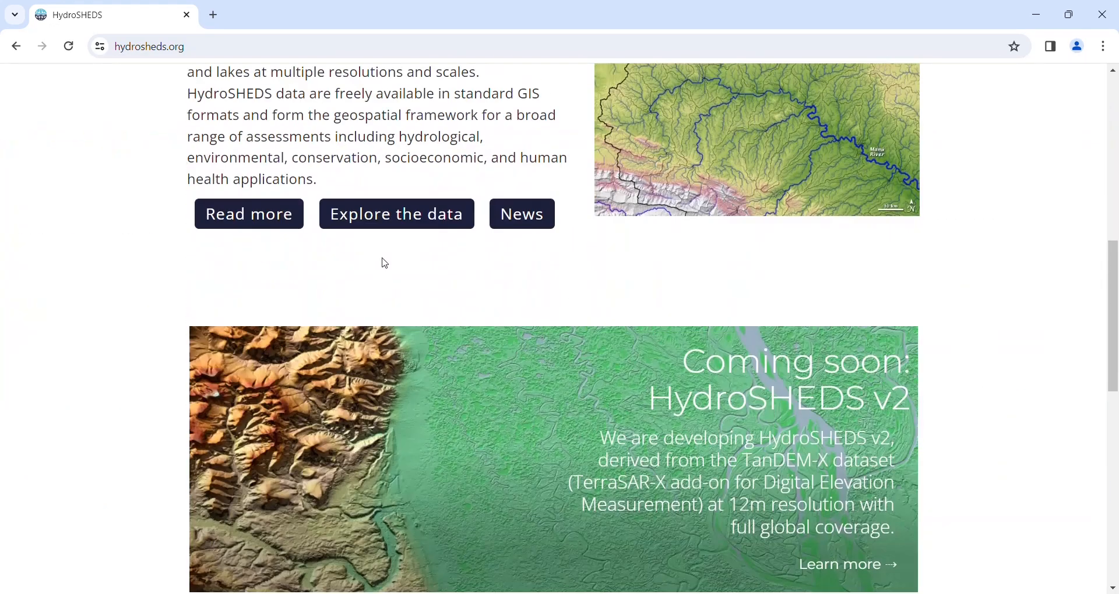
click(394, 217)
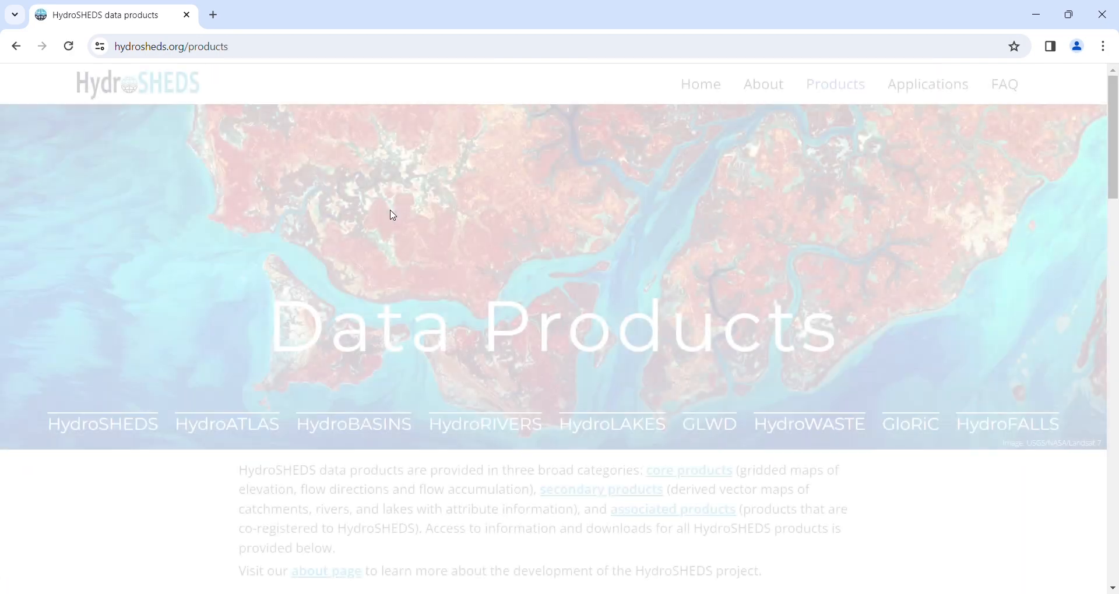
scroll(403, 272, down, 3)
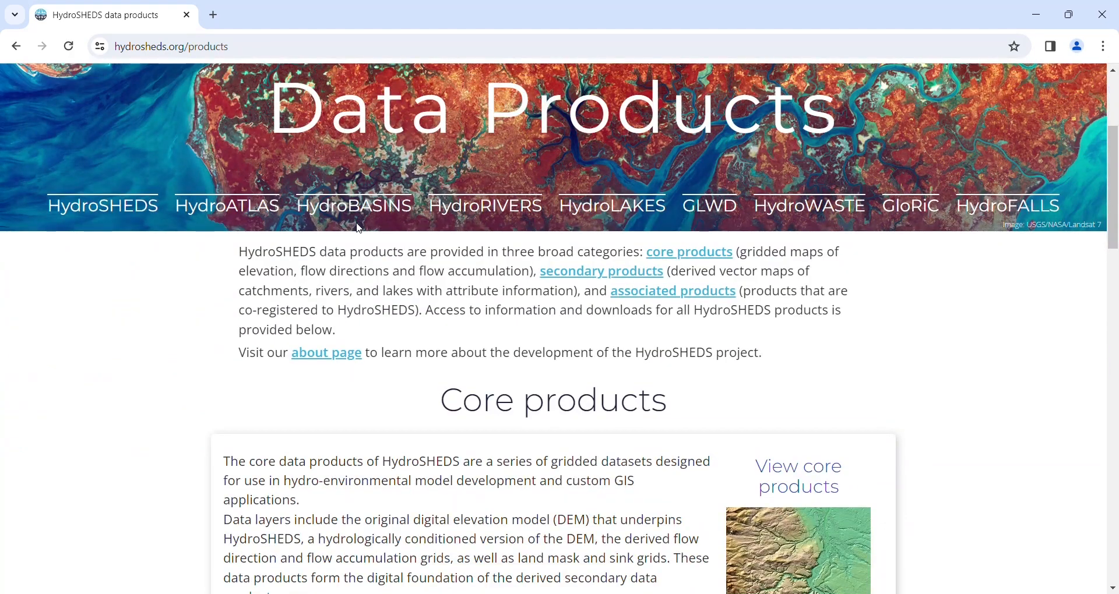
click(403, 204)
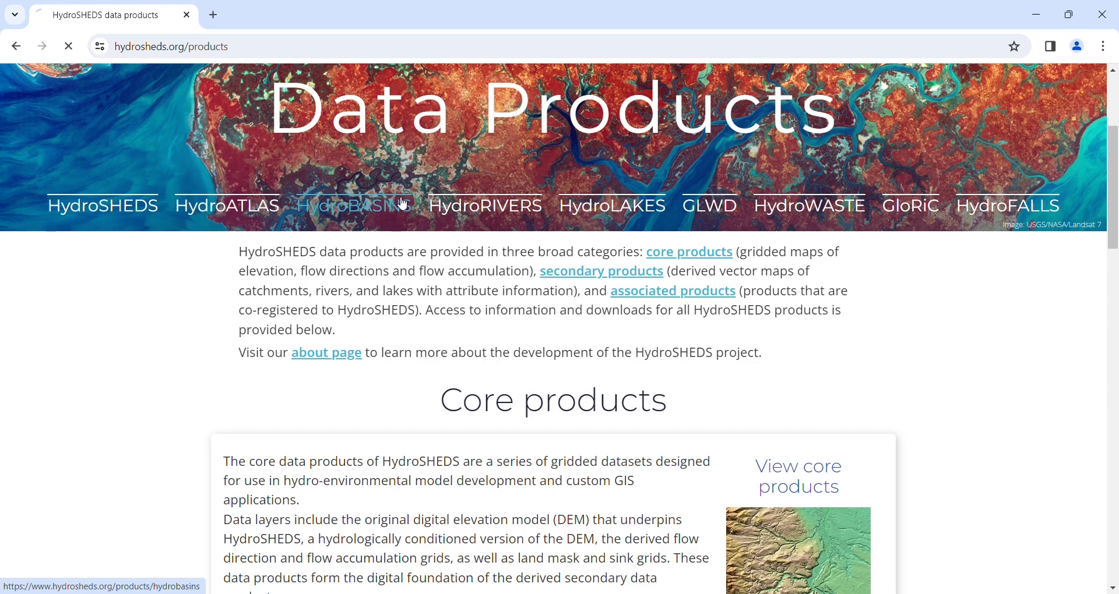
Download the Standard HydroBASINS data for the South America region
scroll(439, 262, down, 8)
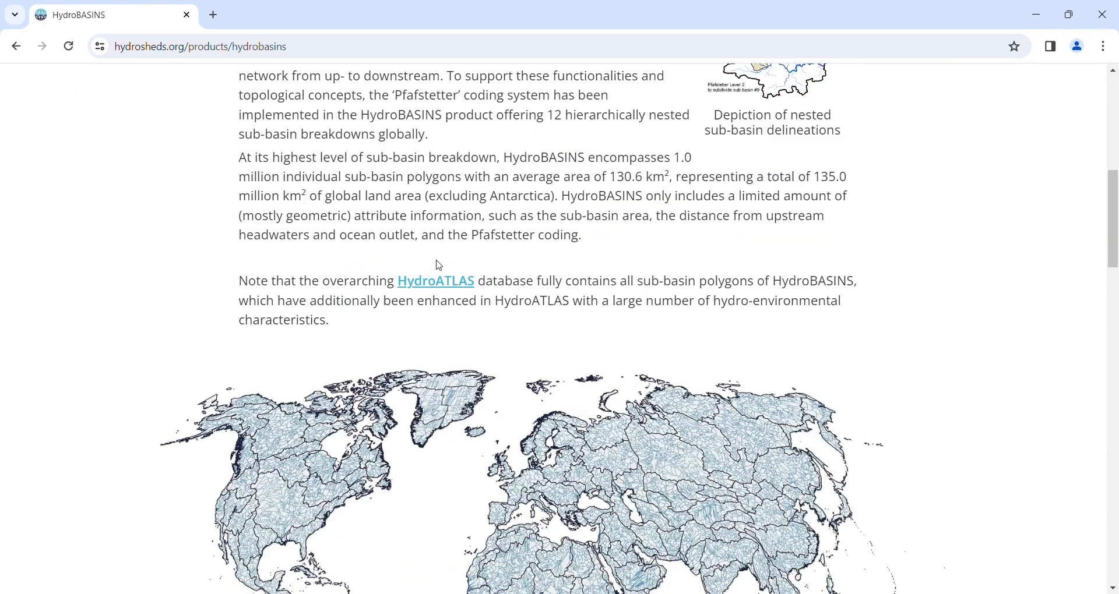
scroll(439, 266, down, 20)
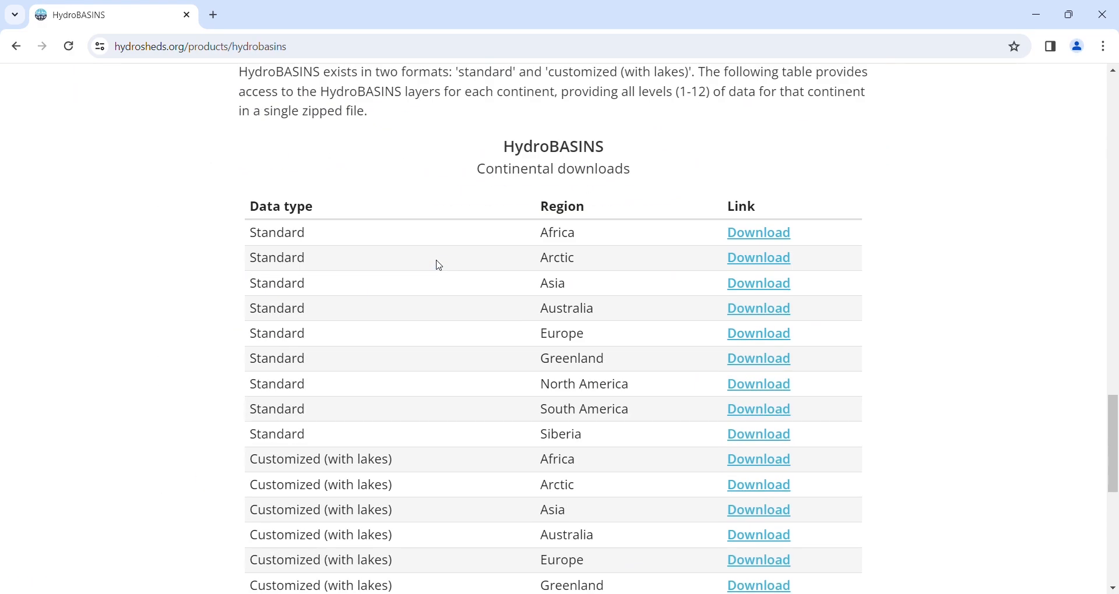
scroll(439, 266, down, 4)
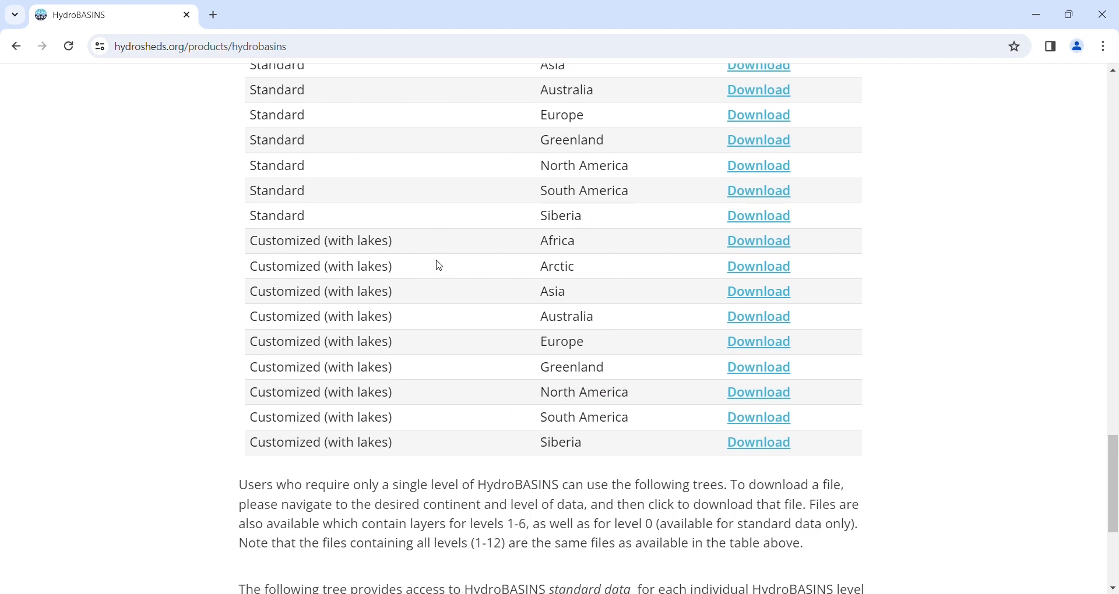
scroll(439, 266, up, 1)
scroll(440, 266, up, 1)
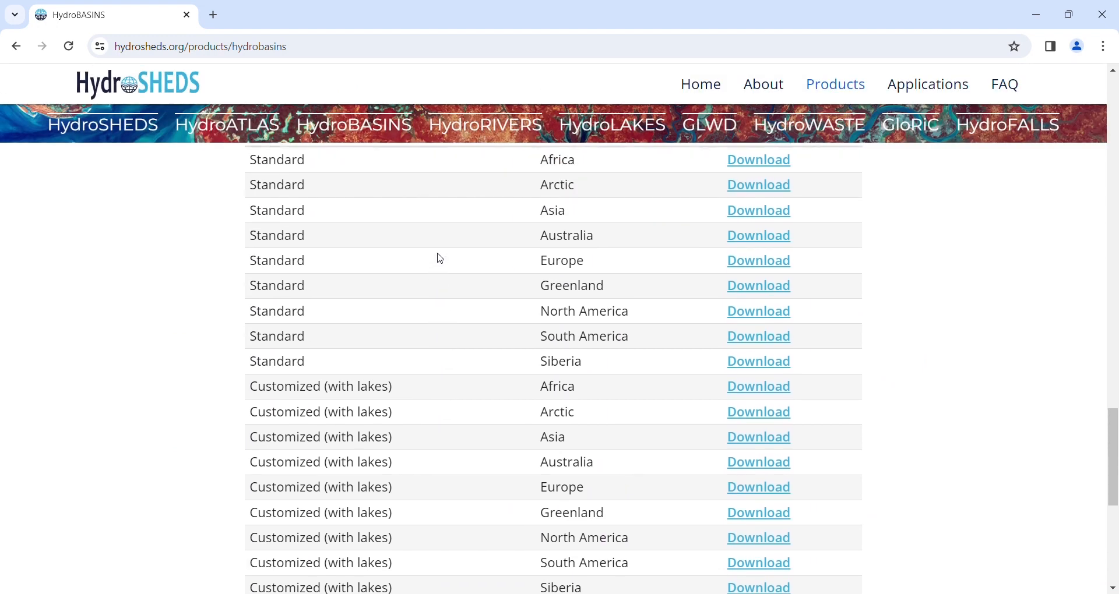
click(757, 344)
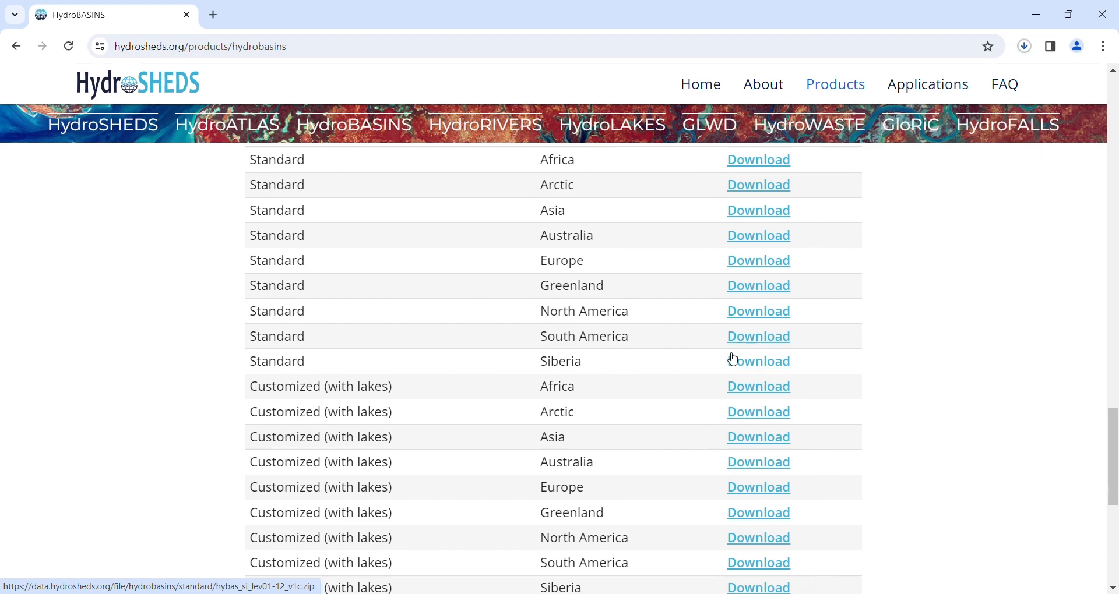
Go to the HydroRIVERS product page, download the South America data in Shapefile format, and check the browser's downloads
click(492, 127)
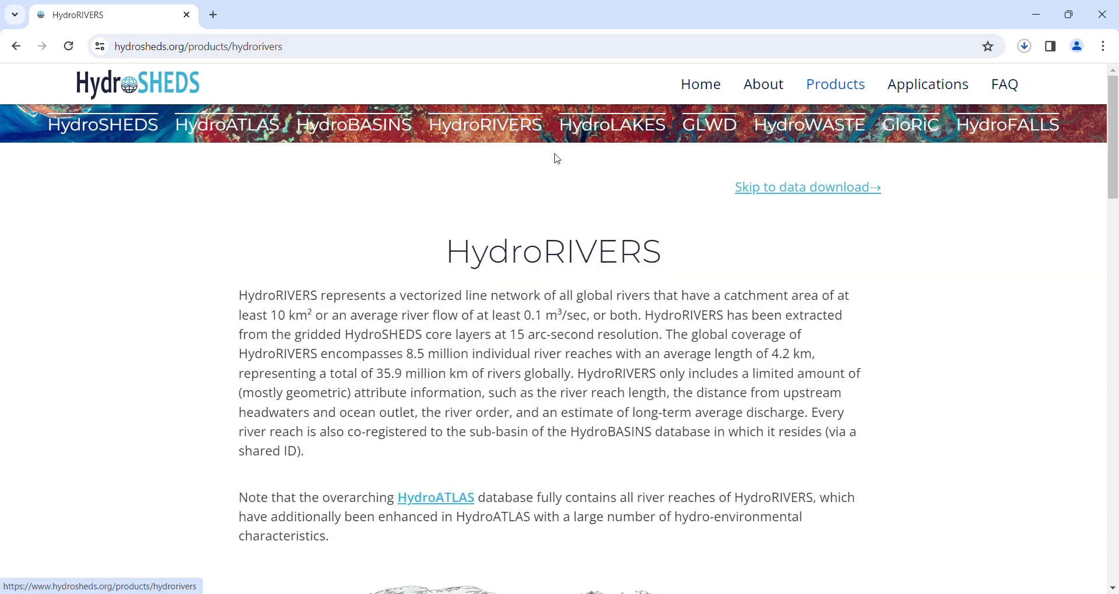
scroll(759, 310, down, 2)
scroll(759, 310, down, 20)
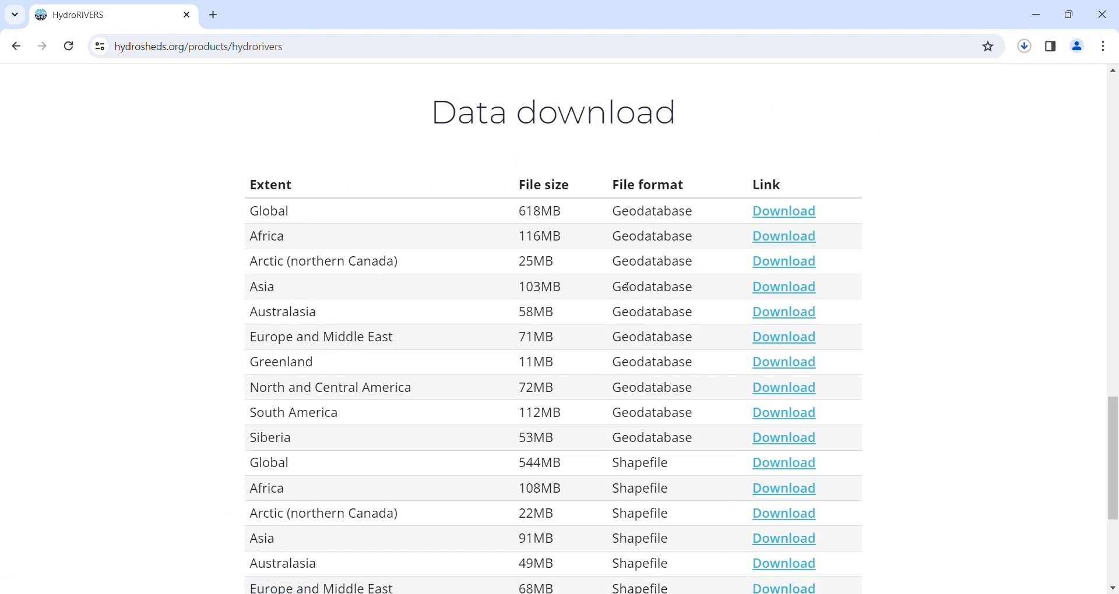
scroll(628, 284, down, 5)
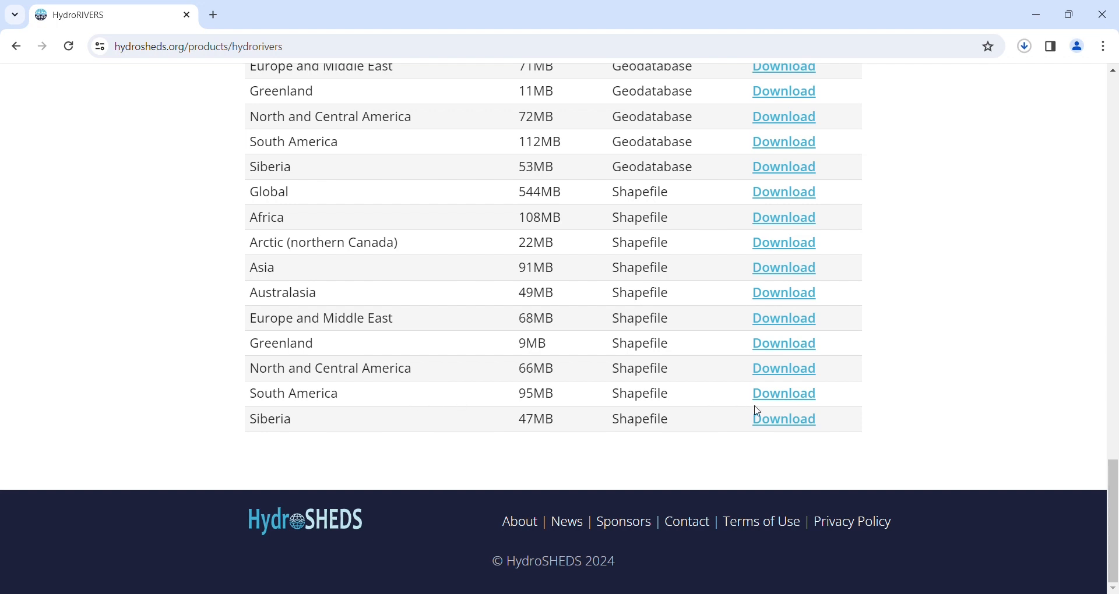
click(782, 394)
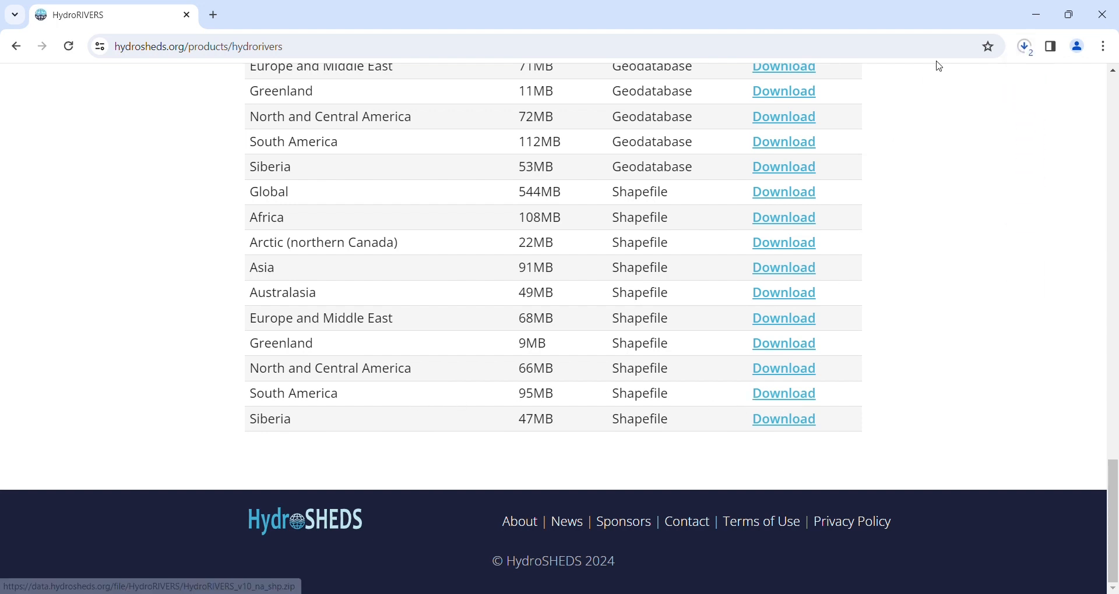
click(1024, 49)
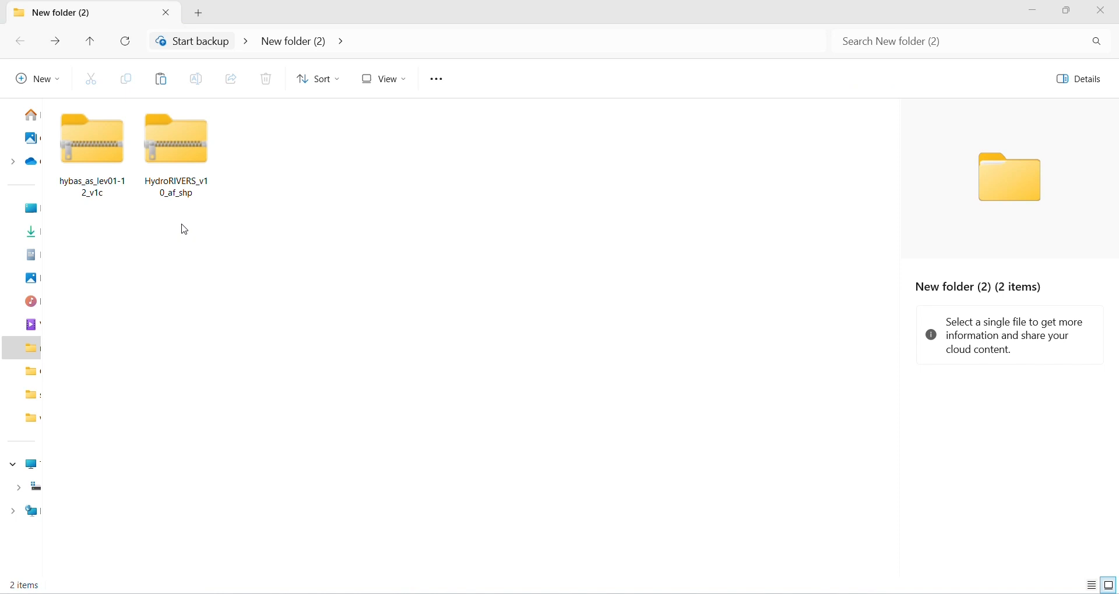
In File Explorer, rename the HydroRIVERS_v10_af_shp archive as "south america river"
click(194, 186)
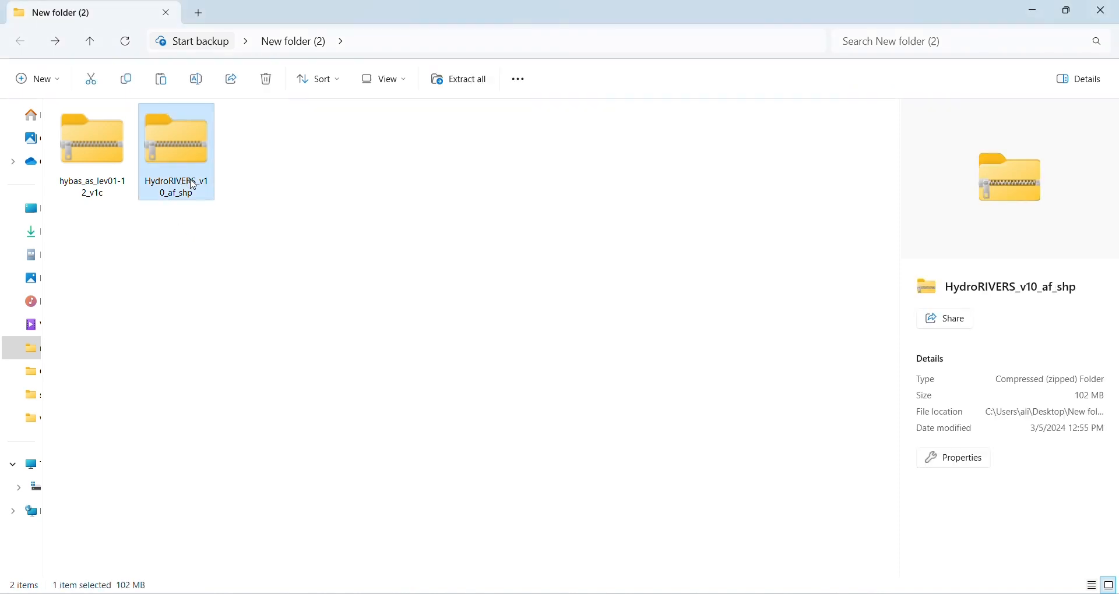
click(194, 187)
text(south americv)
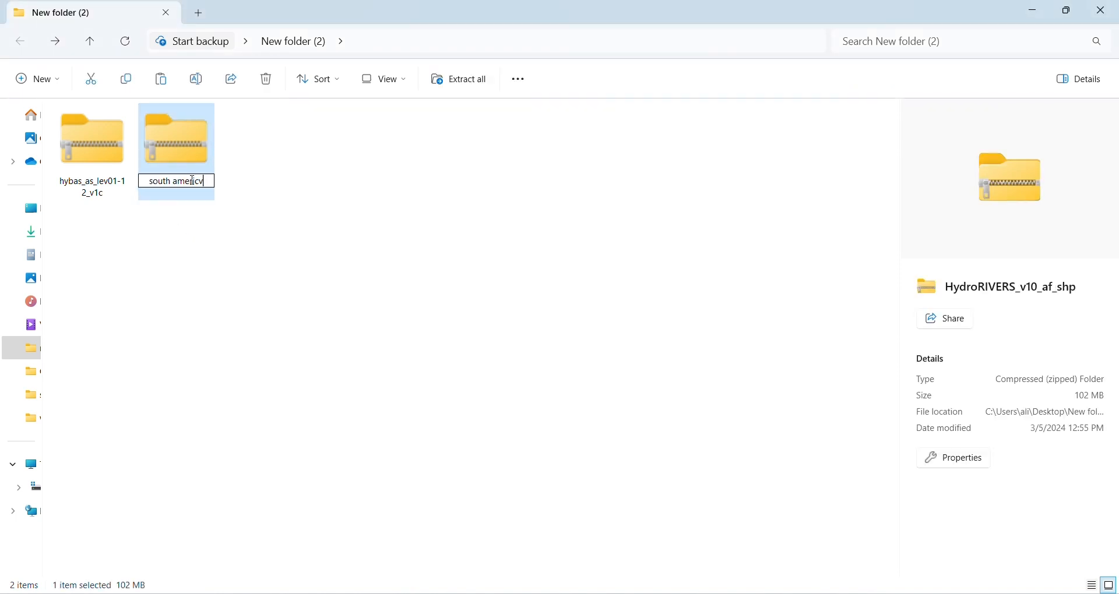
key(BackSpace)
text(a river)
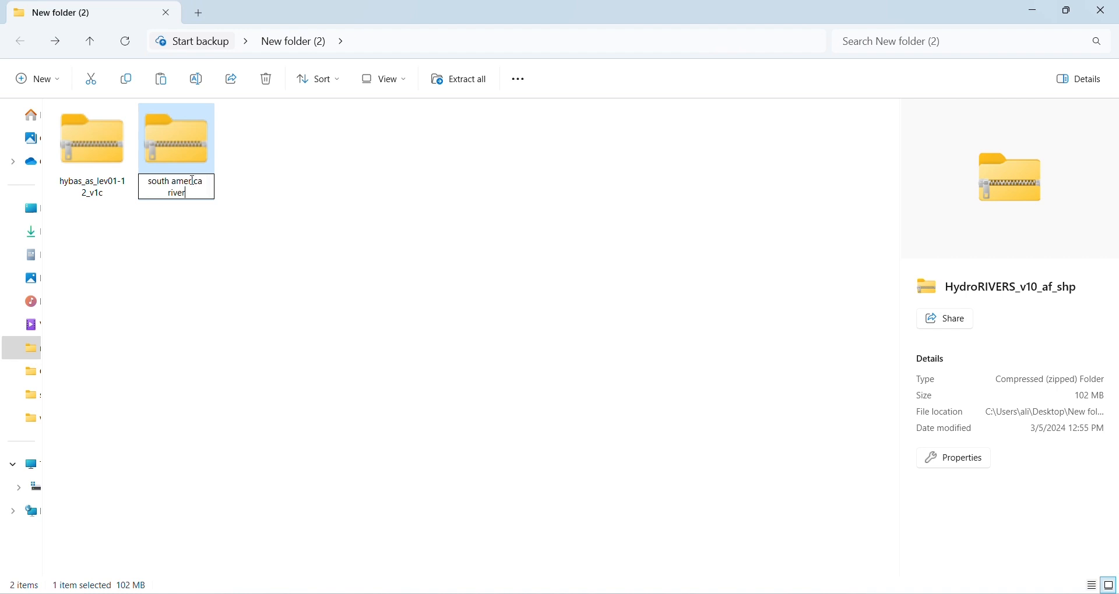
key(Return)
Rename the hybas_as_lev01-12_v1c archive as "south america basin"
click(86, 189)
click(106, 191)
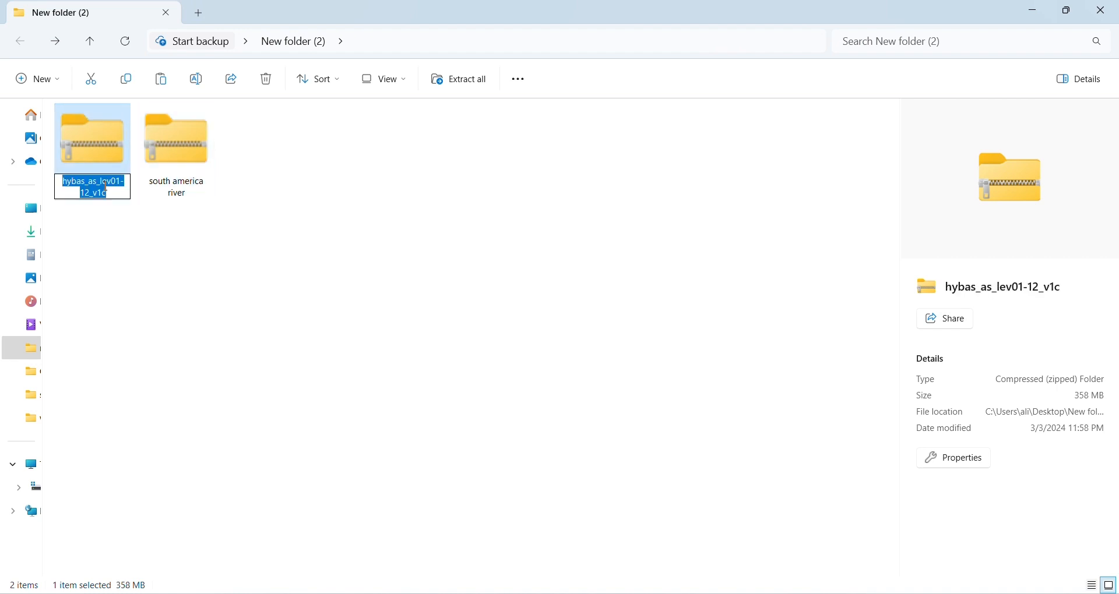
text(south america basin)
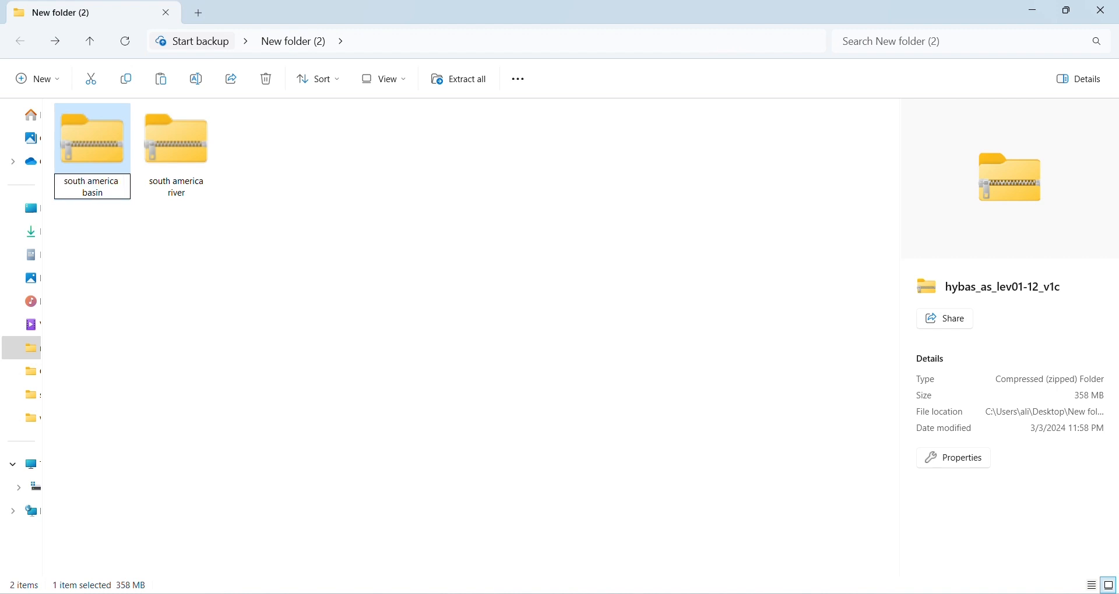
key(Return)
Extract the "south america river" archive with WinRAR into a folder of the same name
click(175, 169)
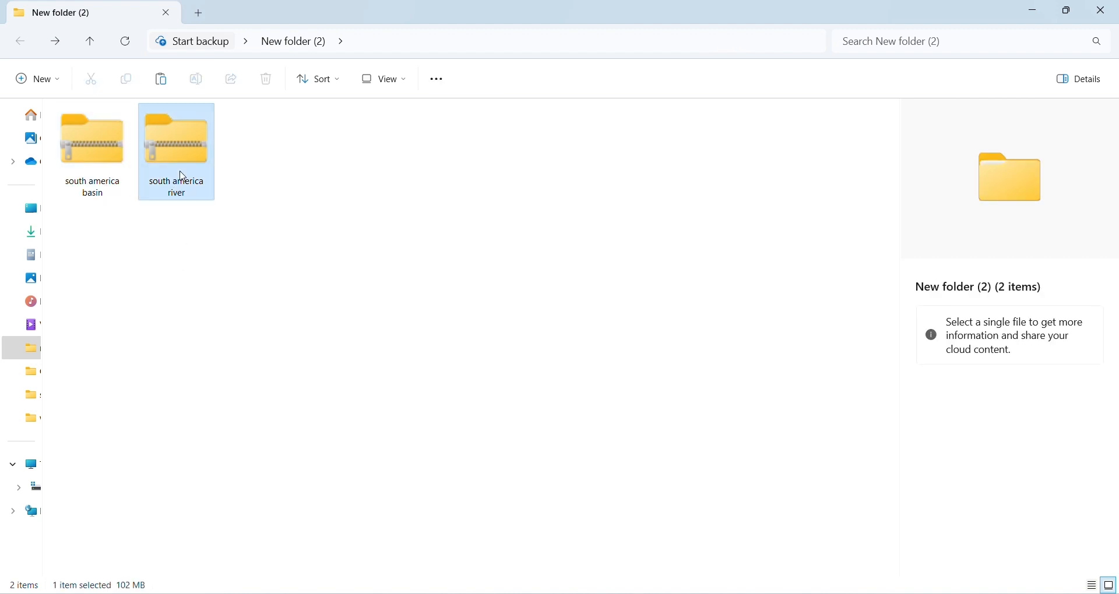
right_click(178, 149)
click(275, 484)
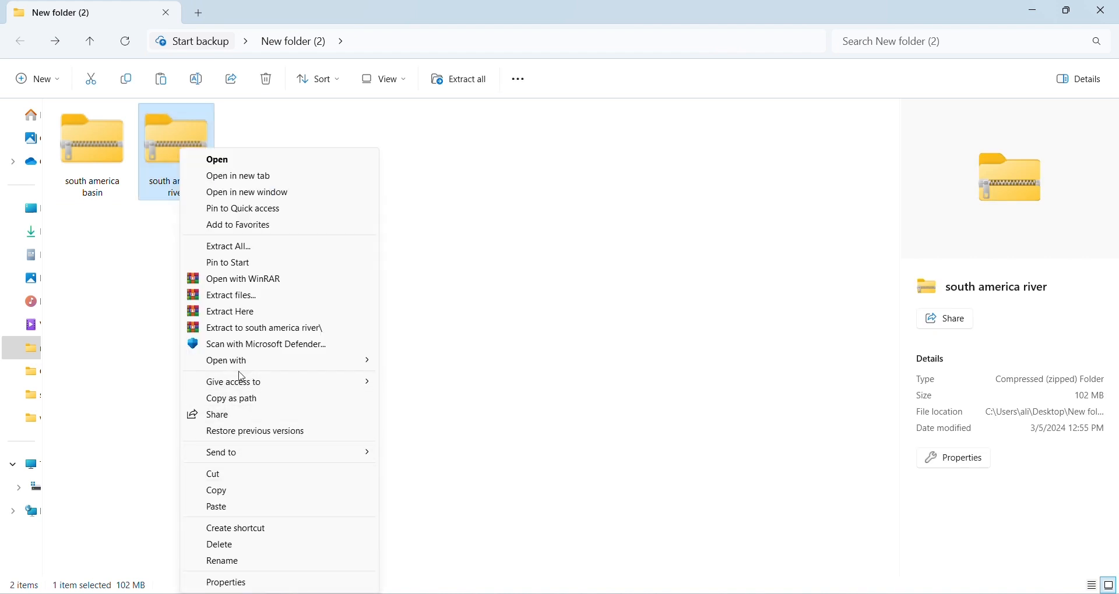
click(243, 295)
click(596, 449)
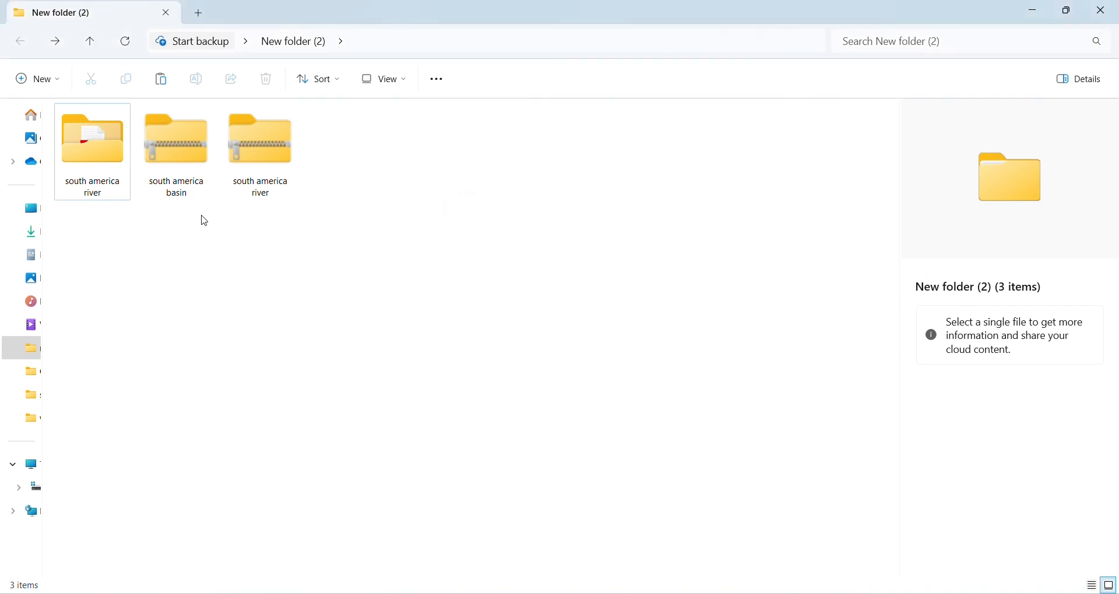
Extract the "south america basin" archive into a "south america basin" folder, keeping the default extraction options
right_click(188, 149)
click(251, 542)
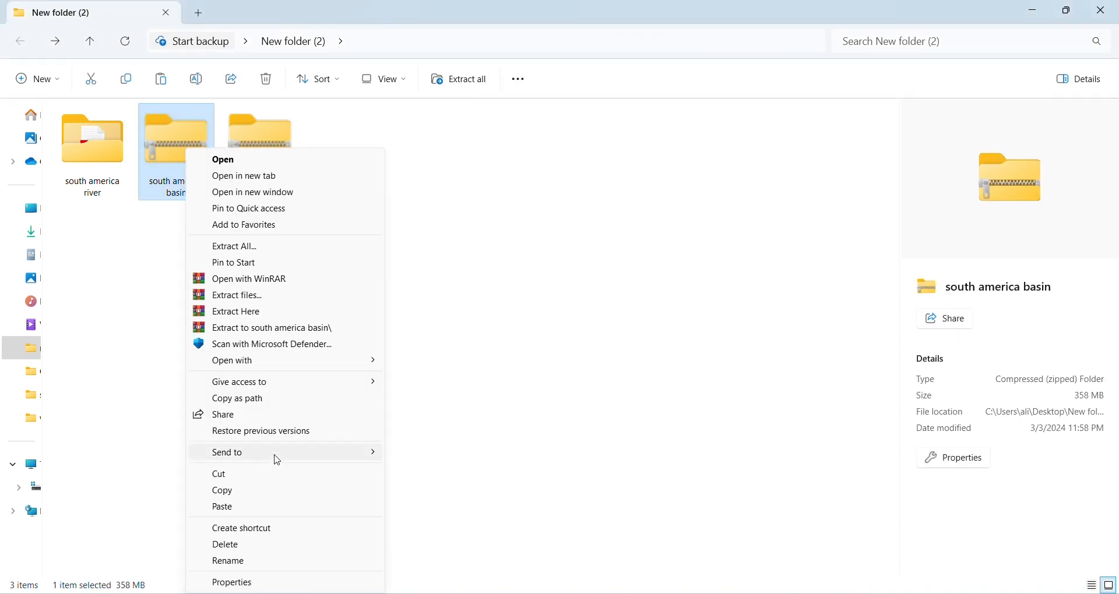
click(239, 295)
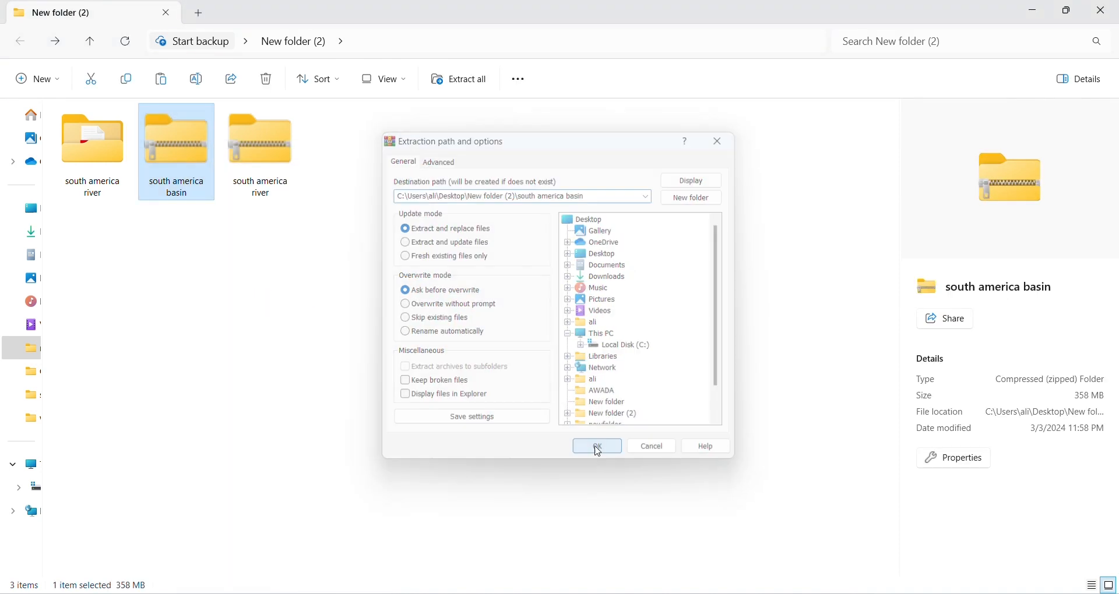
click(599, 451)
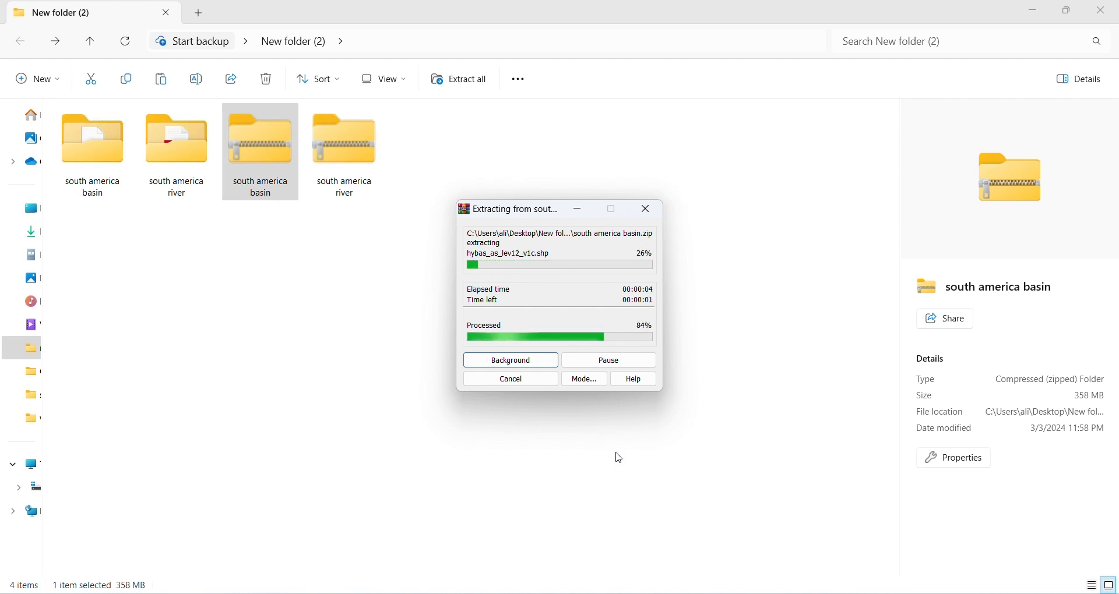
click(599, 412)
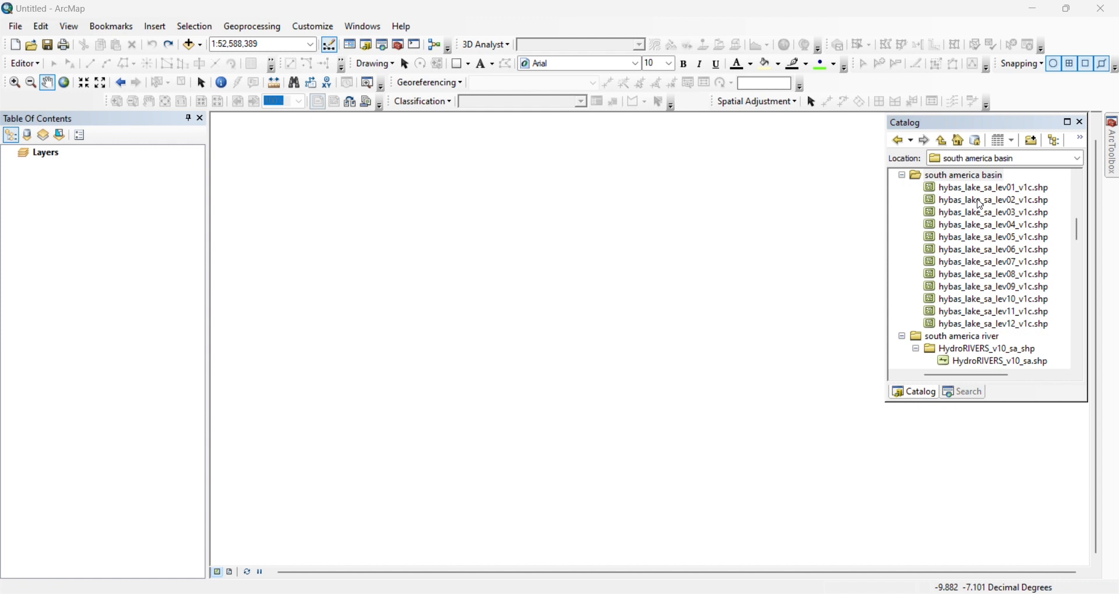
In ArcMap, add hybas_lake_sa_lev02_v1c.shp and HydroRIVERS_v10_sa.shp to the map, and turn off the rivers layer
drag(985, 205, 579, 215)
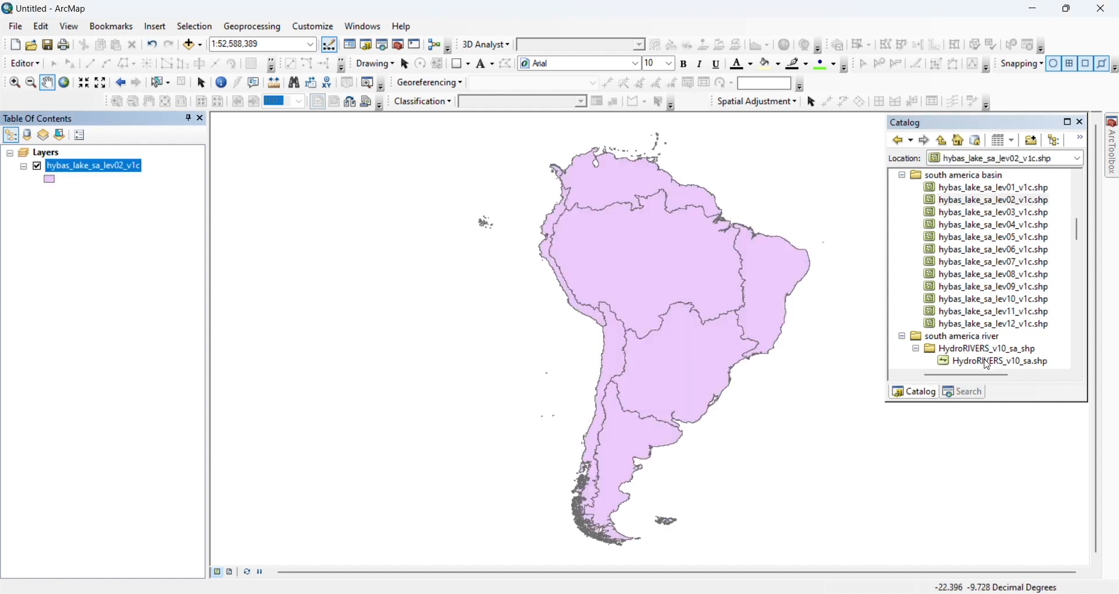
mouse_move(989, 362)
mouse_down()
mouse_move(816, 245)
mouse_move(647, 238)
mouse_up()
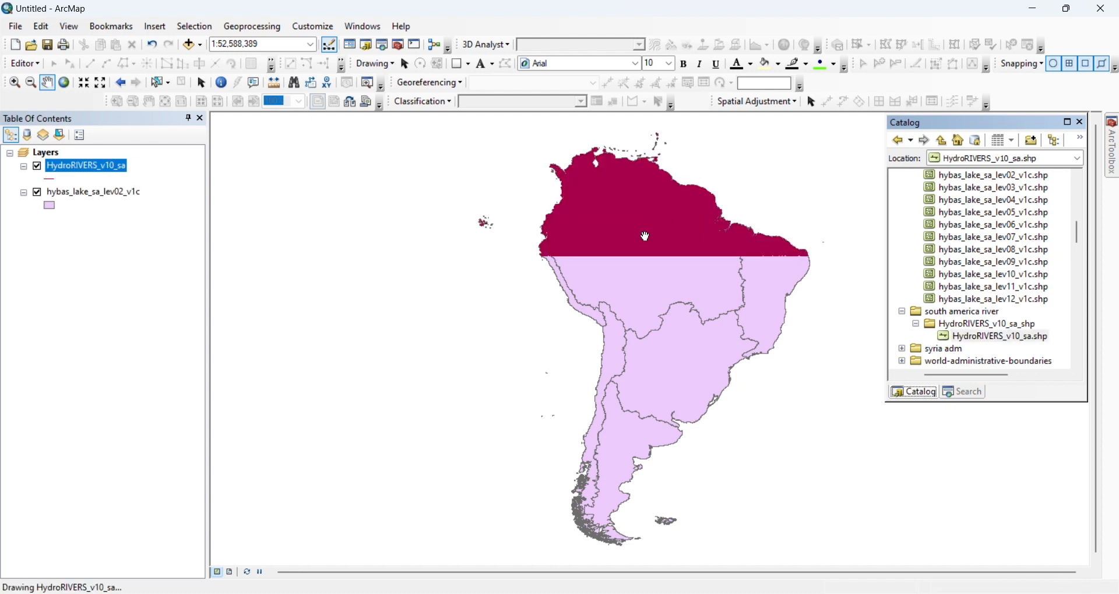
click(37, 166)
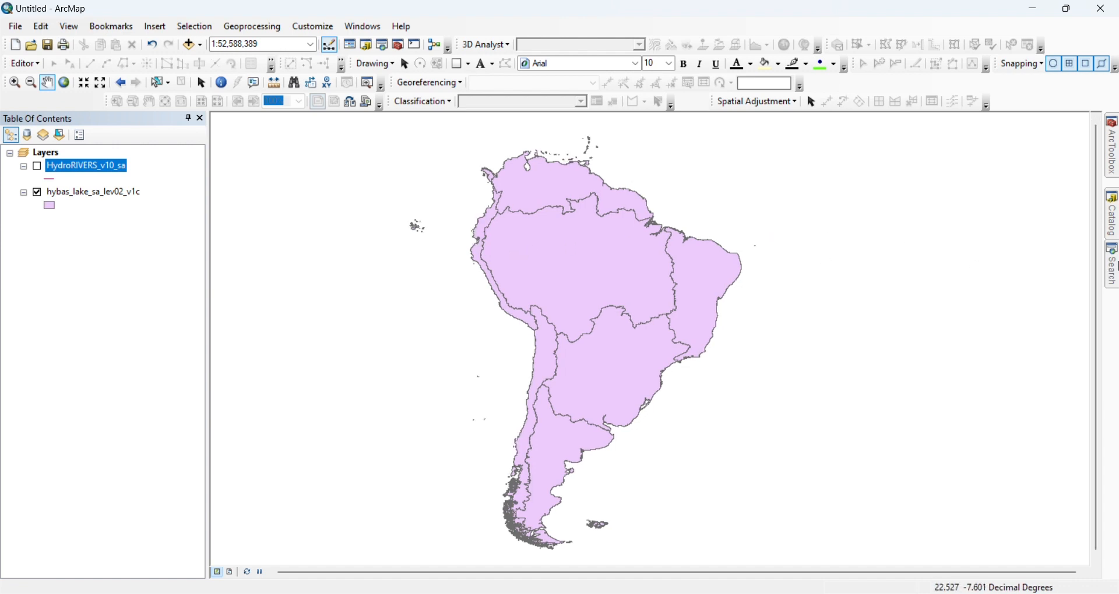
Run Split By Attributes on hybas_lake_sa_lev02_v1c using the SORT field, with the basins folder as target workspace
click(1115, 267)
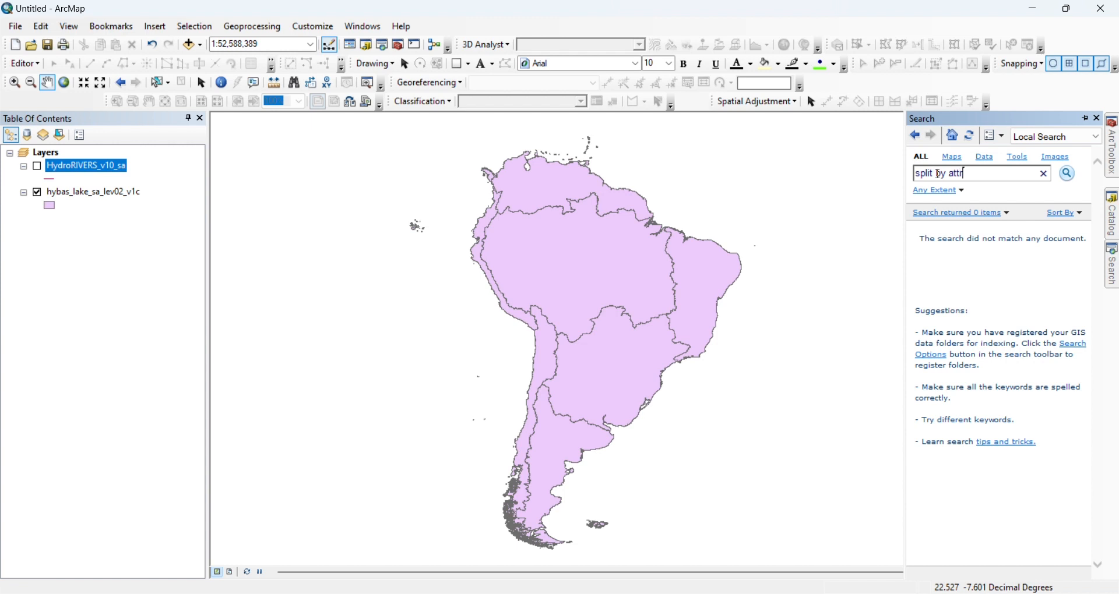
key(Return)
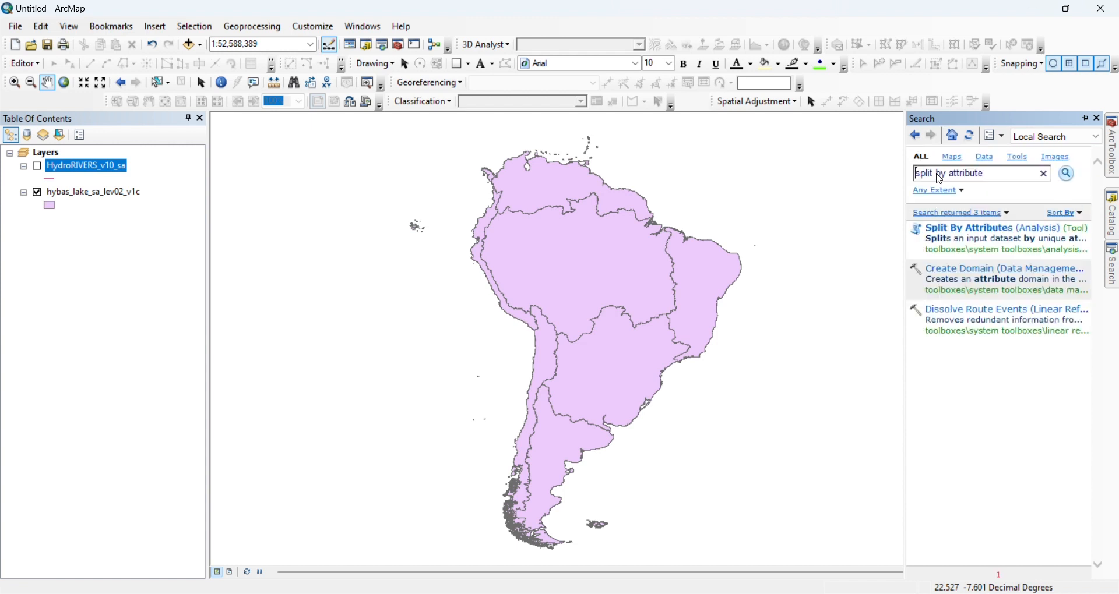
click(985, 229)
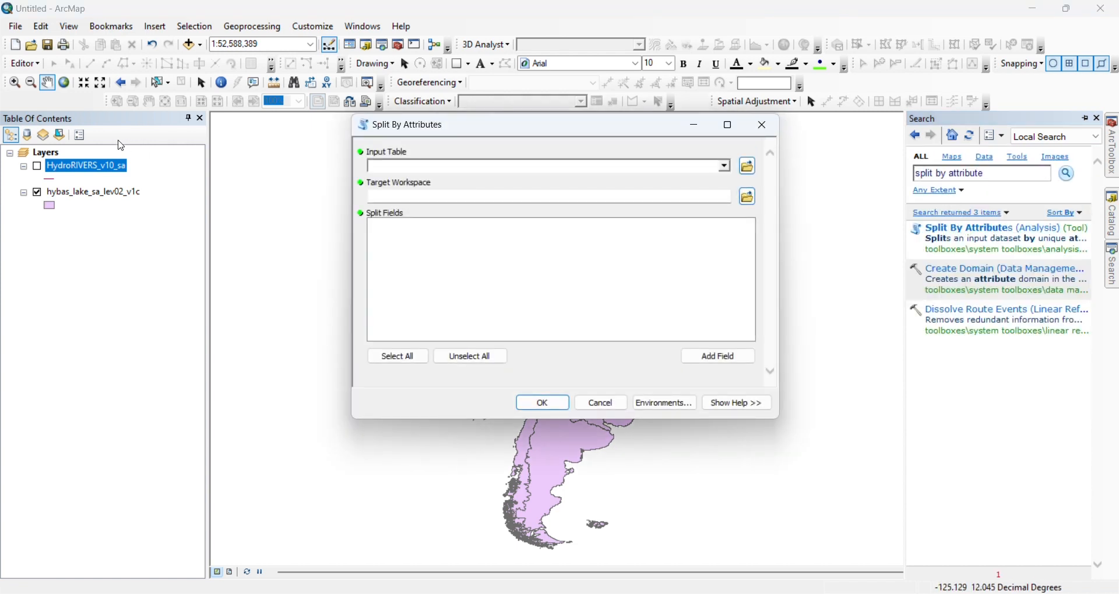
drag(67, 196, 390, 165)
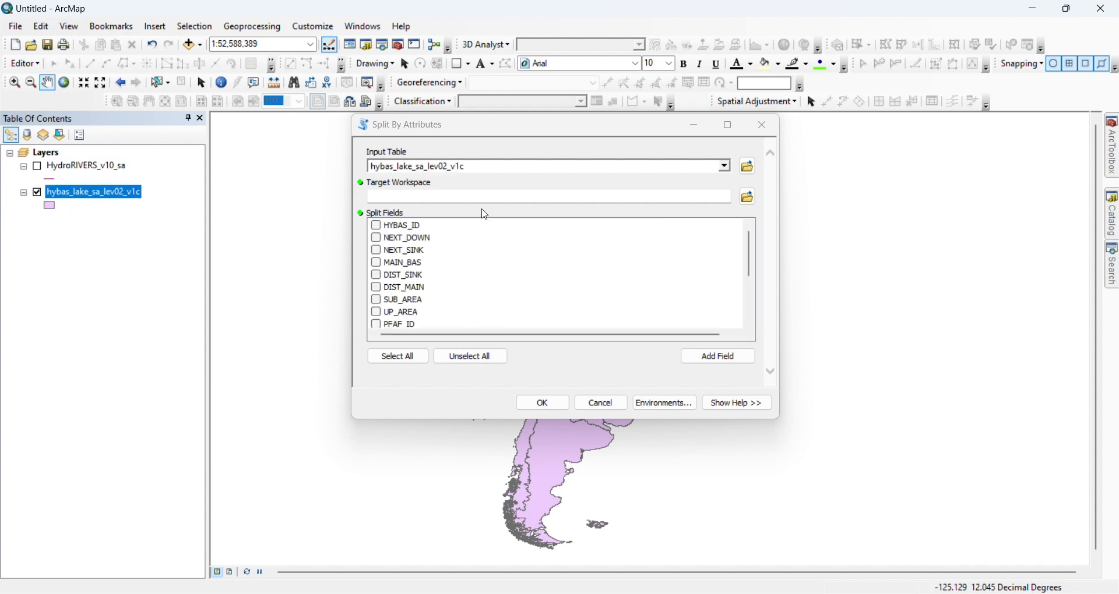
scroll(441, 280, down, 3)
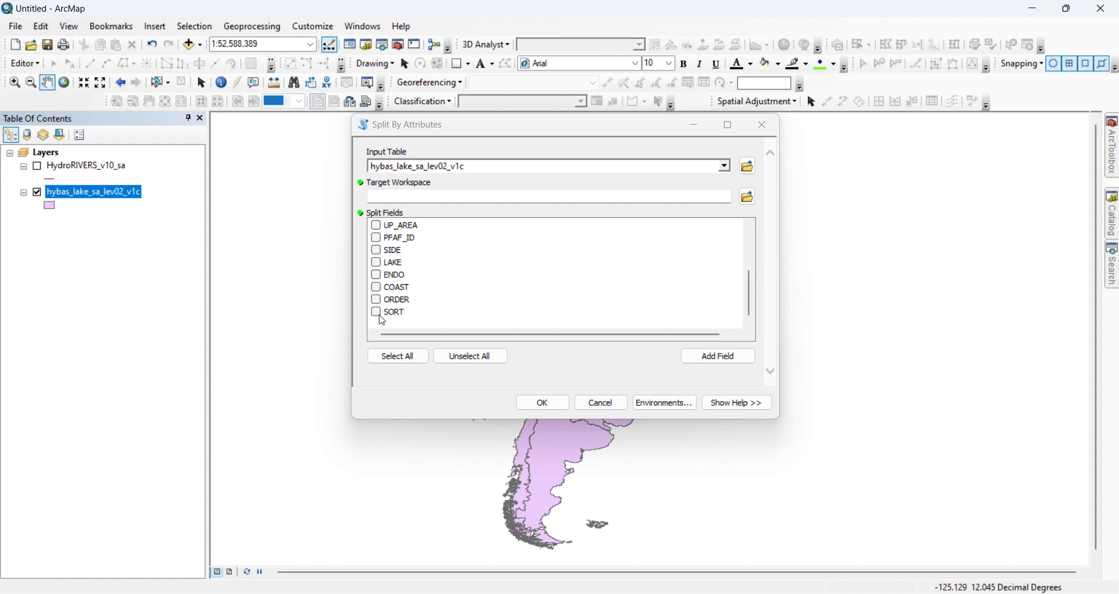
click(377, 315)
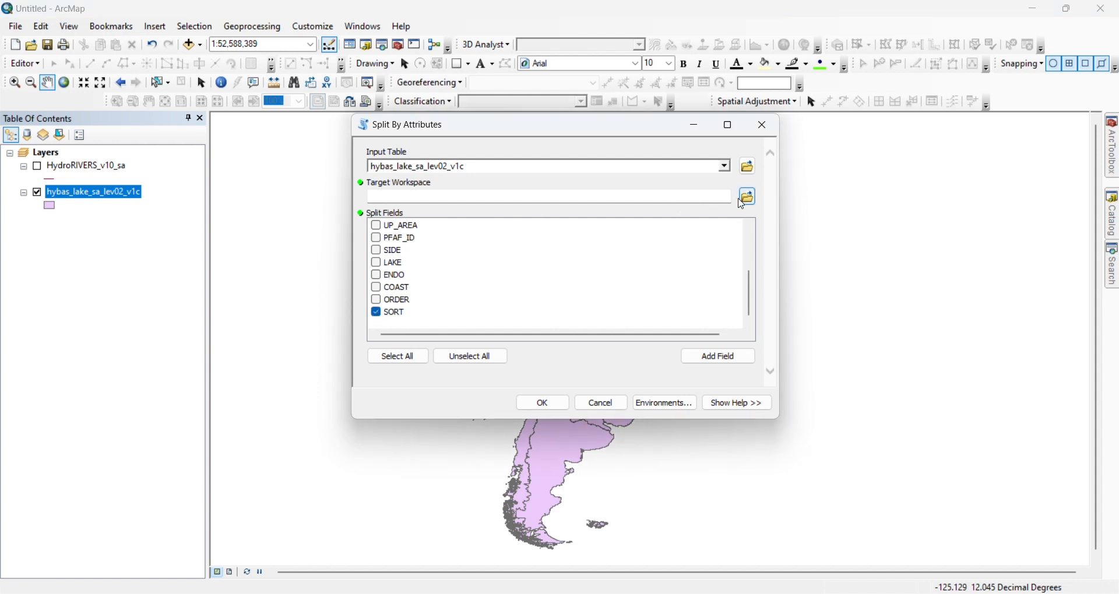
click(748, 198)
click(415, 202)
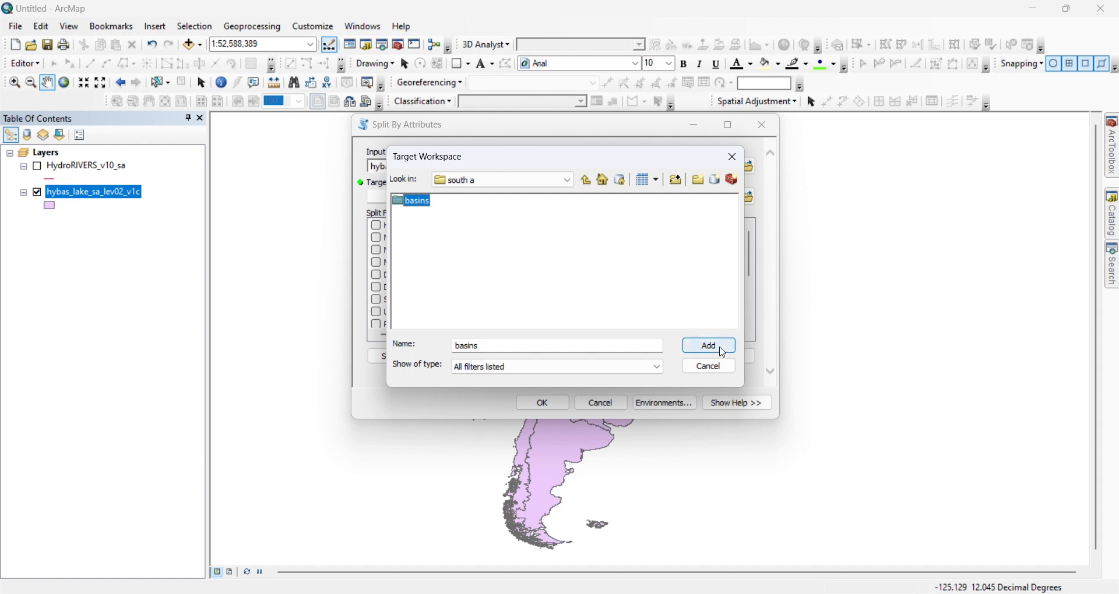
click(725, 354)
click(542, 403)
Add the split basin shapefiles 1_0.shp through 7_0.shp from the basins folder to the map
click(1113, 216)
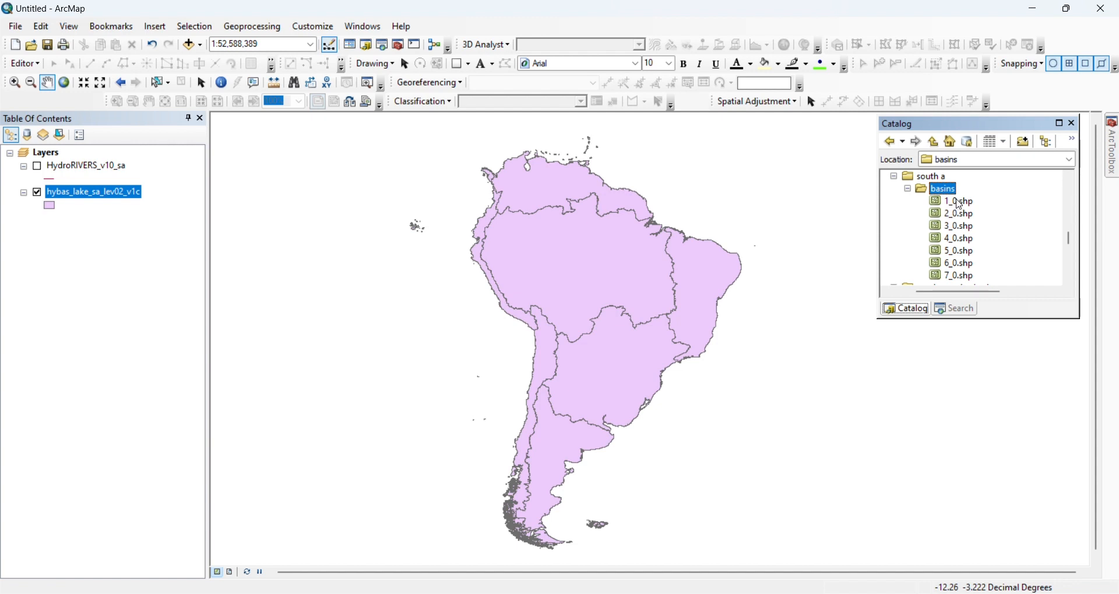
double_click(959, 202)
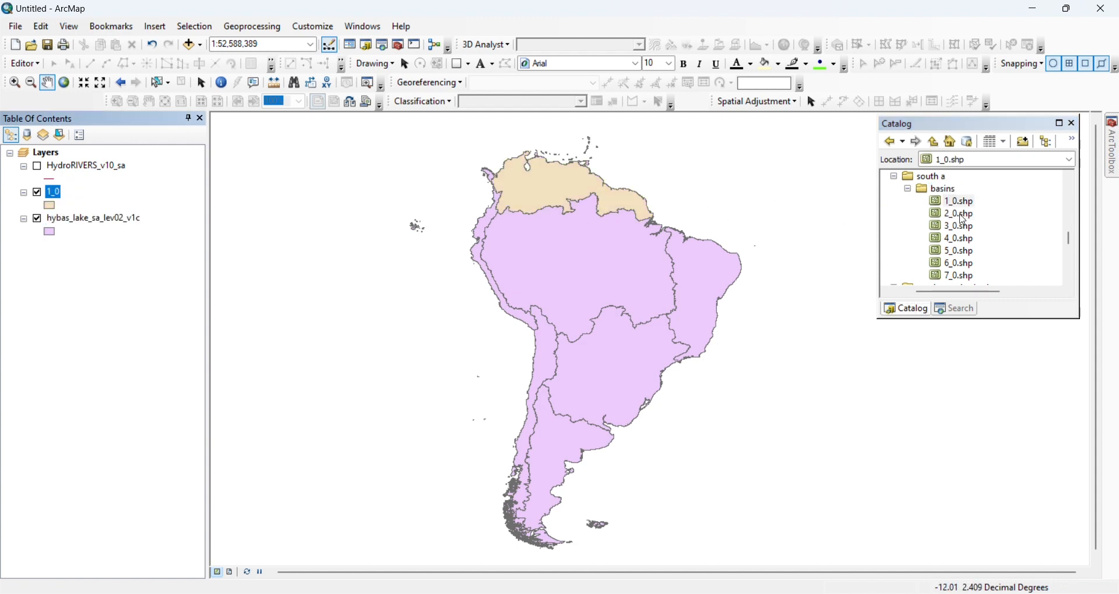
double_click(962, 216)
double_click(958, 228)
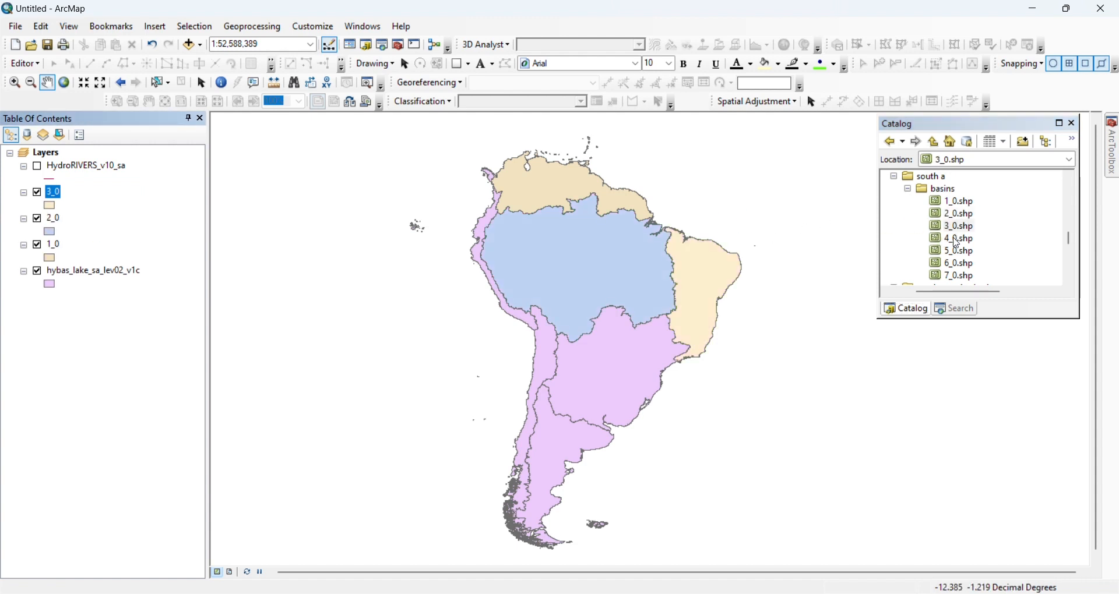
double_click(957, 241)
double_click(956, 252)
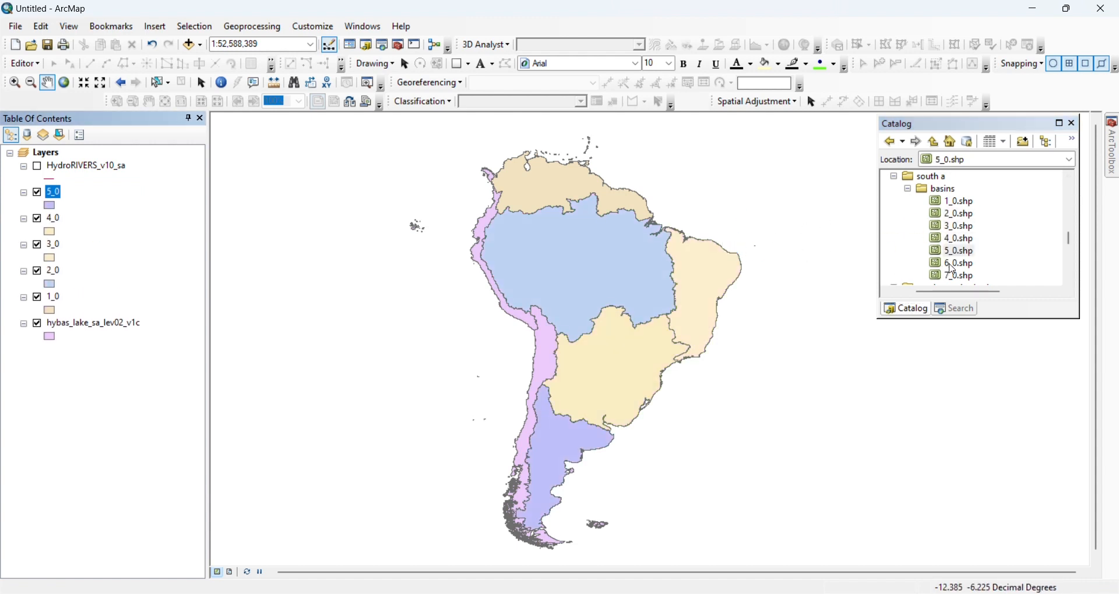
double_click(954, 265)
double_click(941, 277)
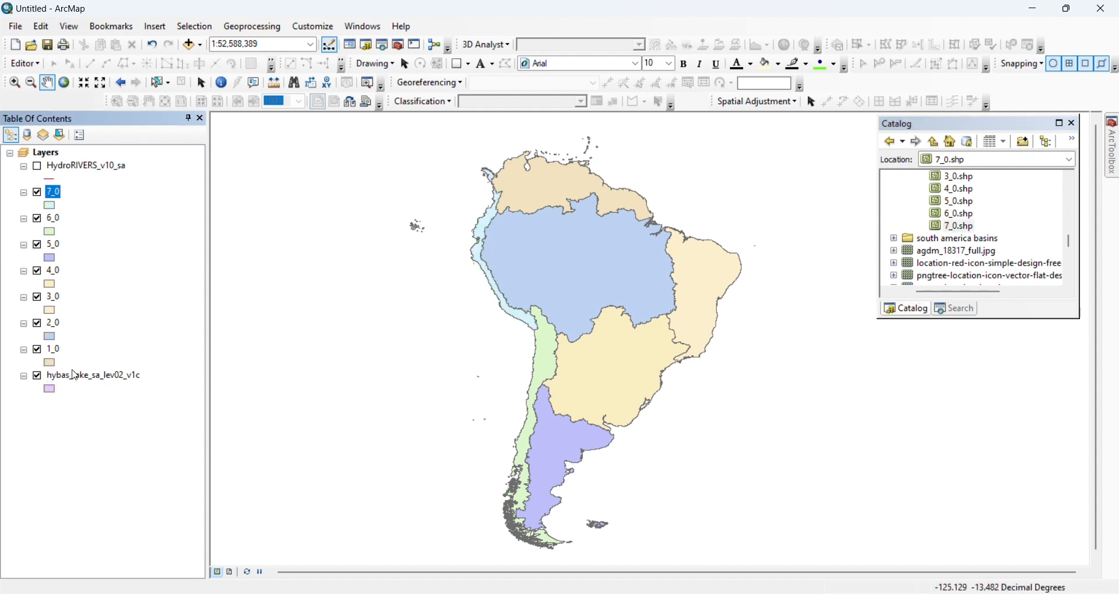
Remove the hybas_lake_sa_lev02_v1c layer and turn off basin layers 2_0 through 7_0, keeping 1_0 displayed
right_click(75, 376)
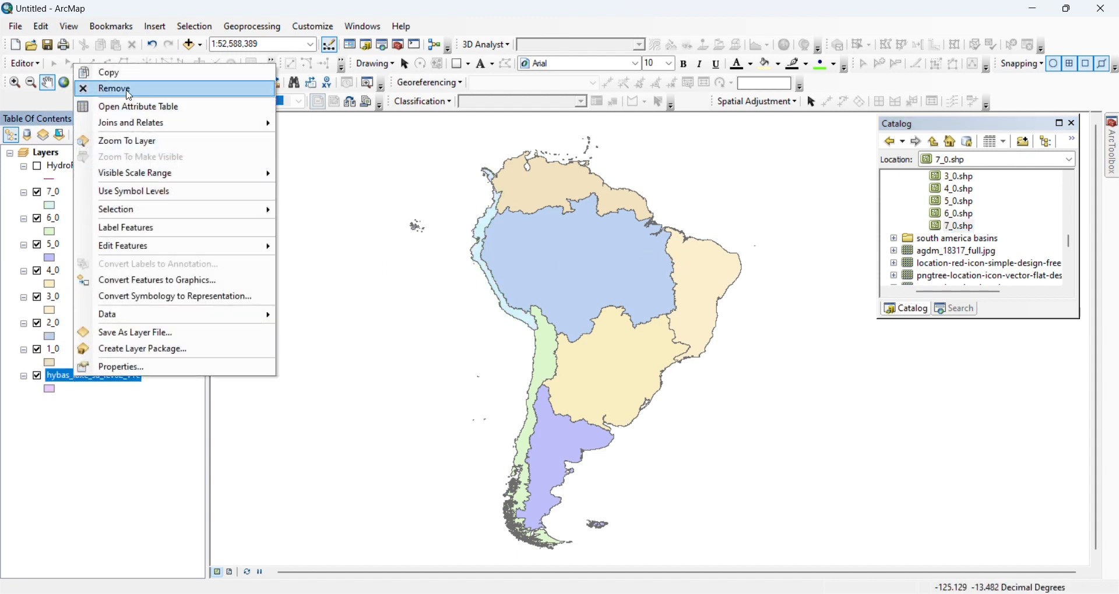
click(130, 90)
click(37, 192)
click(38, 218)
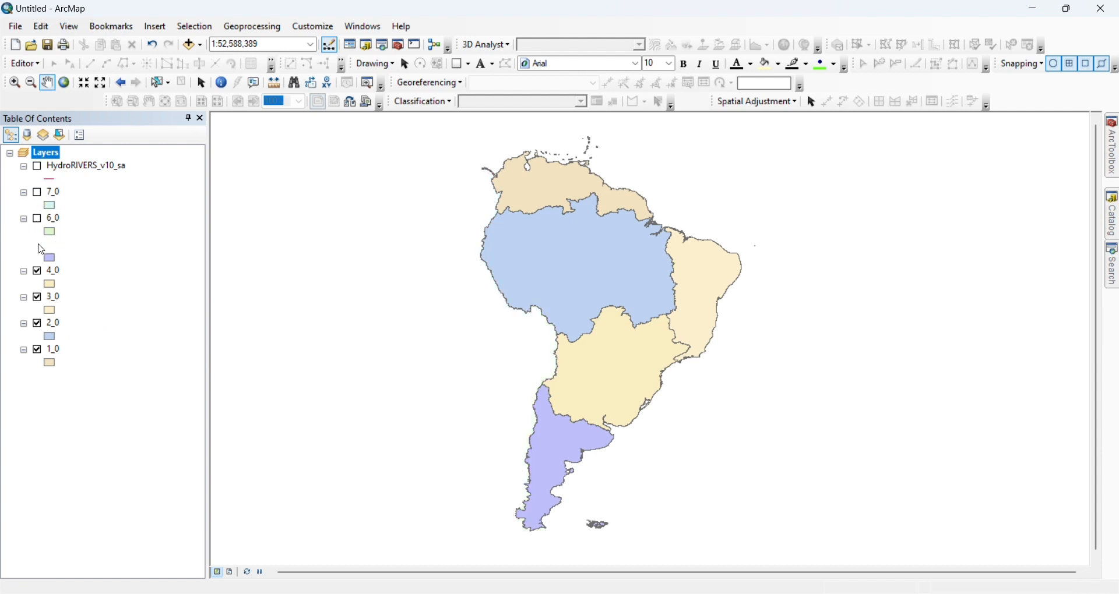
click(39, 246)
click(37, 272)
click(37, 298)
click(37, 324)
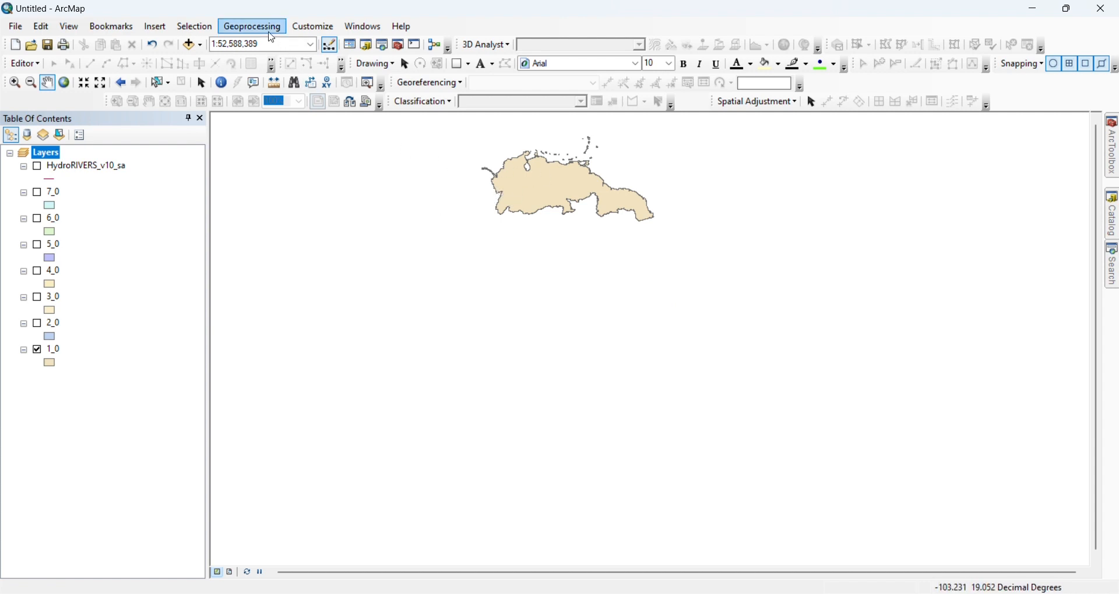
Clip HydroRIVERS_v10_sa to basin 1_0, keeping the default output location
click(269, 29)
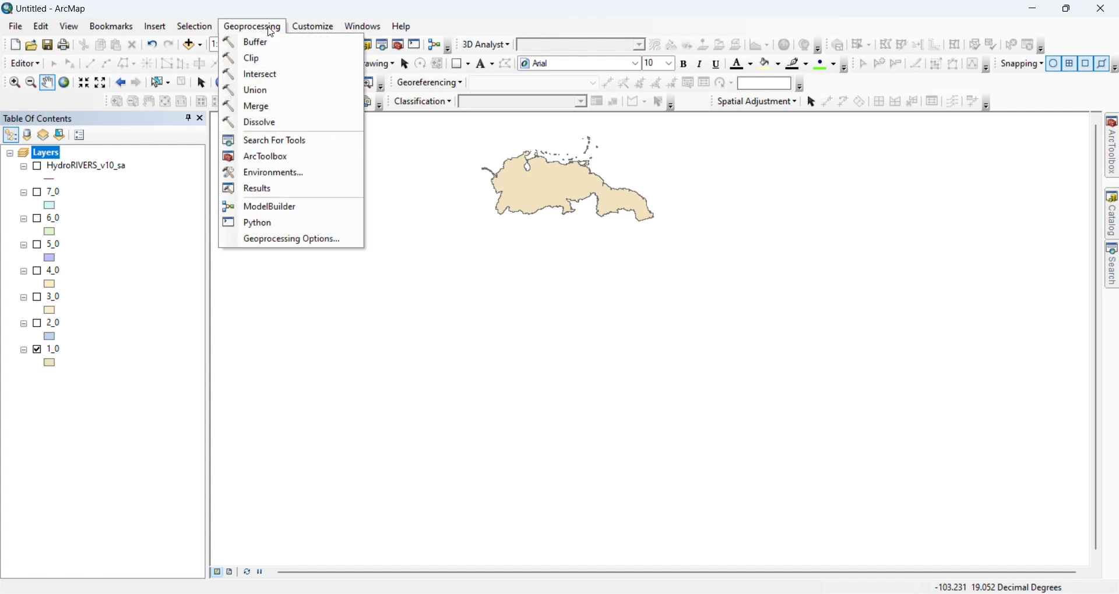
click(248, 58)
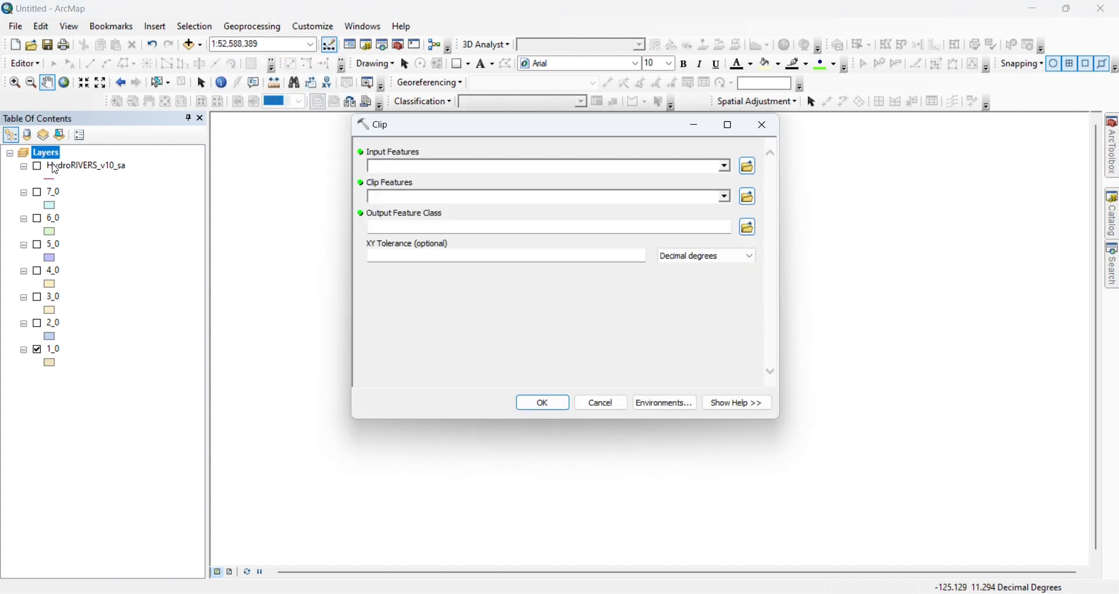
click(56, 167)
drag(55, 169, 423, 169)
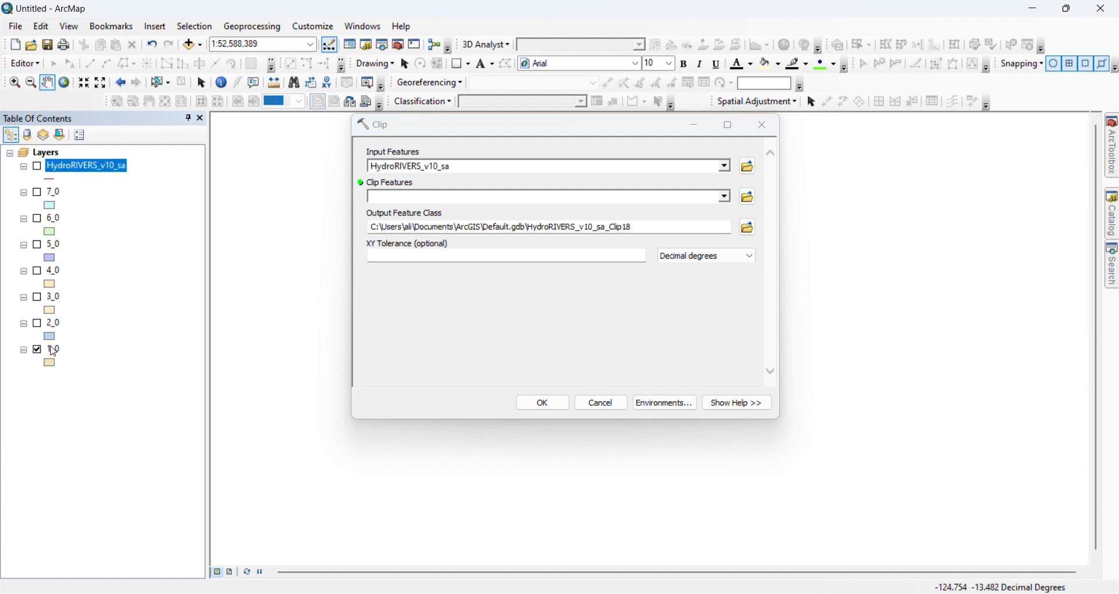
drag(53, 352, 397, 194)
click(543, 404)
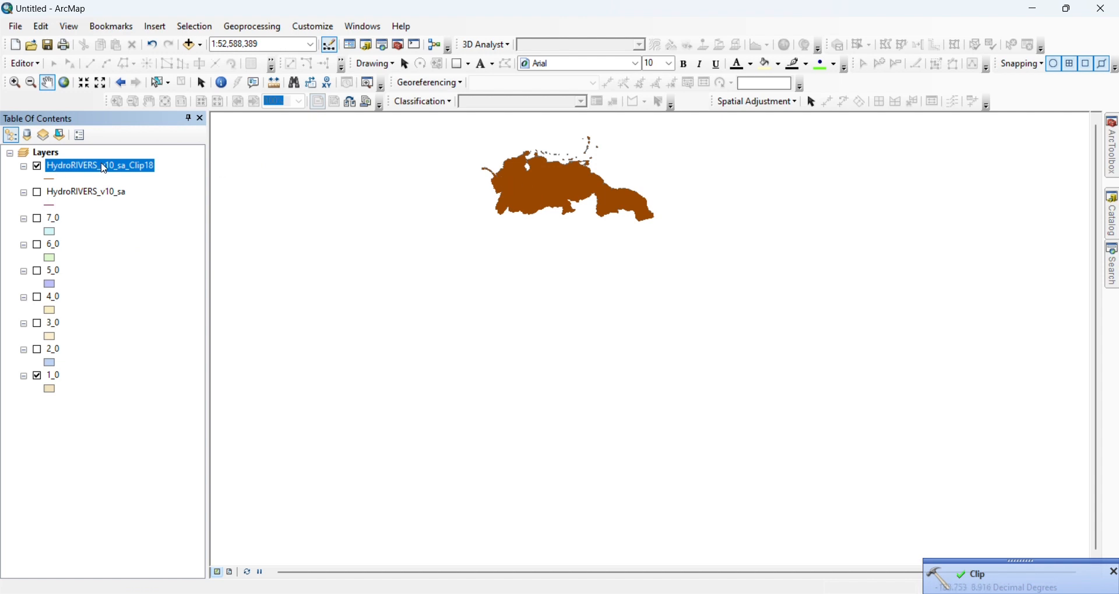
Rename the clipped rivers layer HydroRIVERS_v10_sa_Clip18 as "network 1"
click(104, 169)
text(v)
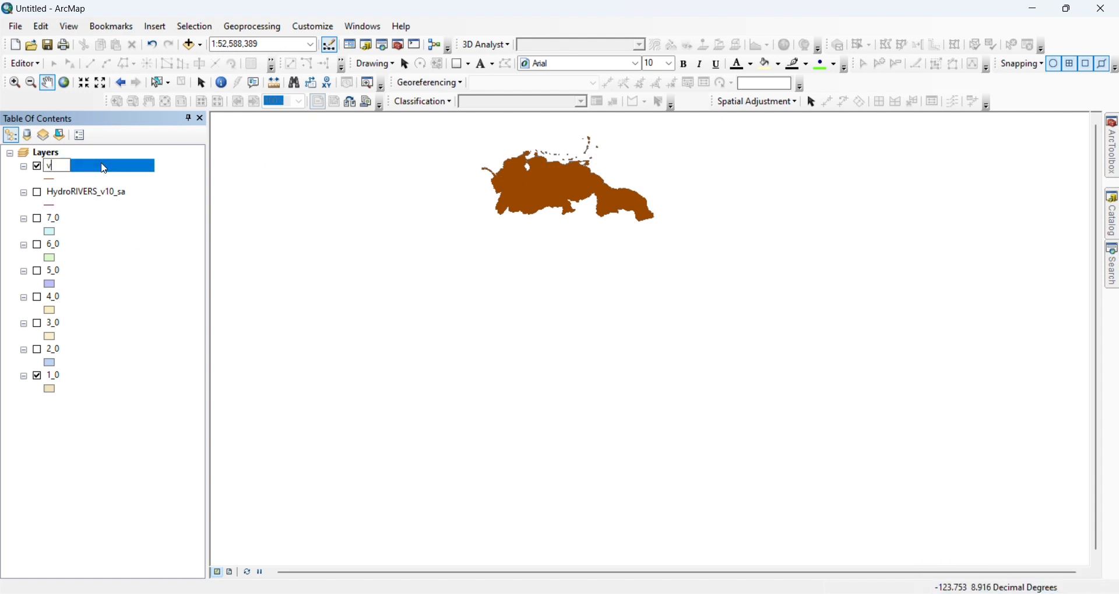
text(etwor)
text(k 1)
key(Return)
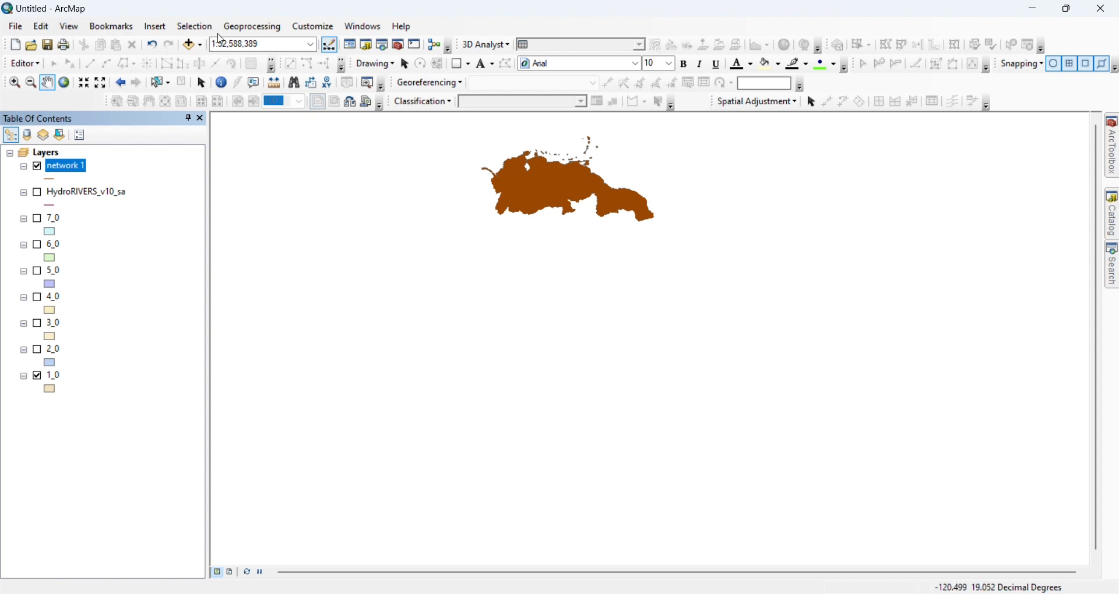
Clip HydroRIVERS_v10_sa to basin 2_0 with the default output
click(239, 31)
click(251, 57)
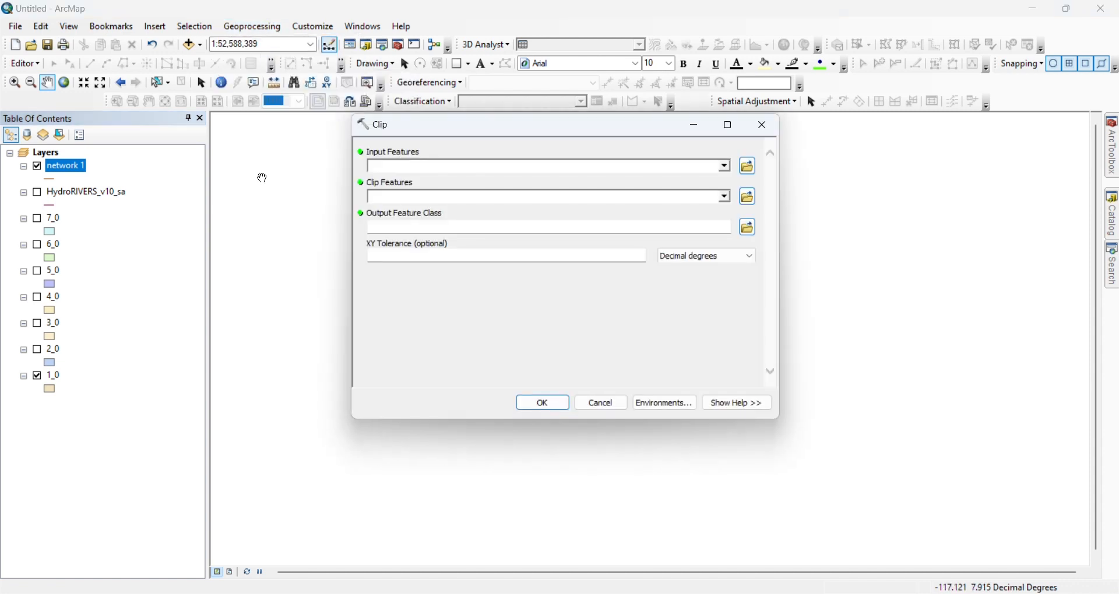
drag(52, 199, 429, 167)
mouse_move(51, 349)
mouse_down()
mouse_move(463, 207)
mouse_move(460, 198)
mouse_up()
click(542, 402)
Clip HydroRIVERS_v10_sa to basin 3_0 with the default output
click(221, 34)
click(251, 57)
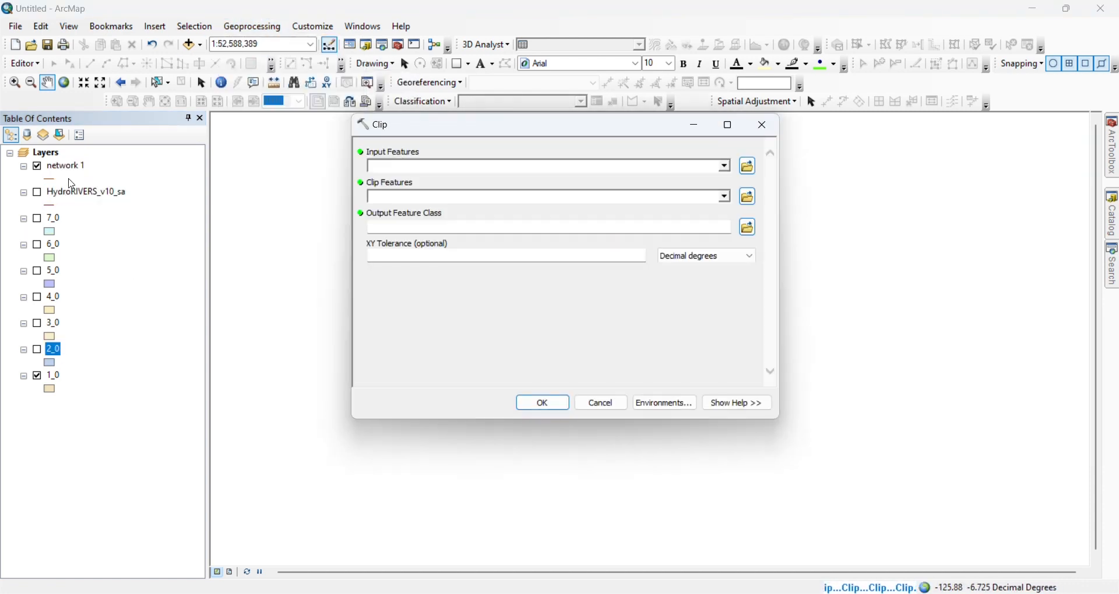
drag(81, 193, 427, 166)
drag(53, 323, 460, 198)
click(542, 403)
Clip HydroRIVERS_v10_sa to basin 4_0 with the default output
click(252, 26)
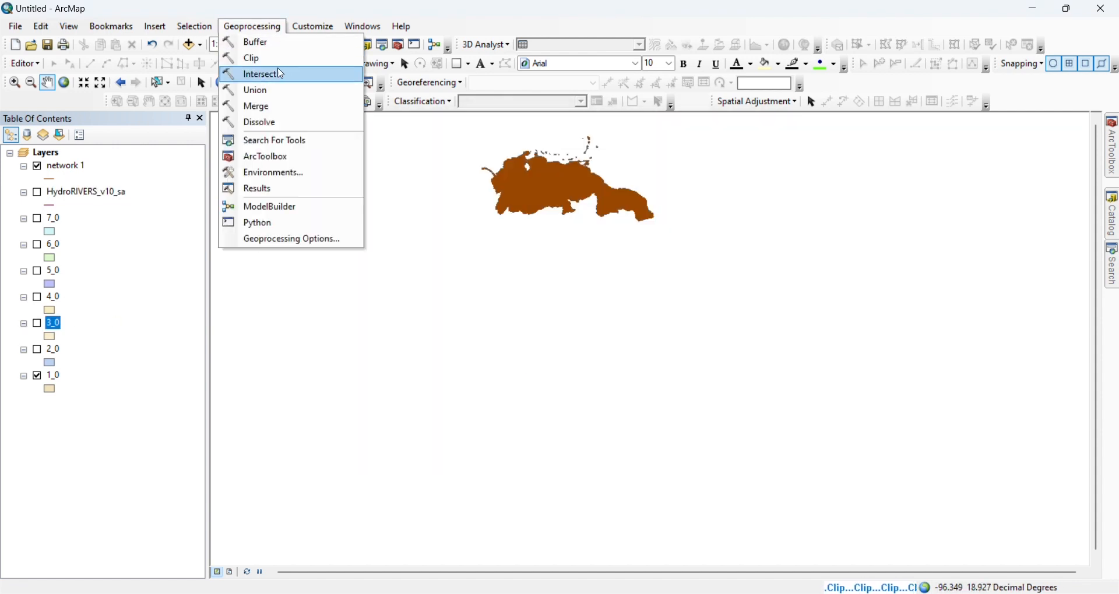
click(250, 57)
drag(81, 192, 428, 167)
drag(58, 292, 460, 198)
click(543, 402)
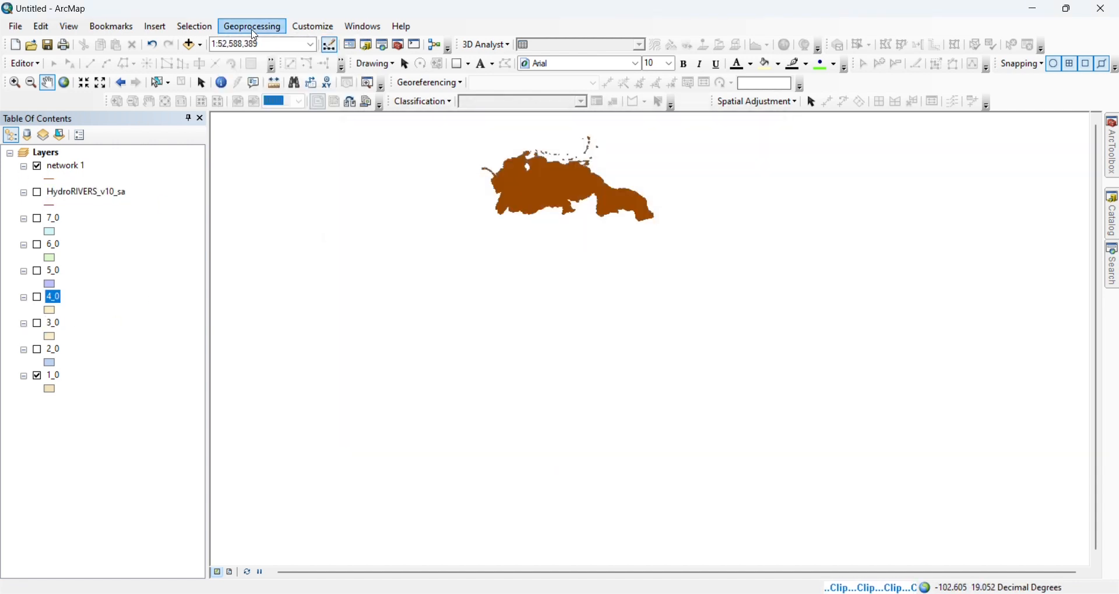
Clip HydroRIVERS_v10_sa to basin 5_0 with the default output
click(252, 26)
click(251, 58)
drag(81, 193, 427, 167)
drag(53, 271, 402, 198)
click(542, 403)
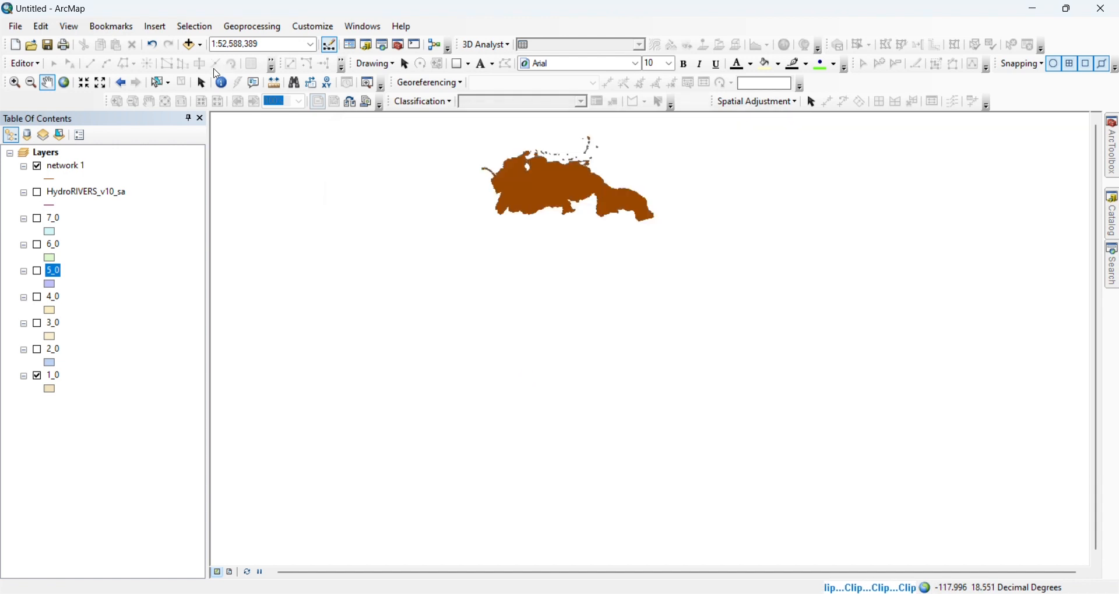
Clip HydroRIVERS_v10_sa to basin 6_0 with the default output
click(252, 26)
click(251, 57)
drag(81, 193, 427, 166)
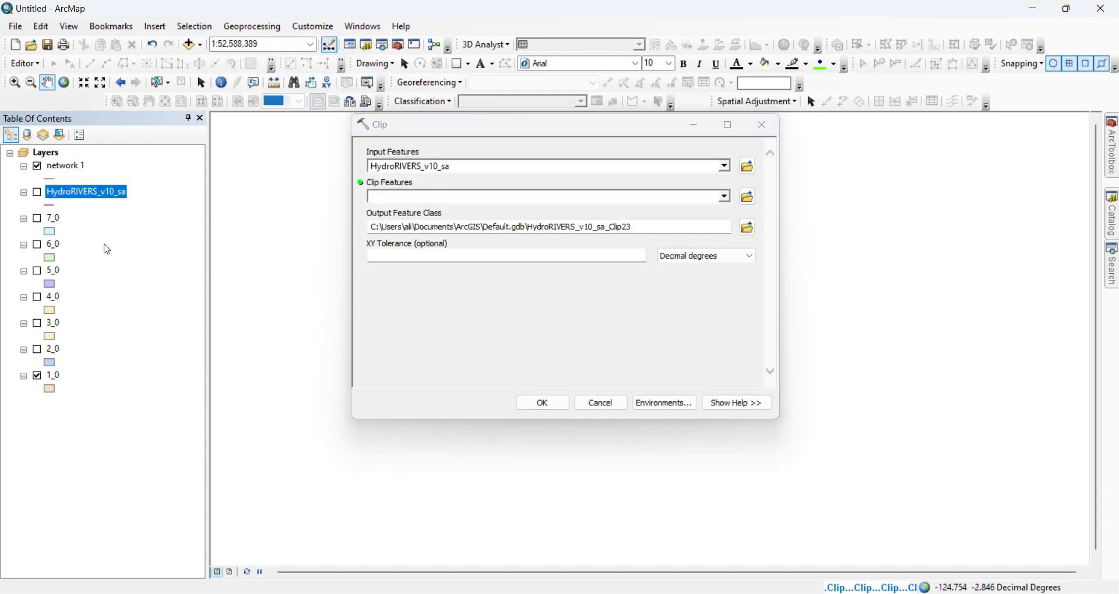
drag(53, 244, 402, 199)
click(543, 402)
Clip HydroRIVERS_v10_sa to basin 7_0 with the default output
click(252, 26)
click(251, 57)
drag(82, 193, 427, 166)
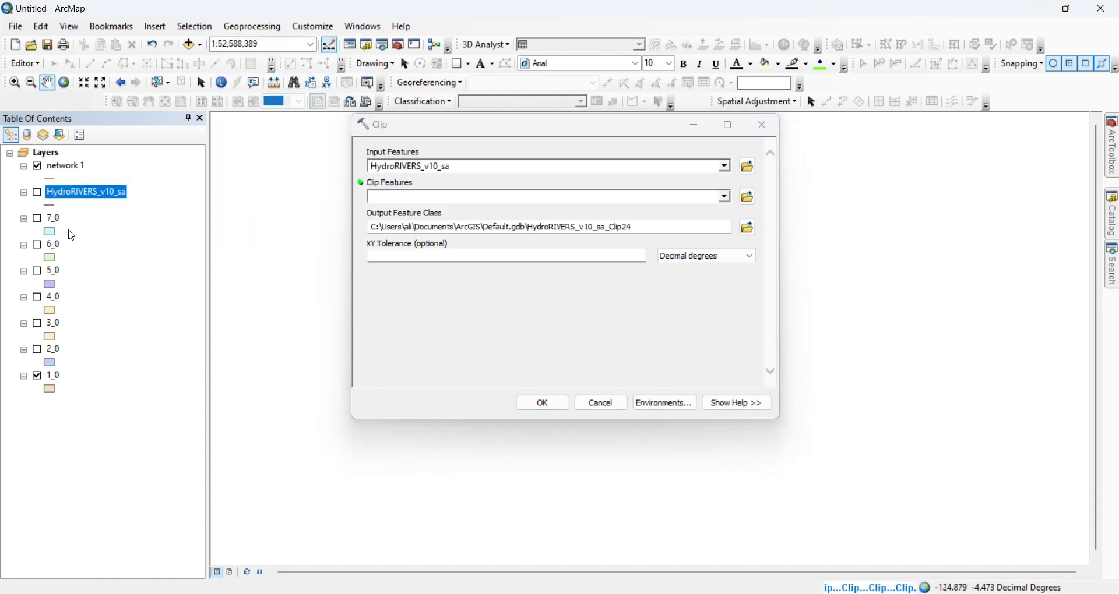
drag(53, 218, 402, 199)
click(542, 403)
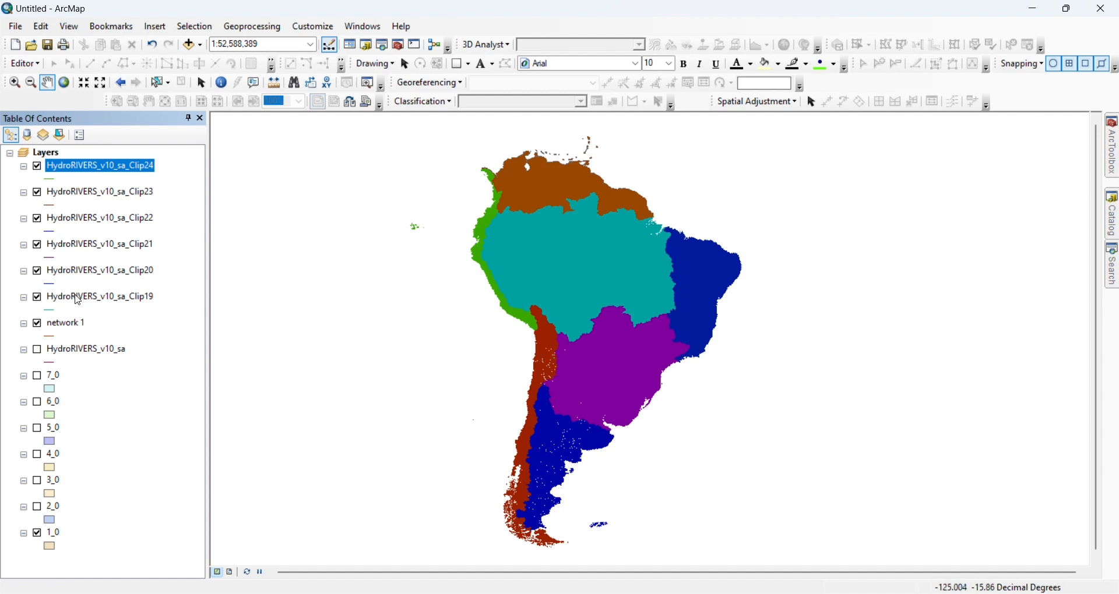
Rename the layer HydroRIVERS_v10_sa_Clip19 as "network 2" and HydroRIVERS_v10_sa_Clip20 as "network 3"
click(78, 298)
click(78, 298)
text(network 2)
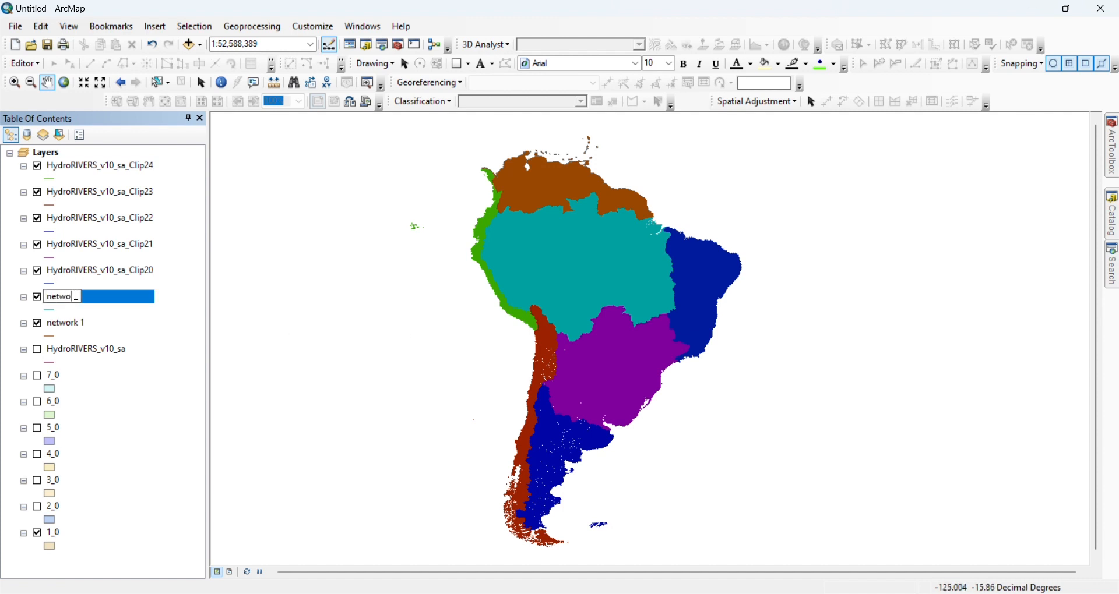
click(82, 272)
click(83, 272)
text(network 3)
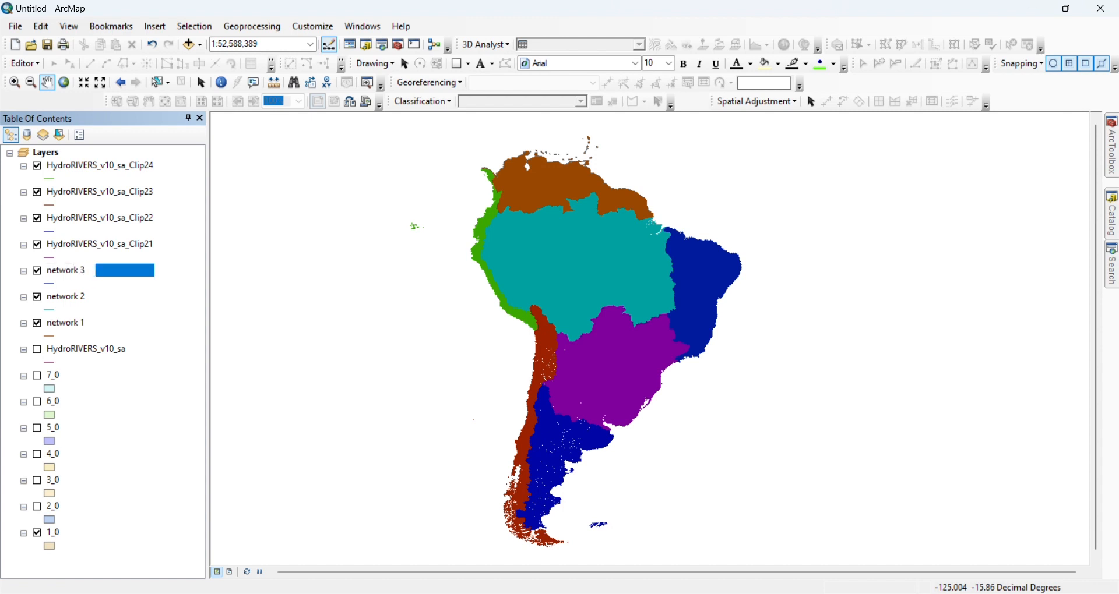
key(Return)
Rename the layer HydroRIVERS_v10_sa_Clip21 as "network 4" and HydroRIVERS_v10_sa_Clip22 as "network 5"
click(82, 244)
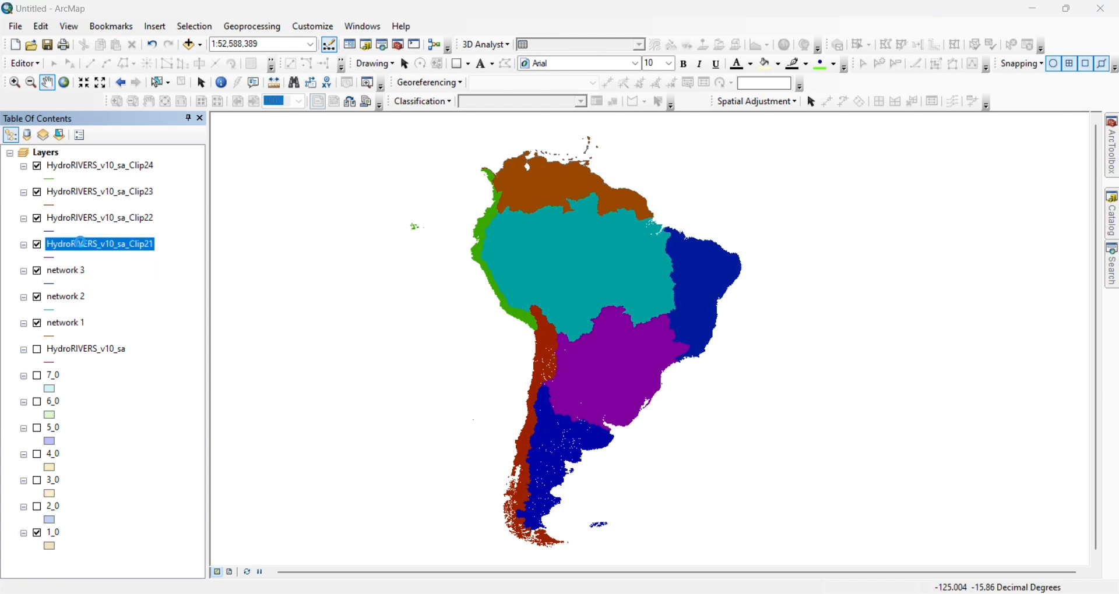
click(113, 244)
text(network 4)
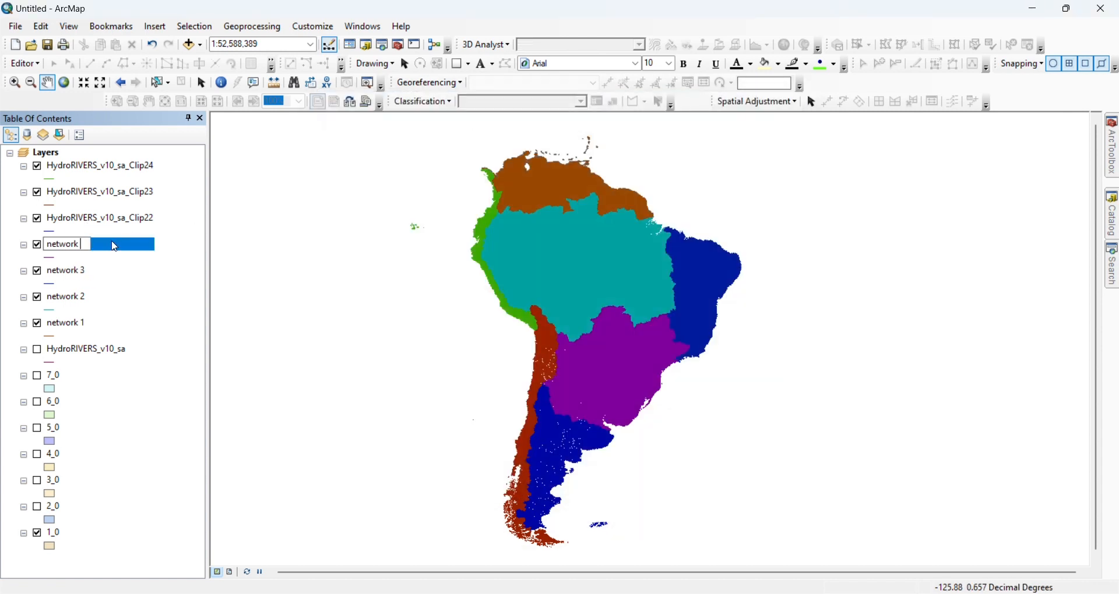
key(Return)
click(87, 218)
click(87, 218)
text(network 5)
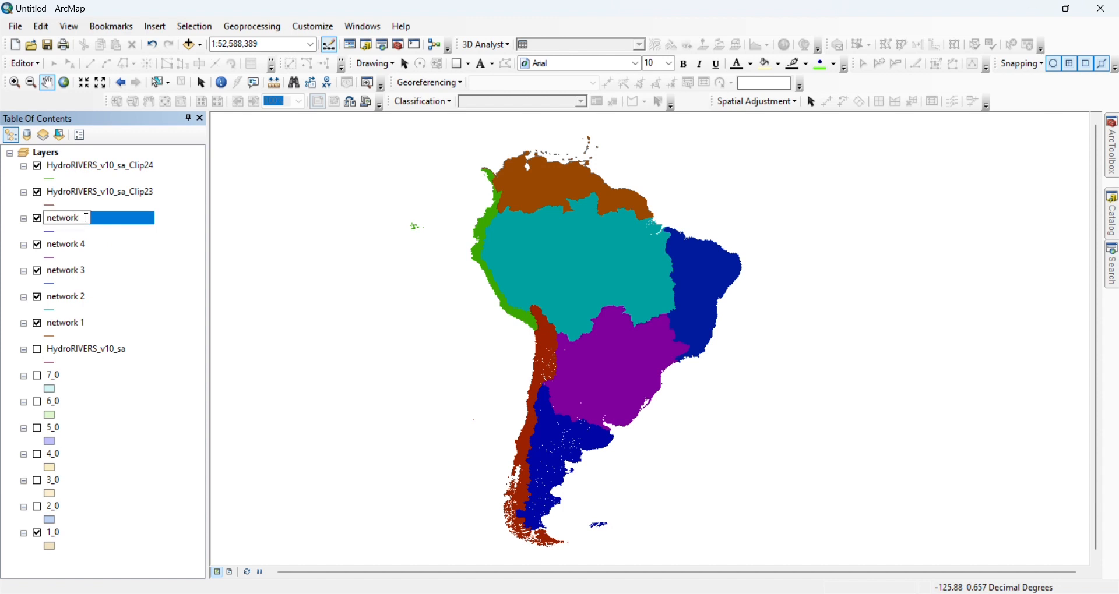
key(Return)
Rename the layer HydroRIVERS_v10_sa_Clip23 as "network 6" and HydroRIVERS_v10_sa_Clip24 as "network 7"
click(86, 194)
click(86, 193)
text(network 6)
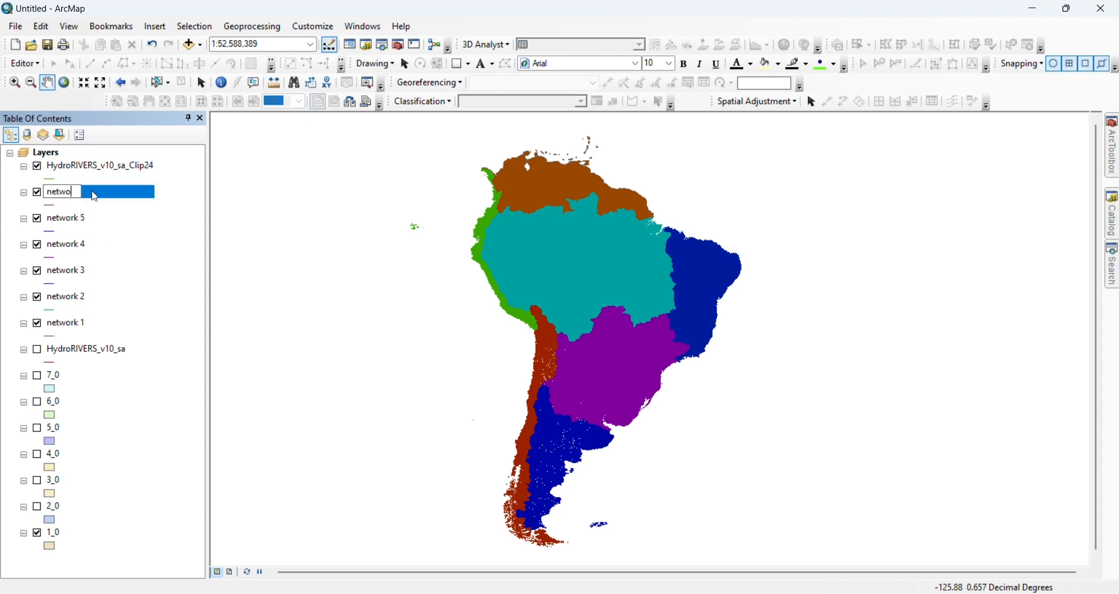
key(Return)
click(87, 166)
click(88, 167)
text(network 7)
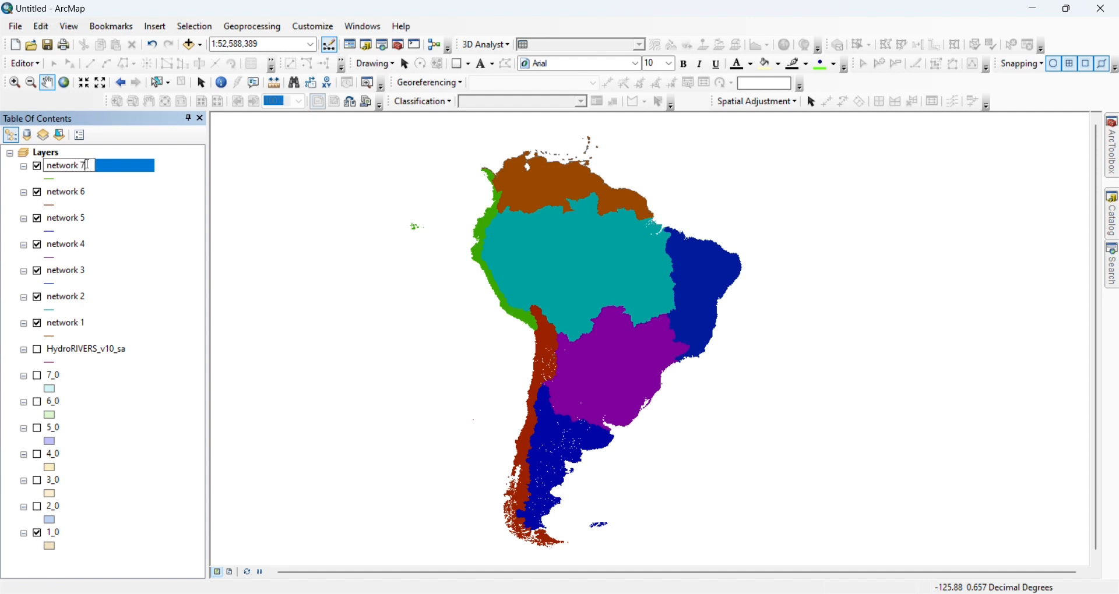
key(Return)
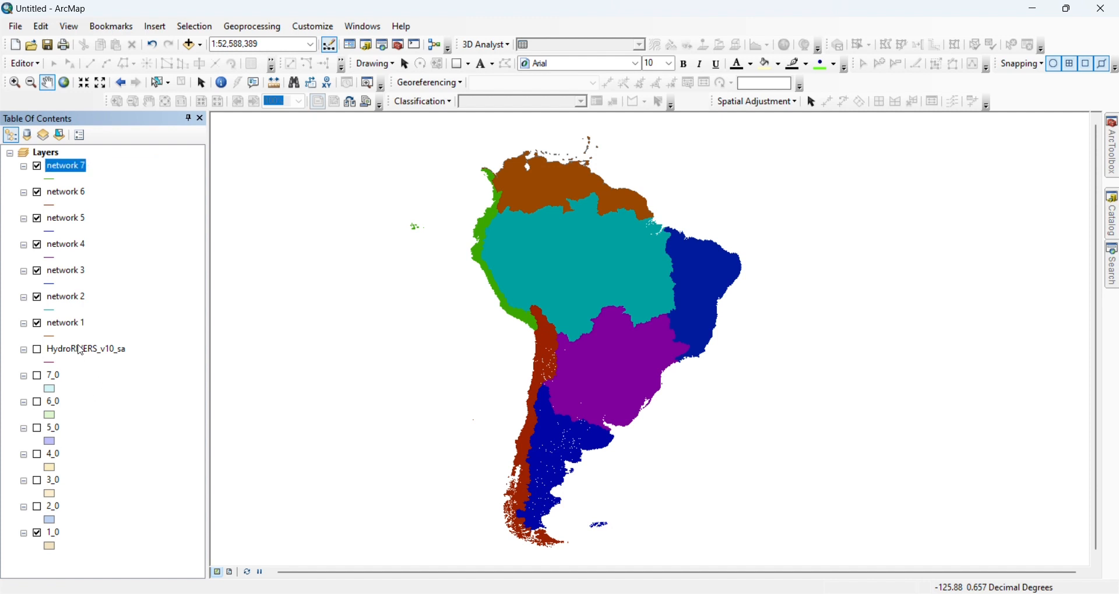
Remove the HydroRIVERS_v10_sa layer and the basin layers 1_0 through 7_0 from the map
click(80, 353)
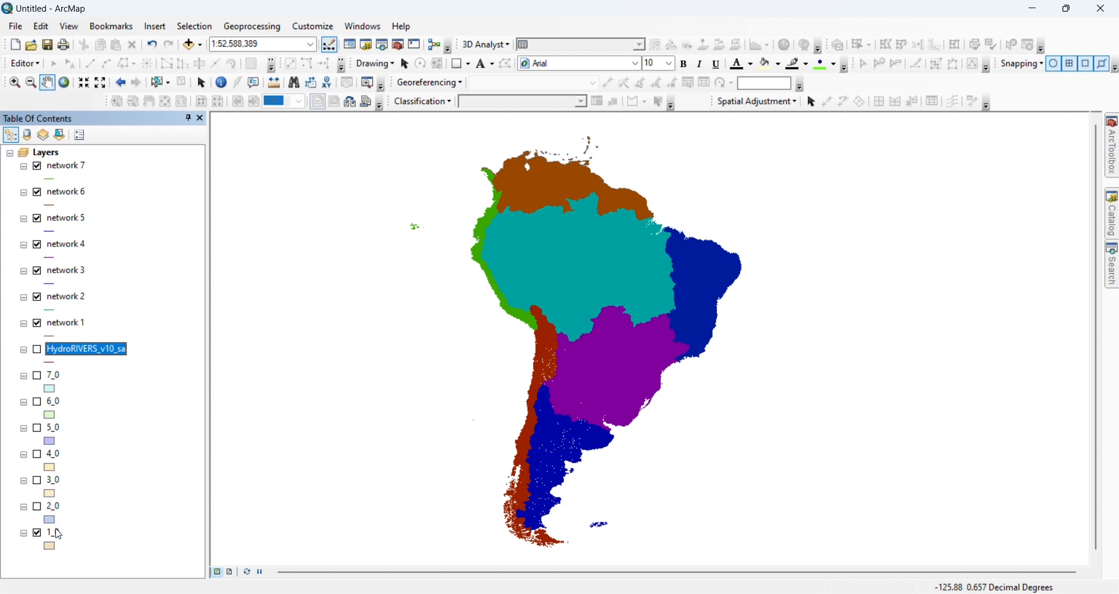
shift+click(58, 533)
right_click(58, 533)
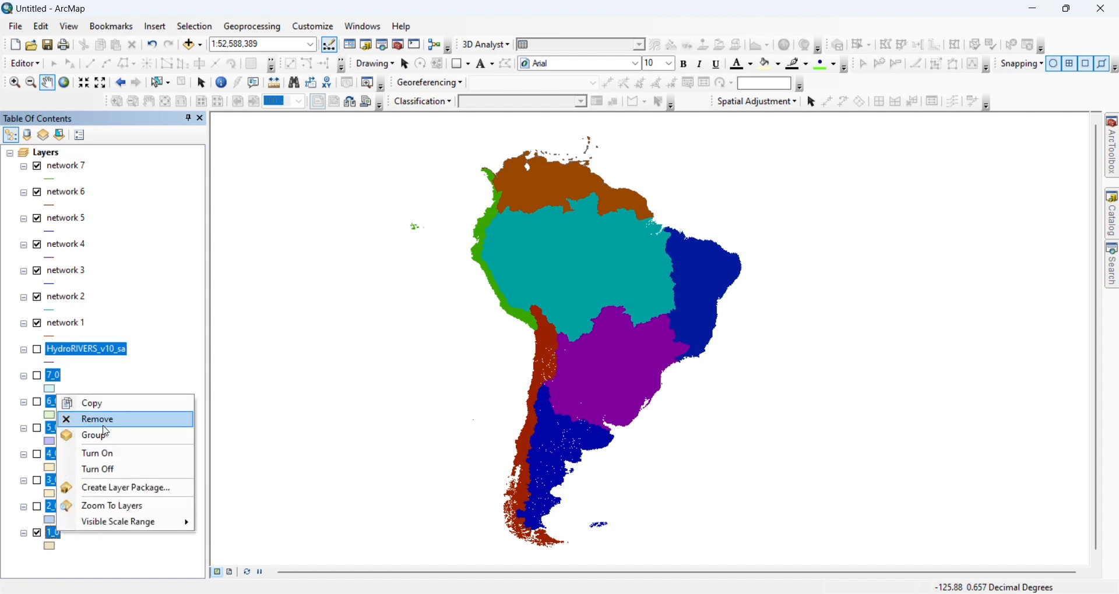
click(110, 421)
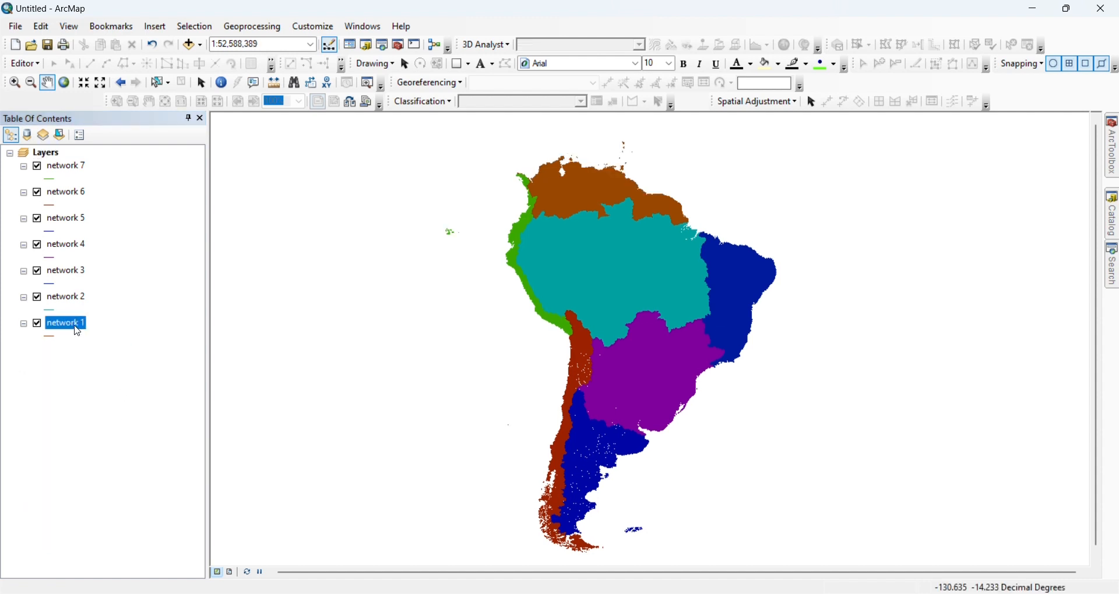
Symbolize the network 1 layer by unique values of the ORD_STRA field, adding all values
right_click(76, 331)
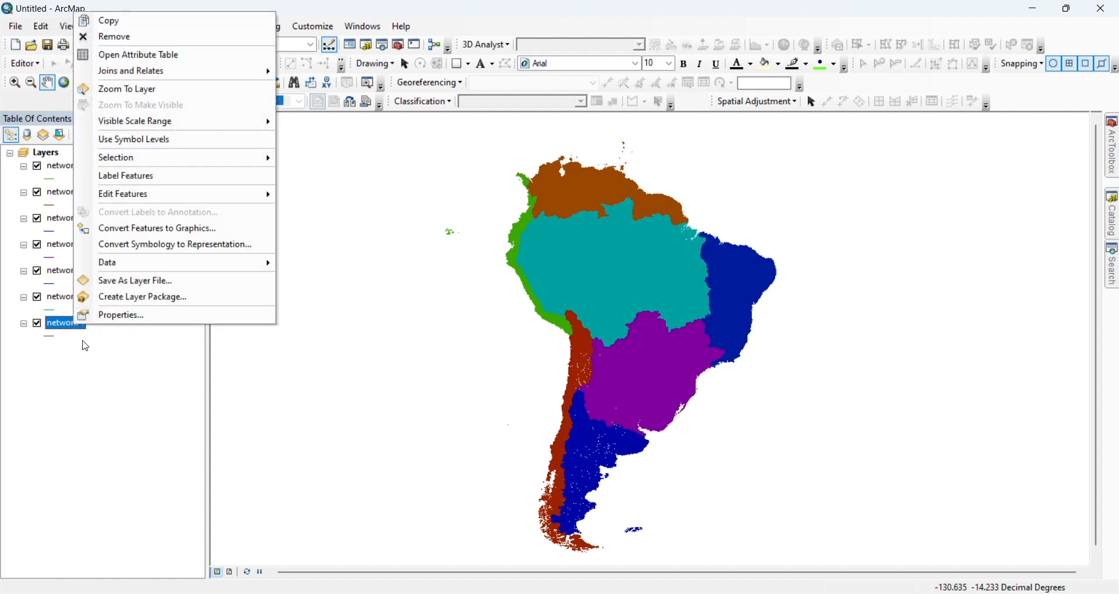
click(129, 316)
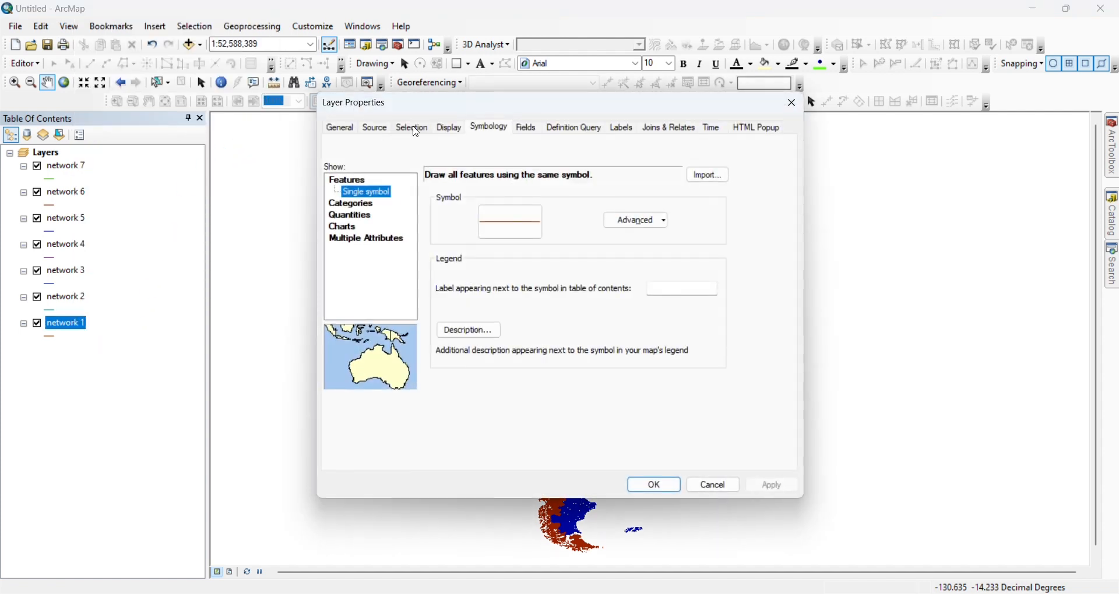
click(351, 204)
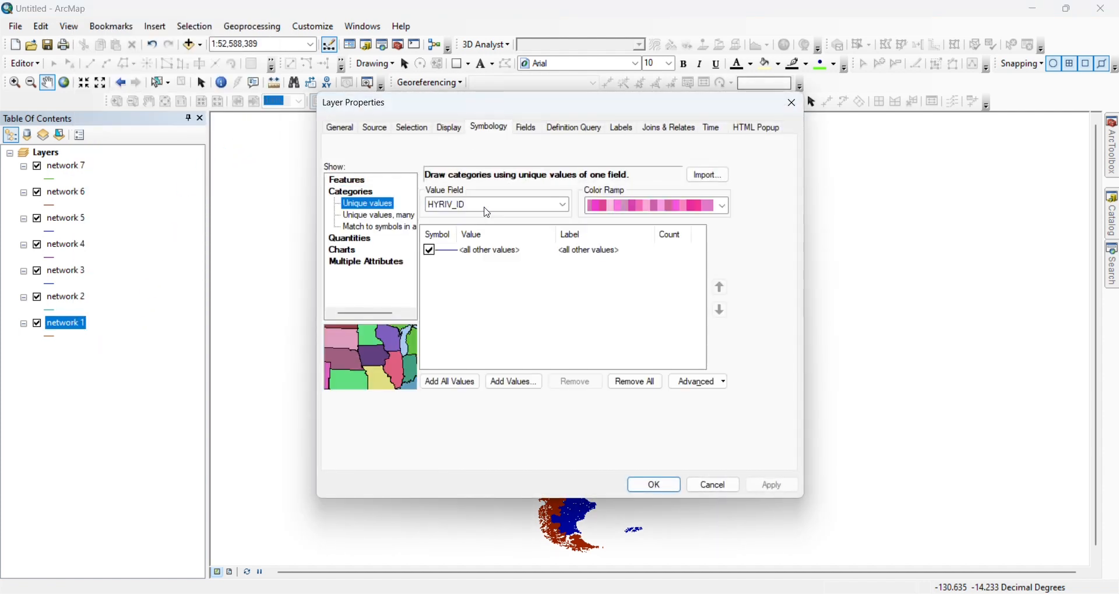
click(492, 205)
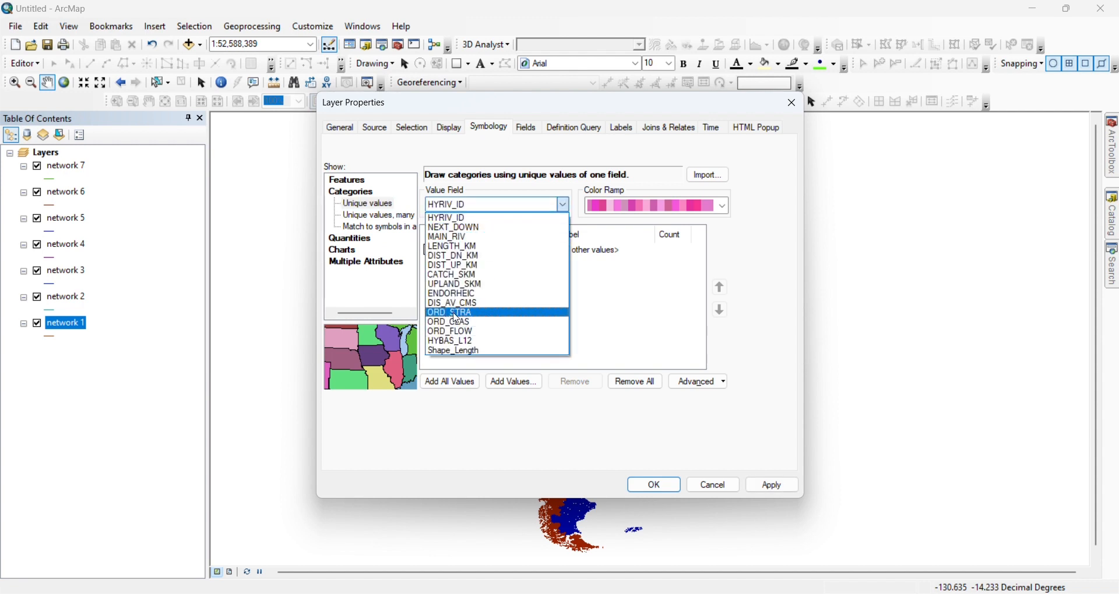
click(455, 314)
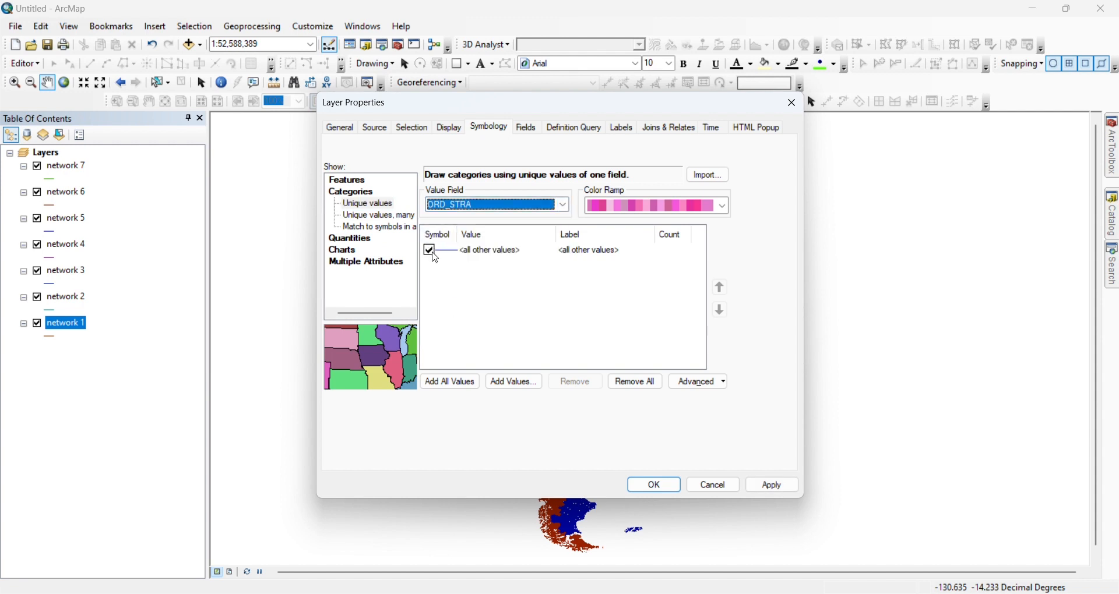
click(461, 386)
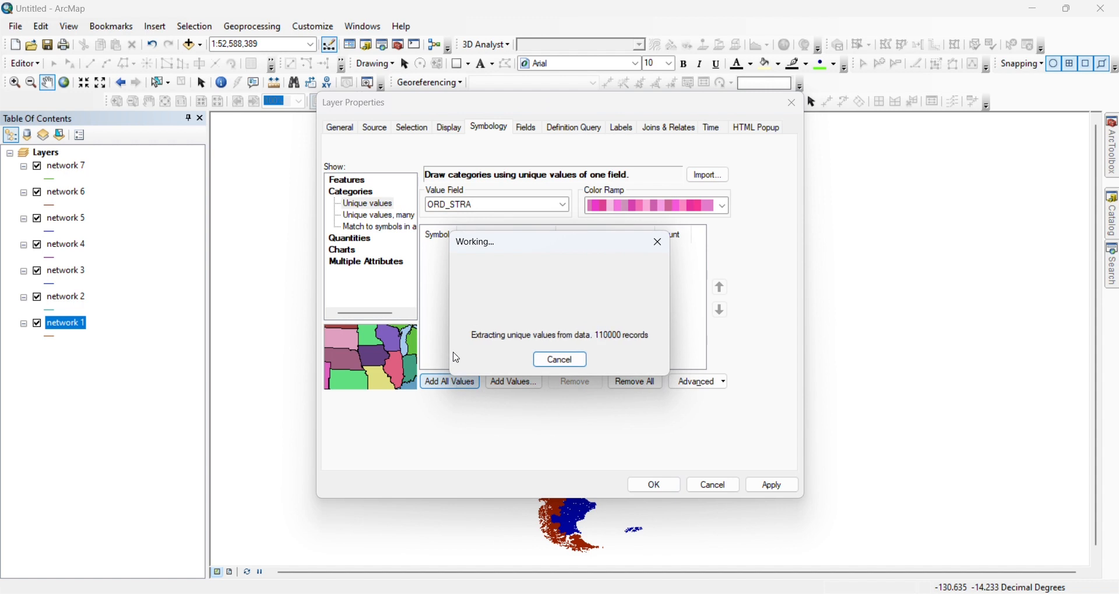
scroll(564, 349, down, 1)
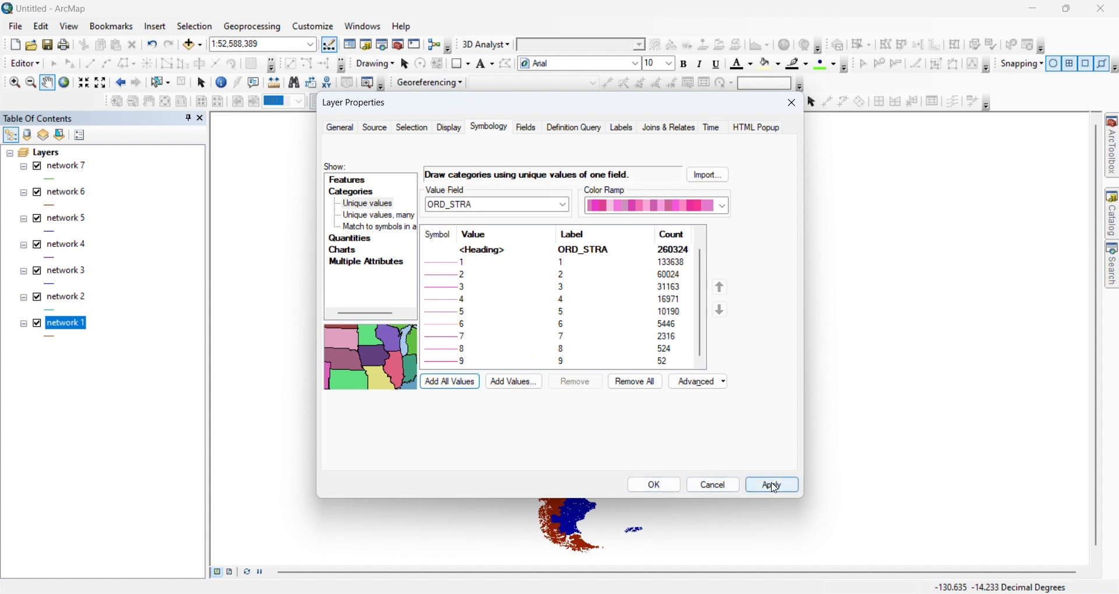
click(666, 487)
Run Split By Attributes on network 1 by the ORD_STRA field, with the networks\basin1 folder as target workspace
scroll(142, 459, up, 9)
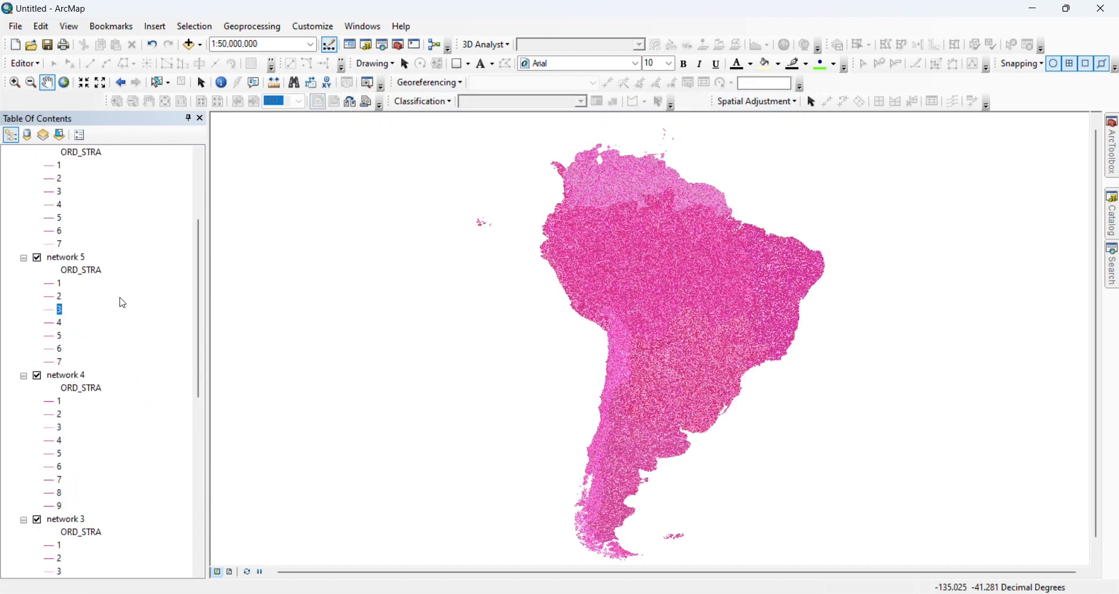
scroll(121, 304, down, 9)
scroll(124, 304, down, 1)
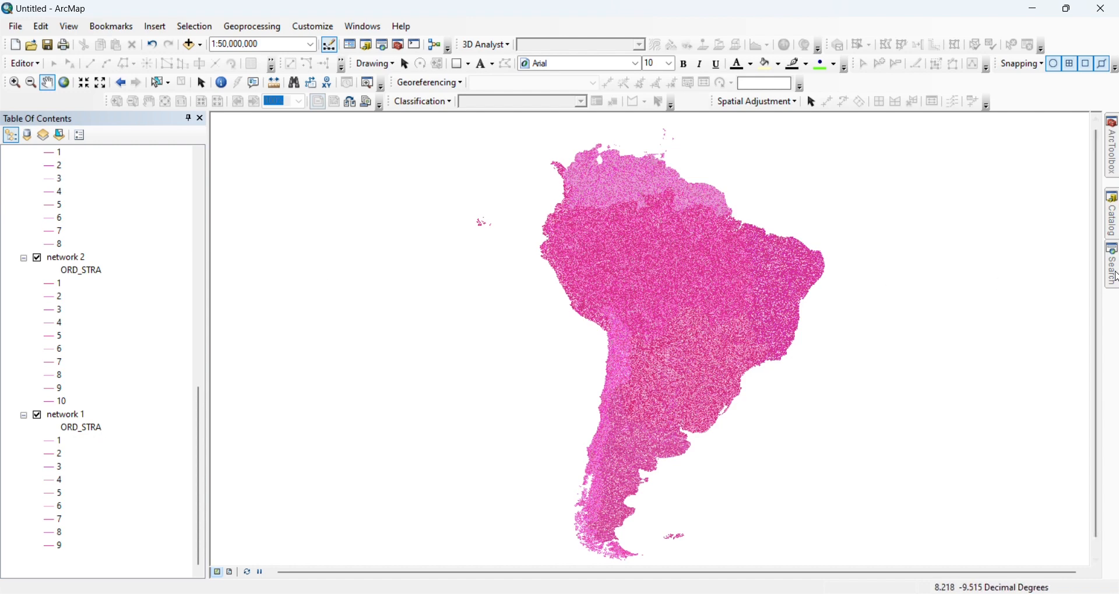
click(1115, 273)
click(956, 229)
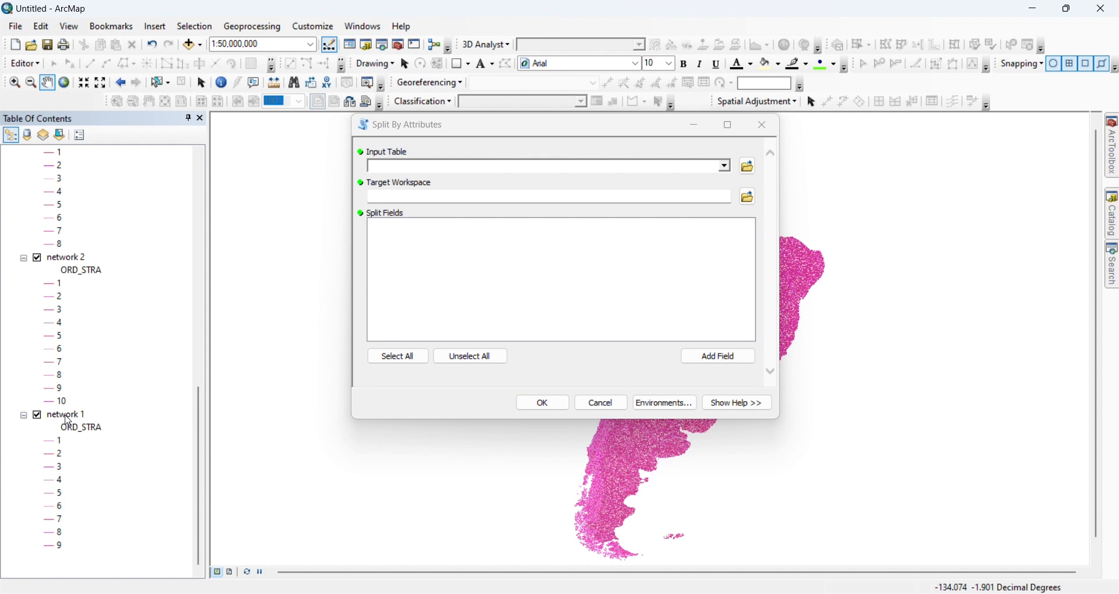
drag(68, 421, 407, 167)
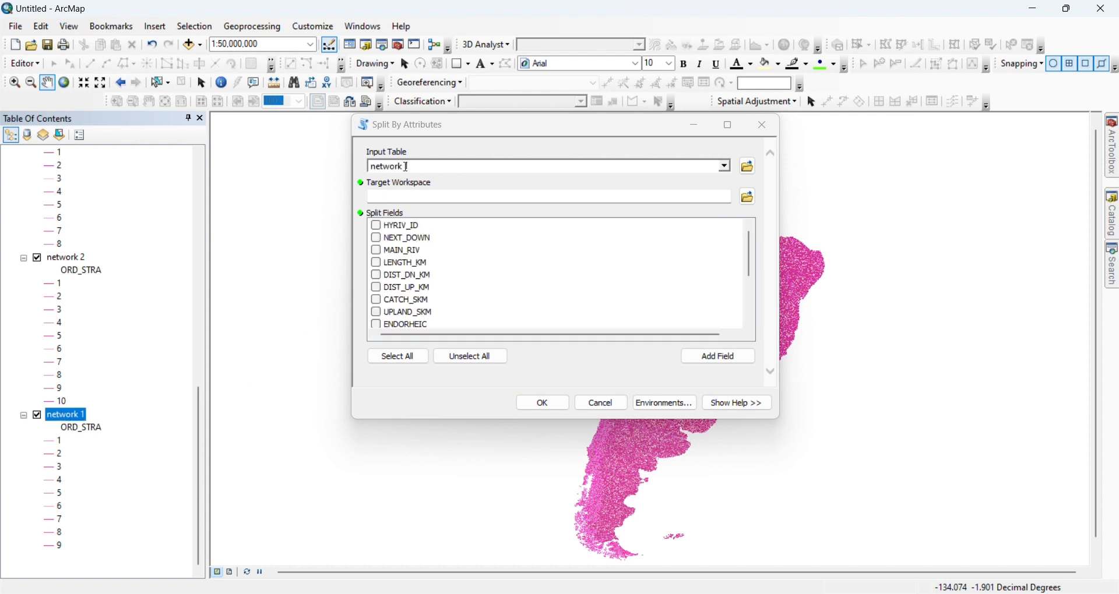
scroll(409, 221, down, 3)
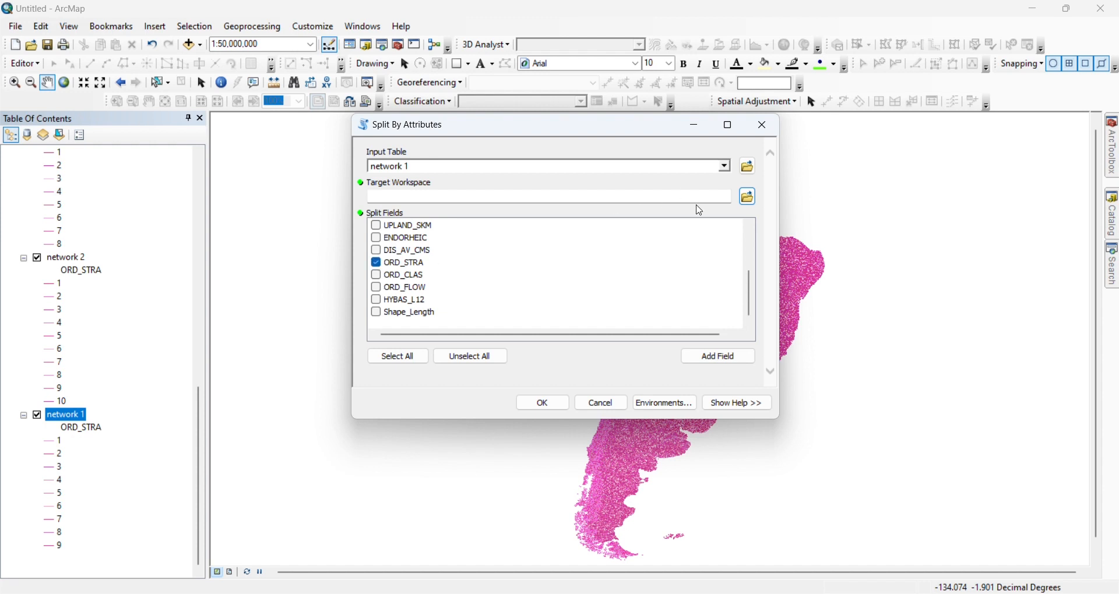
click(749, 198)
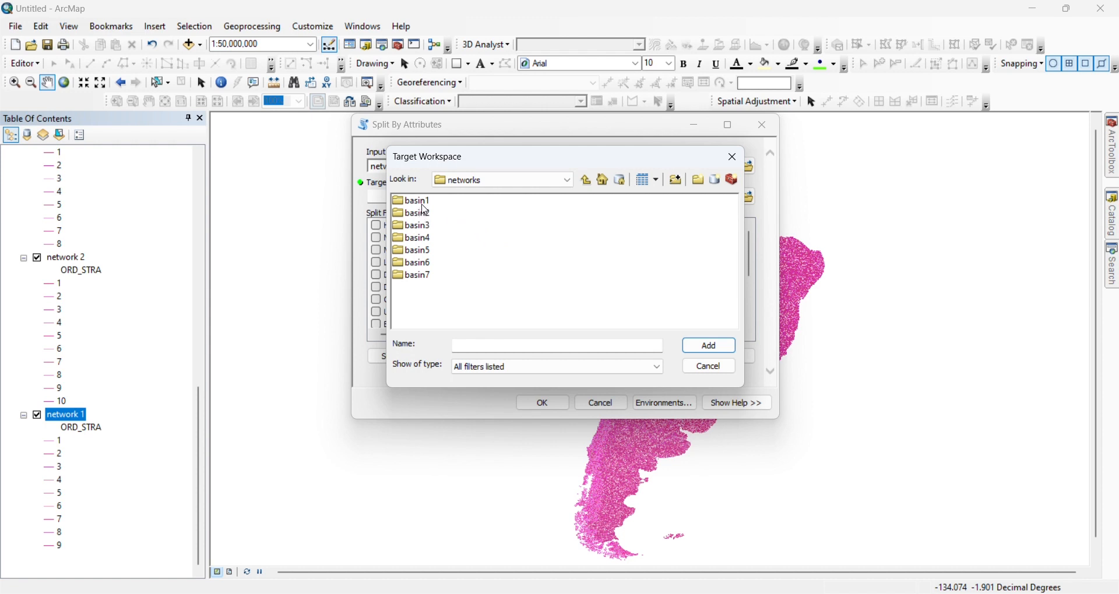
click(419, 202)
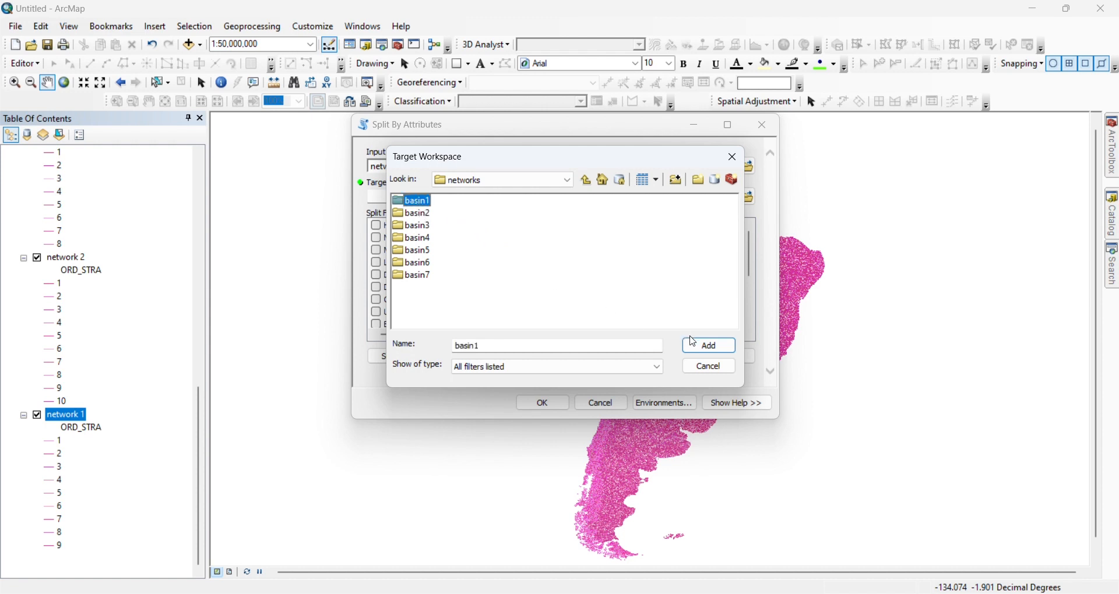
click(694, 345)
click(527, 403)
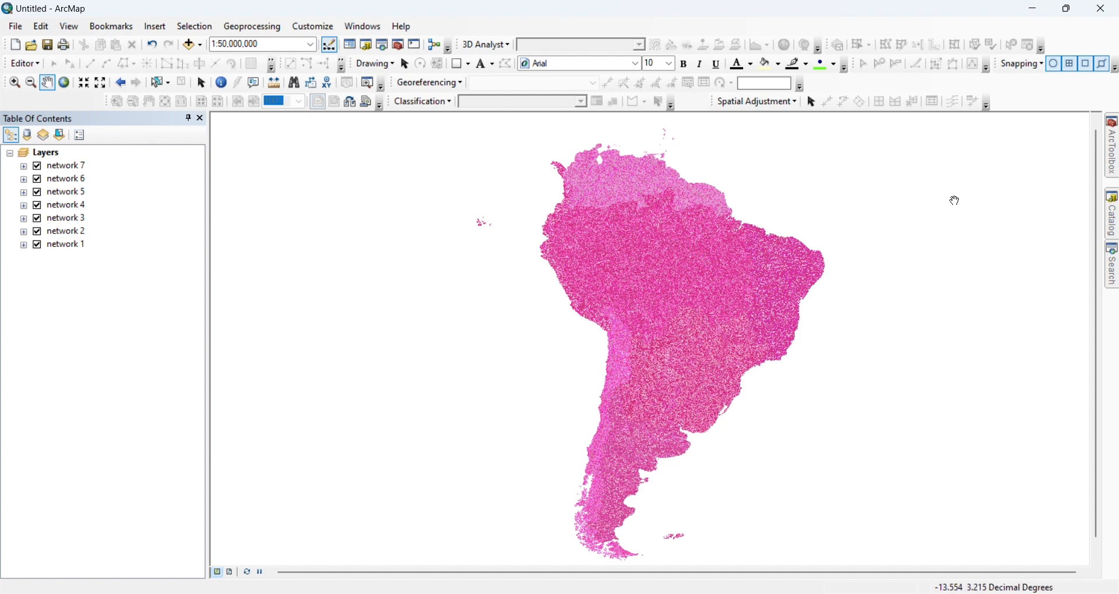
Run Split By Attributes on network 2 by the ORD_STRA field, with the basin2 folder as target workspace
click(1111, 265)
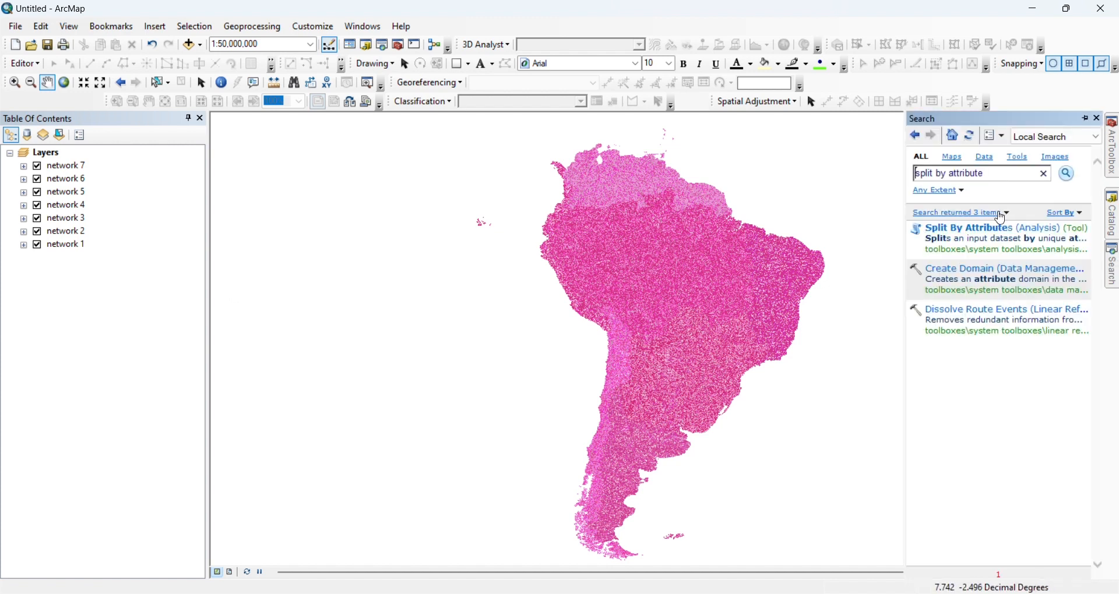
click(998, 228)
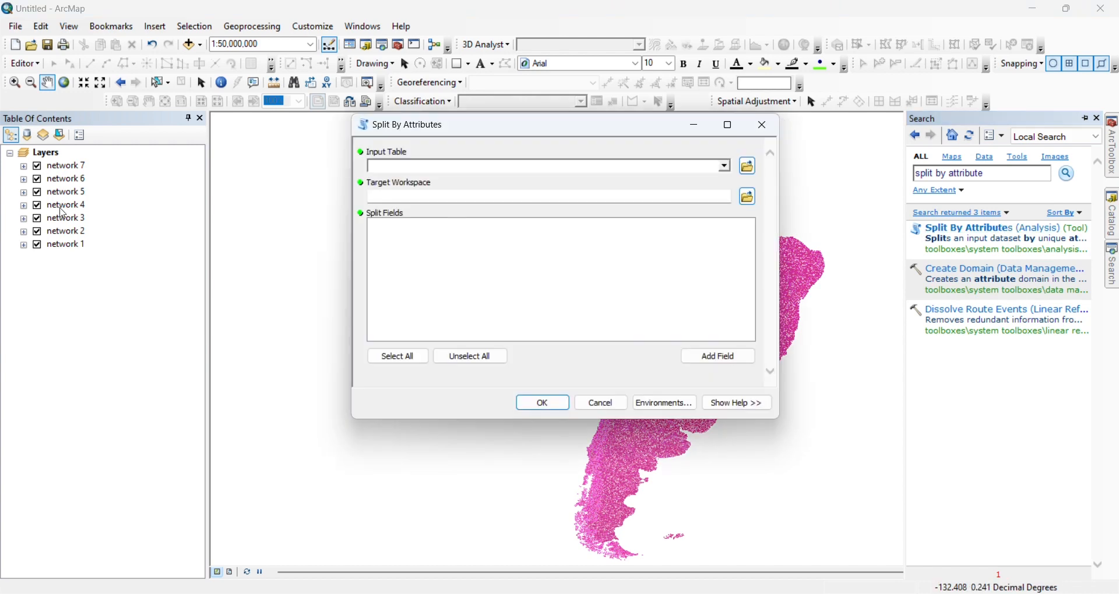
drag(59, 232, 396, 168)
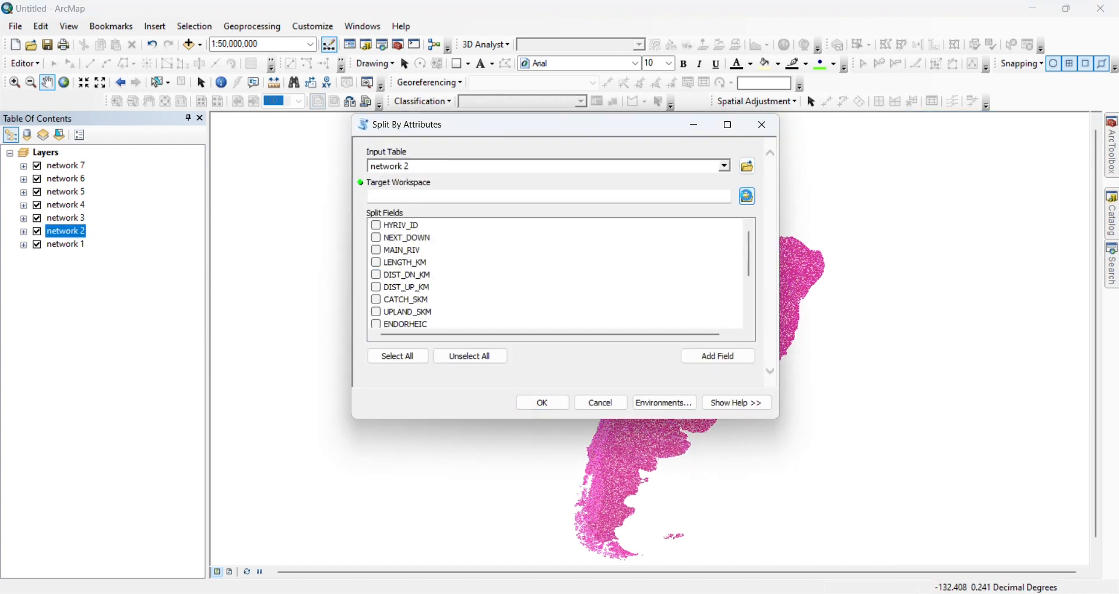
click(748, 197)
click(412, 213)
click(728, 352)
click(549, 402)
Run Split By Attributes on network 3 by the ORD_STRA field, with the basin3 folder as target workspace
click(1111, 265)
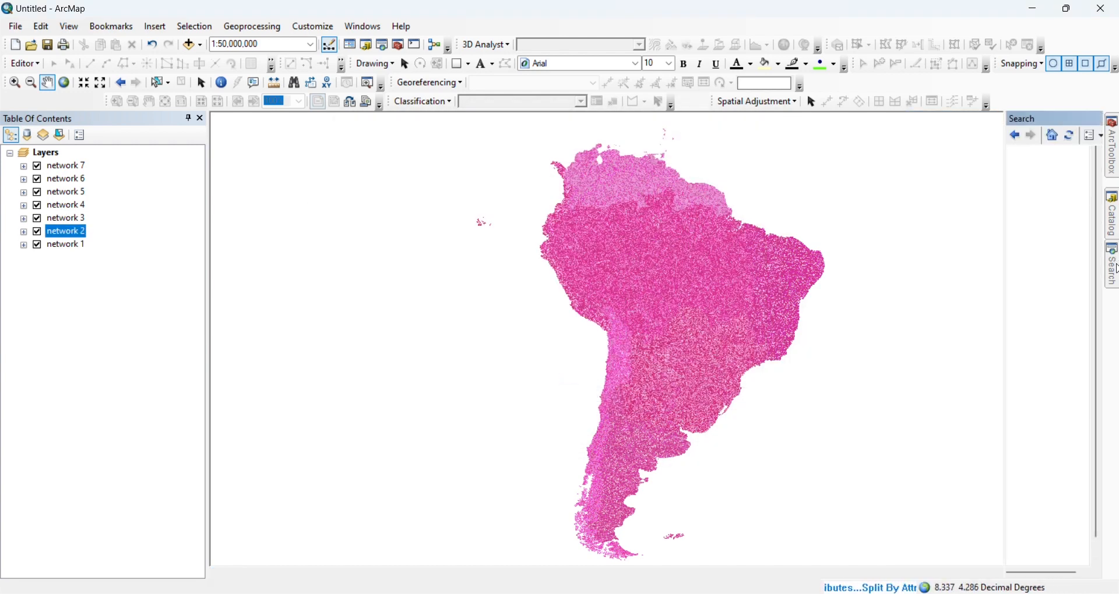
click(998, 228)
drag(58, 219, 385, 168)
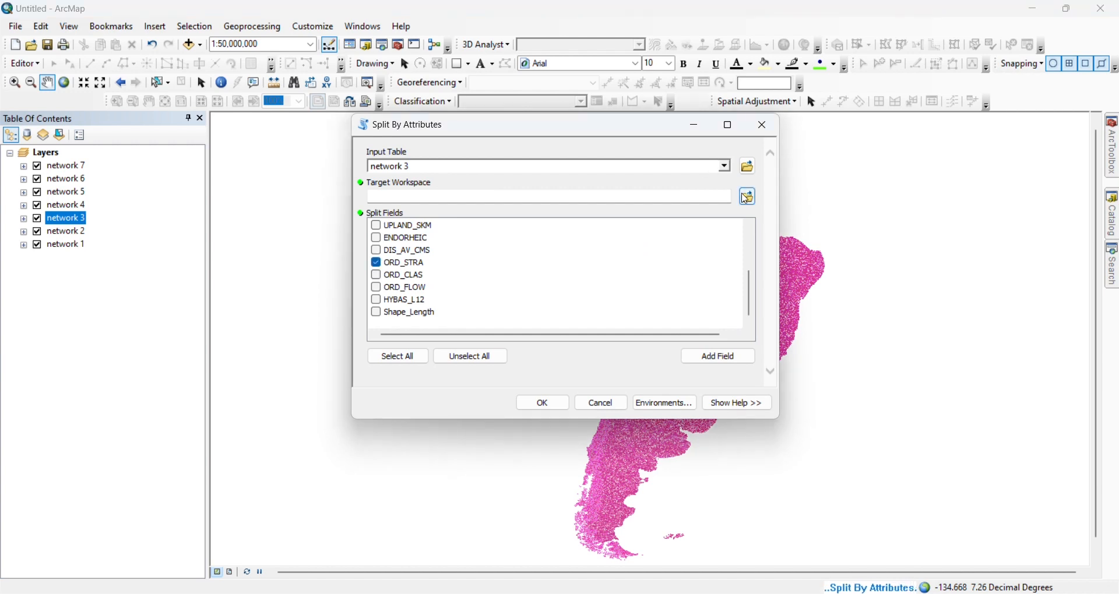
click(750, 197)
click(412, 225)
click(710, 346)
click(543, 403)
Run Split By Attributes on network 4 by the ORD_STRA field, with the basin4 folder as target workspace
click(1111, 265)
click(945, 220)
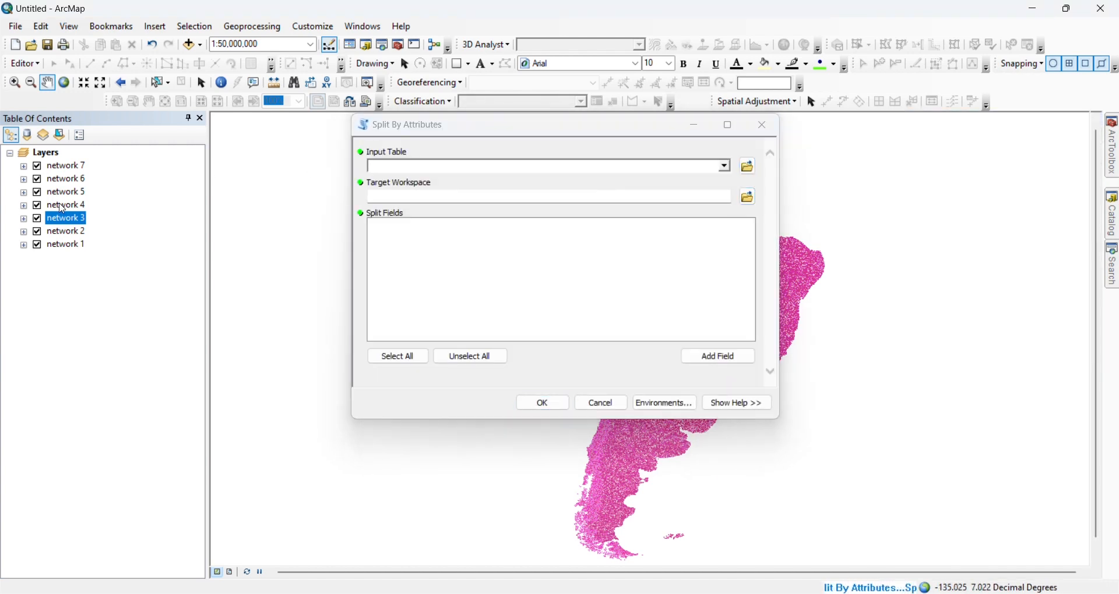
drag(58, 205, 396, 167)
click(404, 289)
click(750, 197)
click(412, 238)
click(706, 345)
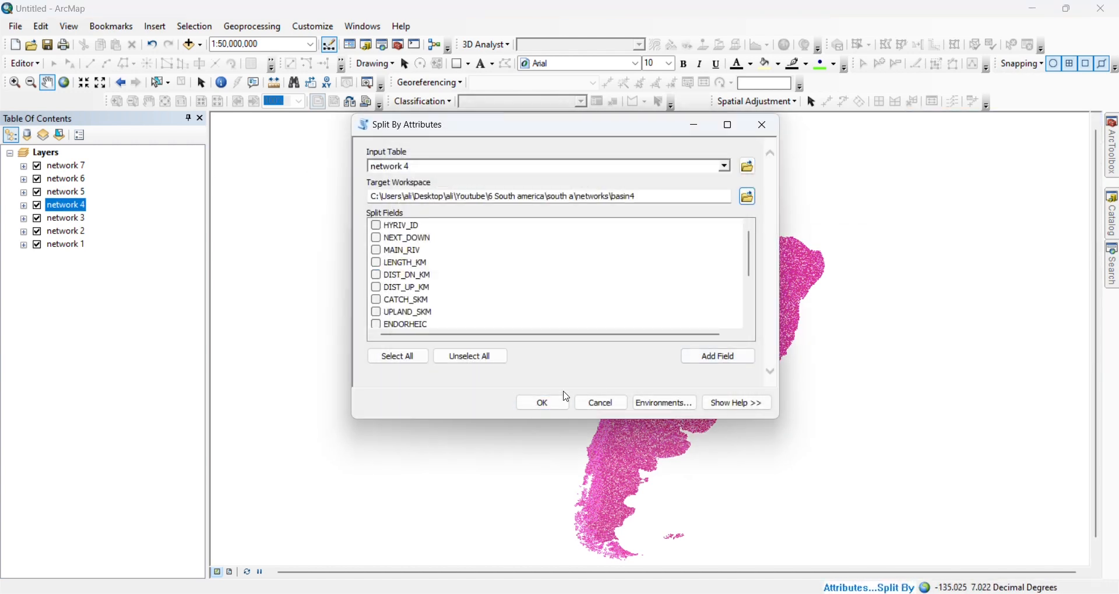
click(543, 403)
Run Split By Attributes on network 5 by the ORD_STRA field, with the basin5 folder as target workspace
click(1111, 263)
click(946, 220)
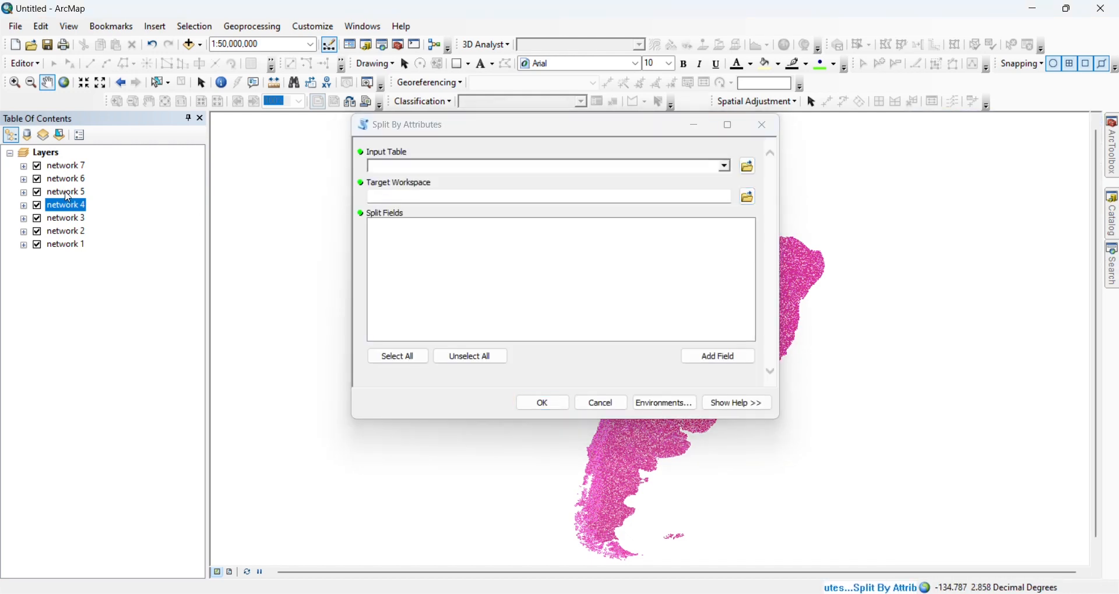
drag(59, 192, 396, 168)
scroll(411, 274, down, 5)
click(408, 260)
click(750, 197)
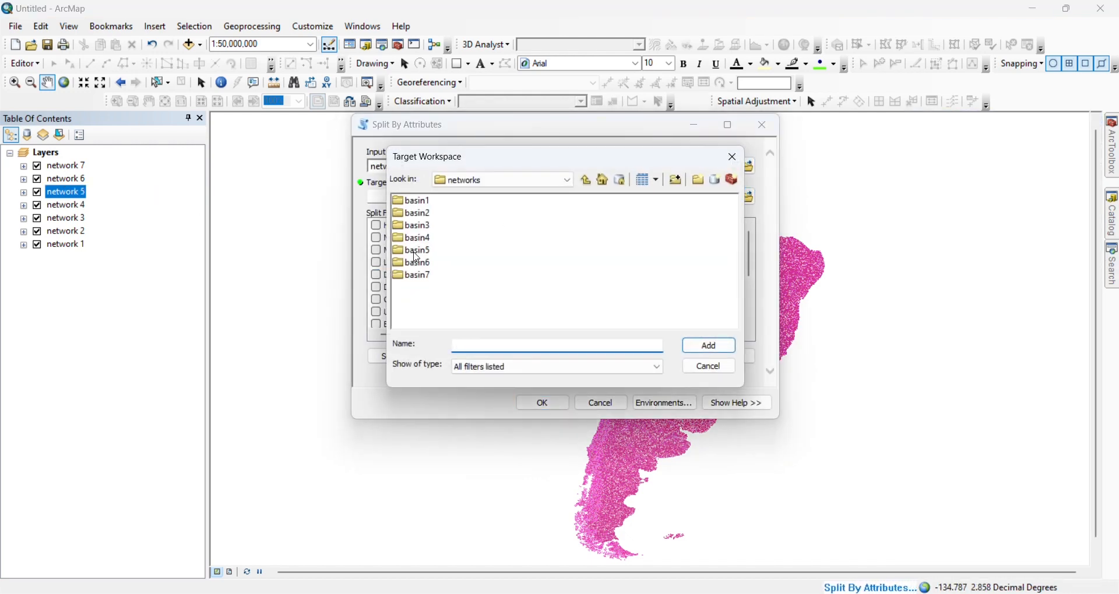
click(411, 255)
click(707, 345)
click(545, 403)
Run Split By Attributes on network 6 by the ORD_STRA field, with the basin6 folder as target workspace
click(1113, 266)
click(949, 226)
drag(58, 178, 408, 167)
scroll(403, 292, down, 3)
click(377, 275)
click(750, 197)
click(408, 259)
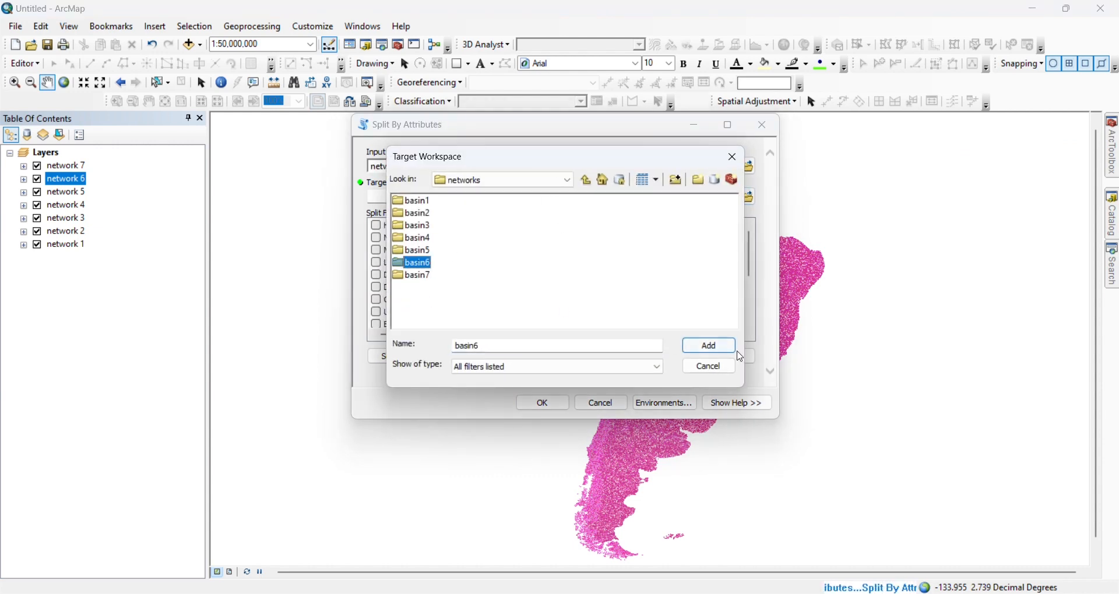
click(707, 345)
click(545, 404)
Run Split By Attributes on network 7 by the ORD_STRA field, with the basin7 folder as target workspace
click(1113, 265)
click(949, 226)
drag(58, 166, 408, 168)
scroll(391, 295, down, 3)
click(378, 263)
click(750, 197)
click(411, 273)
click(706, 345)
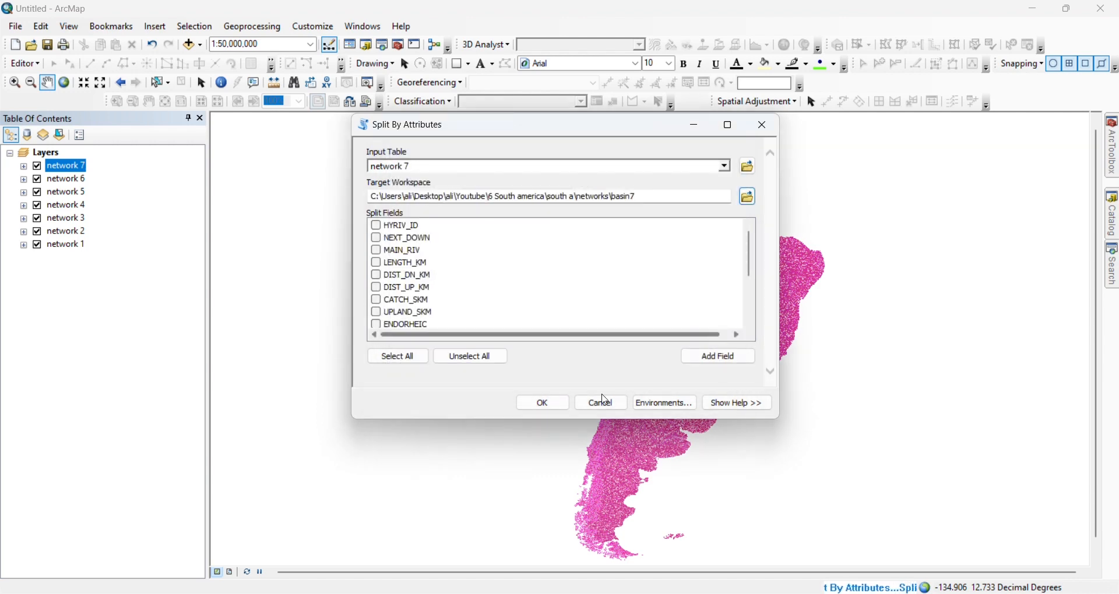
click(545, 403)
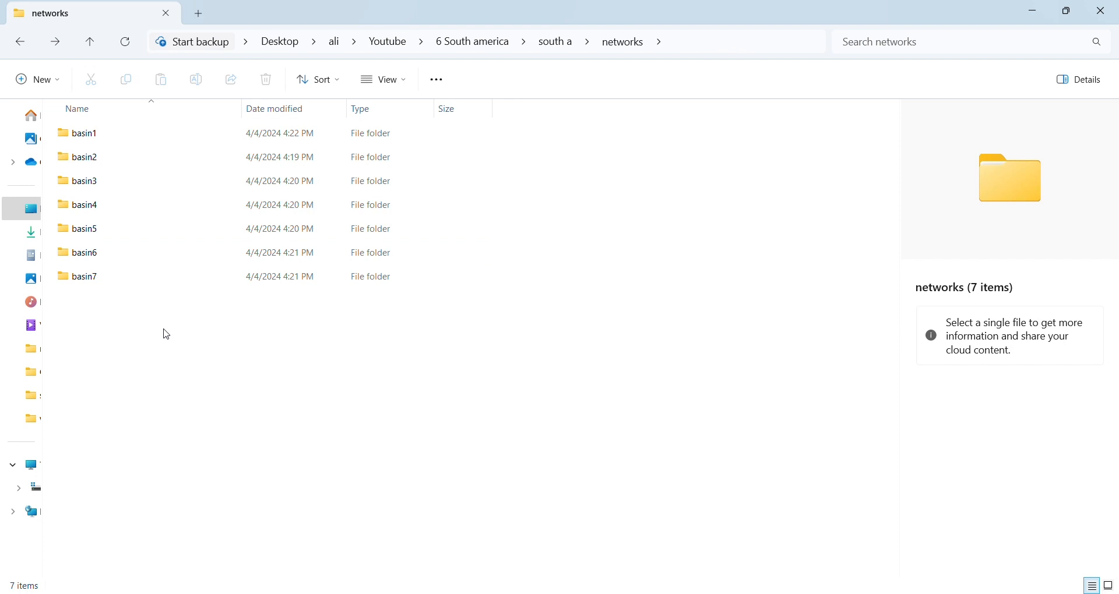
Open the basin1 folder in File Explorer and look through the split shapefiles it contains
double_click(99, 138)
scroll(213, 299, down, 5)
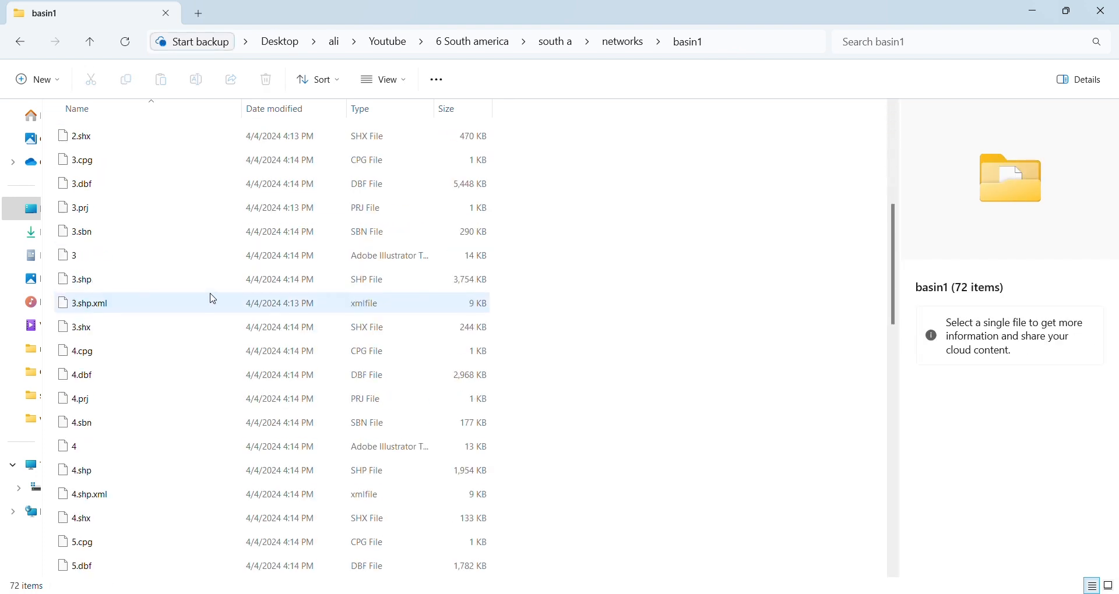
scroll(214, 299, down, 10)
scroll(228, 288, up, 11)
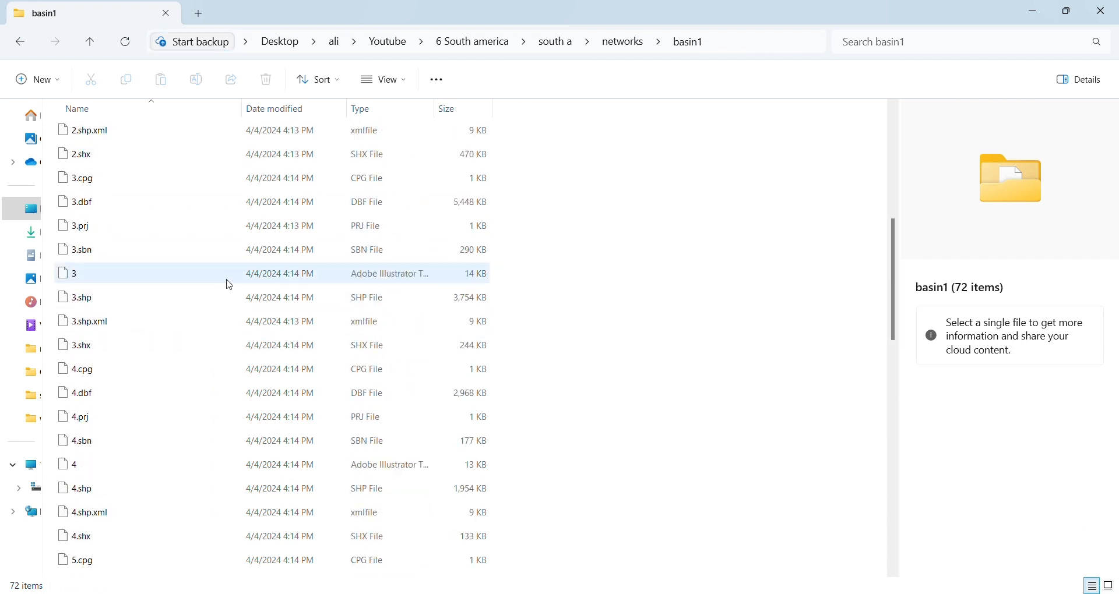
Return from the basin1 folder to the parent networks folder in File Explorer
scroll(229, 286, up, 6)
click(19, 41)
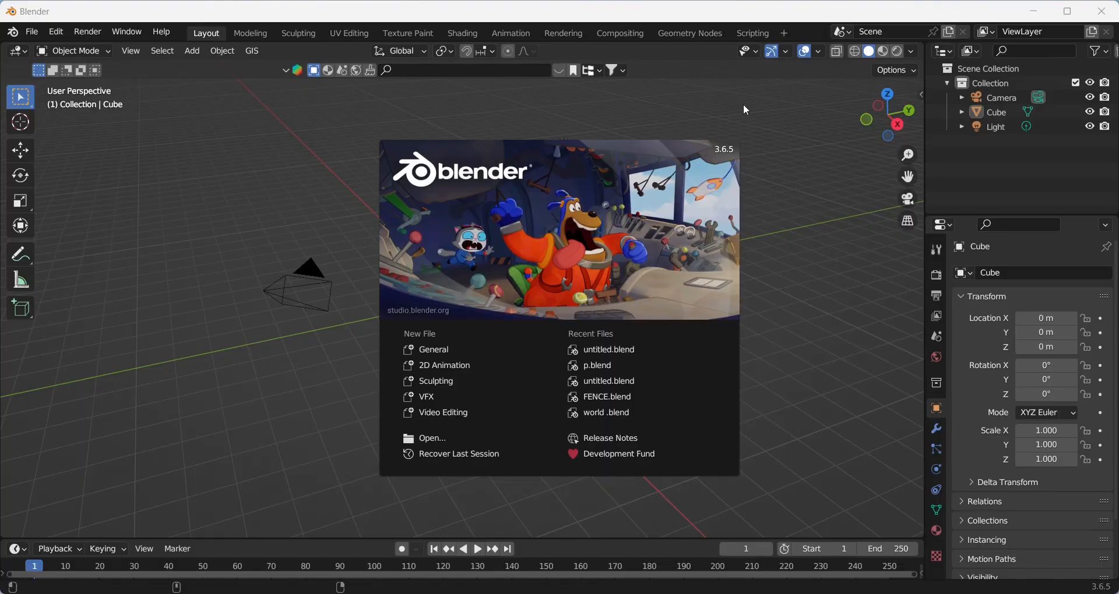
Switch to Blender, dismiss the splash screen and delete the default cube and light
click(743, 106)
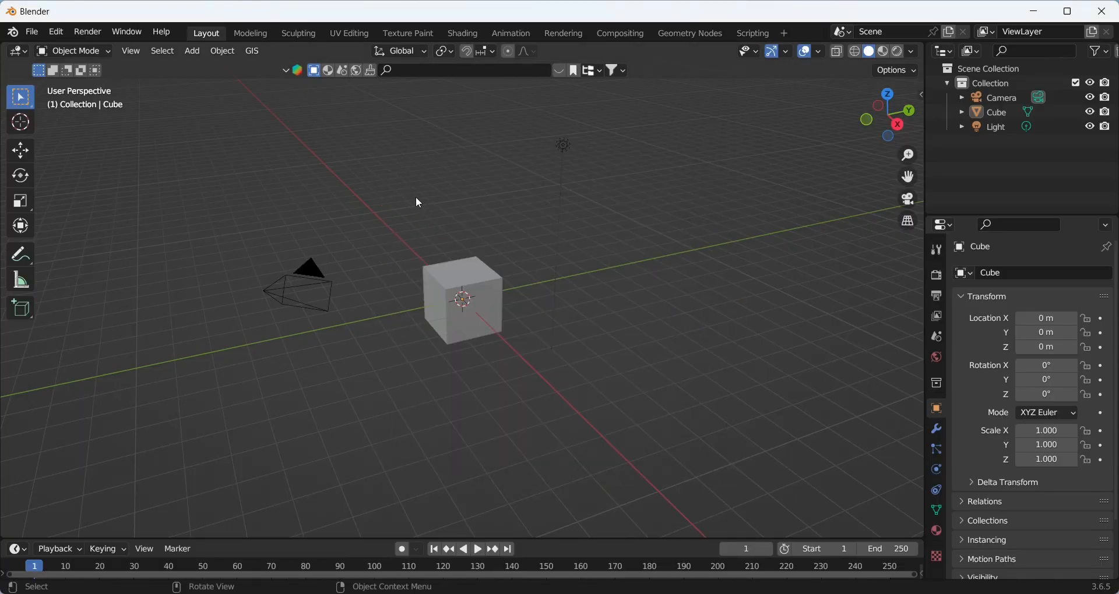
drag(407, 185, 646, 385)
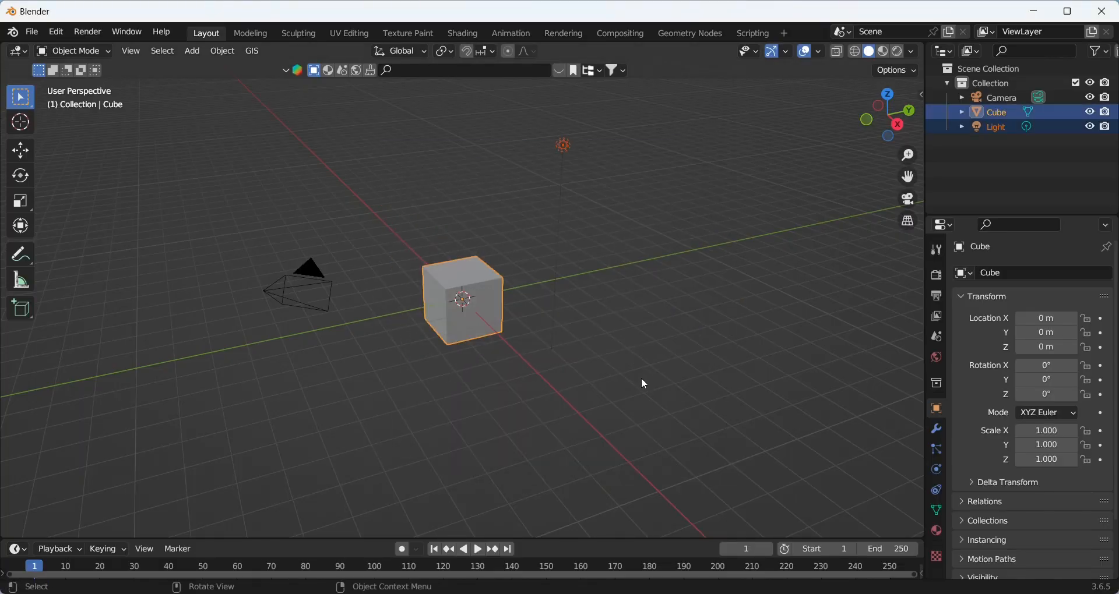
right_click(462, 282)
click(407, 551)
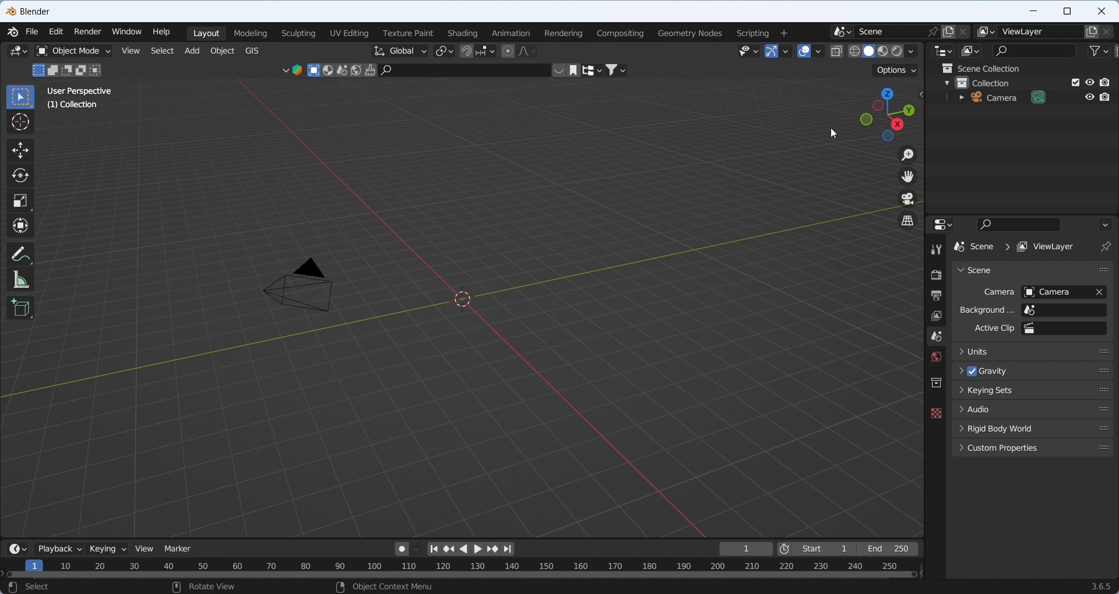
Add a new collection under the Scene Collection and rename it basin1
right_click(980, 72)
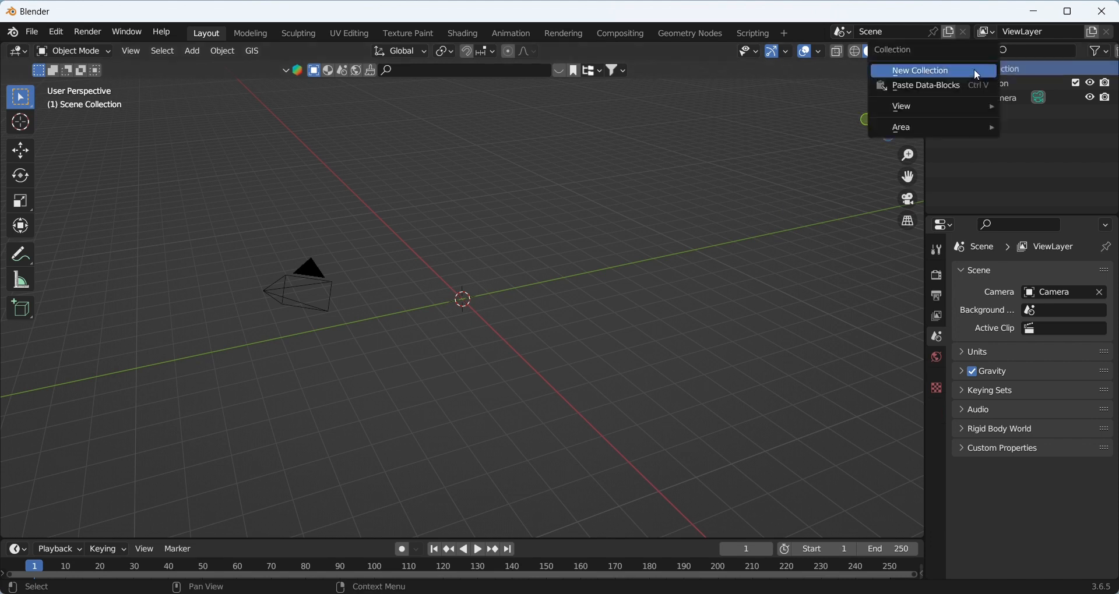
click(971, 71)
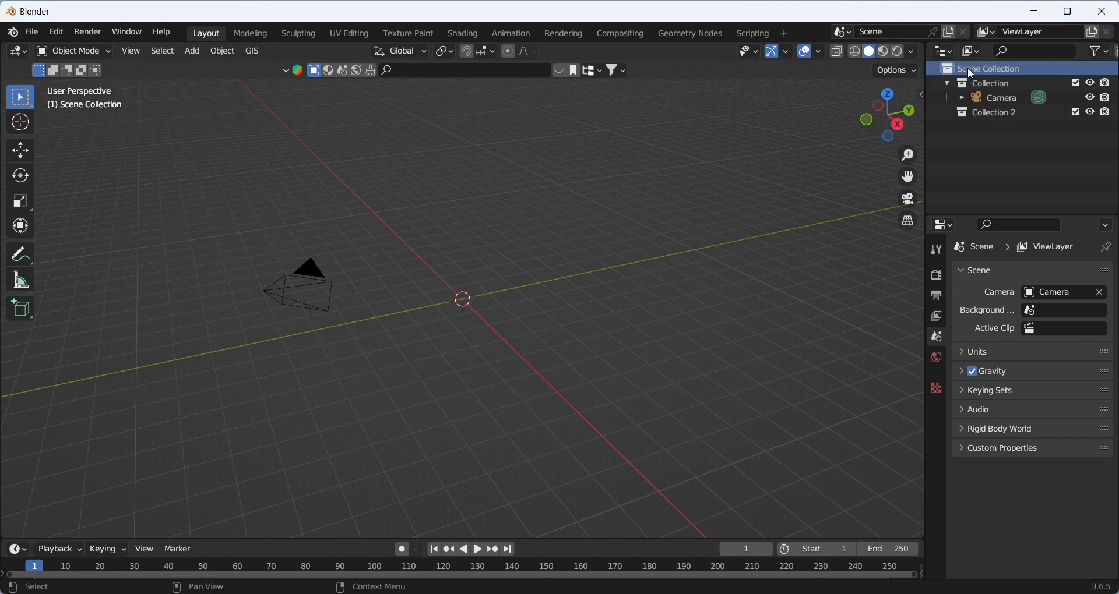
right_click(991, 120)
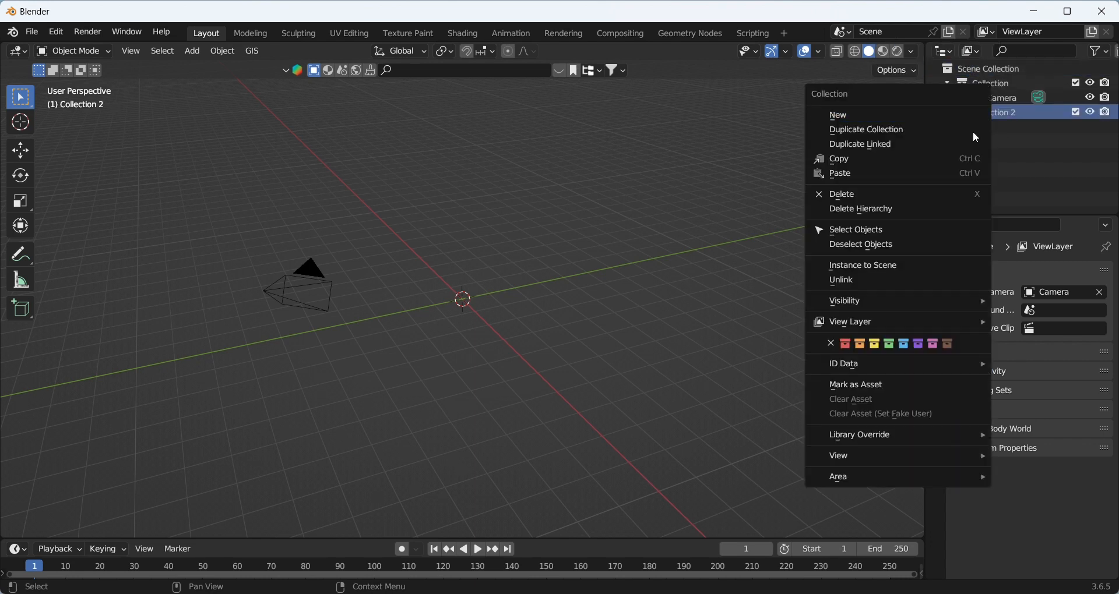
mouse_move(890, 367)
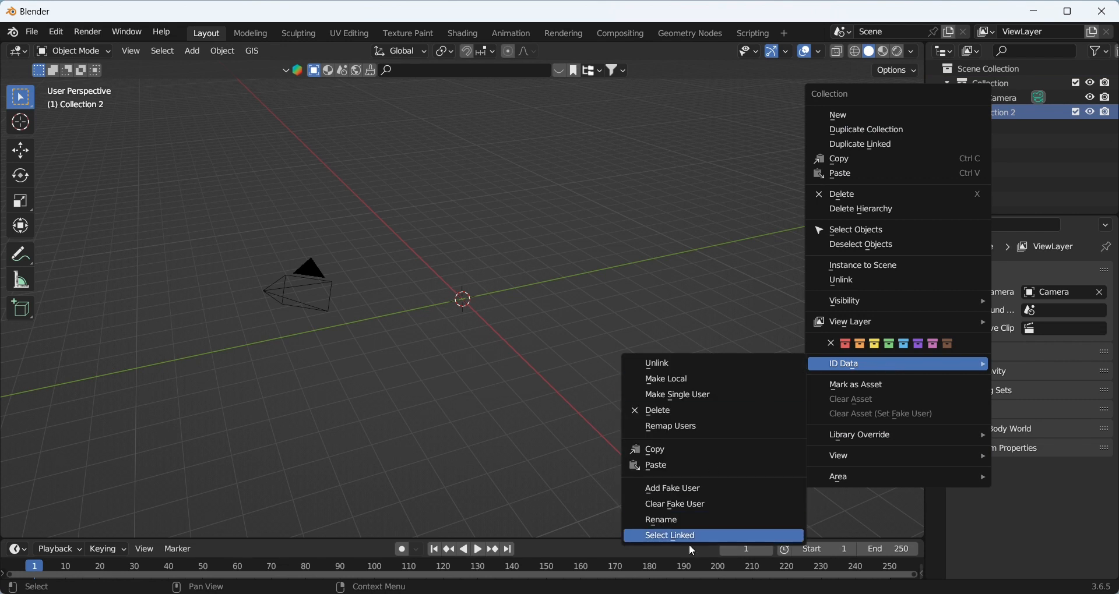
click(692, 521)
text(basin)
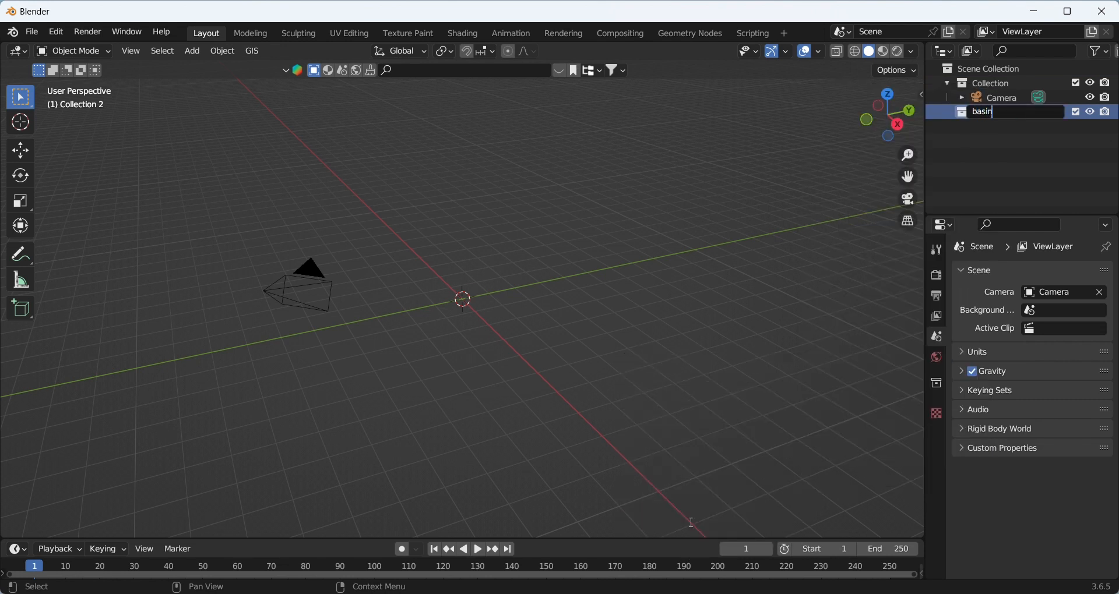
text(1)
key(Return)
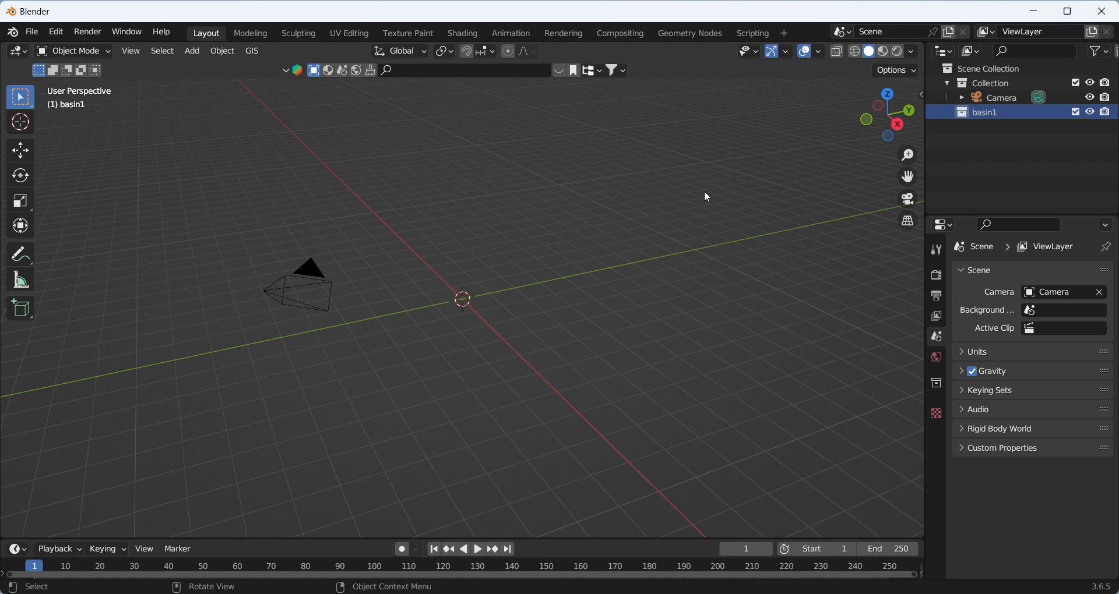
Add six more new collections directly under the Scene Collection
right_click(984, 67)
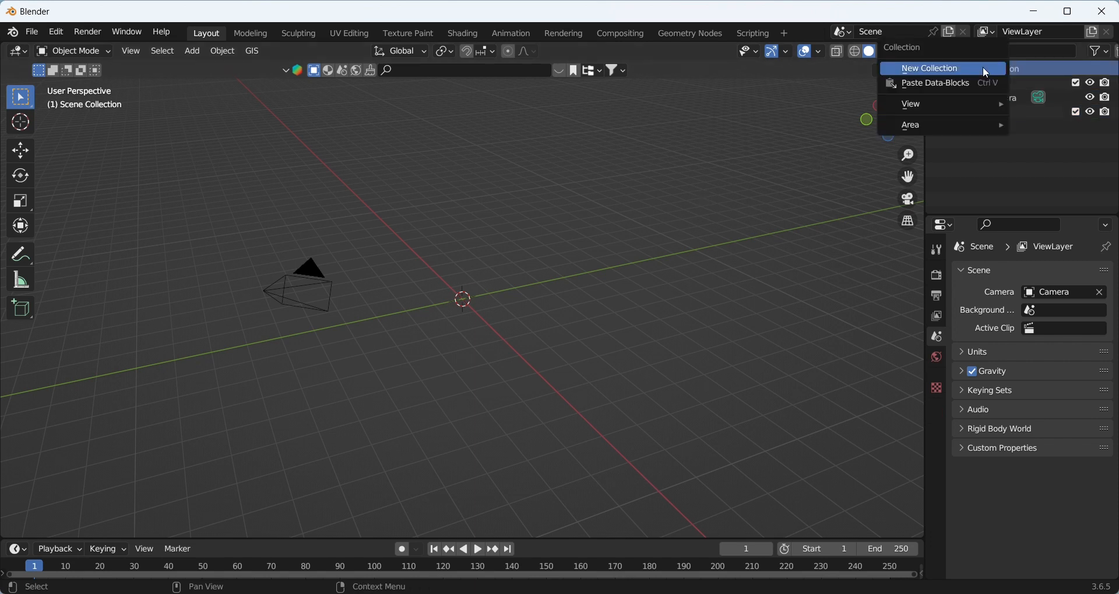
click(982, 66)
right_click(982, 66)
click(983, 67)
right_click(982, 66)
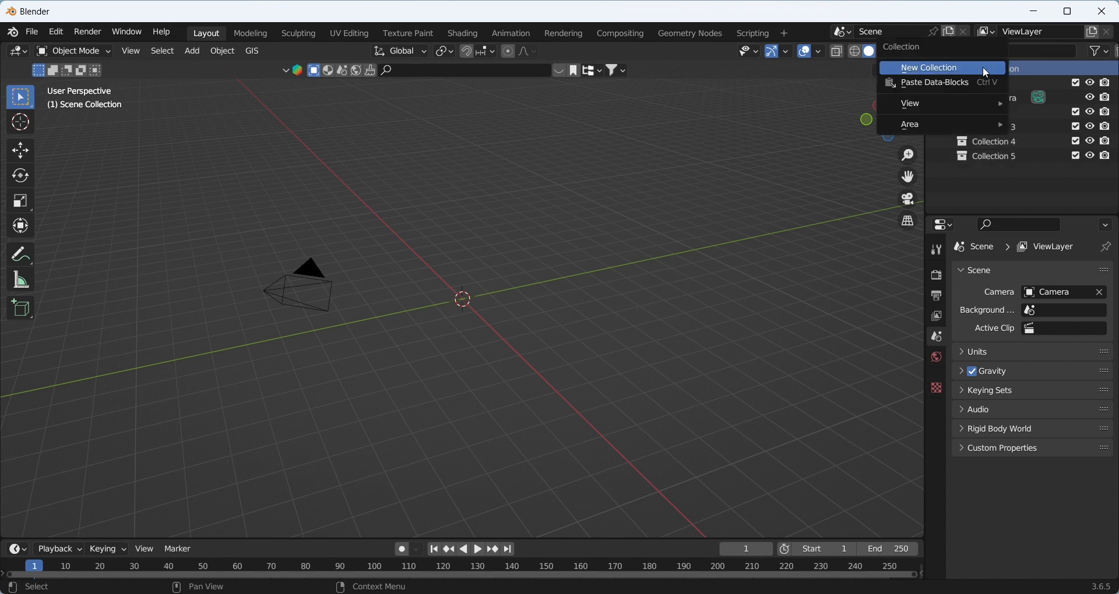
click(983, 66)
right_click(983, 66)
click(983, 67)
key(c)
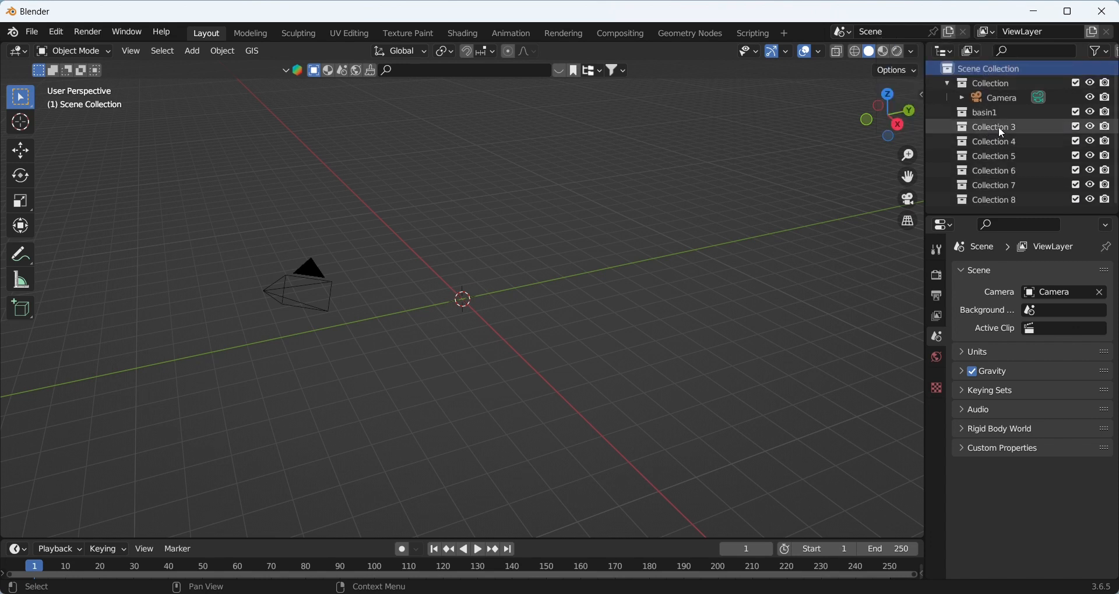
Rename Collection 3, Collection 4 and Collection 5 as basin2, basin3 and basin4
double_click(998, 127)
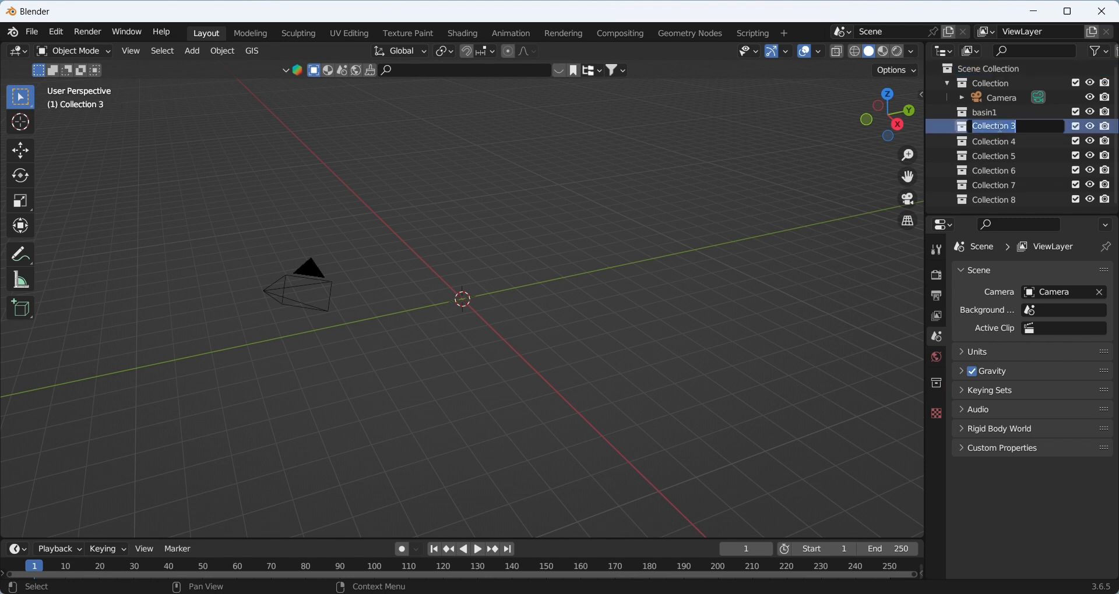
text(basin2)
key(Return)
double_click(1002, 142)
text(basin)
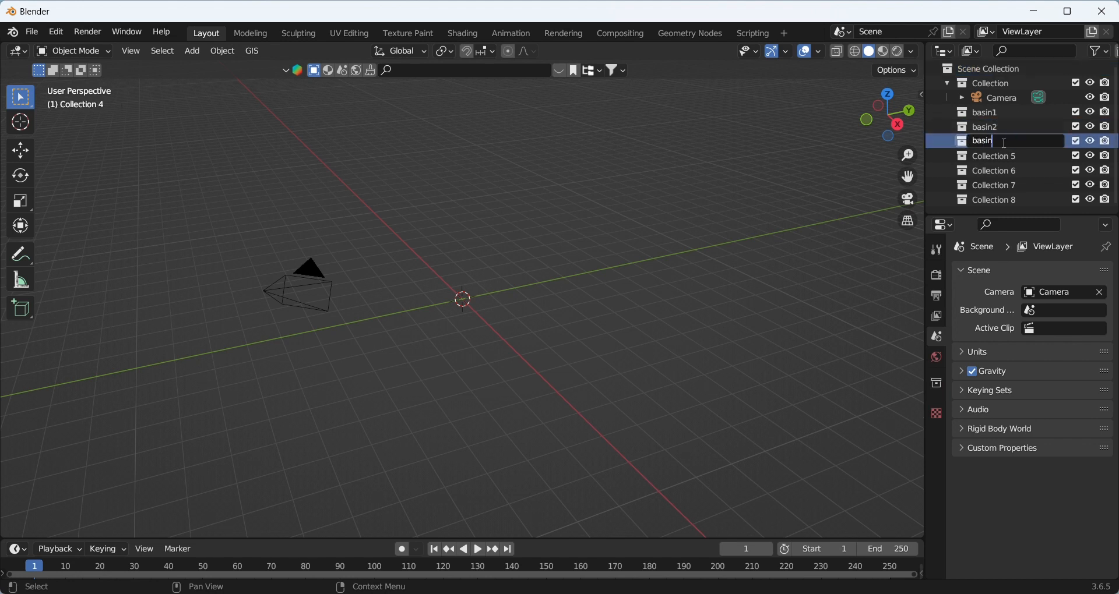
text(3)
key(Return)
double_click(999, 156)
text(basin4)
key(Return)
Rename Collection 6, Collection 7 and Collection 8 as basin5, basin6 and basin7, and enlarge the outliner area
double_click(994, 171)
text(ba)
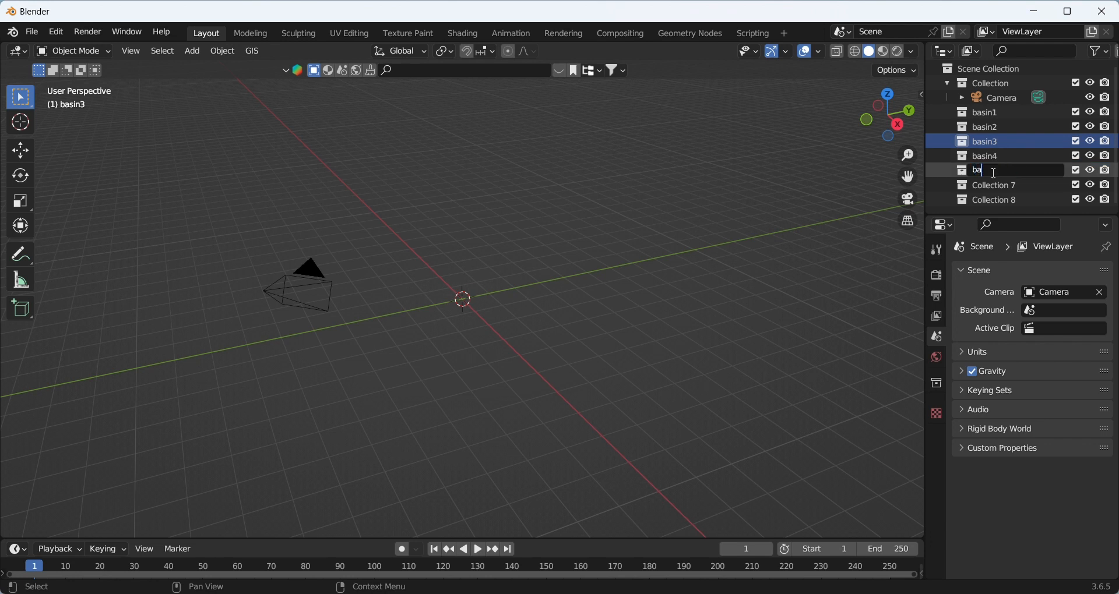
text(sin5)
key(Return)
double_click(997, 186)
text(basin6)
key(Return)
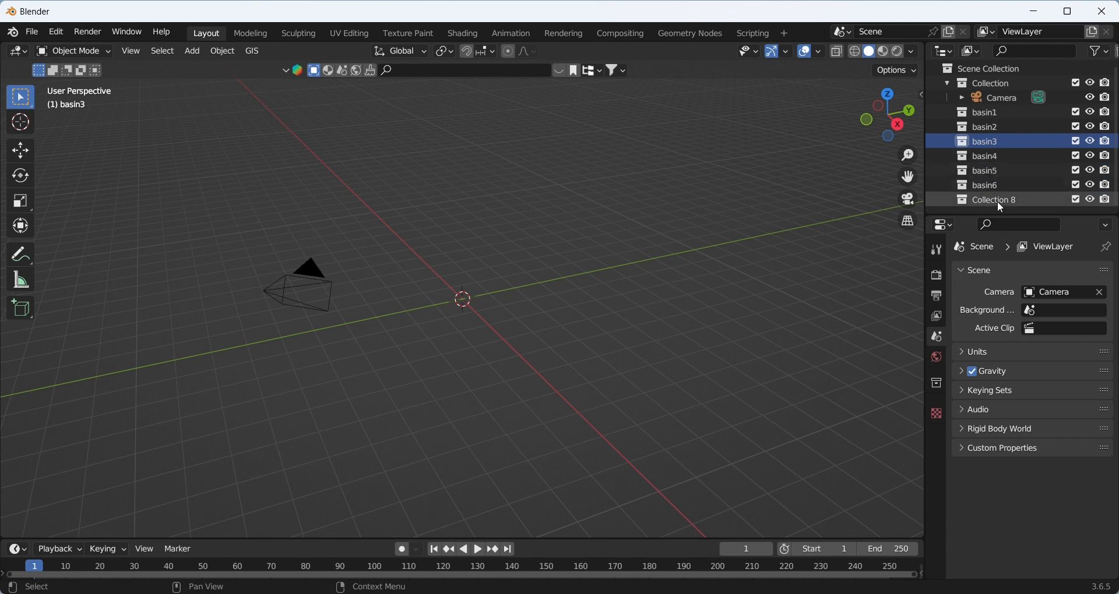
double_click(1000, 204)
text(basin7)
key(Return)
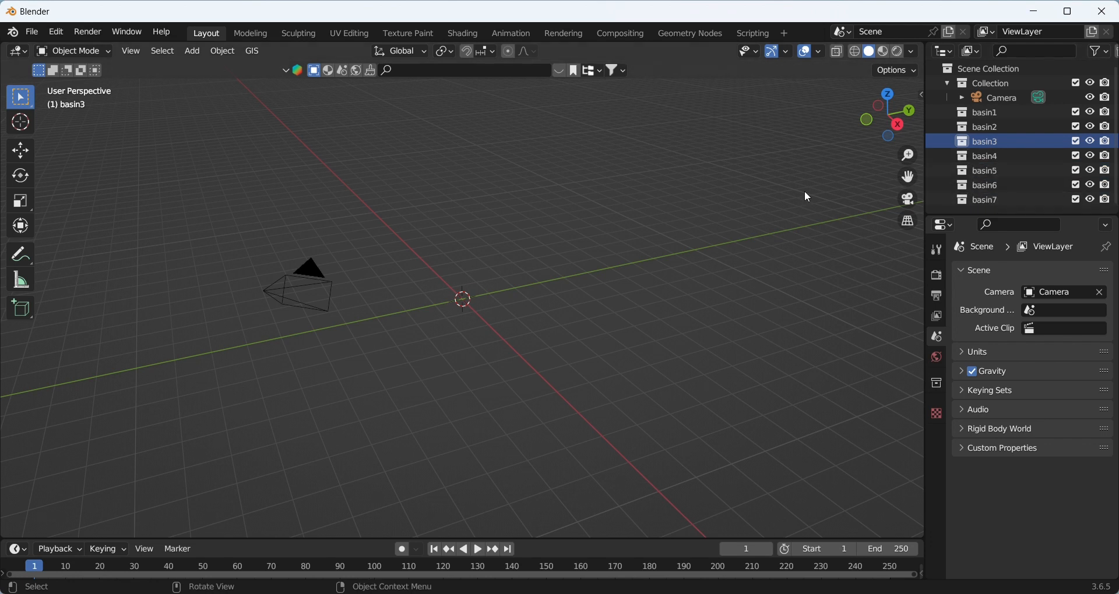
click(1013, 212)
drag(1014, 214, 1013, 228)
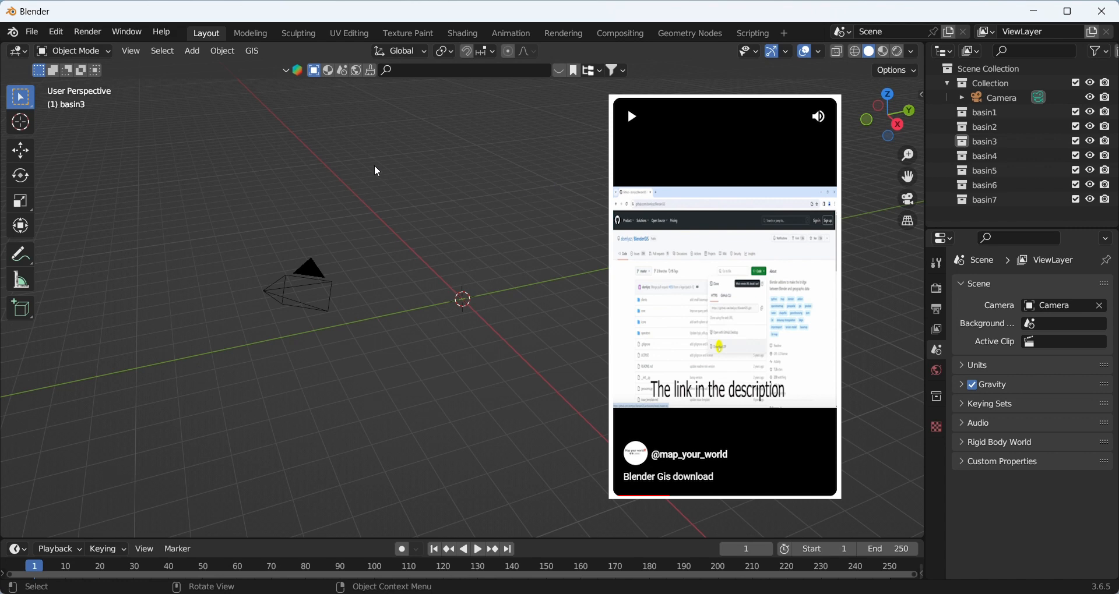
Import the shapefile 9.shp from the networks\basin1 folder with the GIS add-on
click(254, 51)
mouse_move(288, 104)
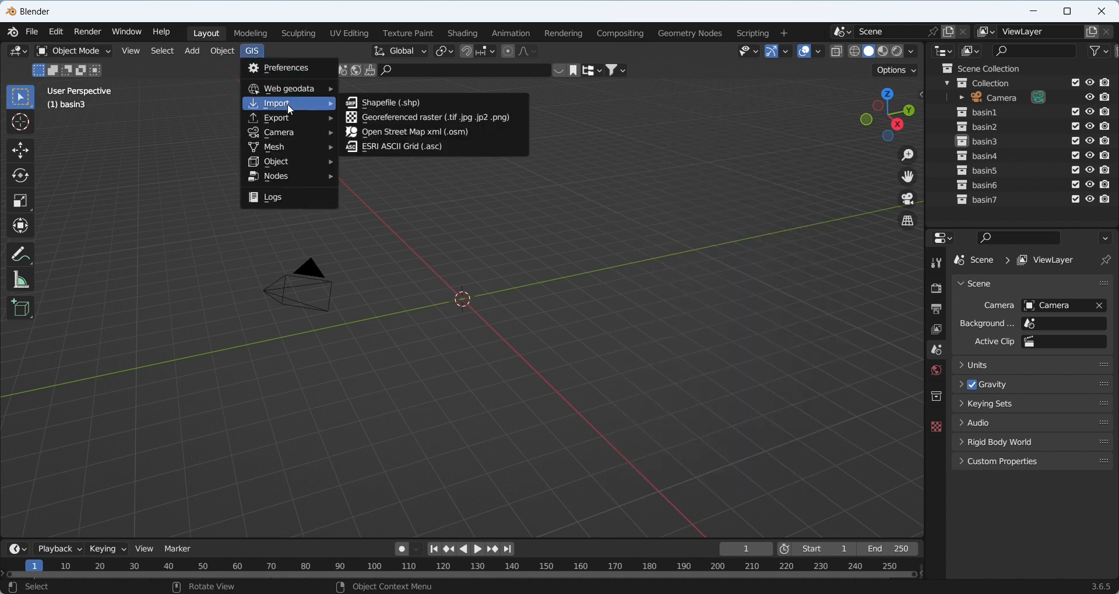
click(394, 104)
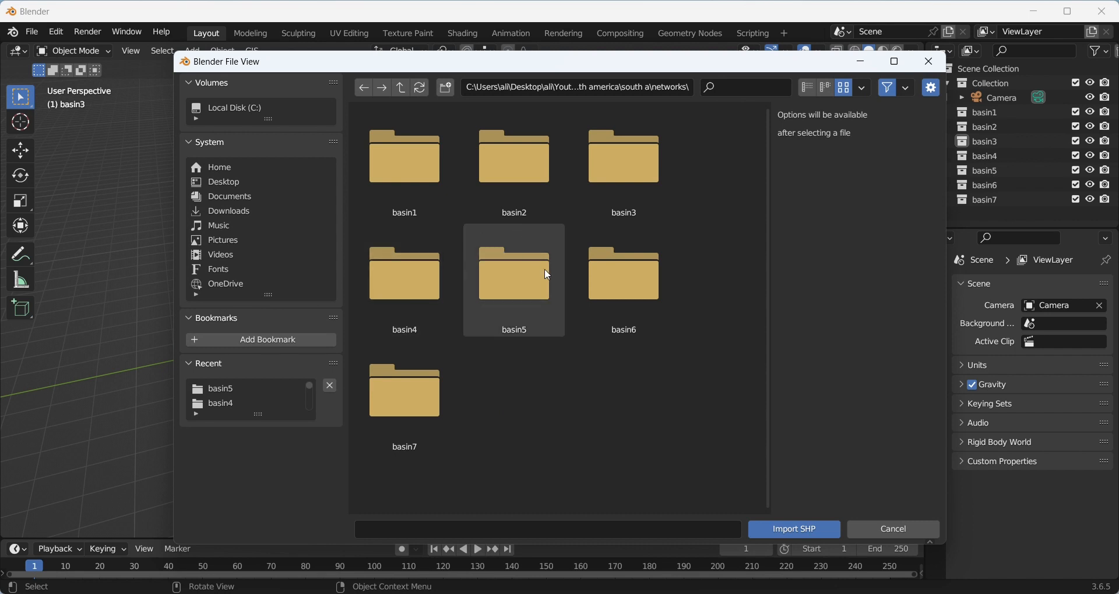
double_click(424, 176)
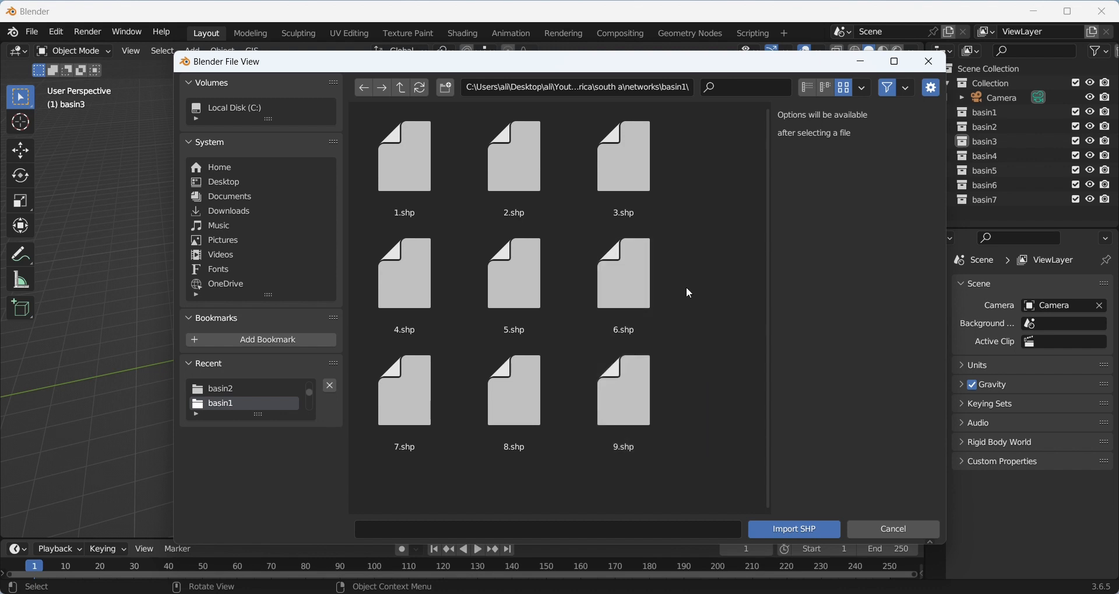
click(641, 170)
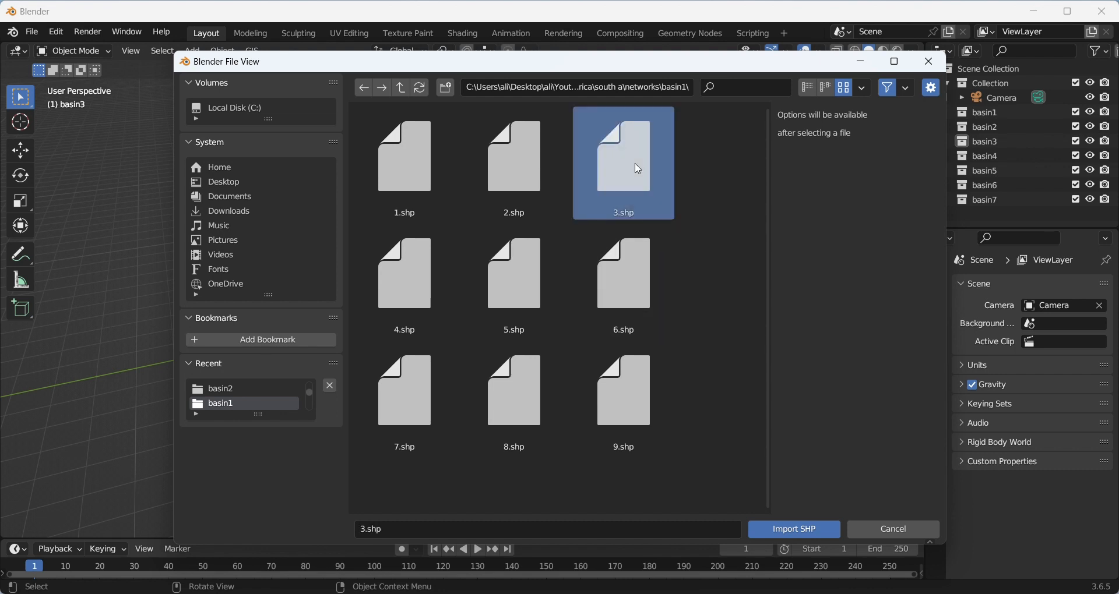
click(628, 411)
click(738, 374)
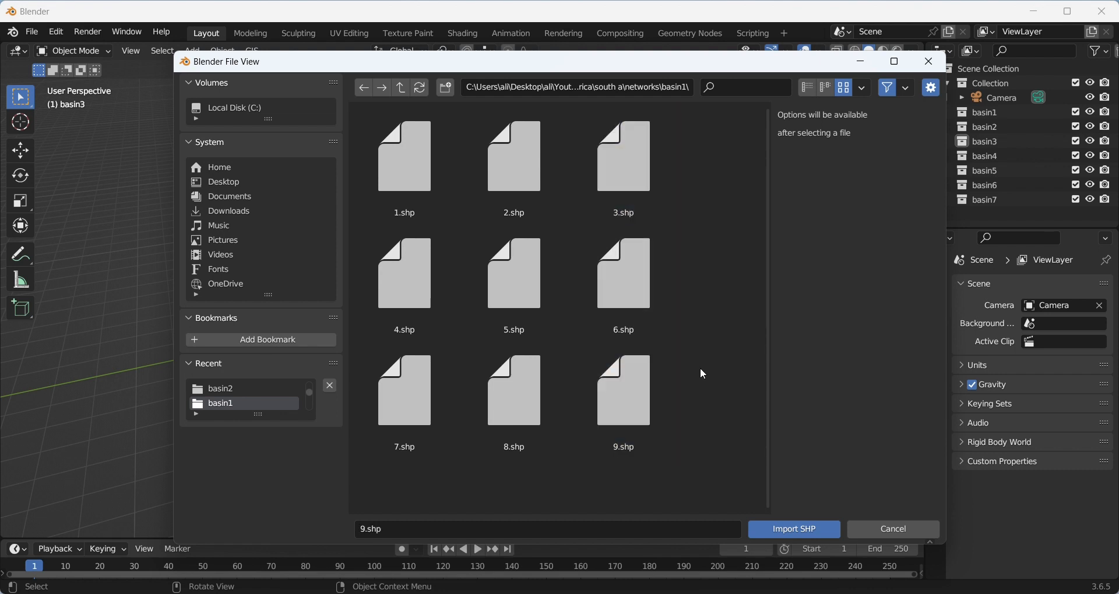
key(n)
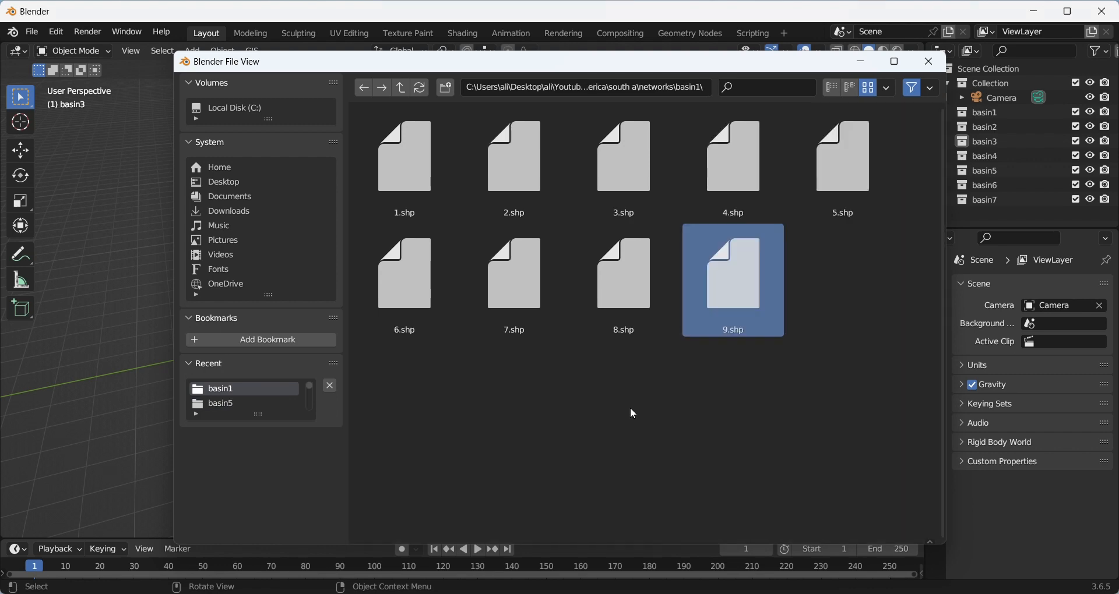
key(Return)
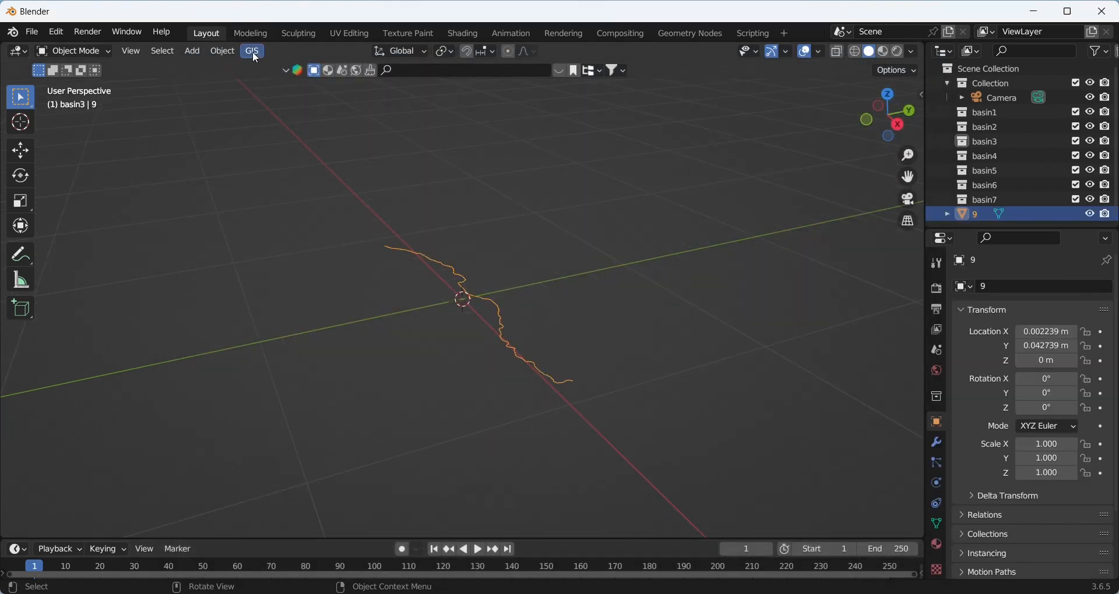
Import the shapefile 8.shp from the basin1 folder into the scene
click(253, 52)
mouse_move(299, 102)
click(366, 102)
click(528, 410)
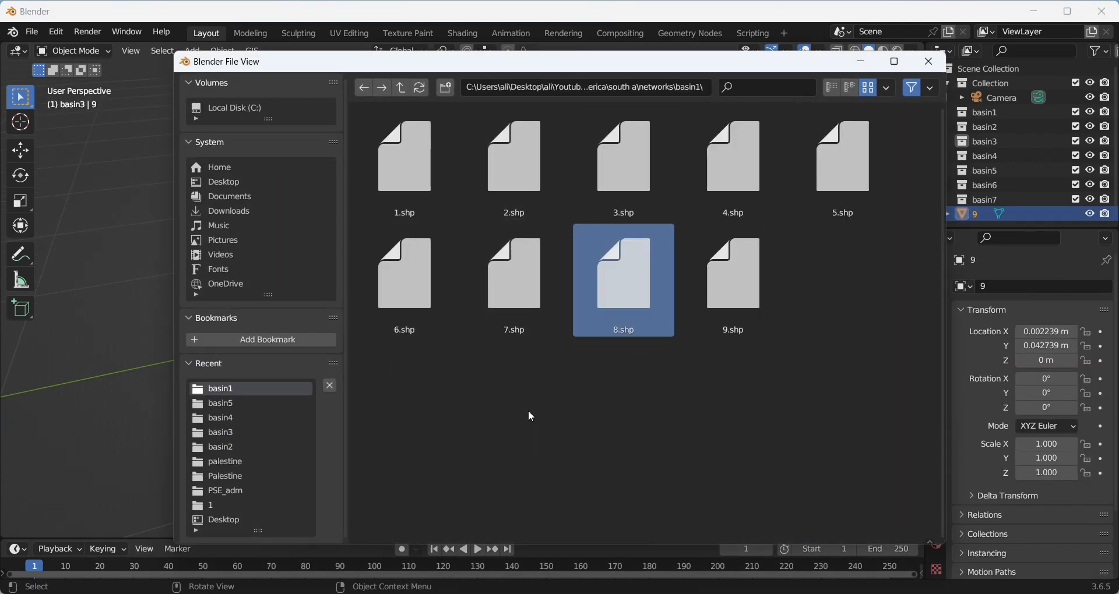
key(Return)
click(569, 562)
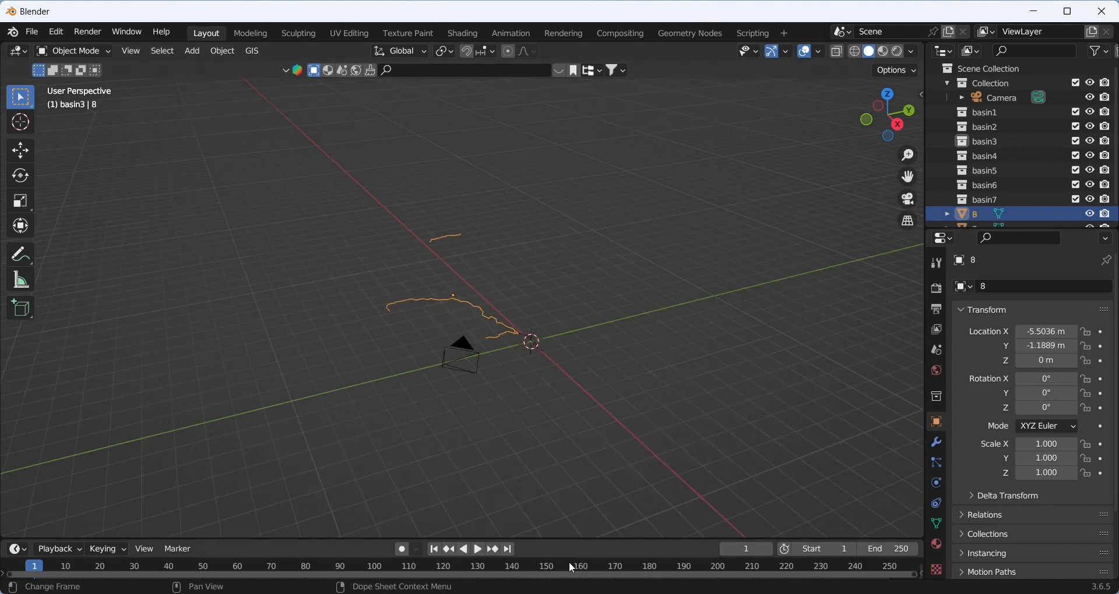
Import the shapefile 7.shp from the basin1 folder into the scene
click(253, 52)
mouse_move(309, 103)
click(366, 101)
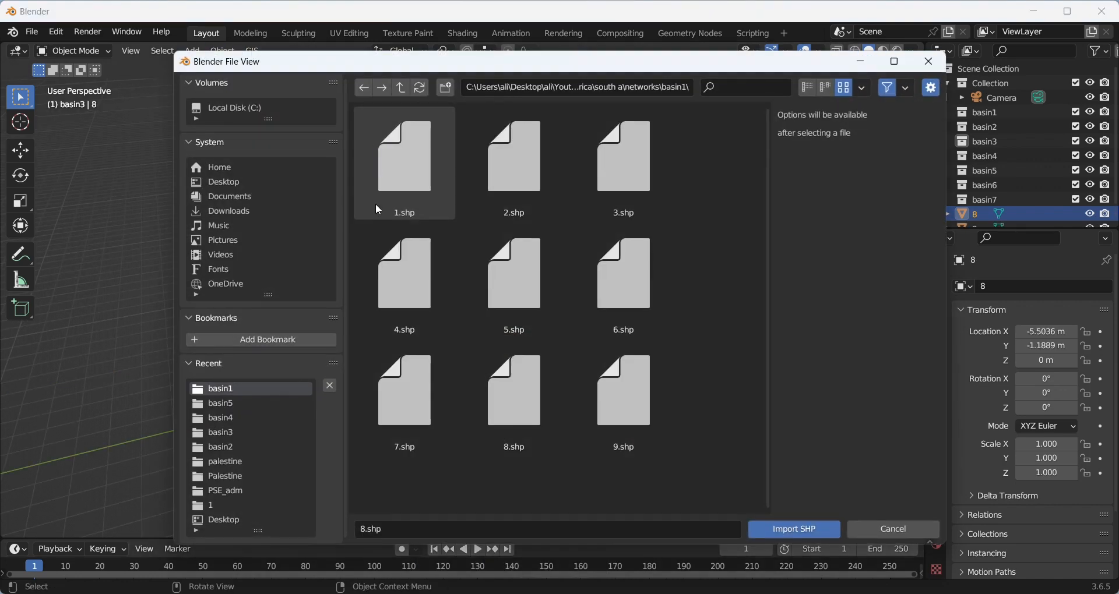
click(400, 408)
key(Return)
click(443, 559)
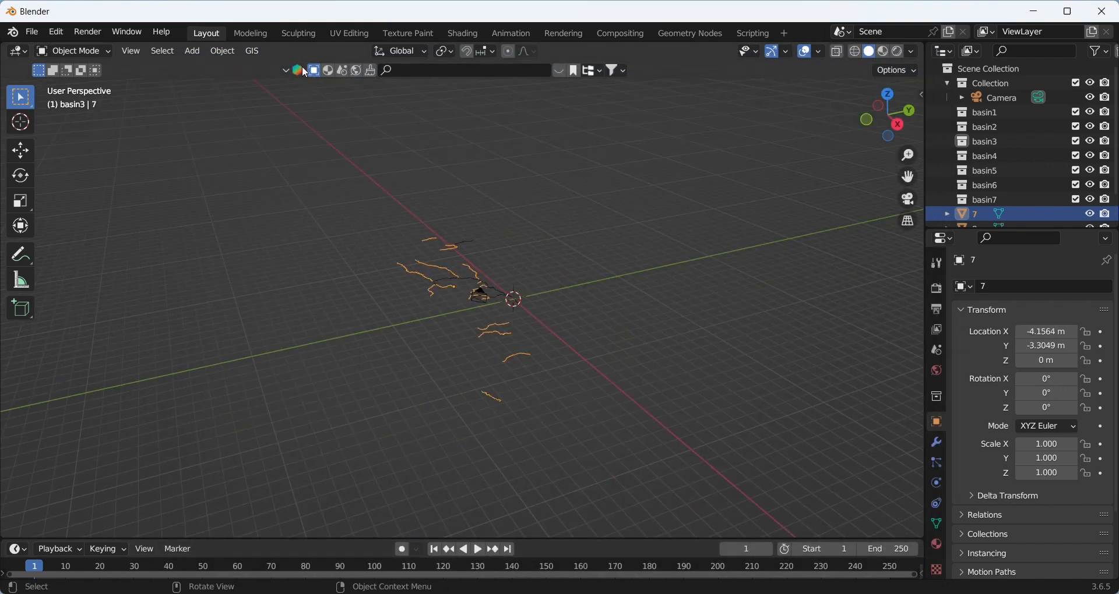
Import the shapefile 6.shp from the basin1 folder into the scene
click(253, 51)
mouse_move(303, 102)
click(373, 102)
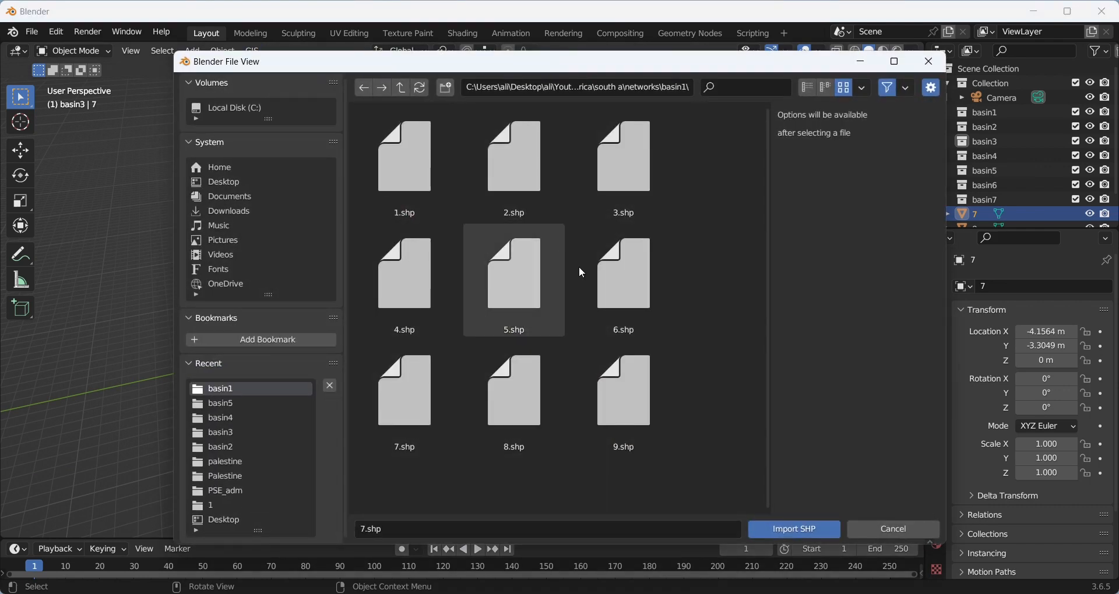
click(622, 271)
key(Return)
click(628, 411)
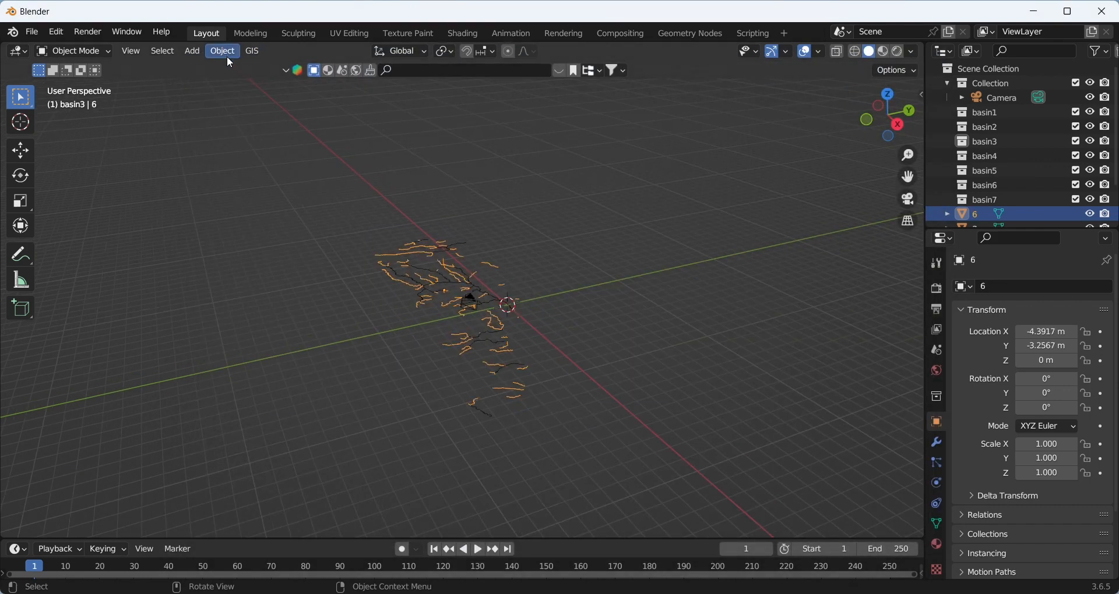
Import the shapefile 5.shp from the basin1 folder into the scene
click(253, 51)
mouse_move(303, 103)
click(373, 101)
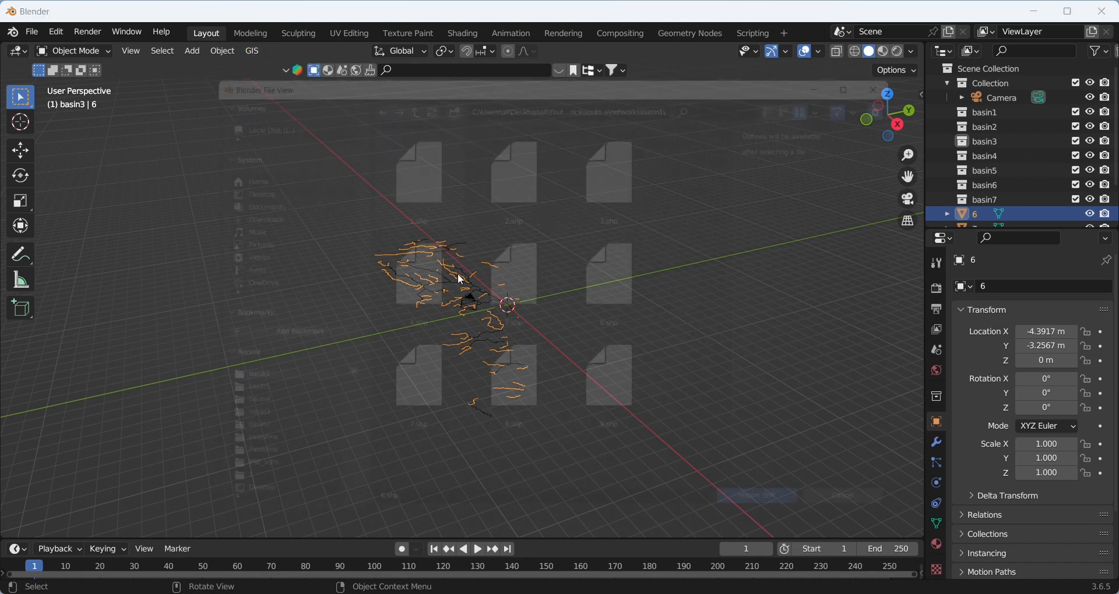
click(516, 300)
key(Return)
click(571, 447)
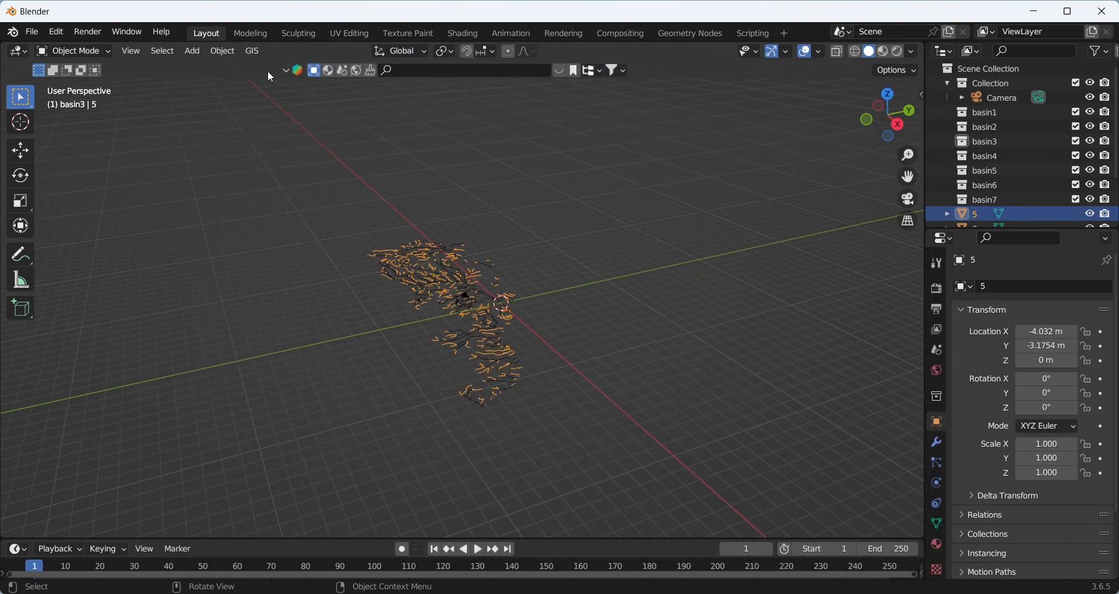
Import the shapefile 4.shp from the basin1 folder into the scene
click(252, 51)
mouse_move(286, 99)
click(377, 101)
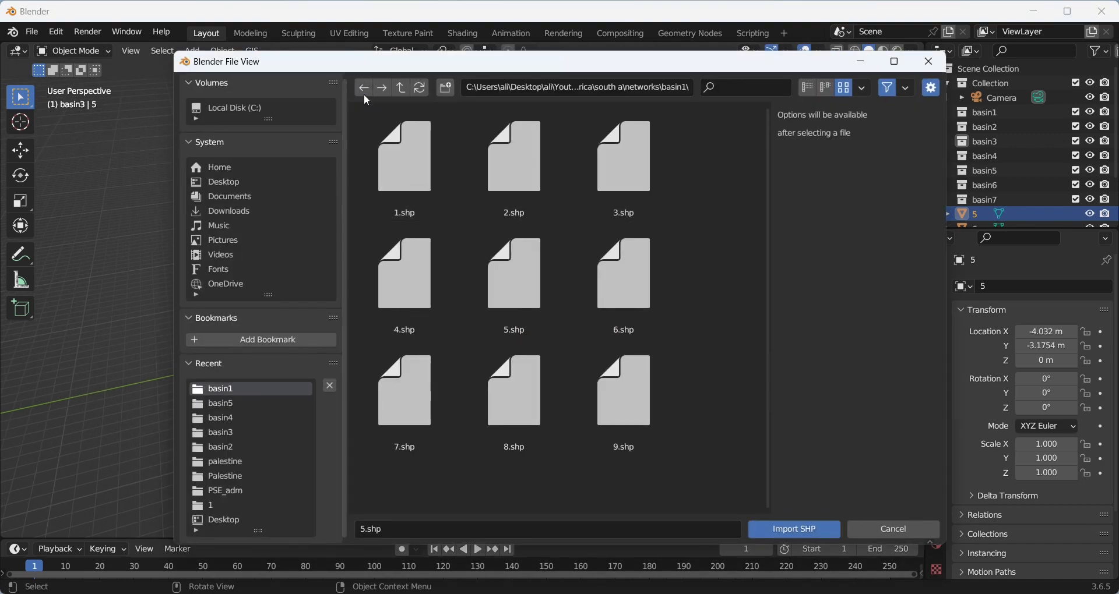
click(418, 292)
key(Return)
click(469, 435)
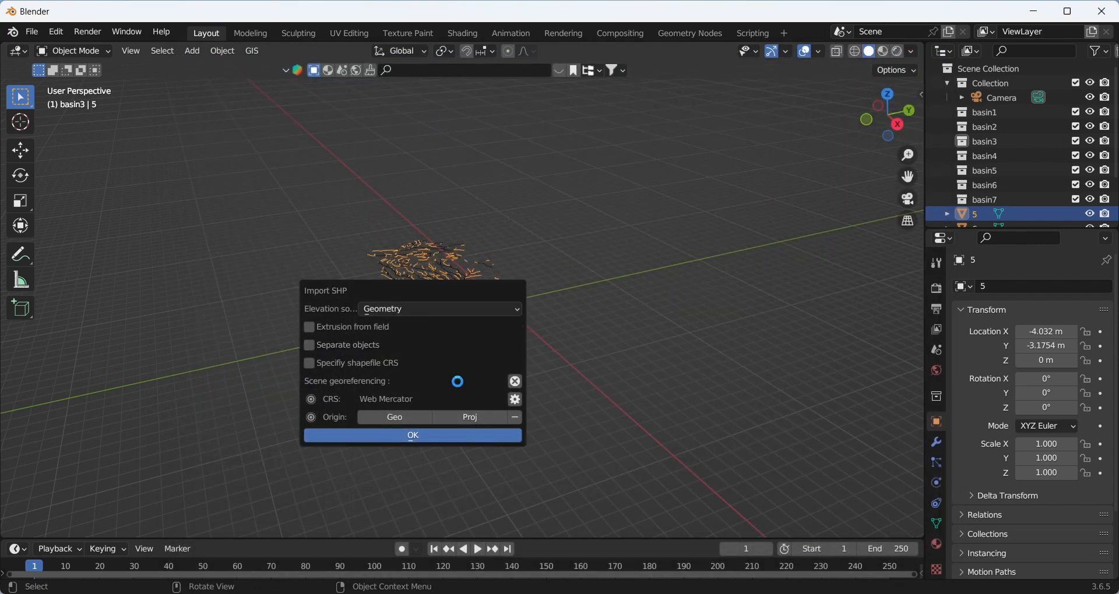
Import the shapefile 3.shp from the basin1 folder into the scene
click(252, 52)
mouse_move(285, 101)
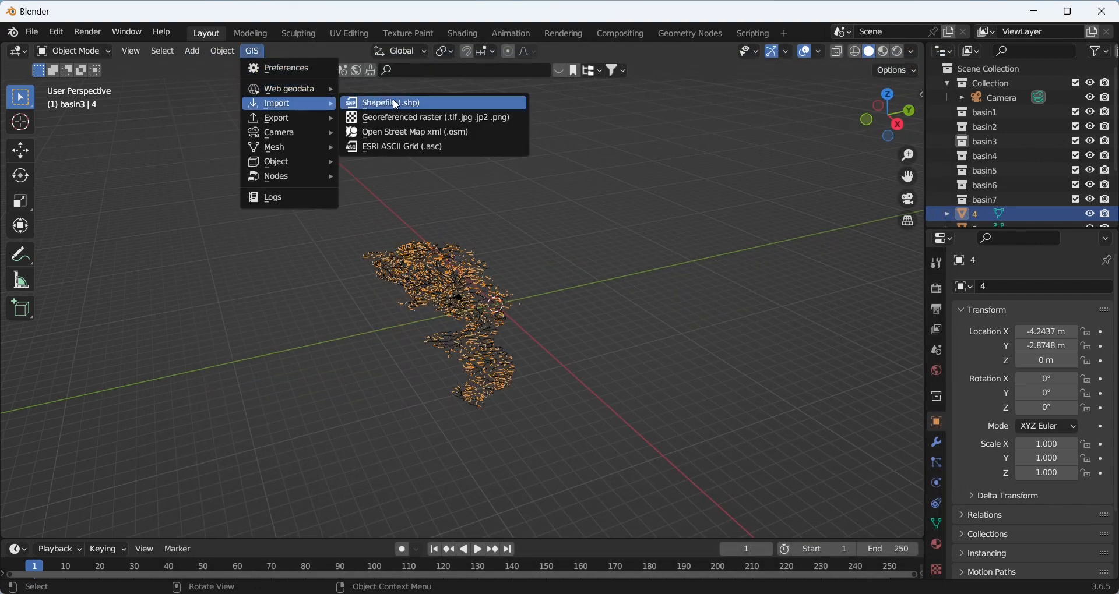
click(377, 102)
click(640, 188)
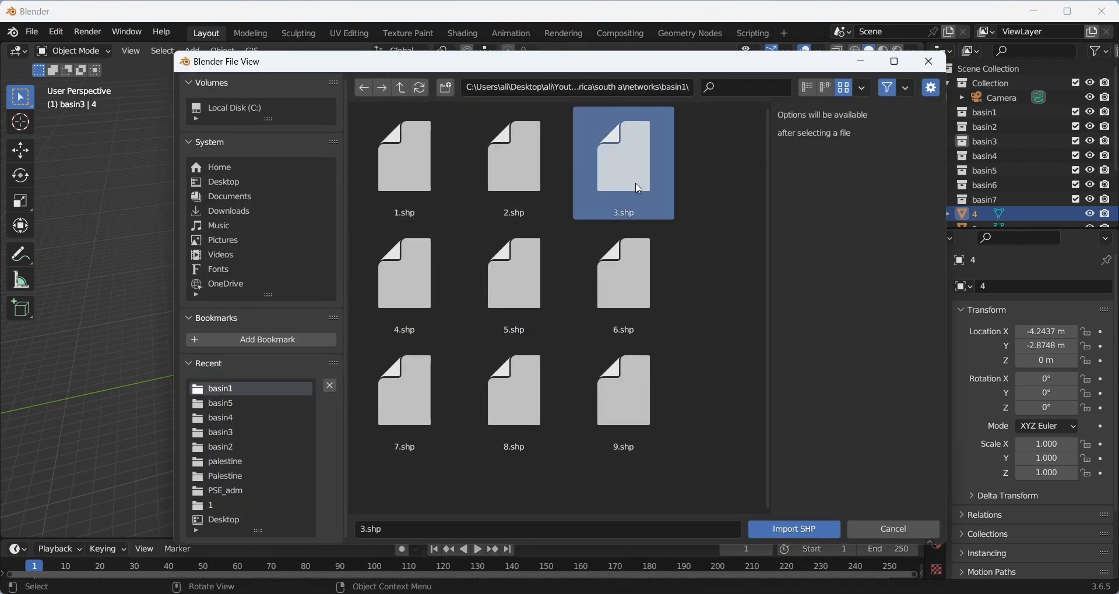
click(789, 530)
click(814, 585)
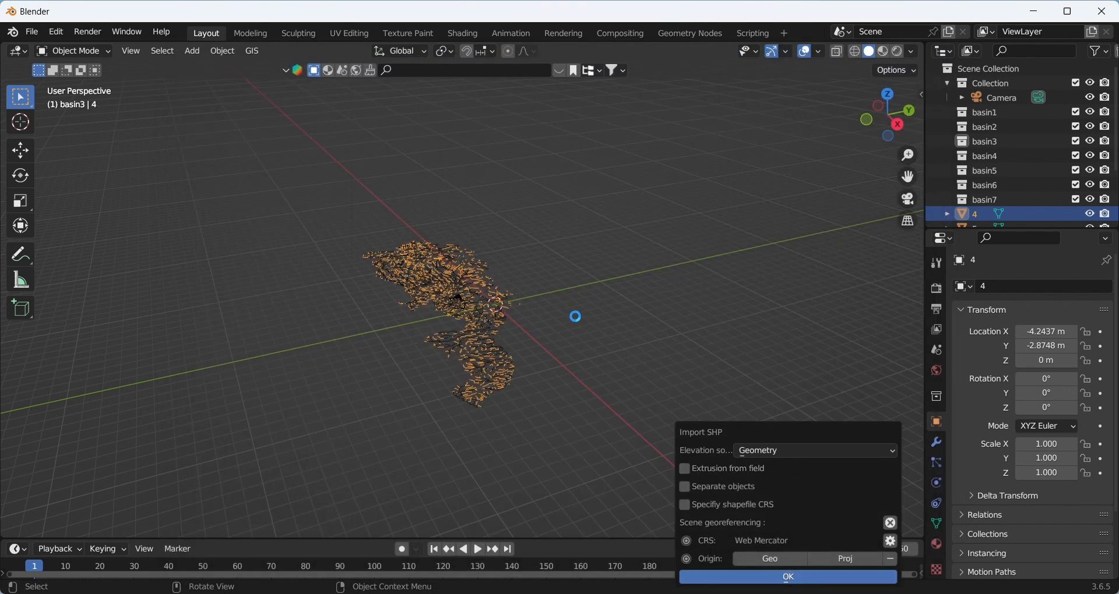
Move the imported river objects 3 through 9 into the basin1 collection and deselect them
middle_drag(567, 293, 649, 317)
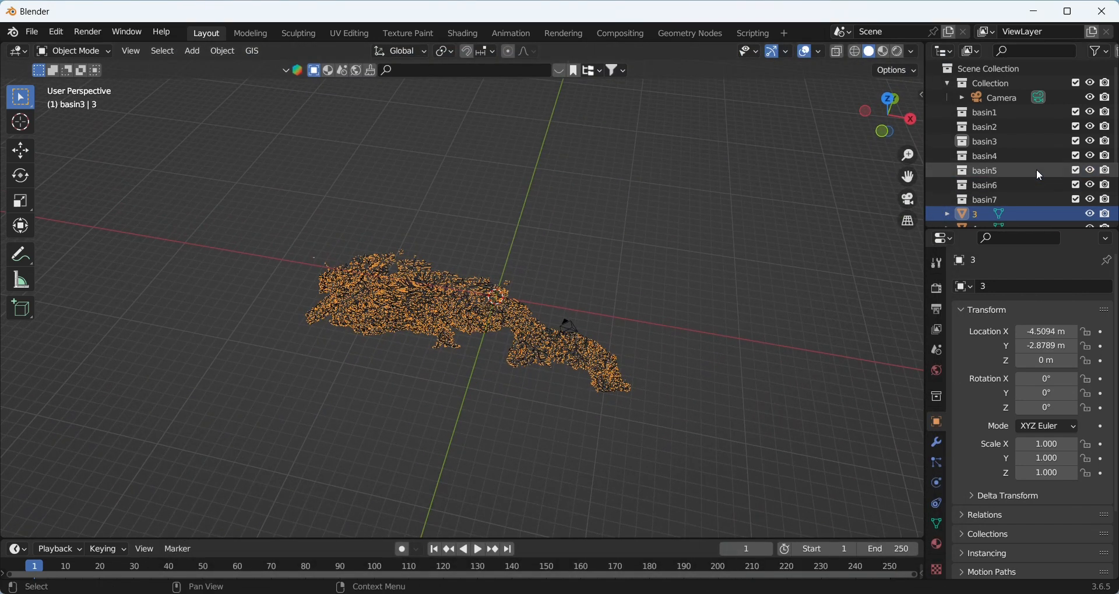
scroll(1025, 181, down, 4)
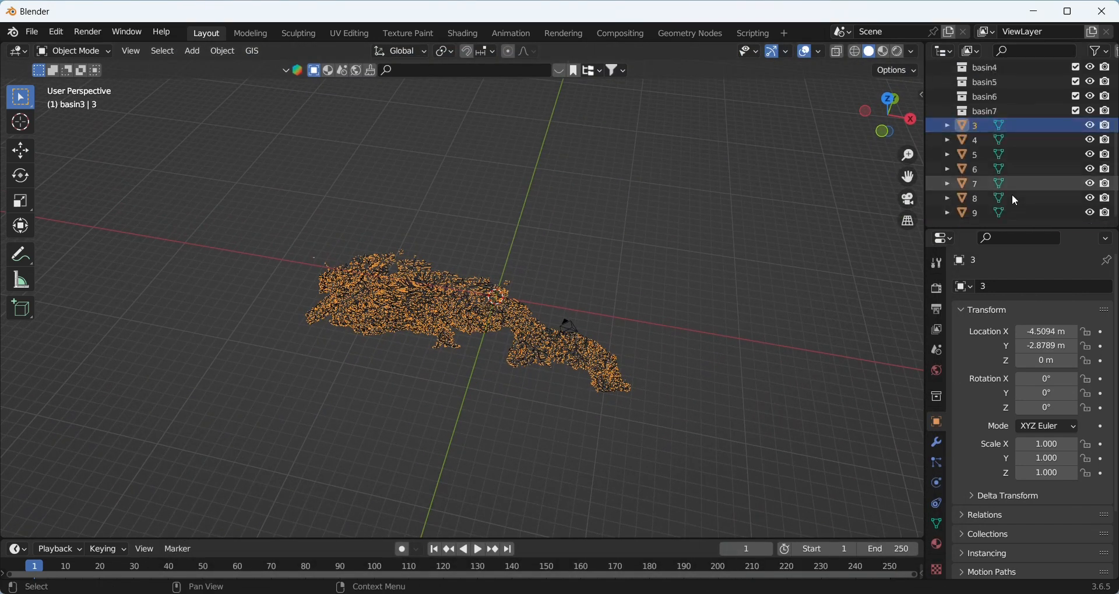
ctrl+click(977, 141)
ctrl+click(975, 155)
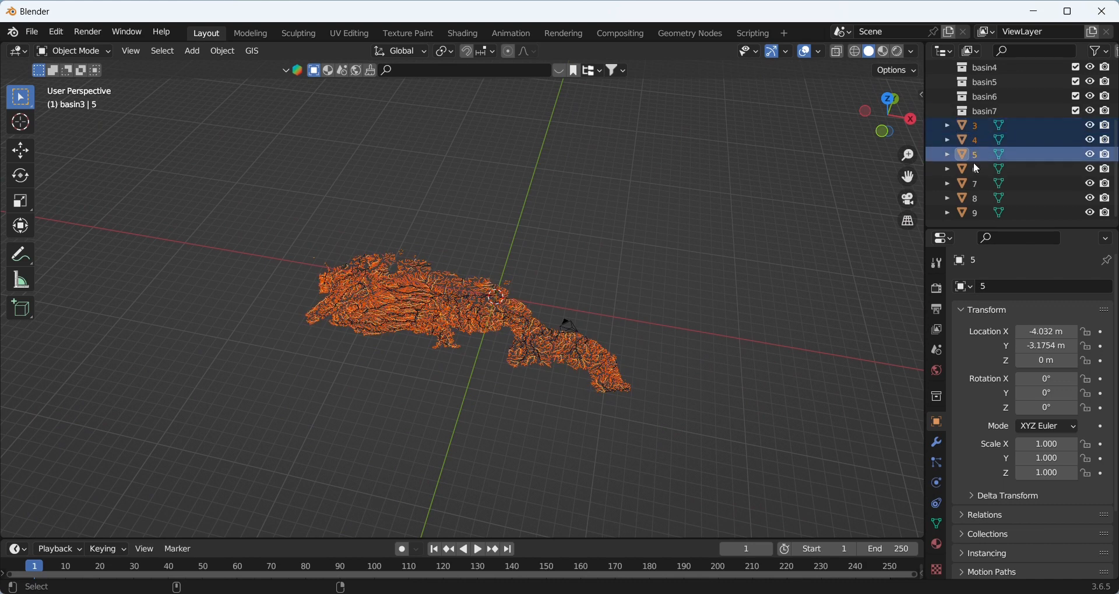
ctrl+click(977, 169)
ctrl+click(977, 183)
ctrl+click(978, 199)
ctrl+click(974, 213)
scroll(974, 199, up, 5)
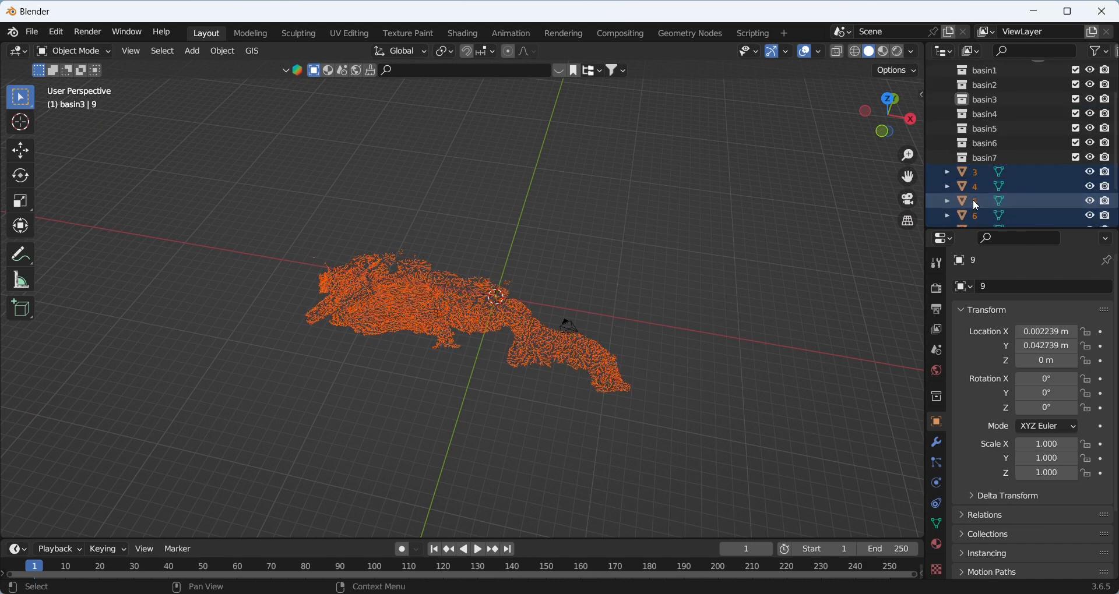
drag(975, 194, 979, 99)
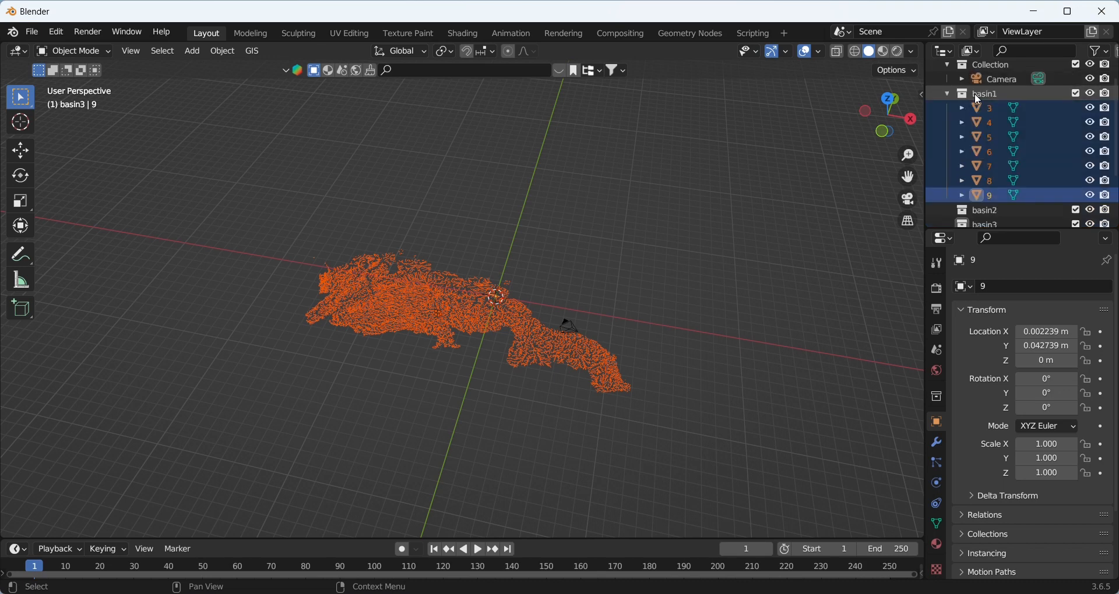
click(715, 239)
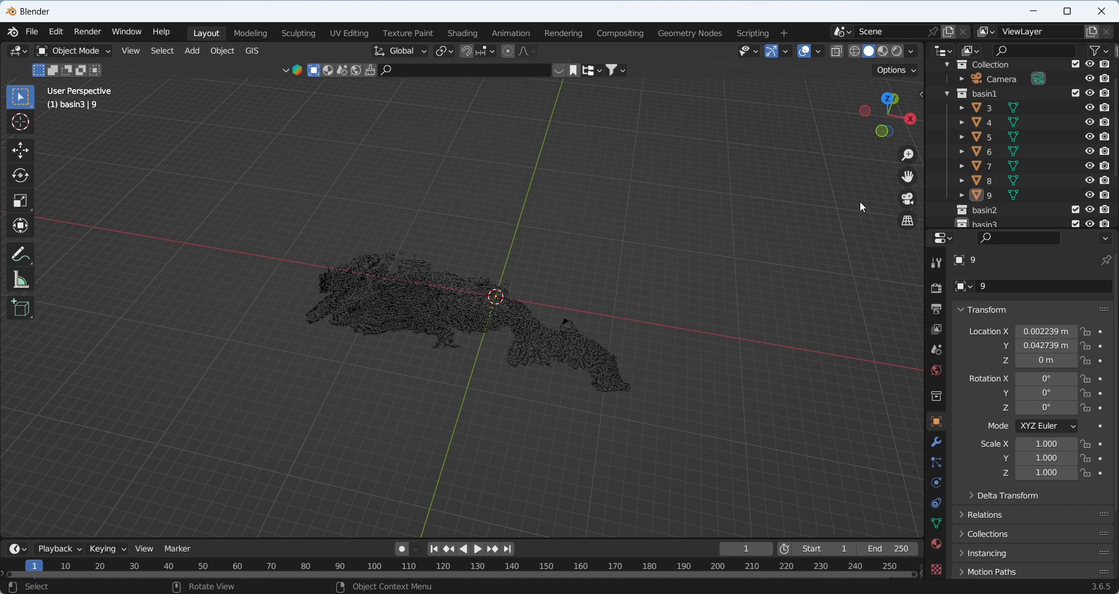
Convert all river objects 3 through 9 in the basin1 collection from meshes to curves
click(985, 108)
shift+click(989, 137)
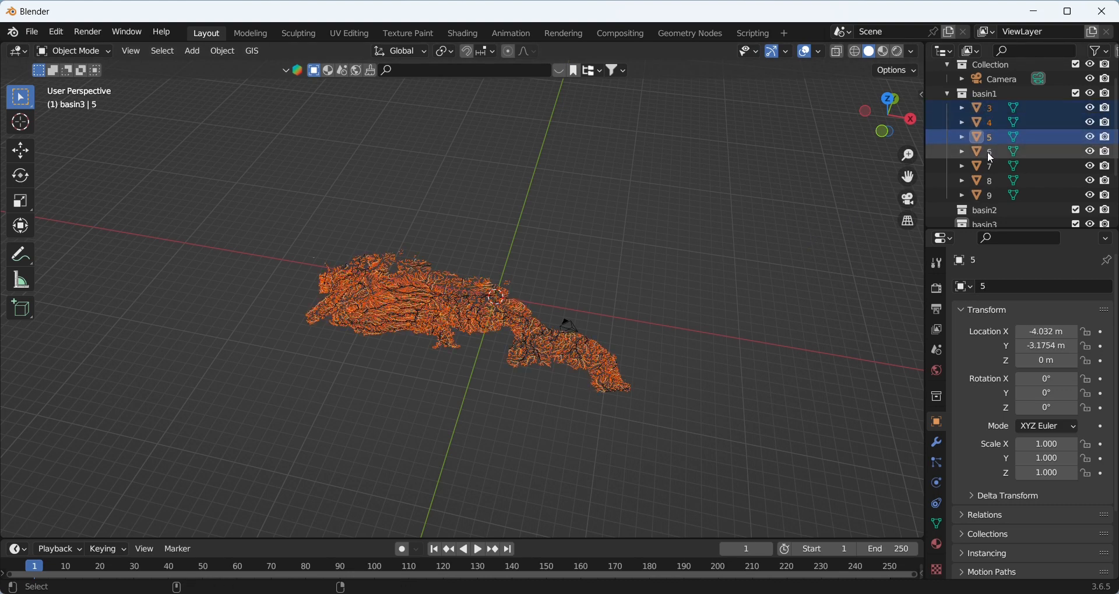
ctrl+click(990, 153)
ctrl+click(986, 167)
ctrl+click(986, 181)
ctrl+click(986, 195)
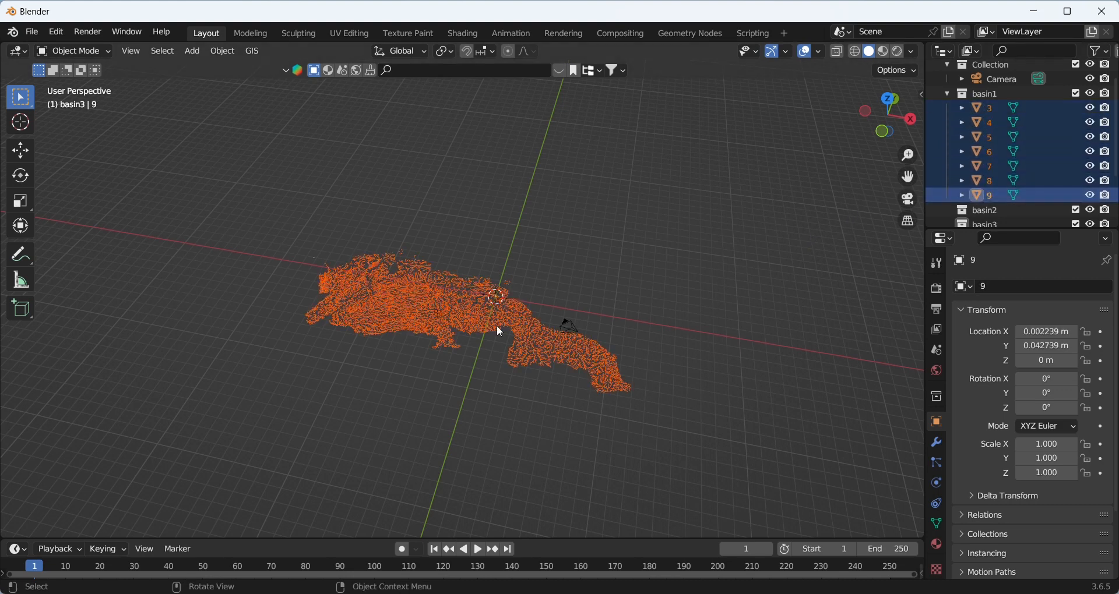
right_click(509, 317)
mouse_move(477, 129)
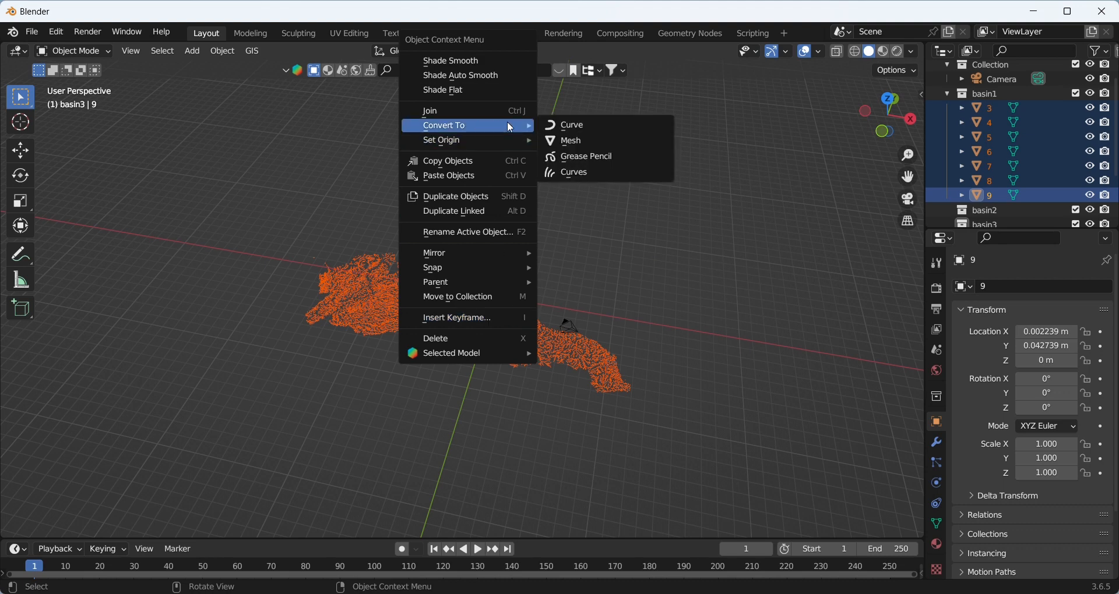
click(582, 125)
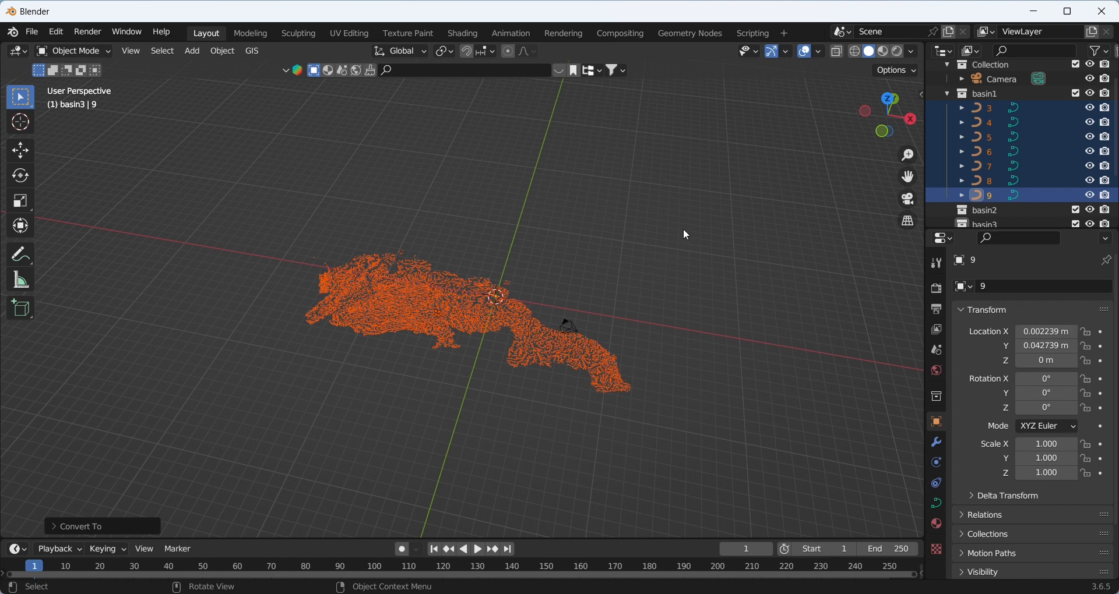
click(785, 251)
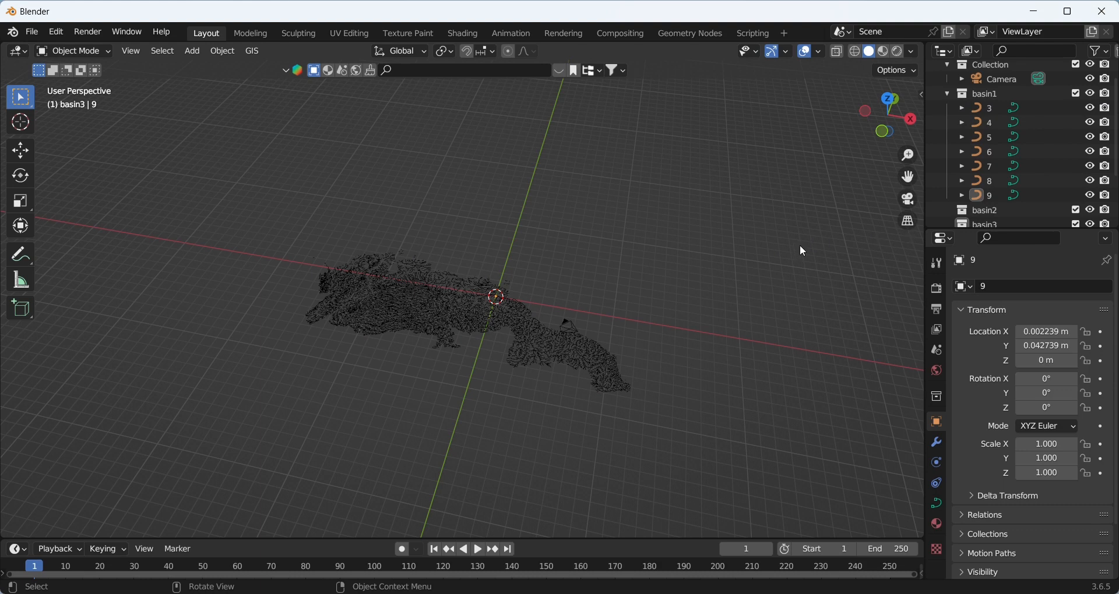
Set the round bevel depth of river curve 9 in basin1 to 0.05 m in its curve geometry settings
click(991, 195)
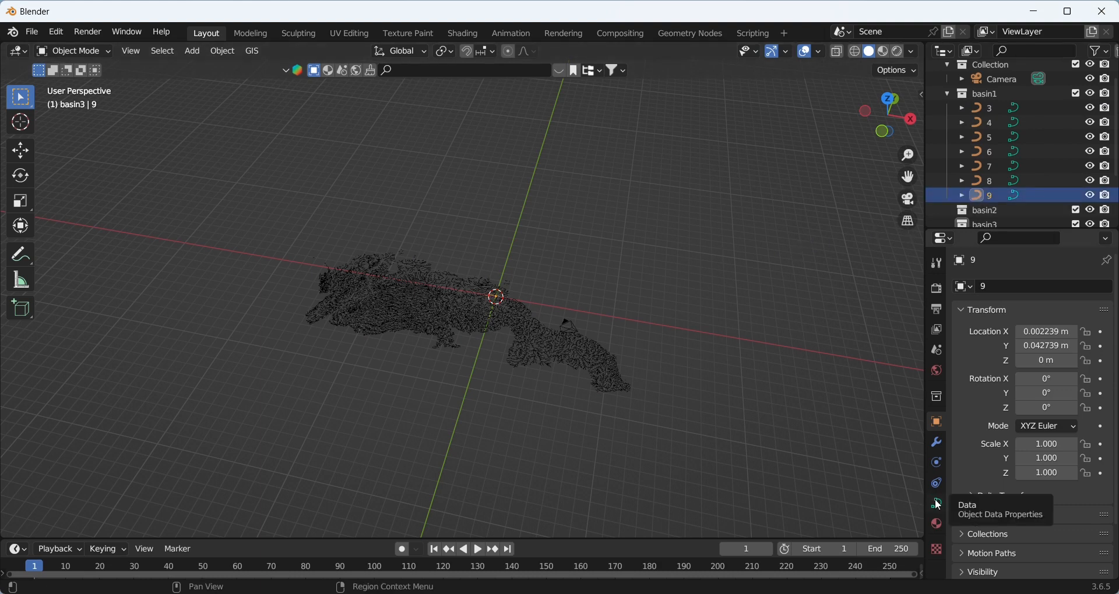
click(938, 505)
scroll(1001, 524, down, 5)
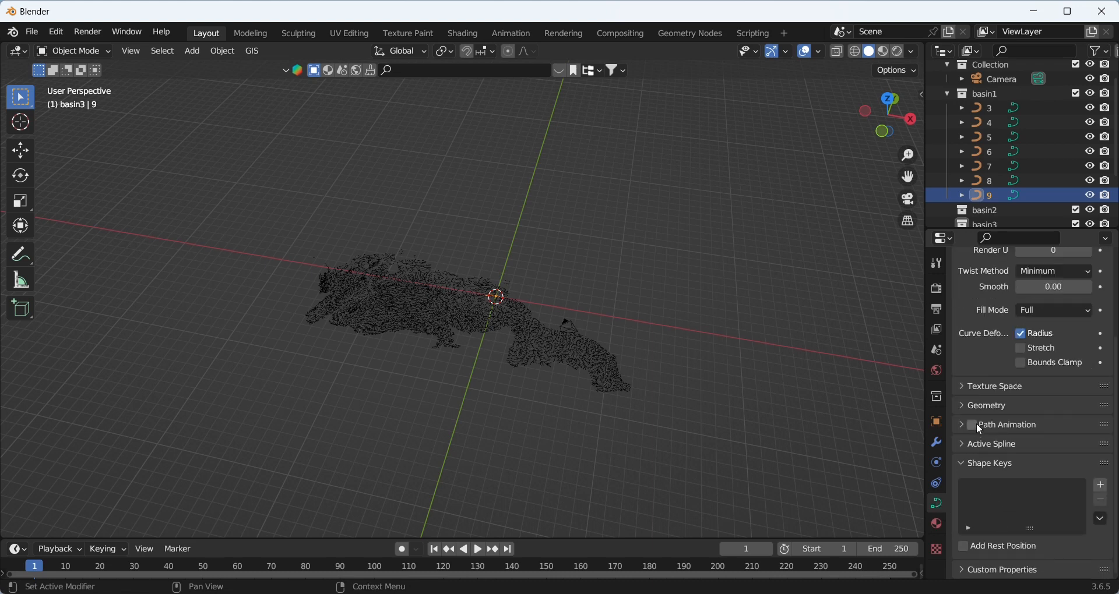
click(964, 404)
scroll(1006, 454, down, 5)
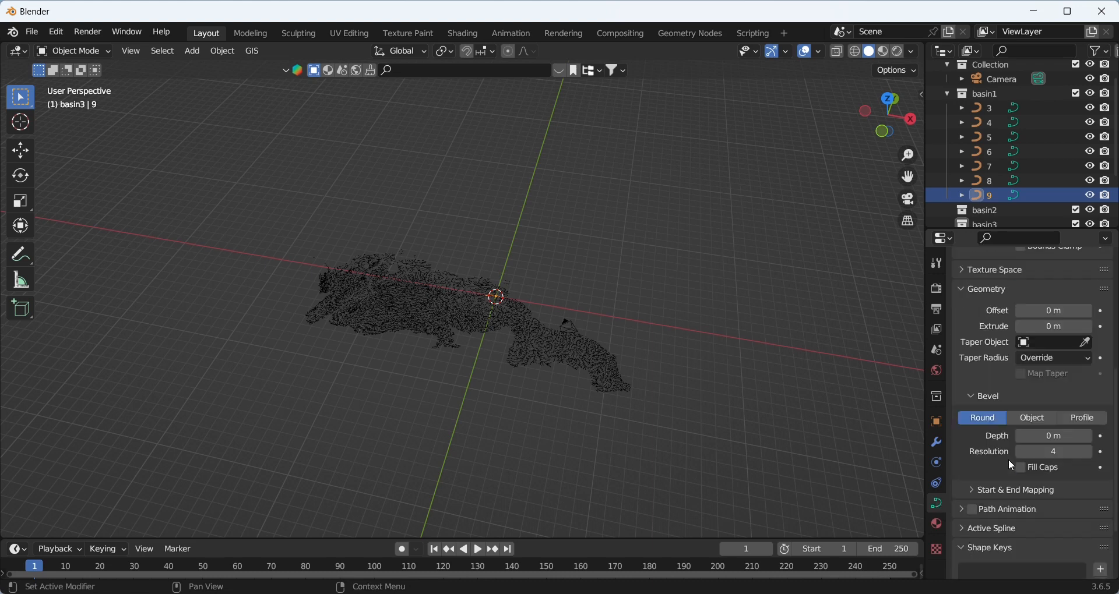
click(1054, 436)
text(0)
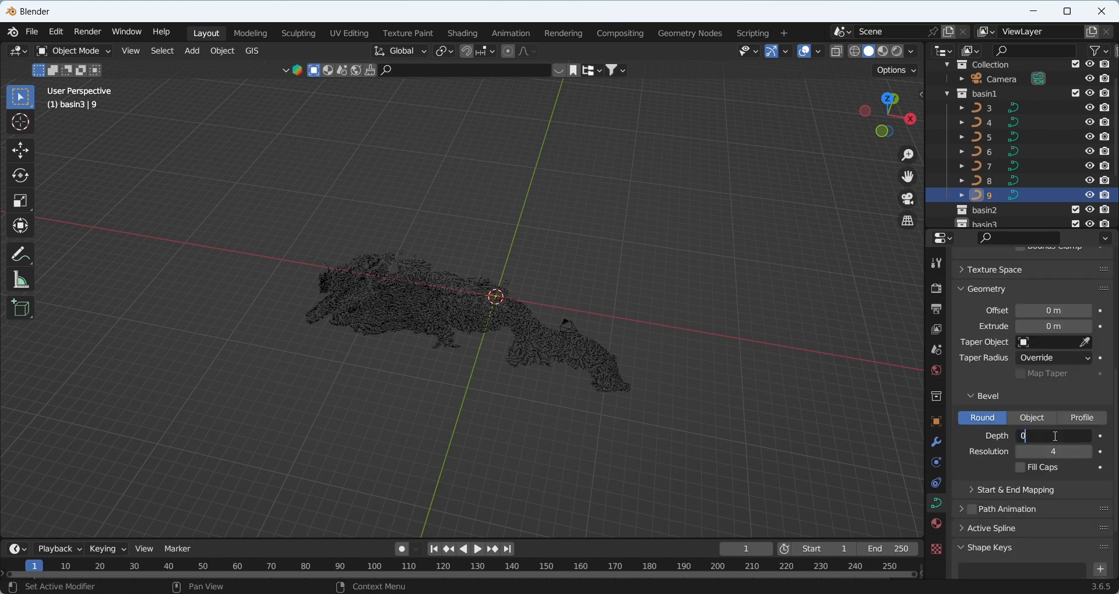
text(.05)
key(Return)
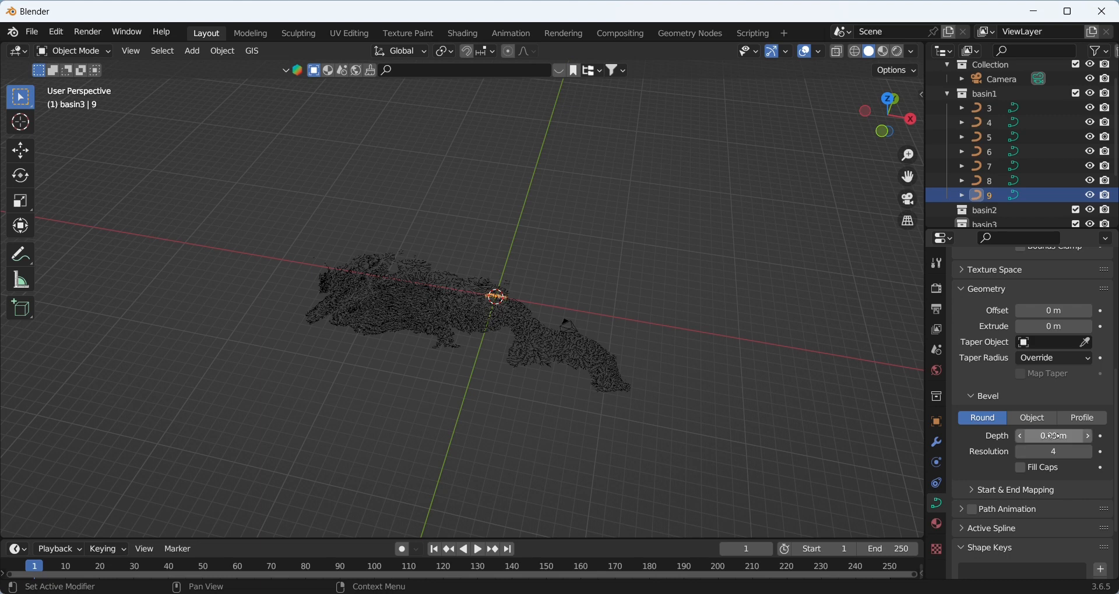
Set the bevel depth of river curve 8 in basin1 to 0.09 m
click(991, 181)
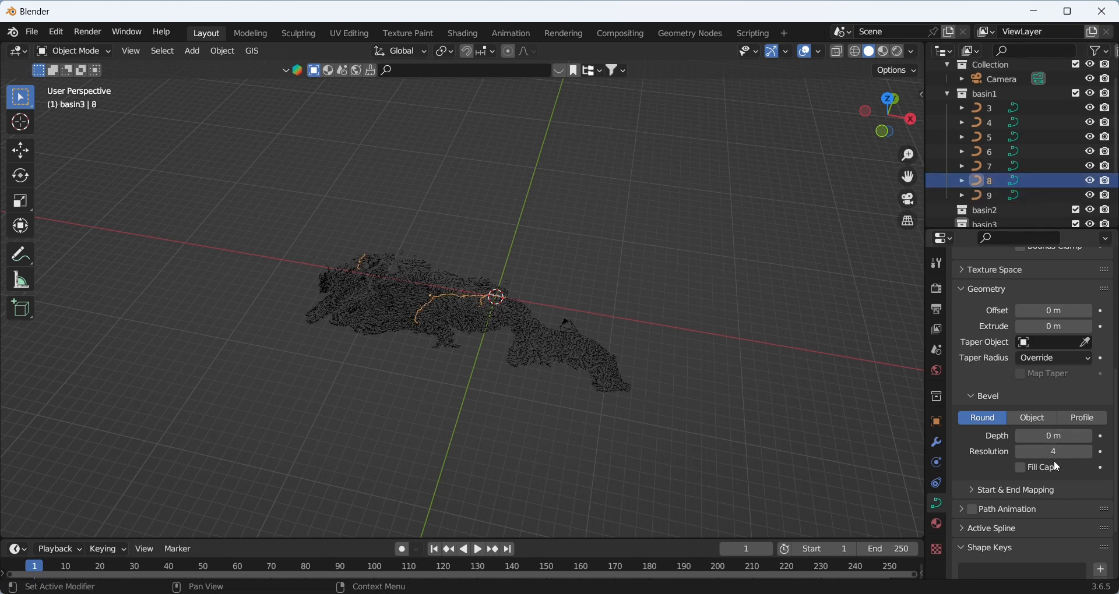
click(1055, 437)
text(0.)
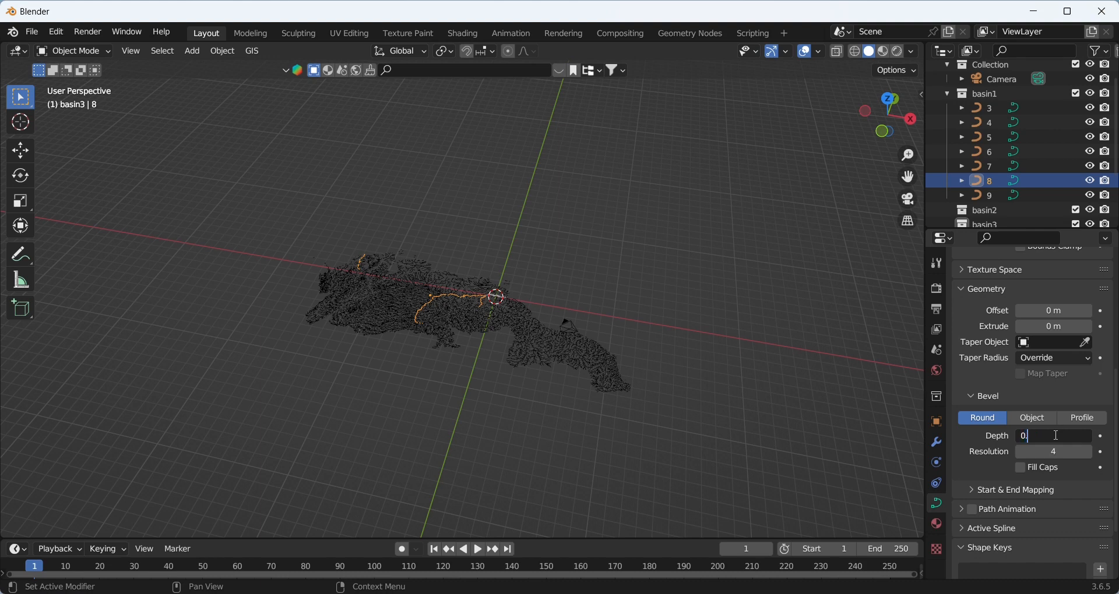
text(09)
key(Return)
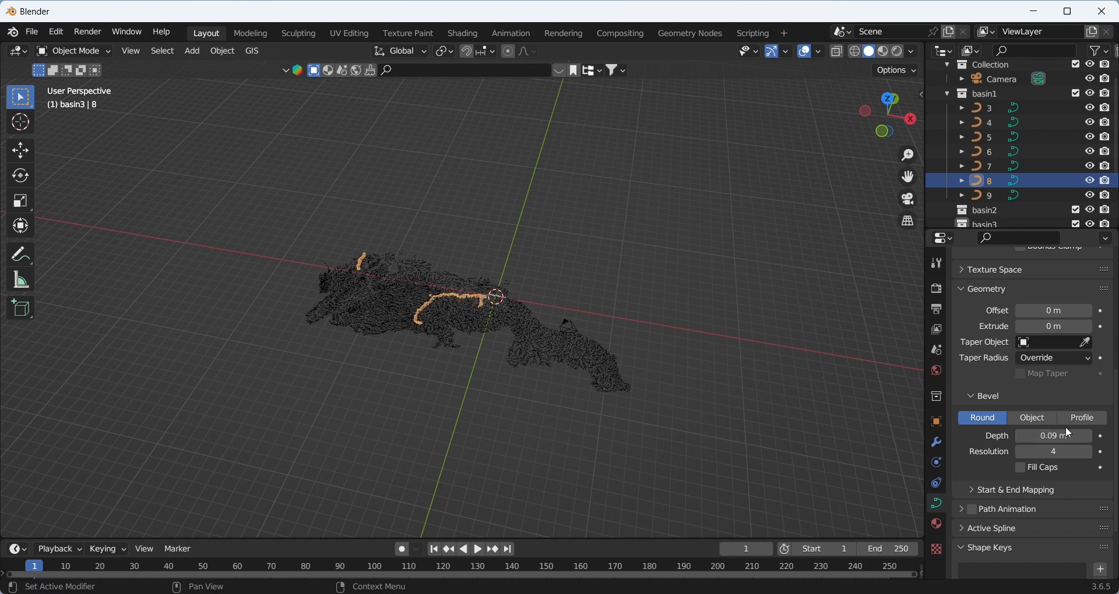
Set the bevel depth of river curve 7 in basin1 to 0.05 m
click(998, 167)
click(1060, 436)
text(0.05)
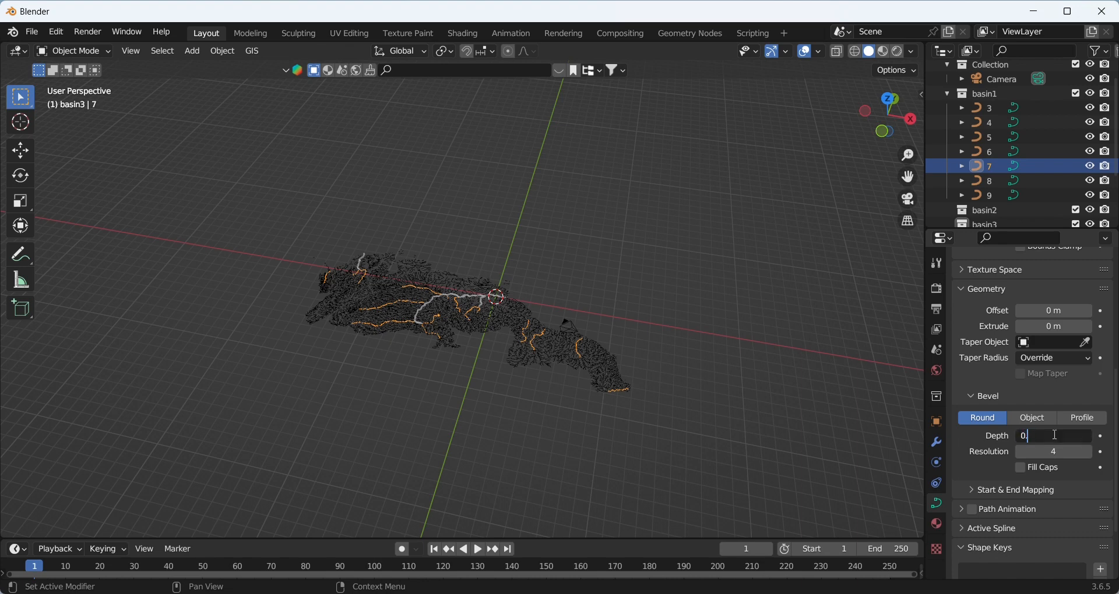
key(Return)
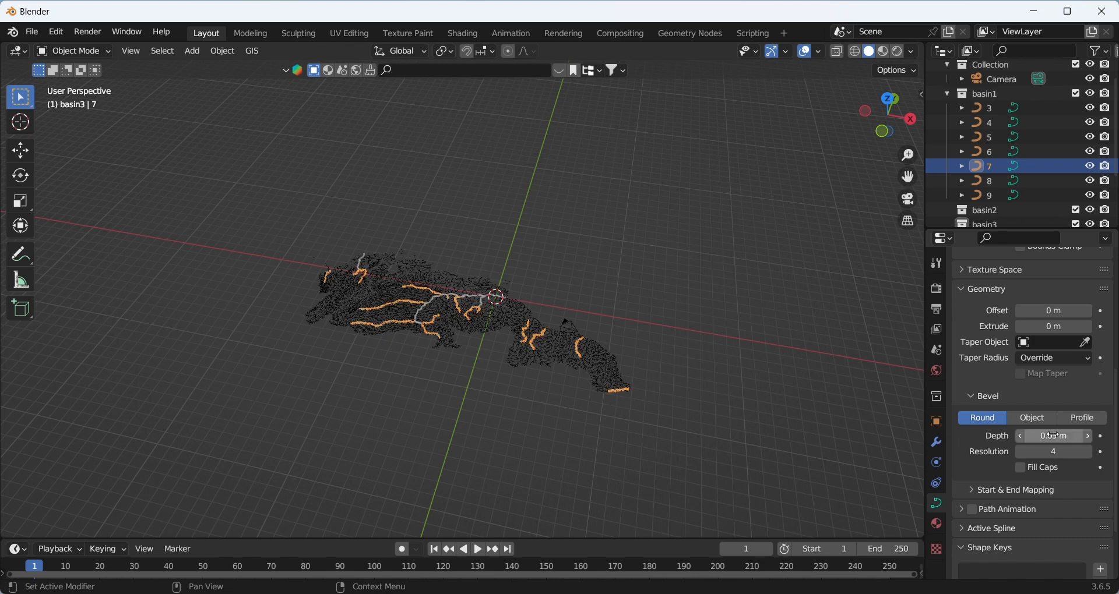
Set the bevel depth of river curve 6 in basin1 to 0.03 m
click(992, 152)
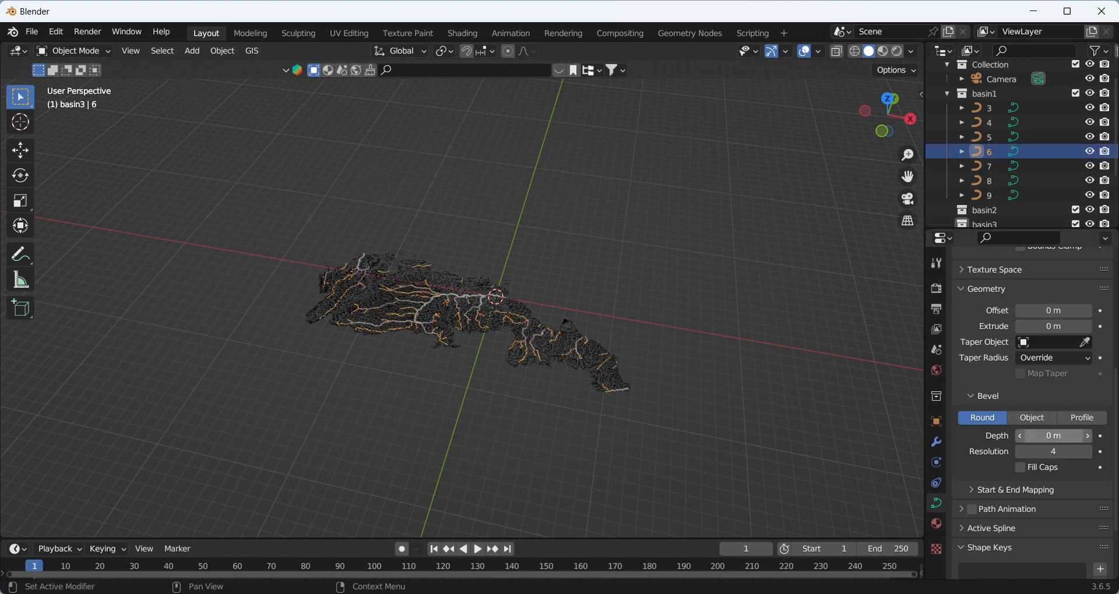
click(1060, 438)
text(0.03)
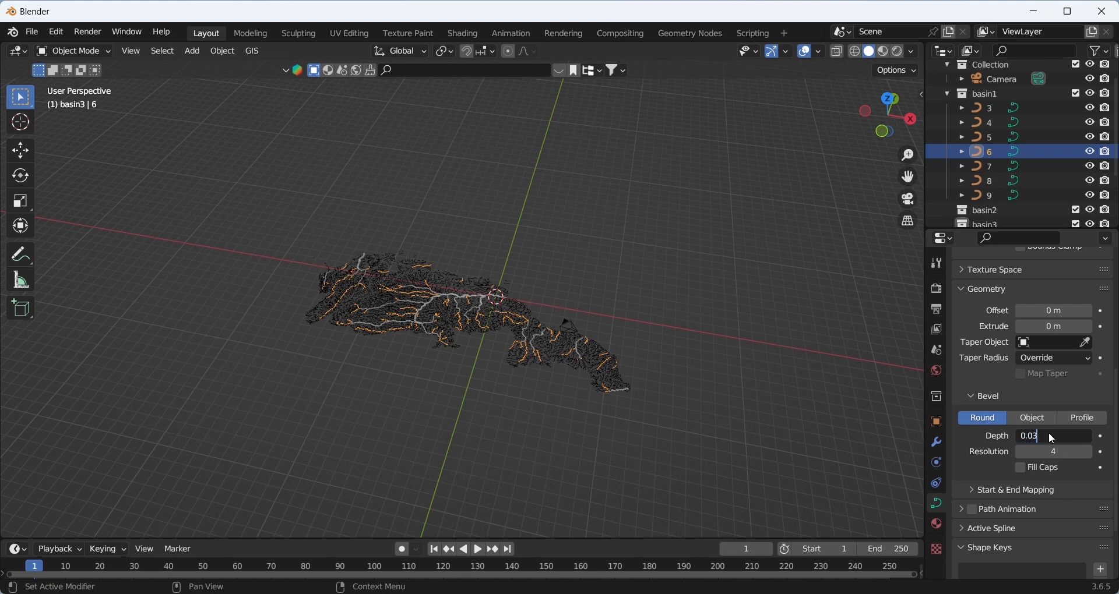
key(Return)
Set the bevel depth of river curve 5 in basin1 to 0.02 m
click(995, 138)
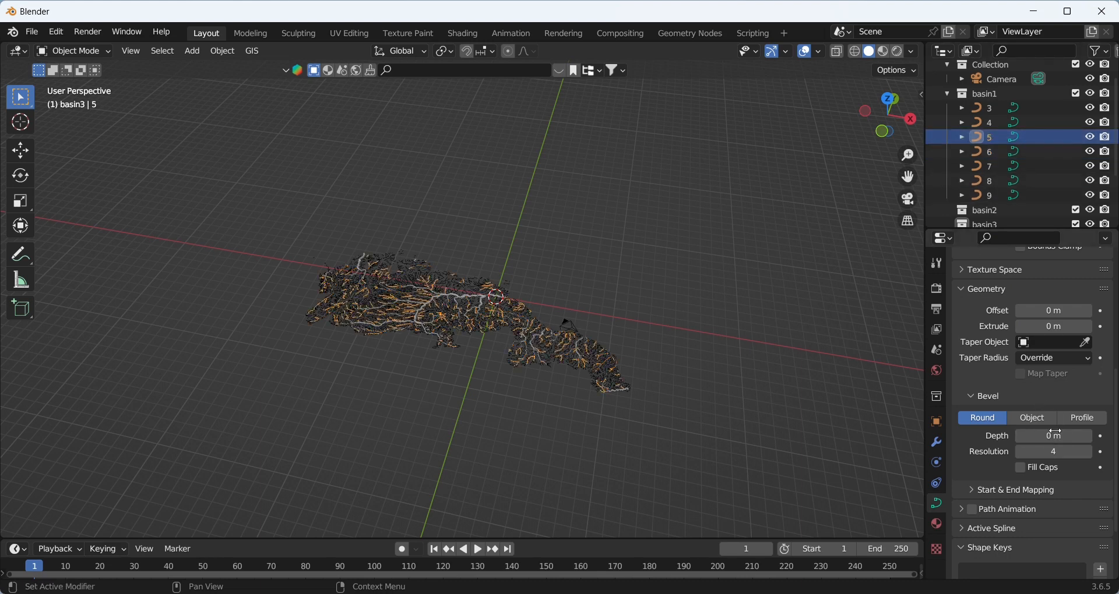
click(1061, 438)
text(0.02)
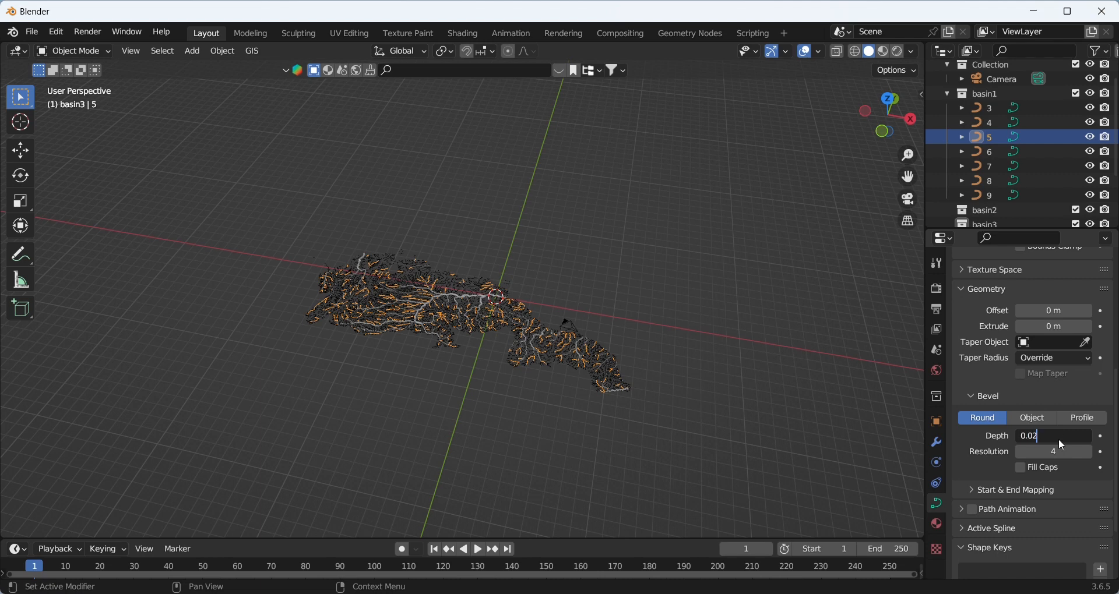
key(Return)
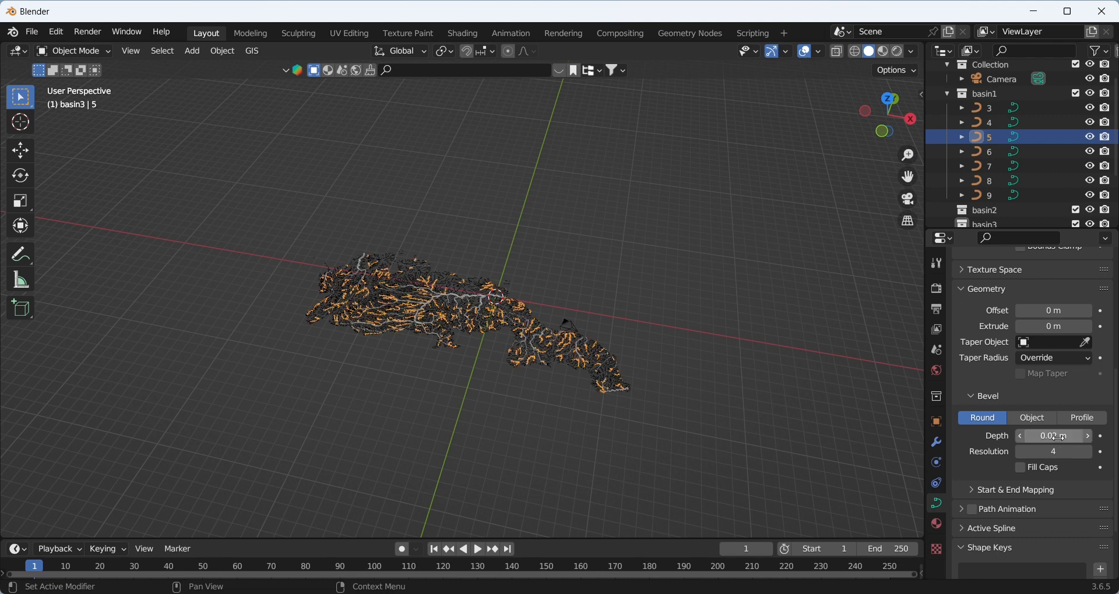
Set the bevel depth of river curve 4 in basin1 to 0.01 m
click(998, 124)
click(1057, 437)
text(0.01)
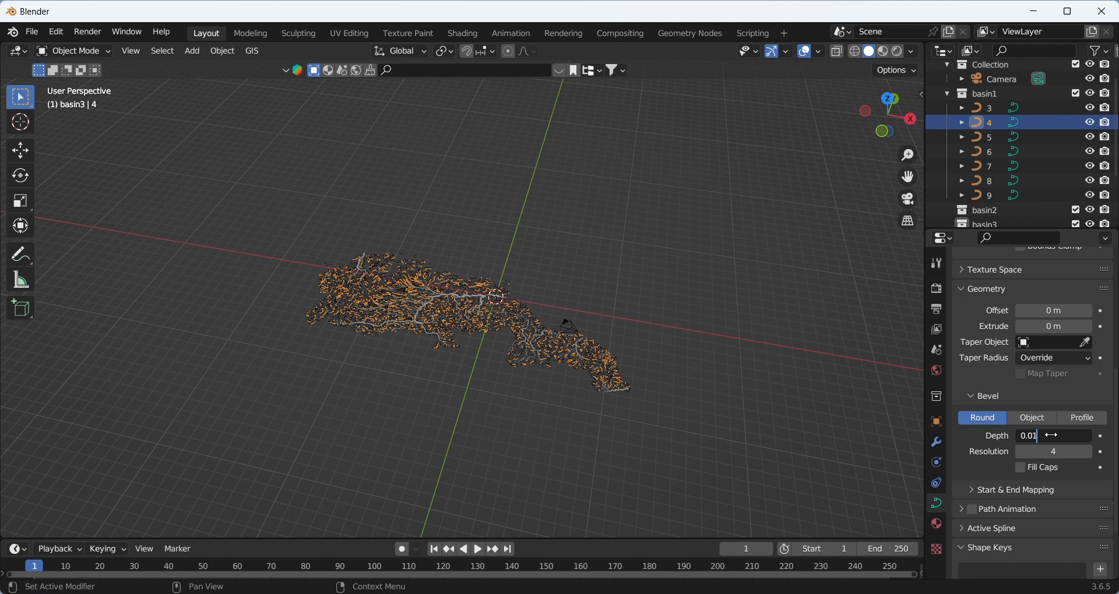
key(Return)
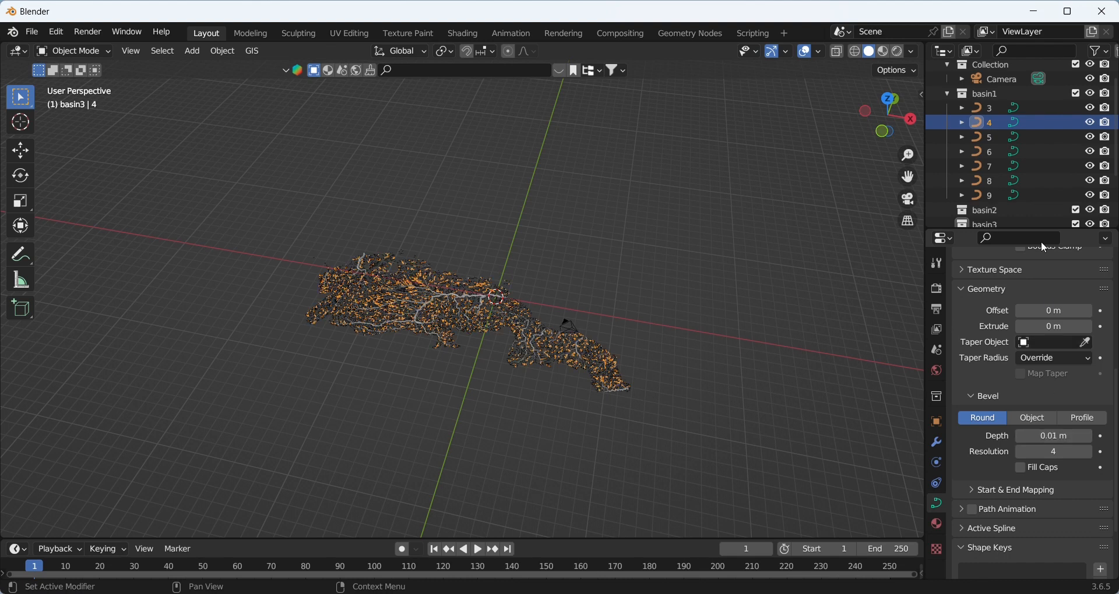
Set the bevel depth of river curve 3 in basin1 to 0.005 m
click(1002, 108)
click(1058, 437)
text(0.005)
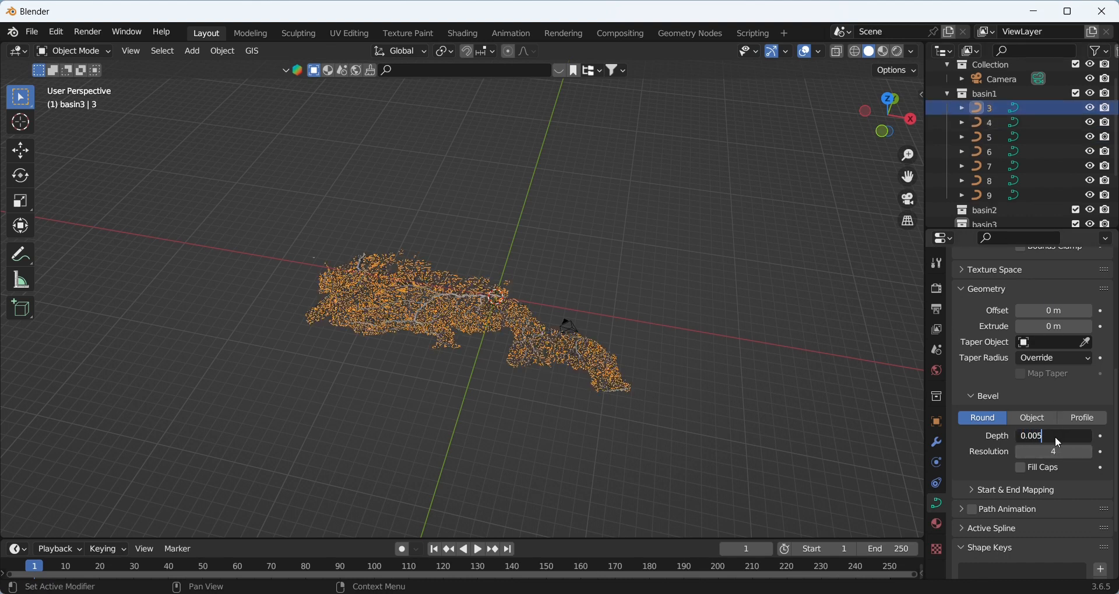
key(Return)
middle_drag(690, 317, 704, 324)
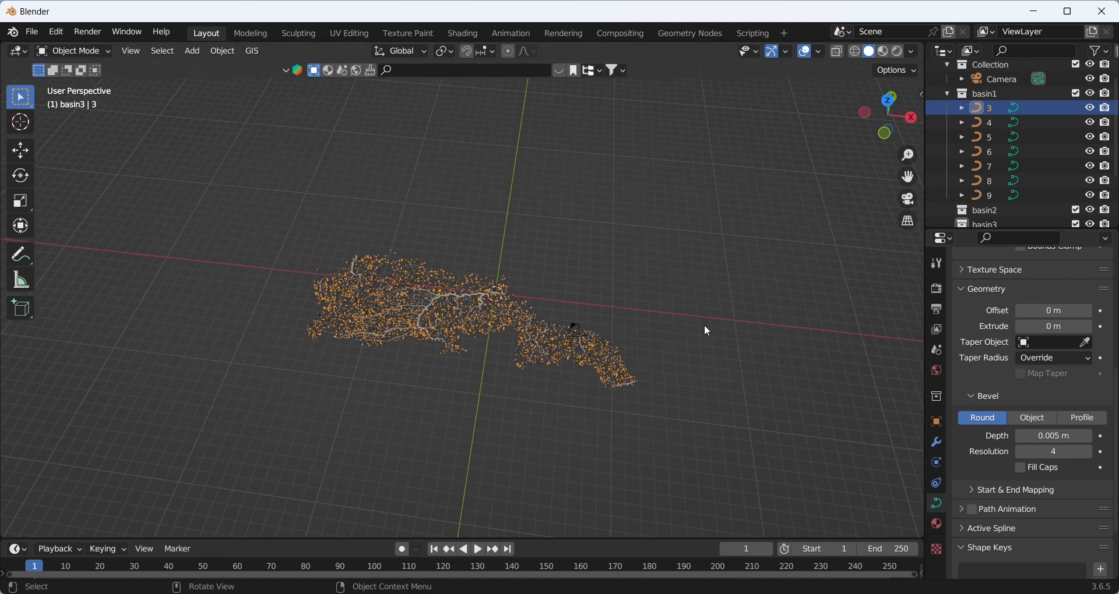
Add a new material to river curve 3 in basin1
click(704, 324)
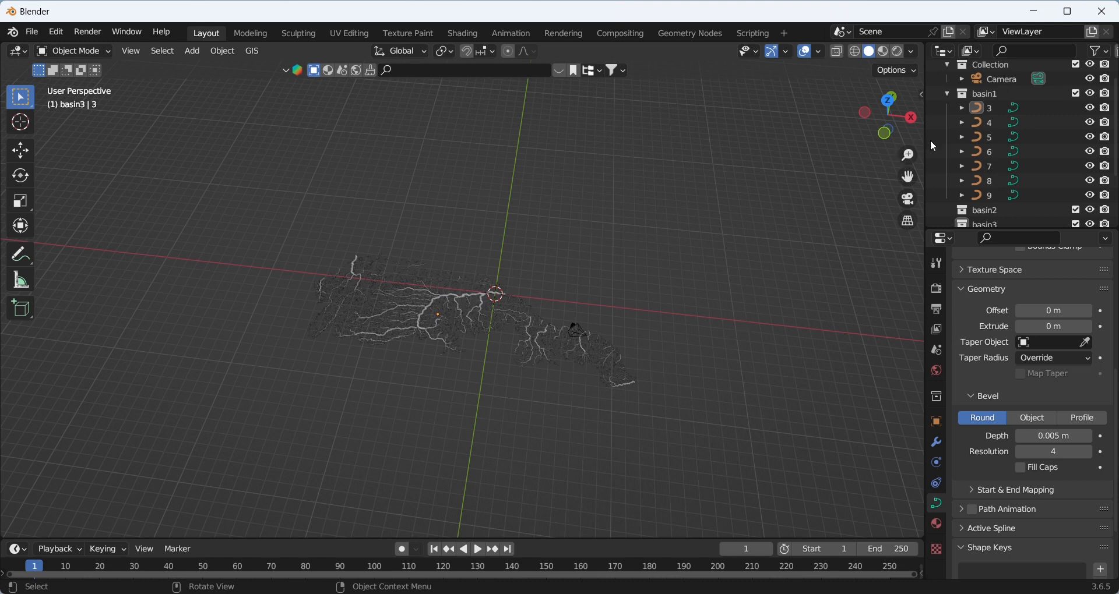
click(992, 109)
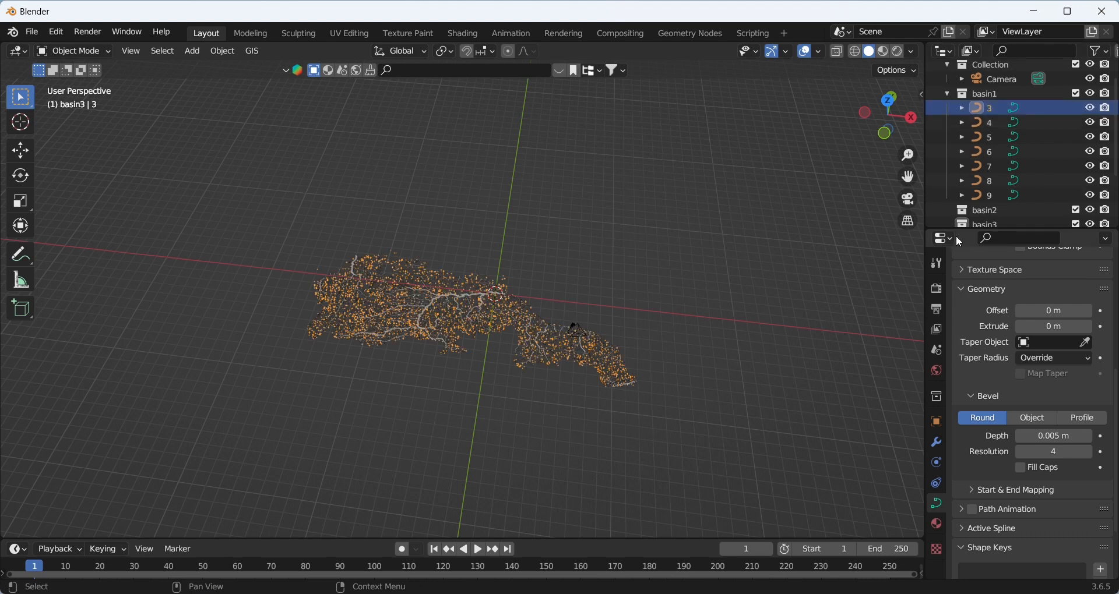
click(937, 527)
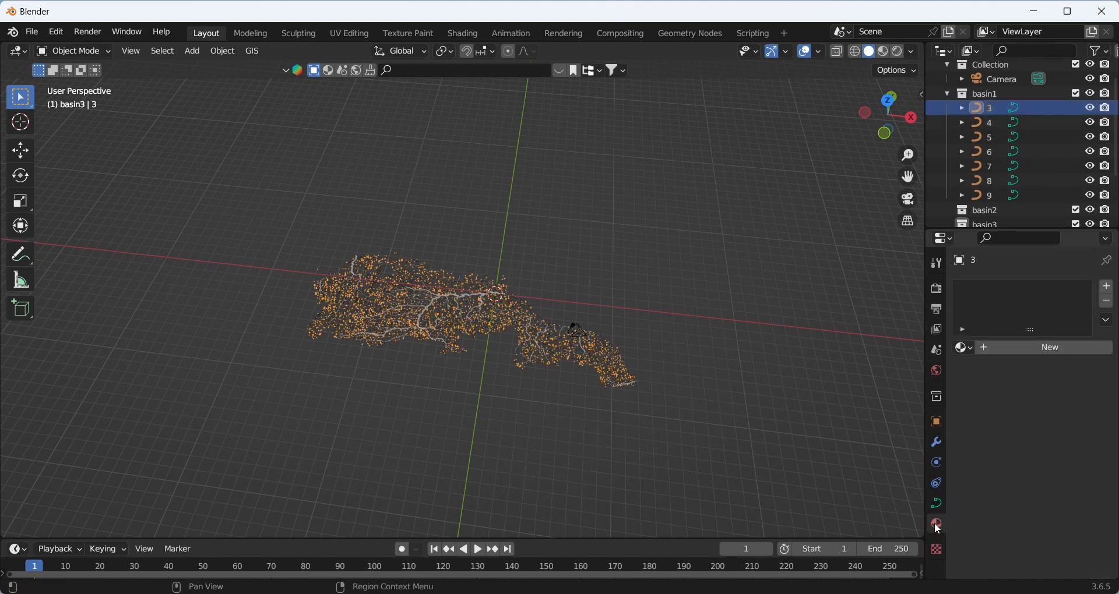
click(1042, 348)
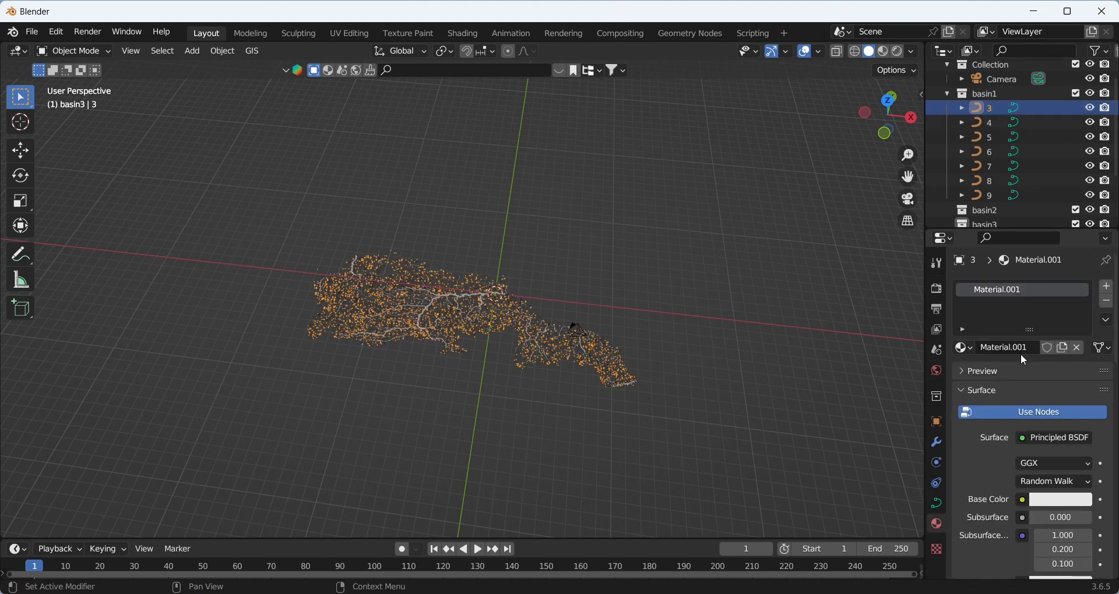
Set the base color of curve 3's new material to hex 272FE7
click(1065, 499)
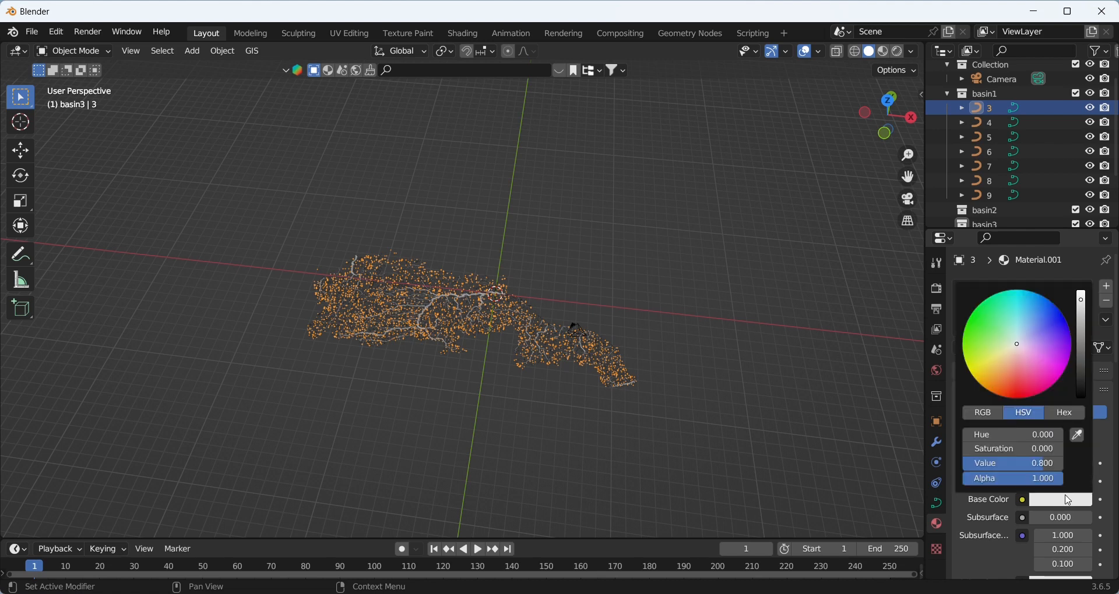
click(1069, 417)
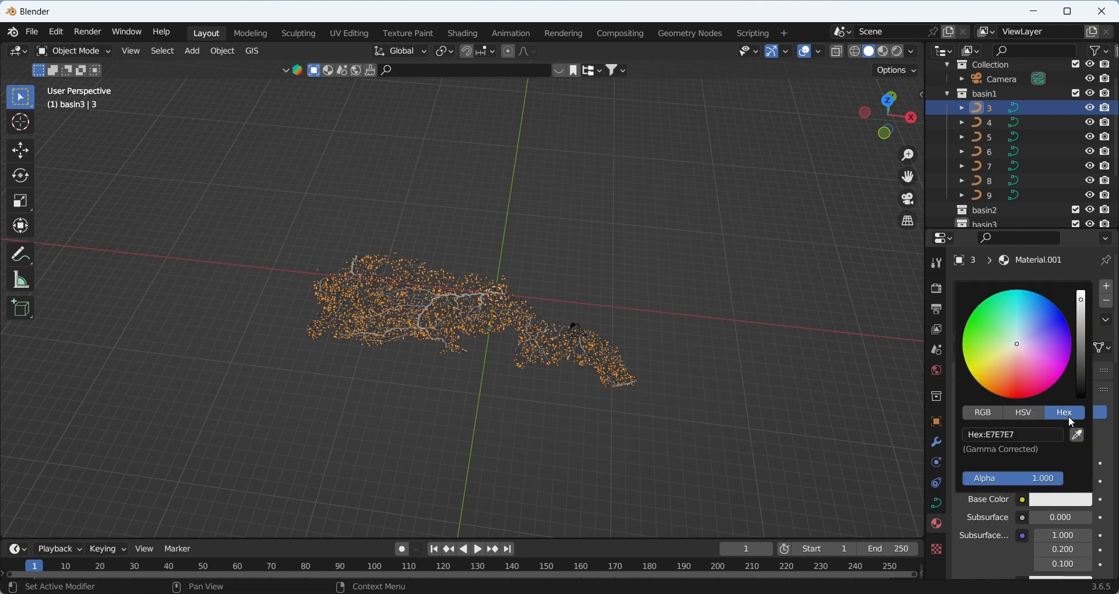
click(1031, 436)
text(272)
key(Caps_Lock)
text(F)
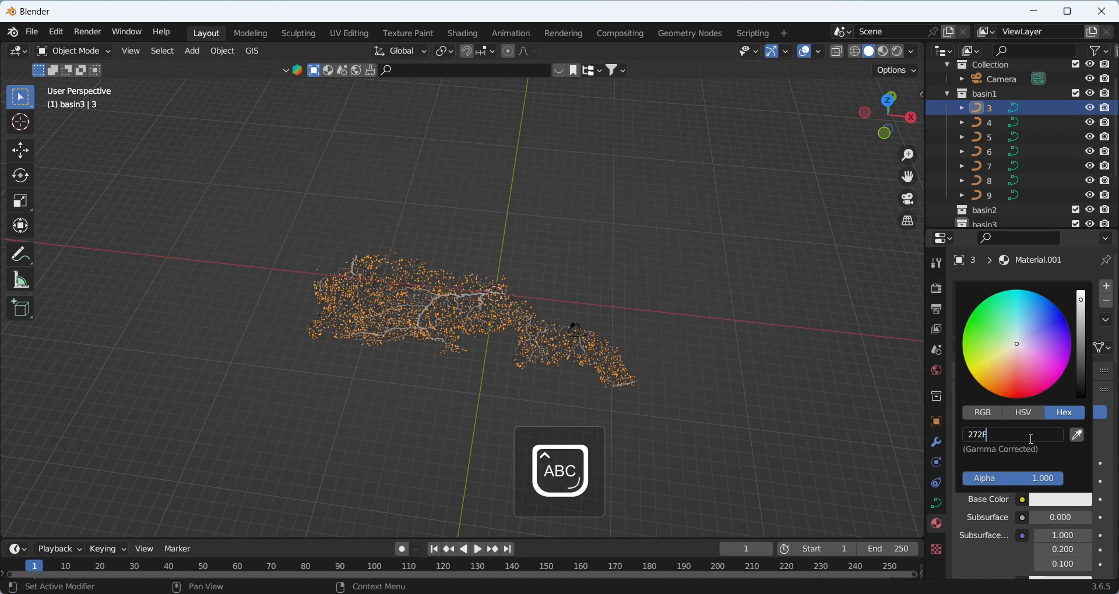
text(E7)
key(Return)
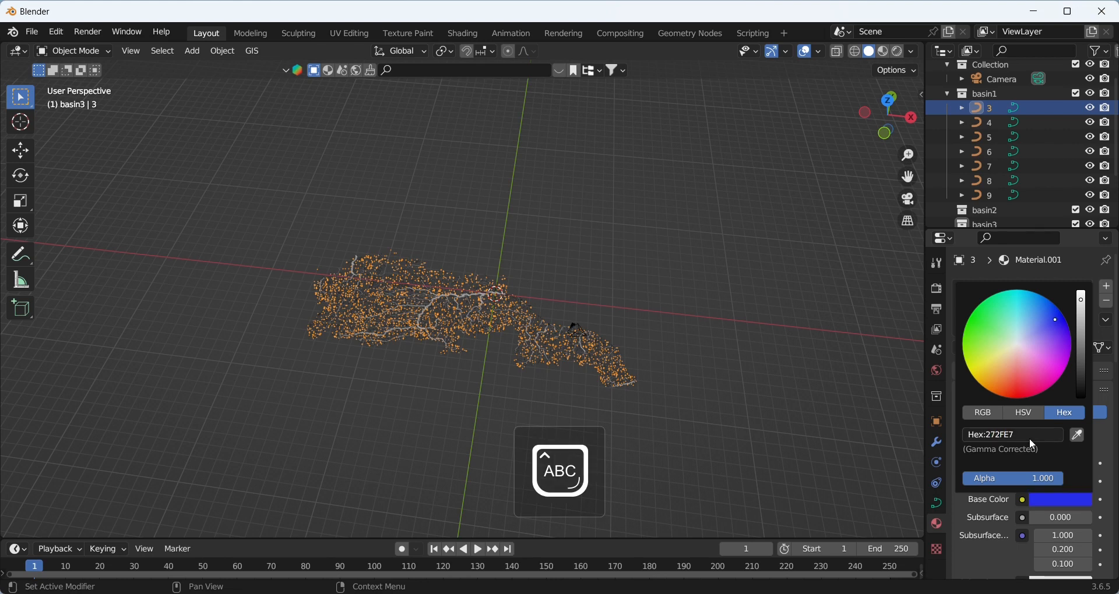
click(831, 257)
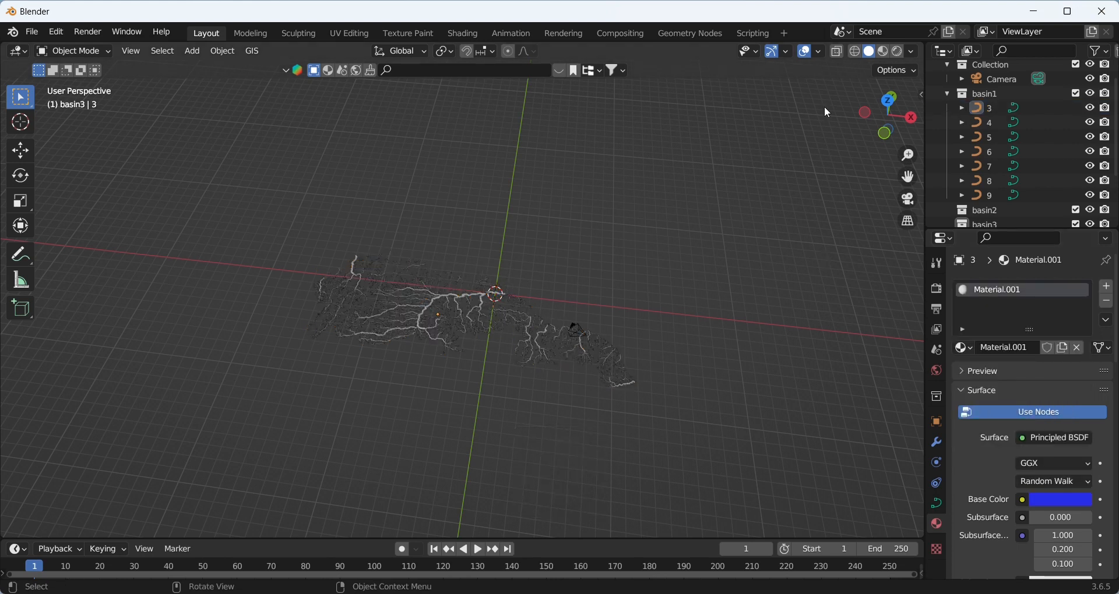
Switch the viewport to material preview and link curve 3's material to river curves 4 through 9 in basin1
click(884, 51)
mouse_move(644, 280)
middle_down()
mouse_move(659, 309)
mouse_move(663, 288)
middle_up()
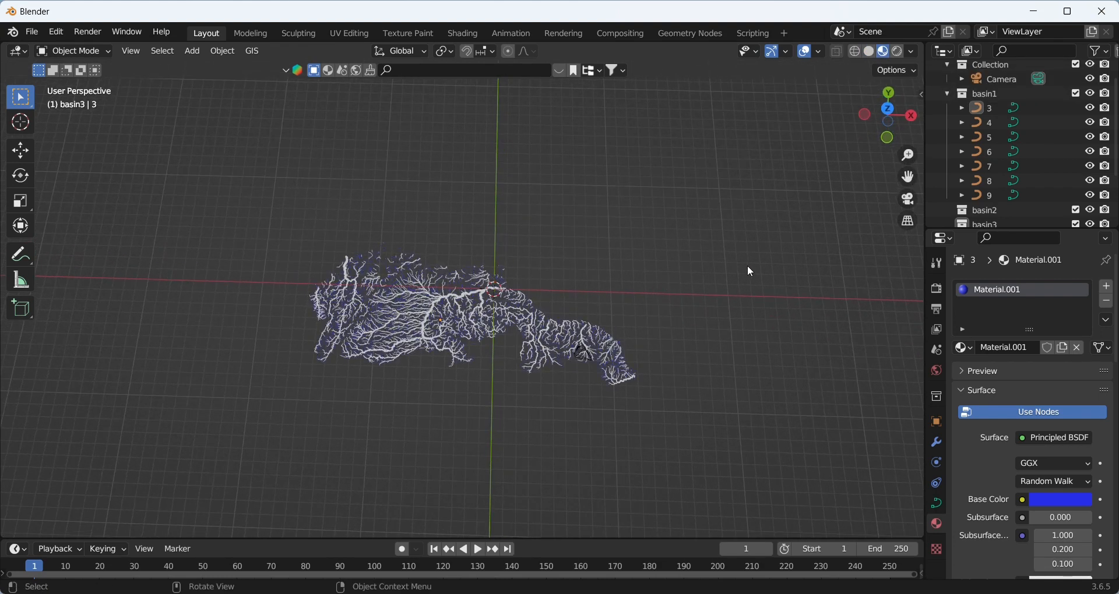
click(991, 109)
shift+click(997, 195)
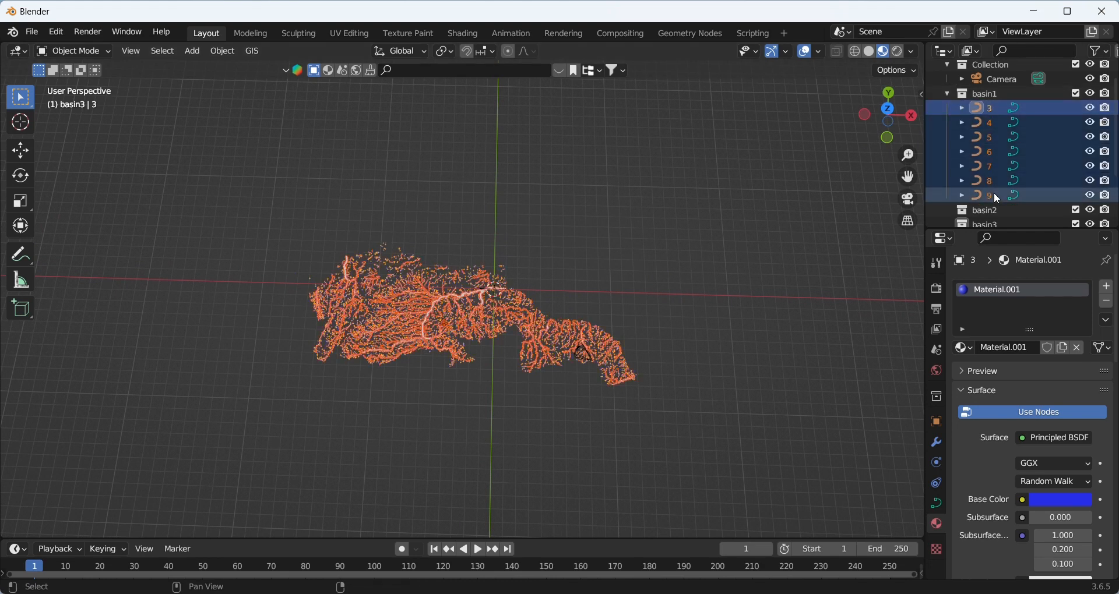
click(222, 51)
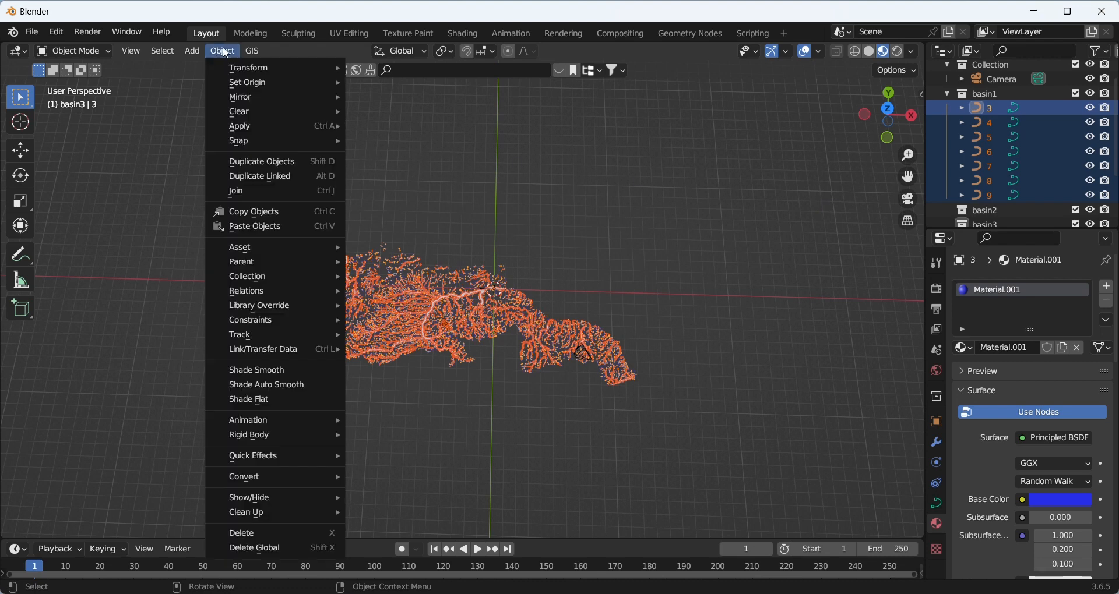
mouse_move(296, 358)
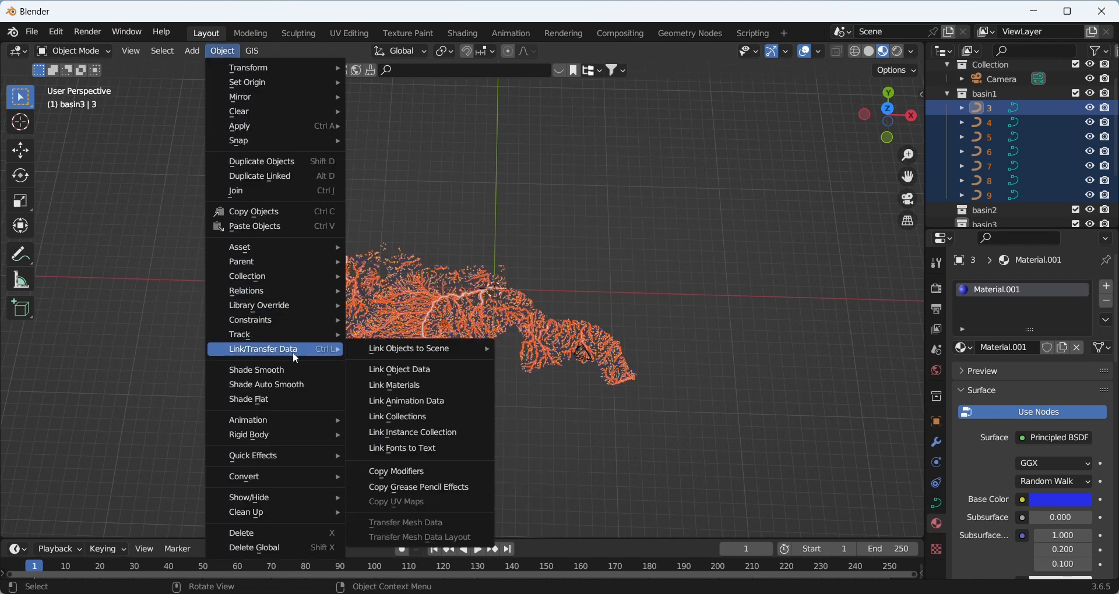
click(415, 387)
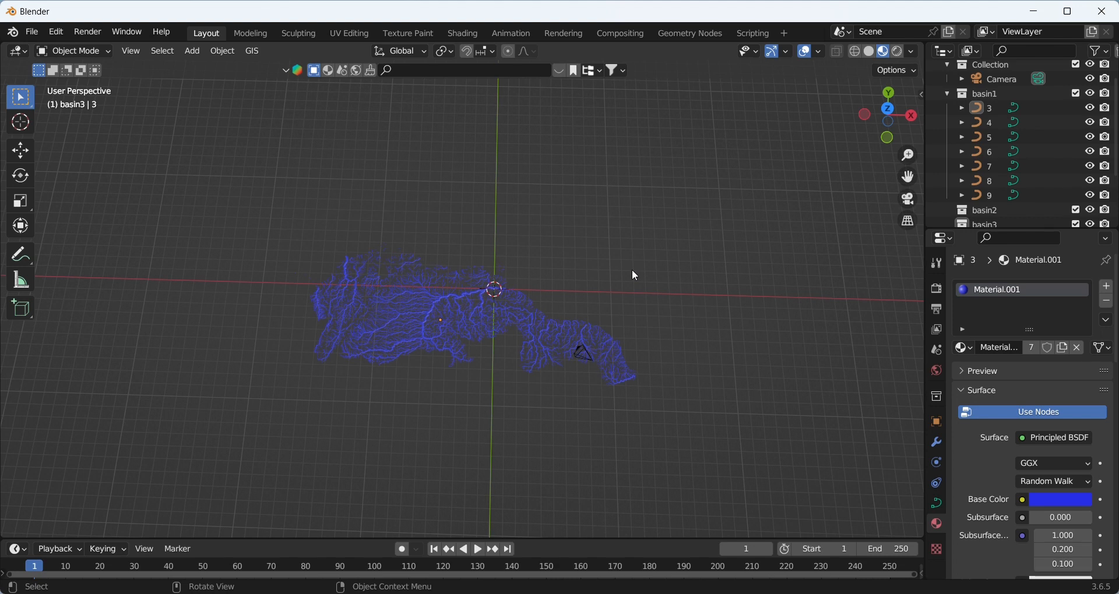
Switch the viewport to rendered shading and set the world background color to black
click(901, 55)
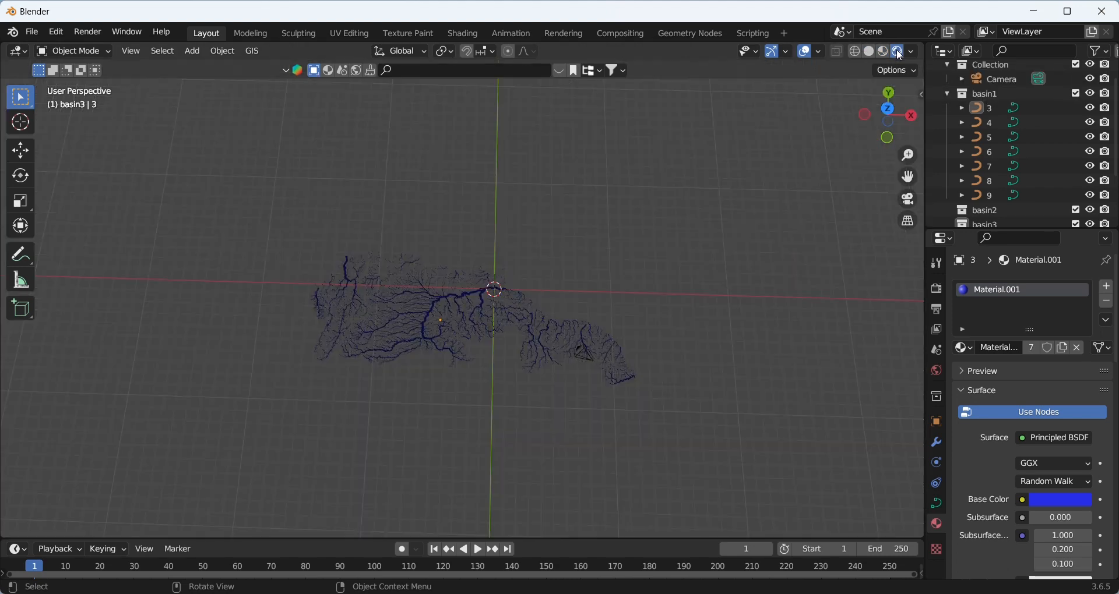
click(941, 372)
click(1052, 383)
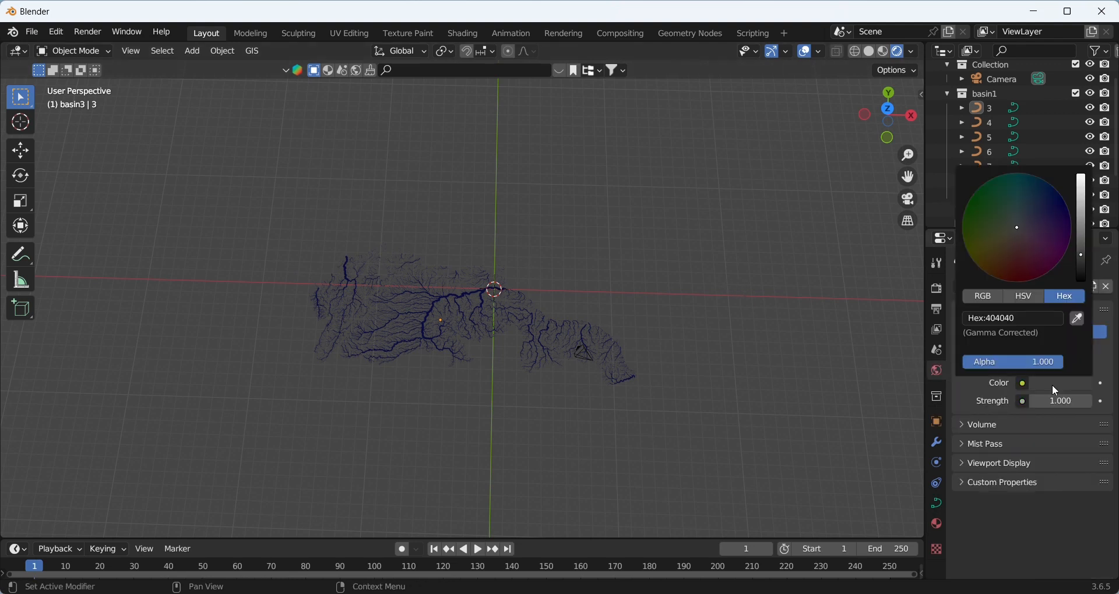
drag(1086, 260, 1088, 287)
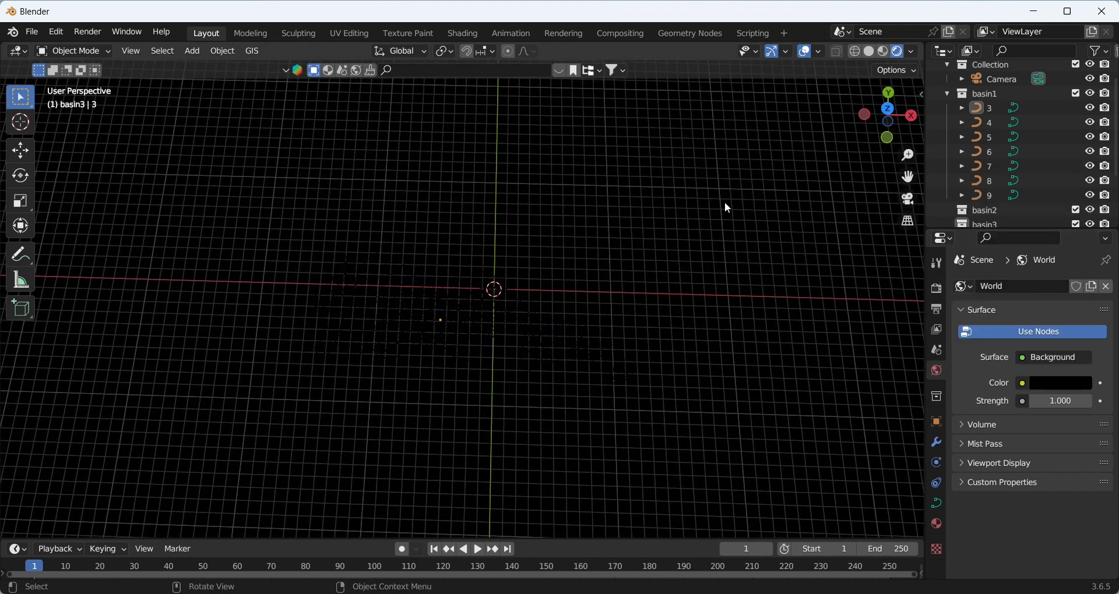
Add an area light at the origin and raise it along the Z axis above the rivers
click(195, 50)
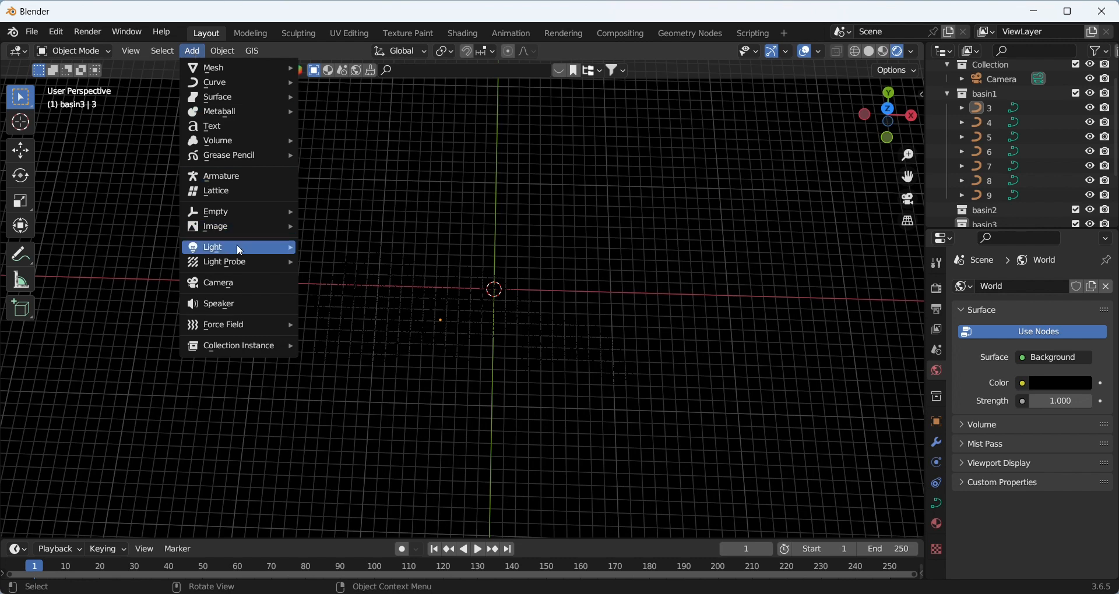
mouse_move(240, 250)
click(338, 293)
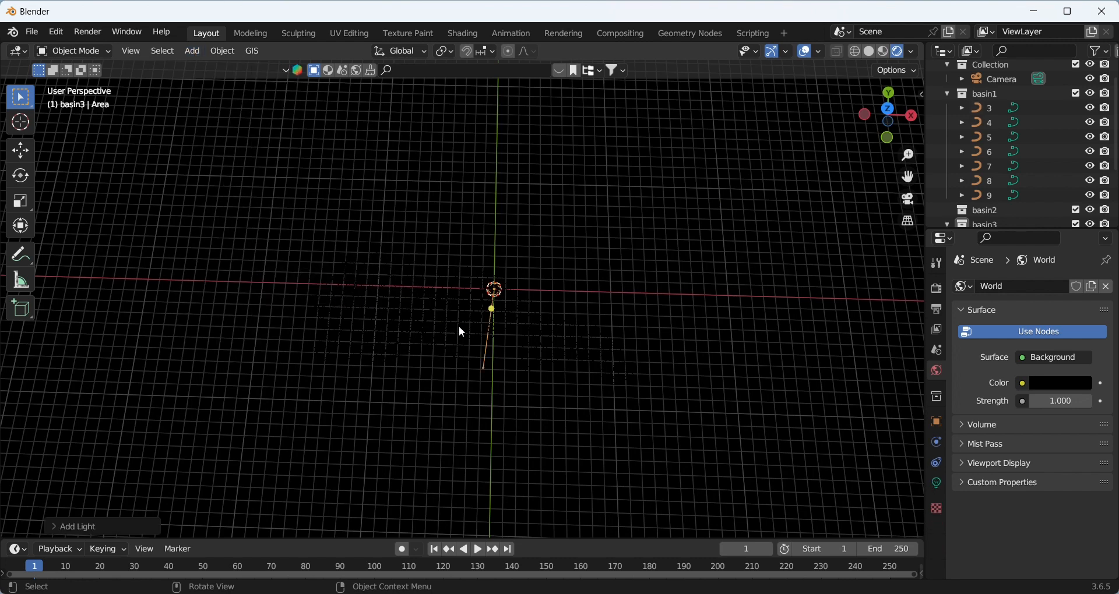
click(20, 152)
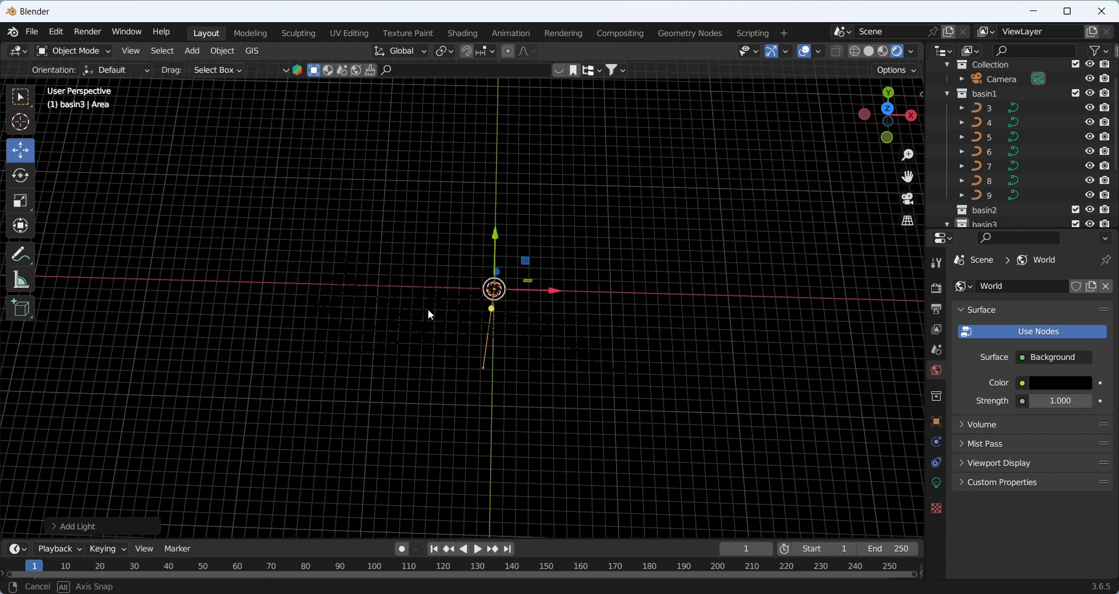
middle_drag(428, 314, 437, 271)
drag(494, 253, 493, 227)
Scale the area light up about 43.5 times and shift it along negative Y
key(s)
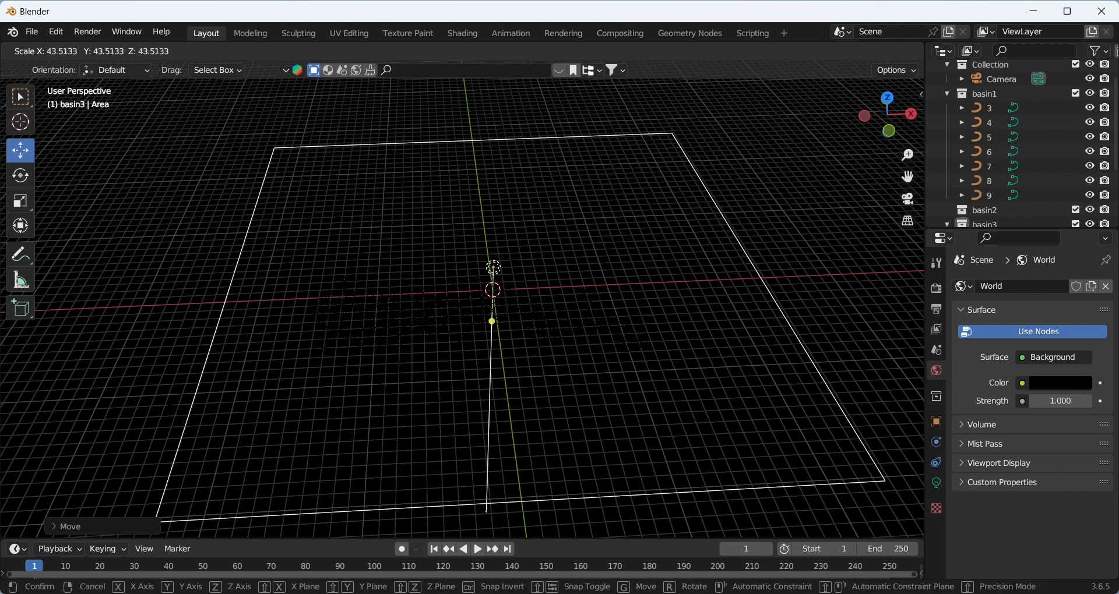
click(265, 488)
scroll(353, 268, down, 1)
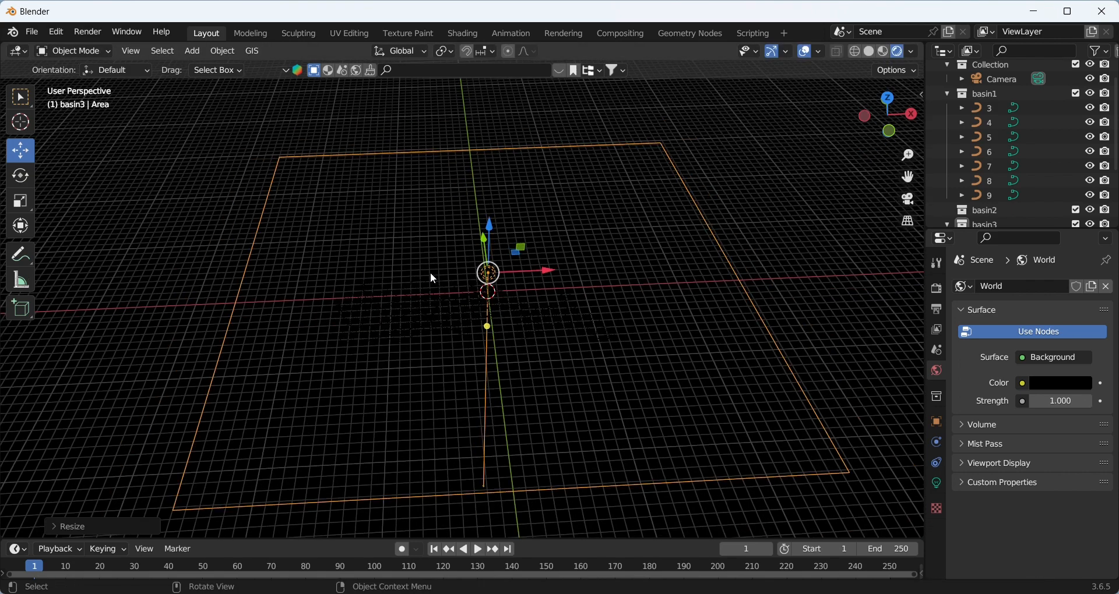
middle_drag(430, 274, 432, 349)
drag(492, 231, 489, 306)
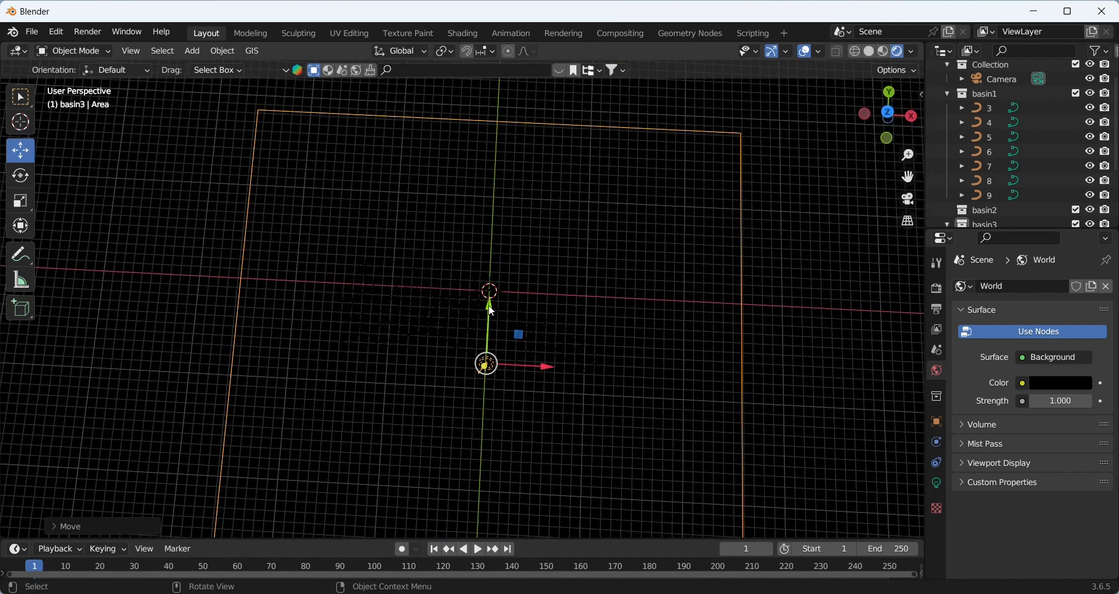
Set the area light's power to 25000 W
click(939, 486)
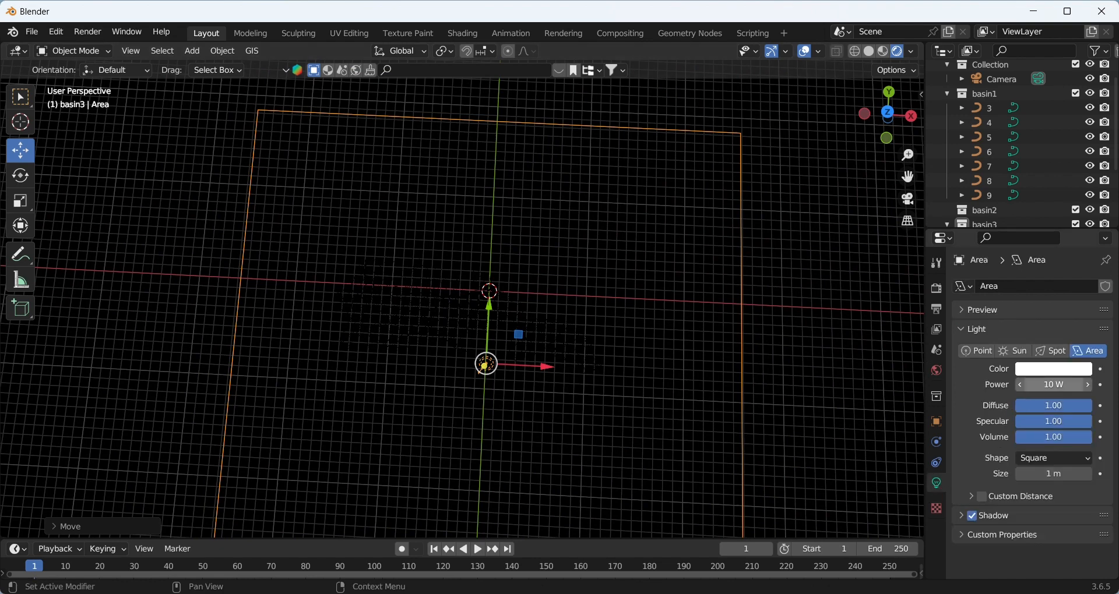
click(1047, 385)
text(25000)
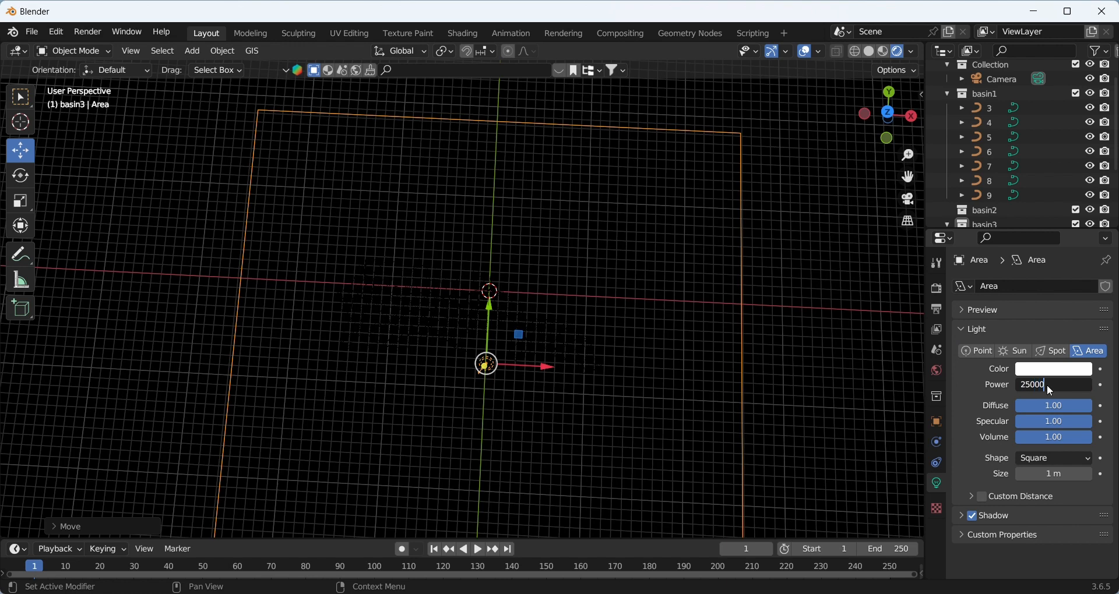
key(Return)
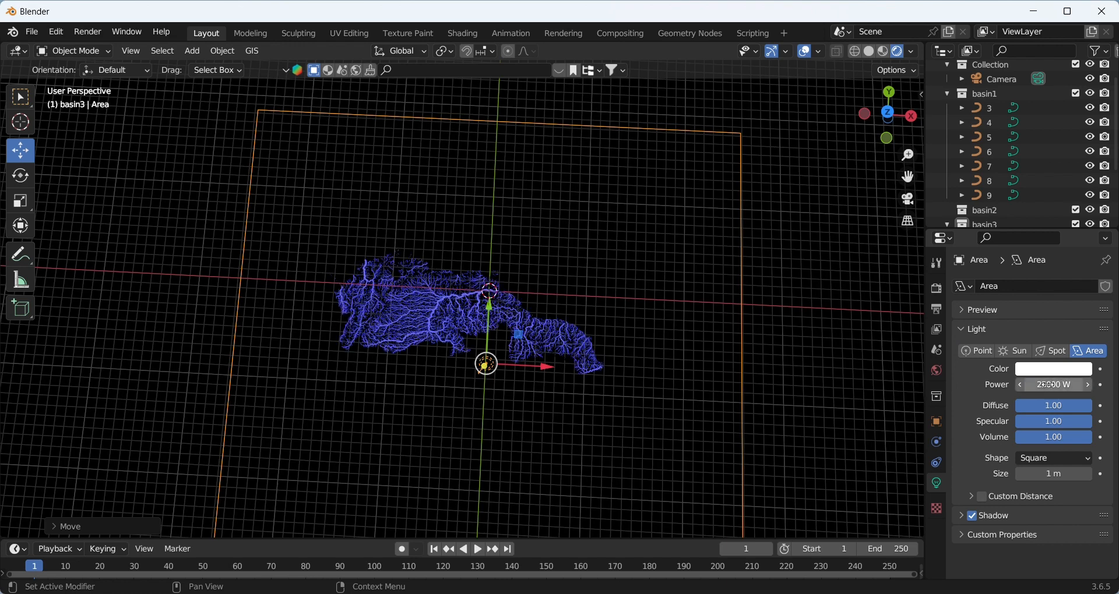
scroll(522, 366, up, 1)
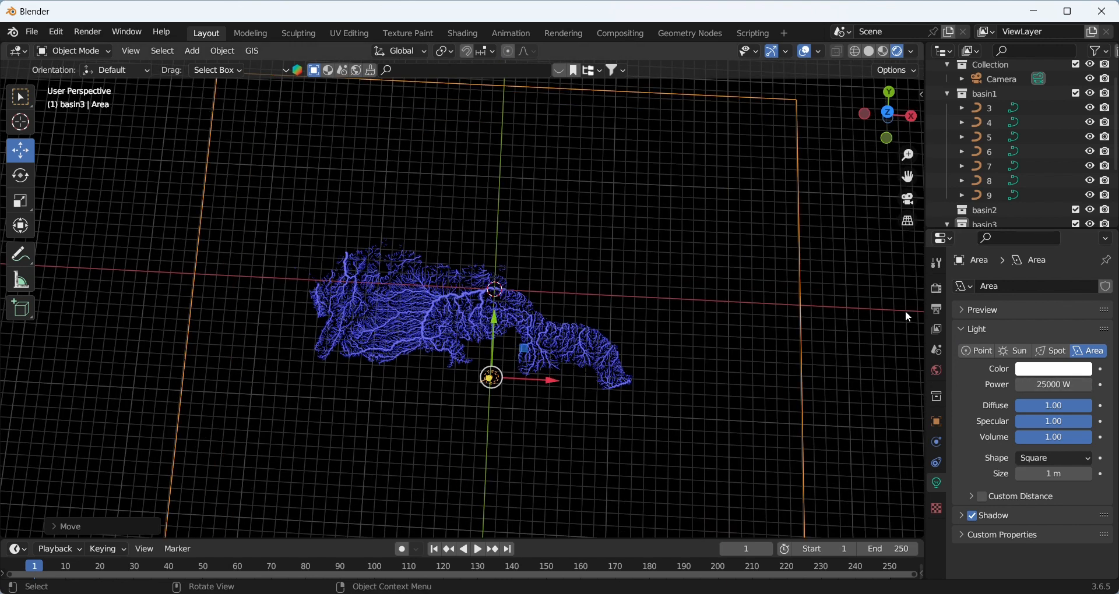
Enable Bloom for the Eevee render and set its intensity to 2
click(937, 288)
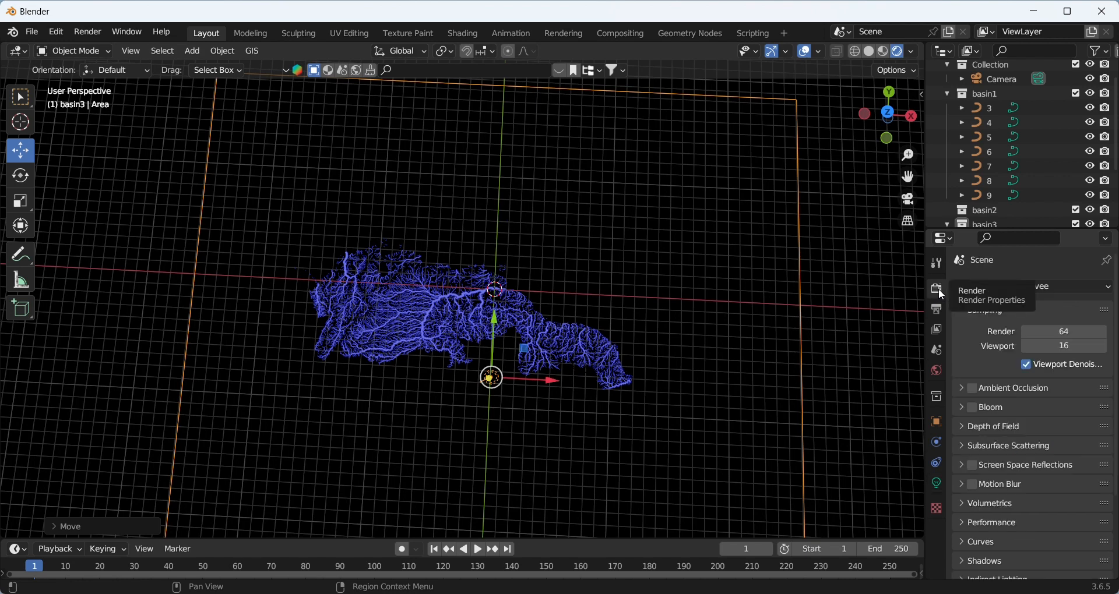
click(972, 408)
click(961, 407)
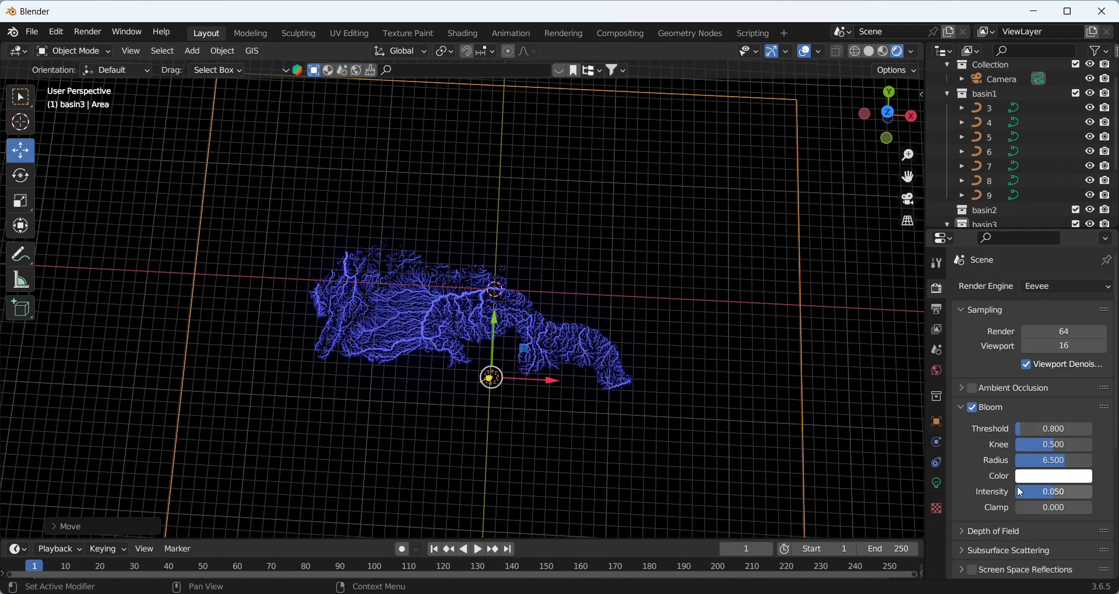
click(1057, 493)
text(2)
key(Return)
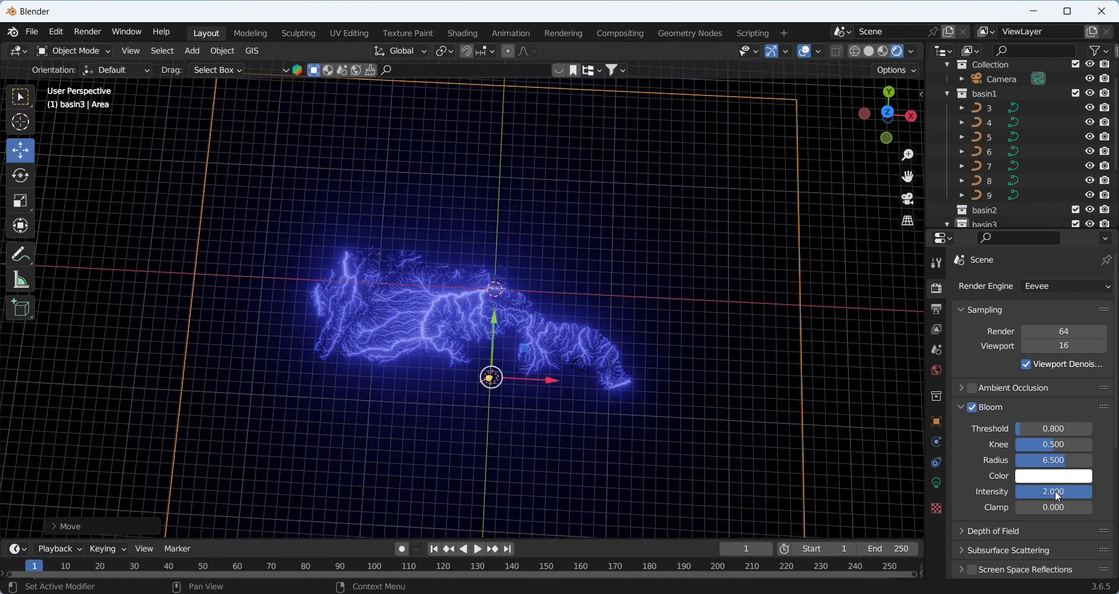
Raise the area light higher above the rivers along the Z axis
middle_drag(545, 302, 489, 319)
drag(493, 302, 490, 266)
scroll(490, 266, down, 2)
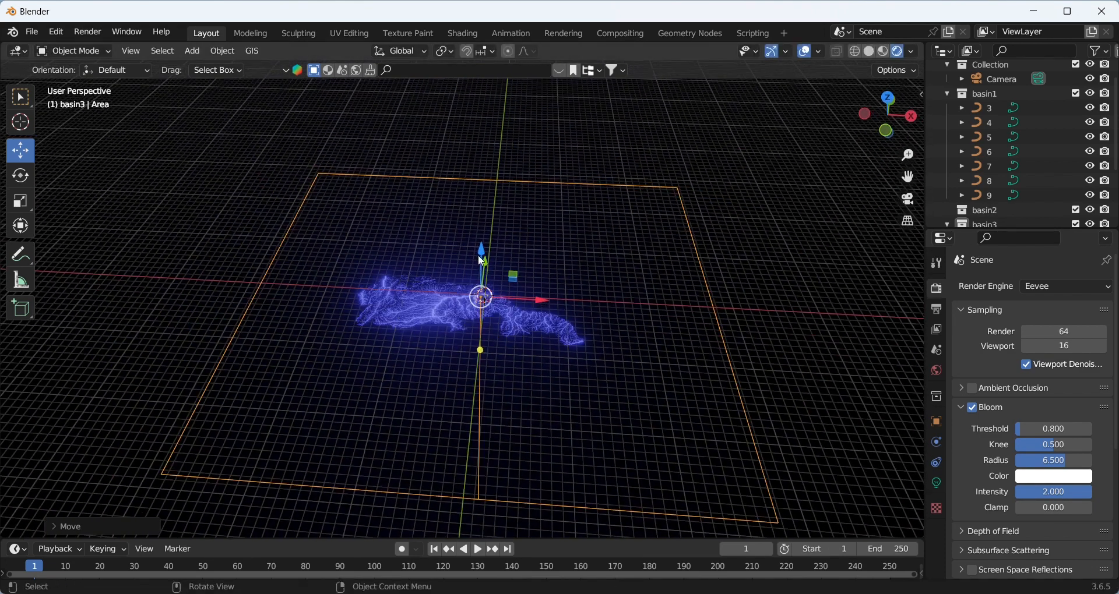
Enlarge the area light by a factor of about 1.19, shift it farther along negative Y and deselect it
middle_drag(489, 266, 498, 303)
key(s)
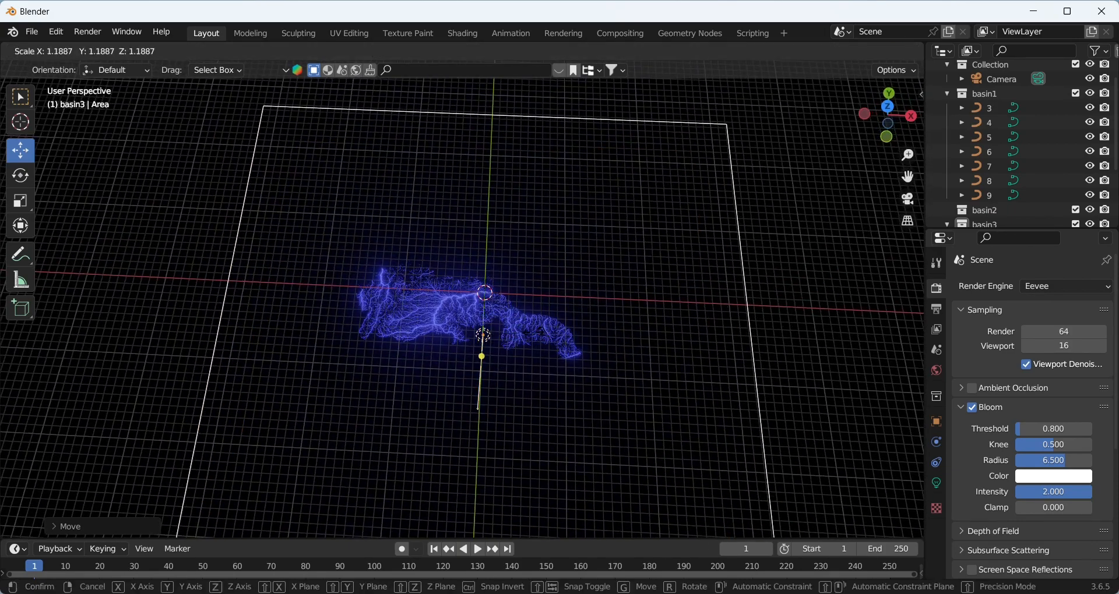
click(539, 340)
drag(486, 282, 484, 326)
click(614, 300)
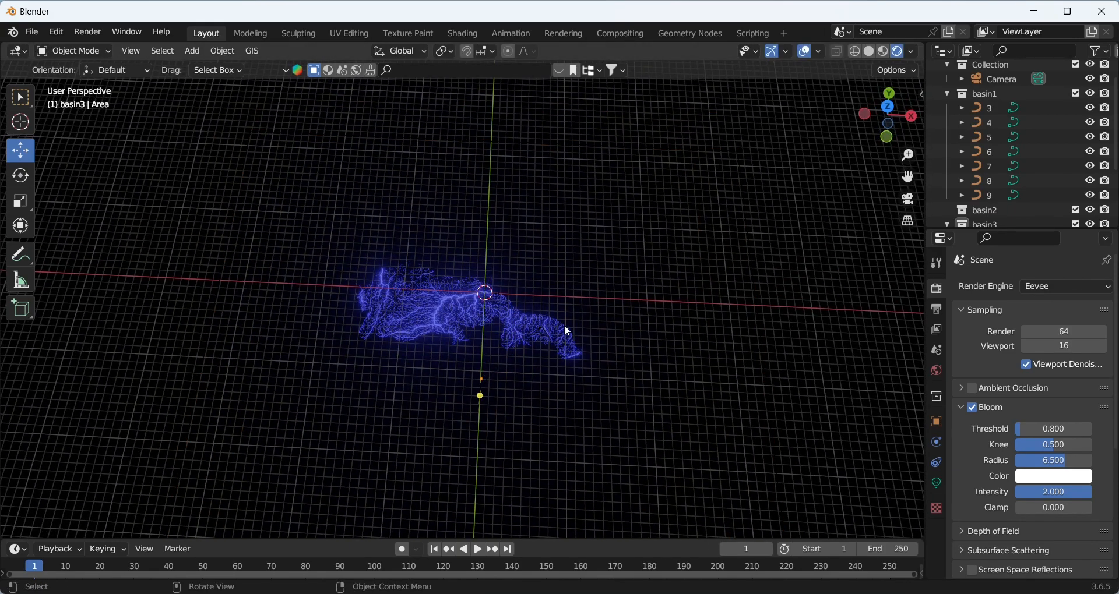
scroll(530, 325, up, 2)
scroll(531, 326, up, 2)
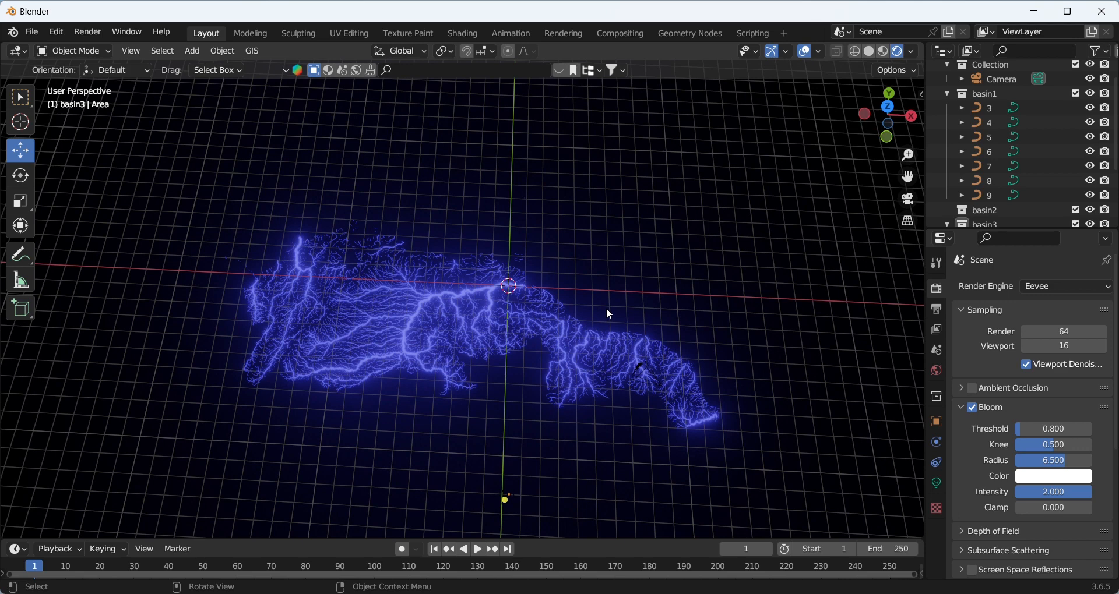
scroll(1070, 122, up, 1)
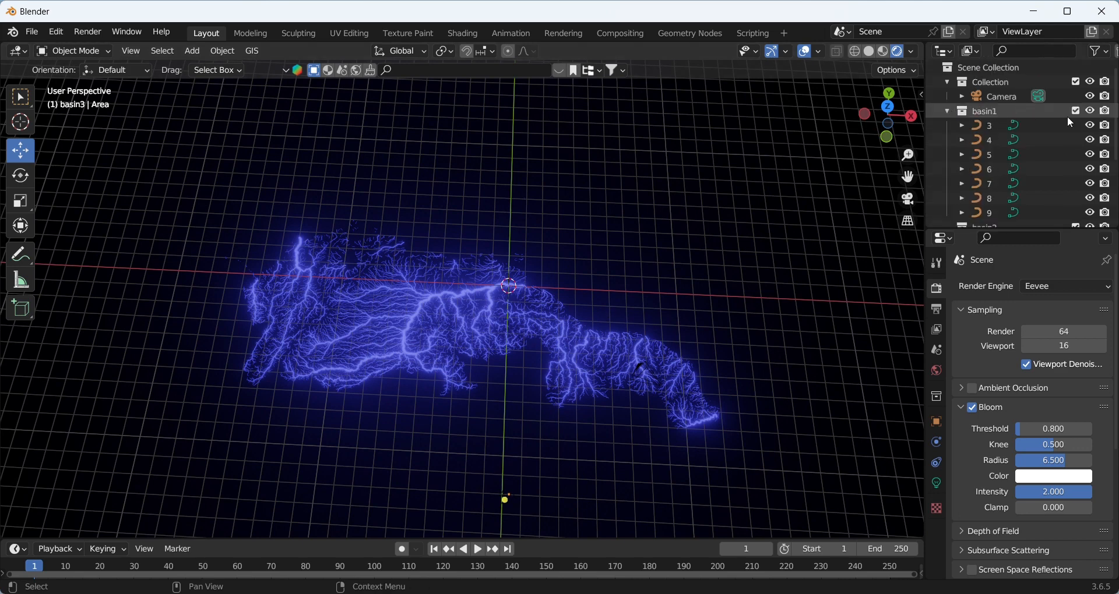
Hide the basin1 collection in the viewport, collapse it and select the area light
click(1090, 111)
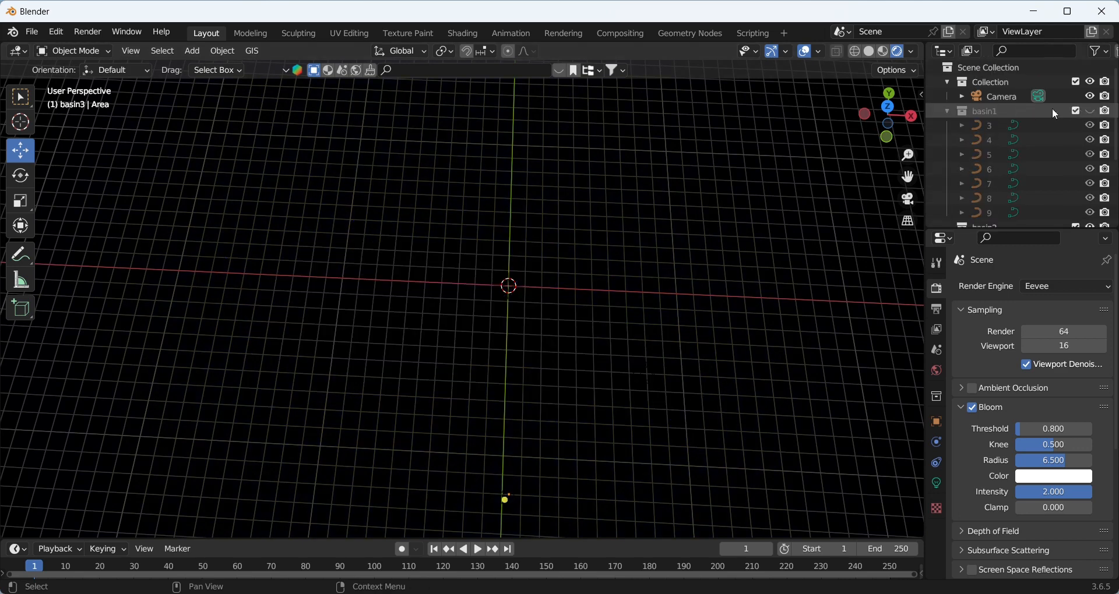
click(948, 112)
drag(998, 156, 994, 226)
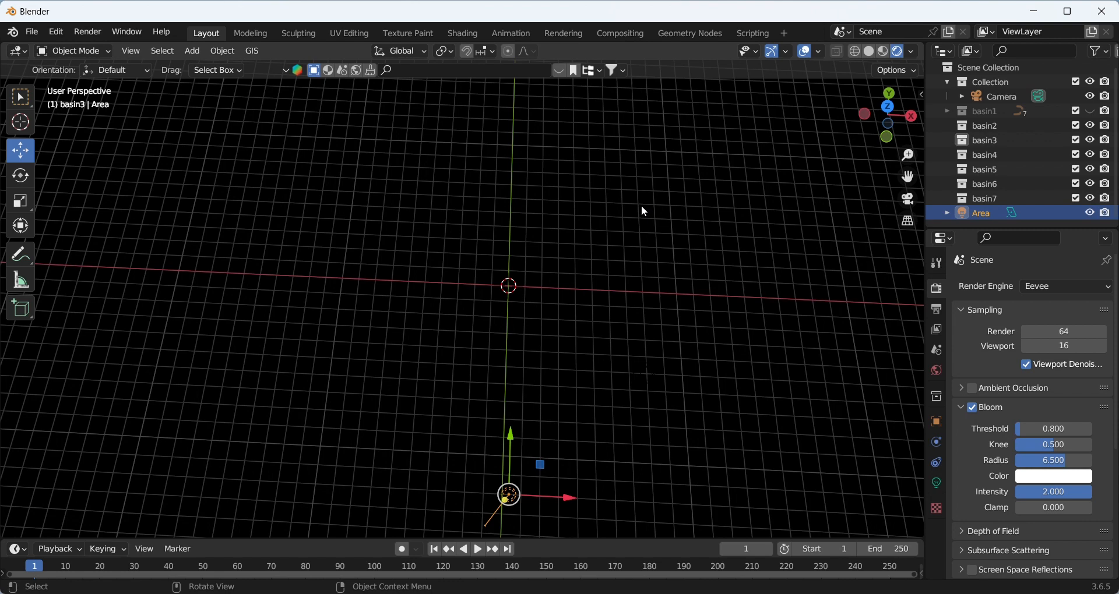
Import the shapefile 10.shp from the basin2 folder with the default import settings
click(254, 51)
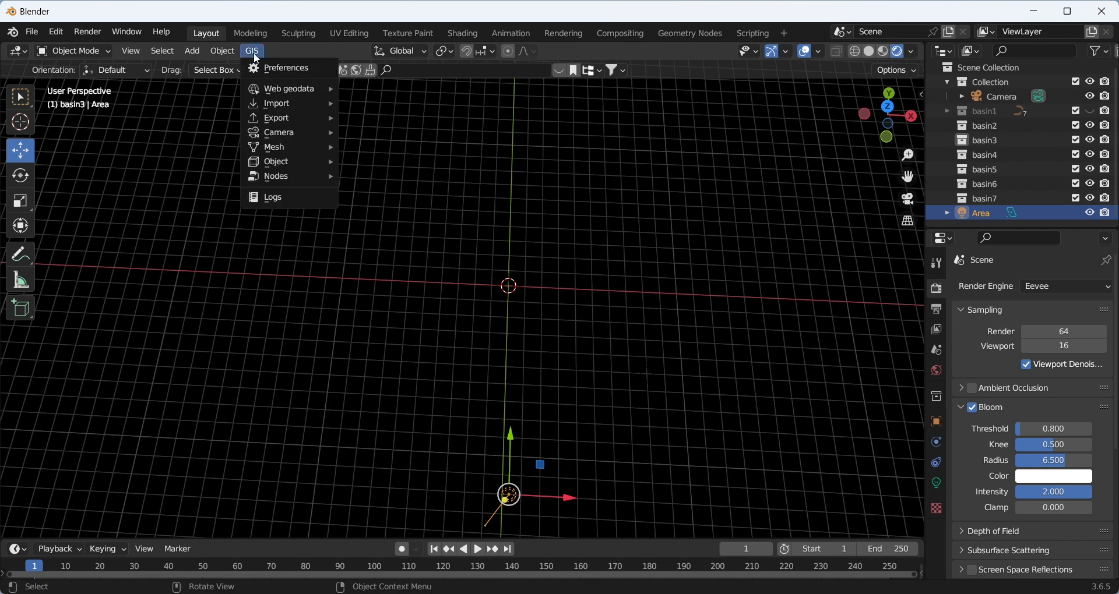
mouse_move(292, 103)
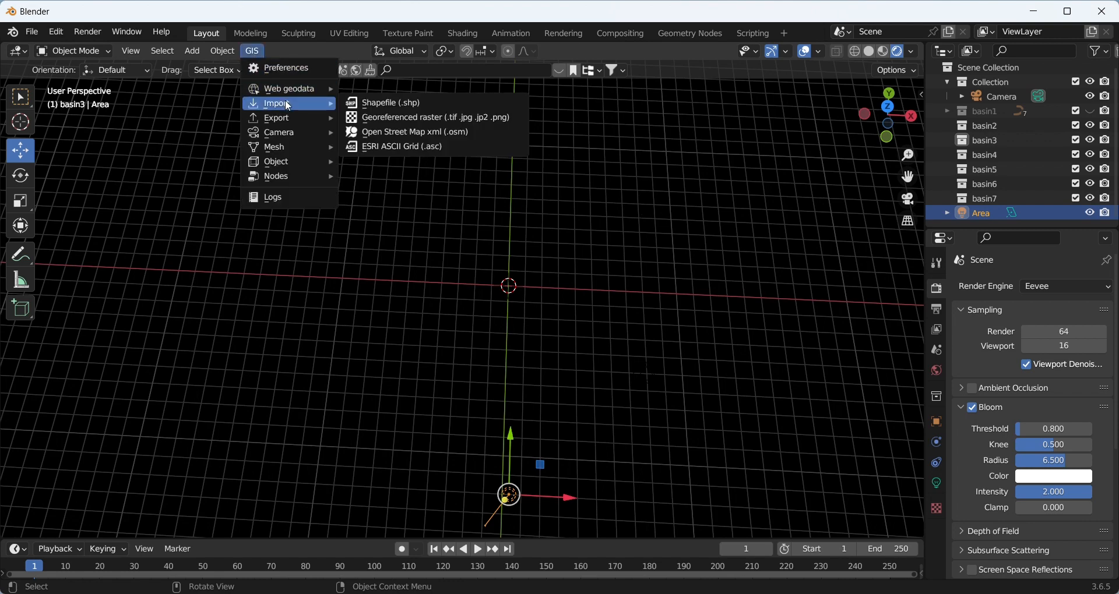
click(374, 102)
click(401, 87)
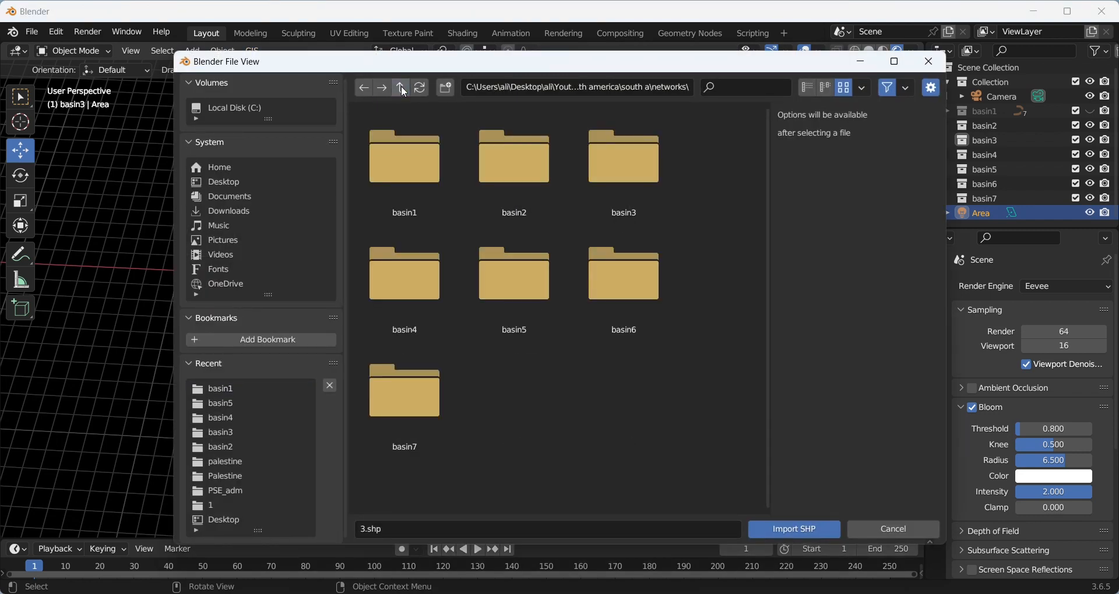
double_click(531, 169)
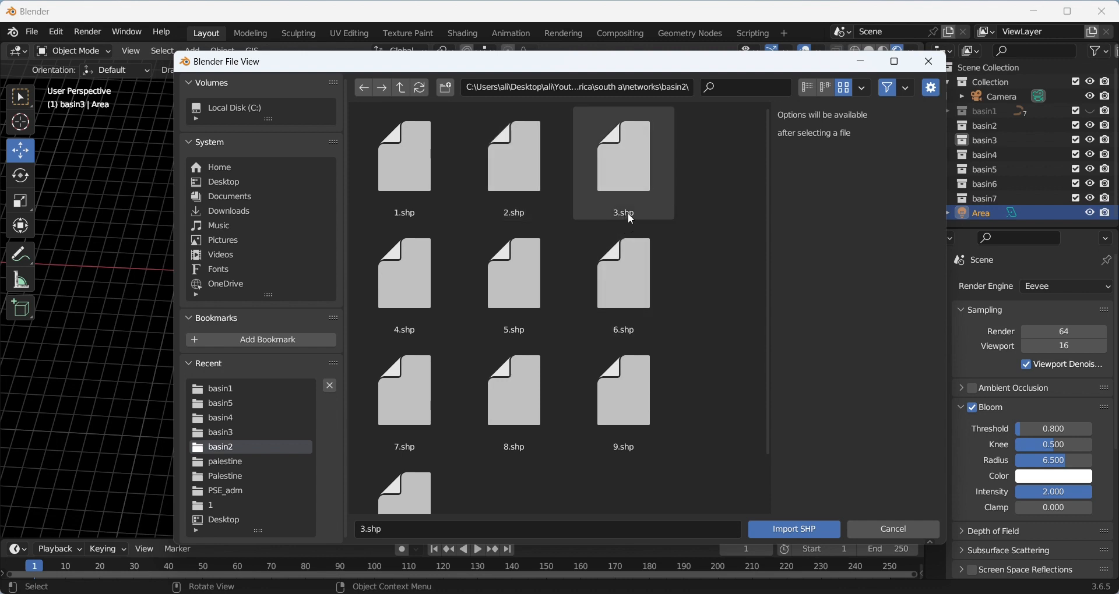
click(637, 180)
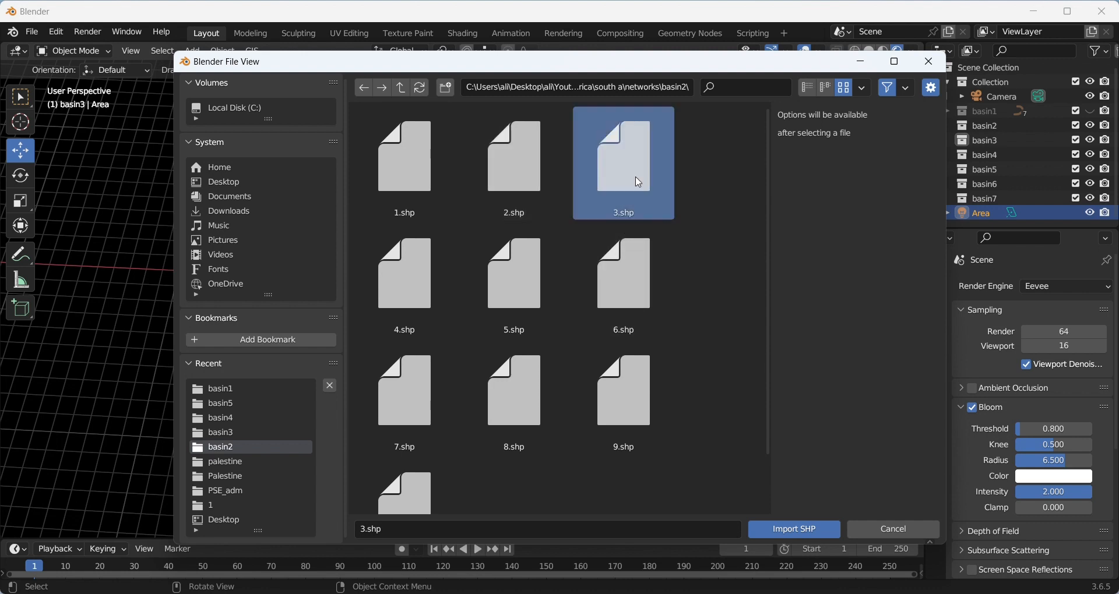
scroll(590, 333, down, 2)
click(398, 465)
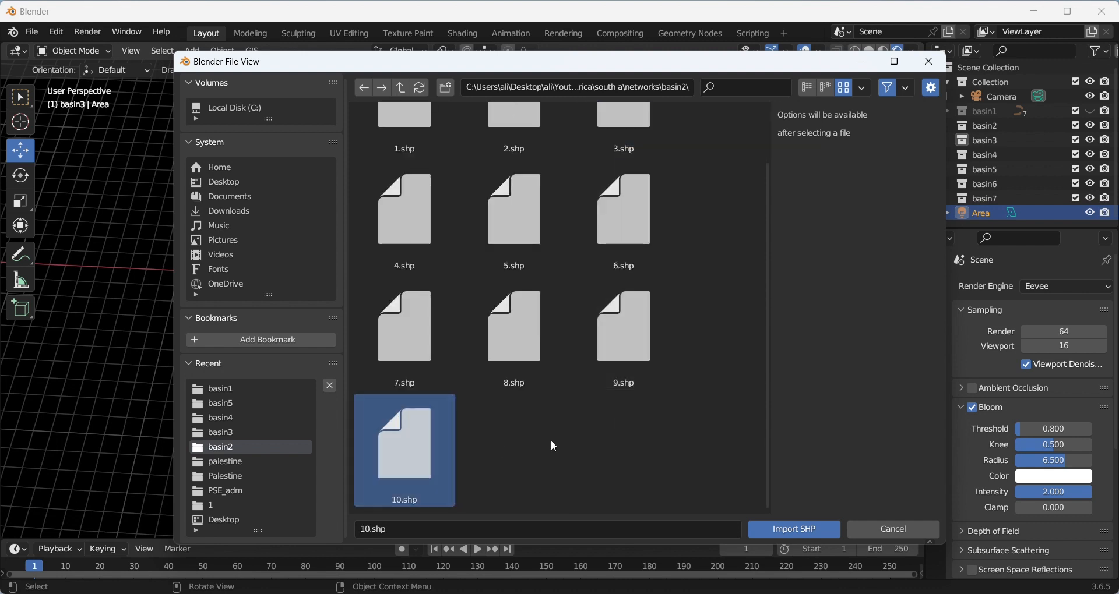
click(598, 435)
double_click(393, 451)
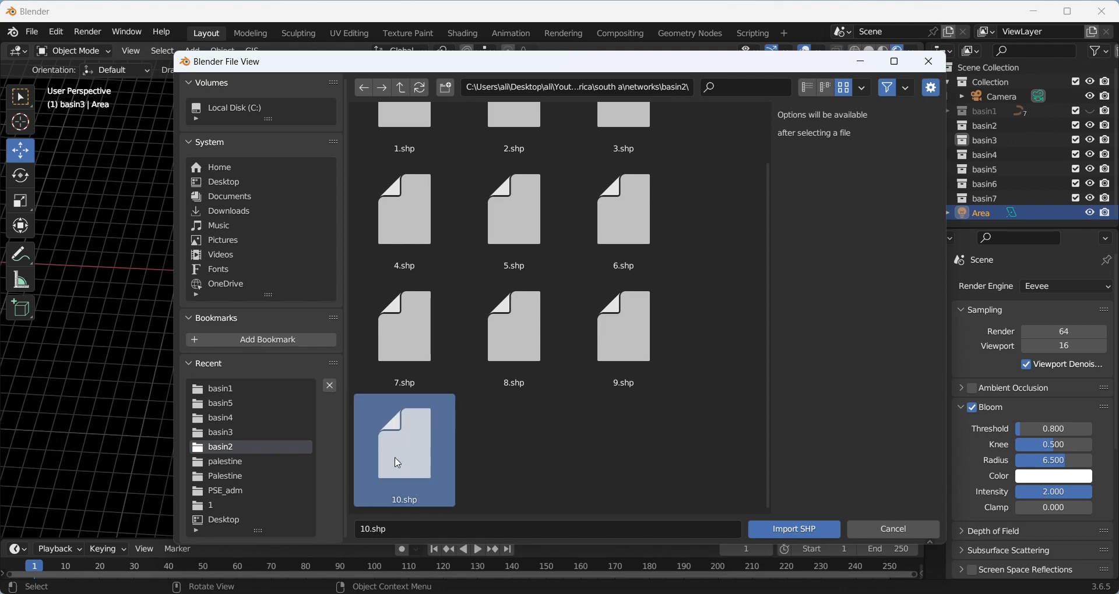
click(471, 580)
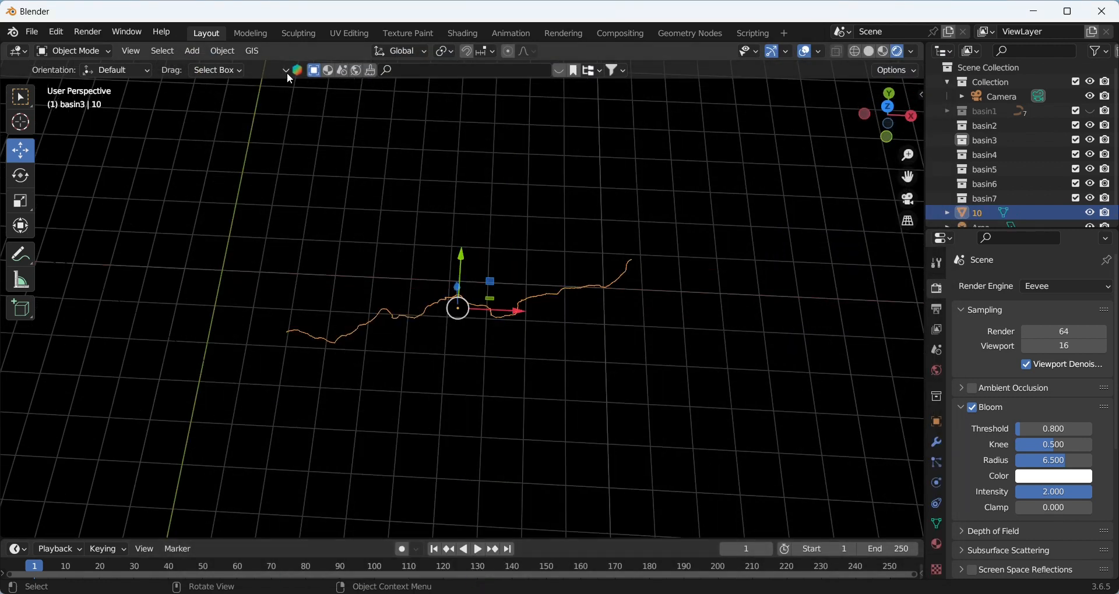
Import the shapefile 9.shp from the basin2 folder with the default settings
click(259, 51)
mouse_move(286, 103)
click(393, 104)
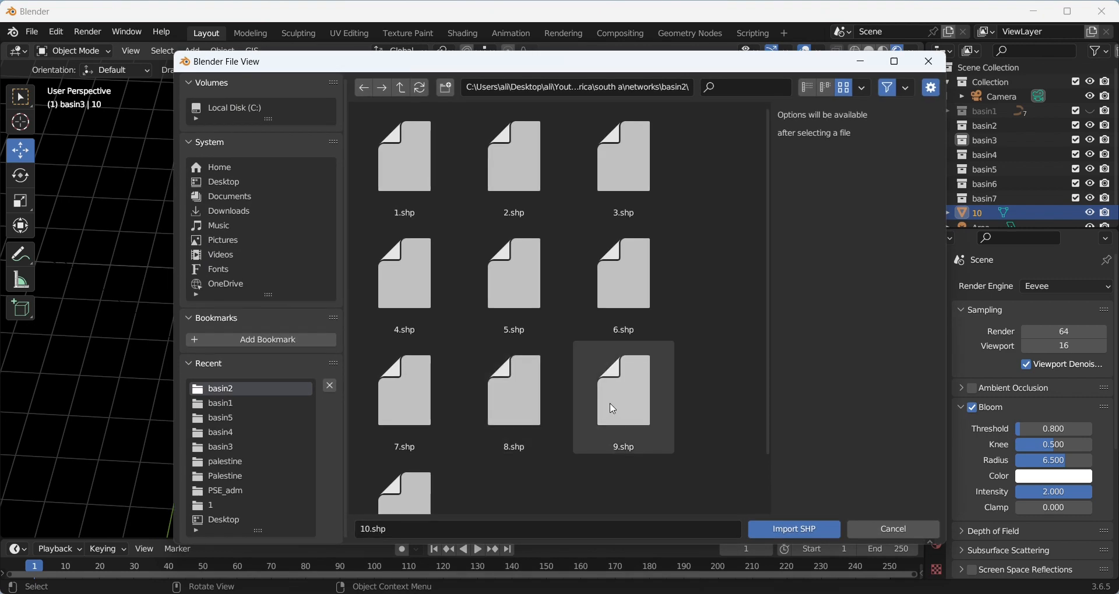
double_click(624, 400)
click(673, 548)
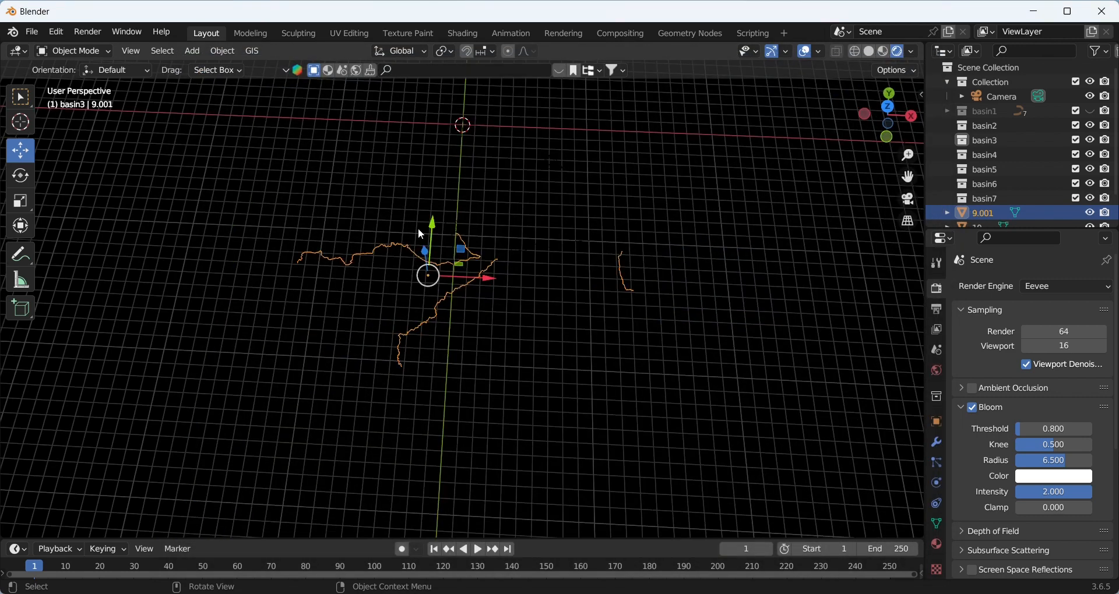
Import the shapefile 8.shp from the basin2 folder with the default settings
click(254, 50)
mouse_move(286, 101)
click(392, 102)
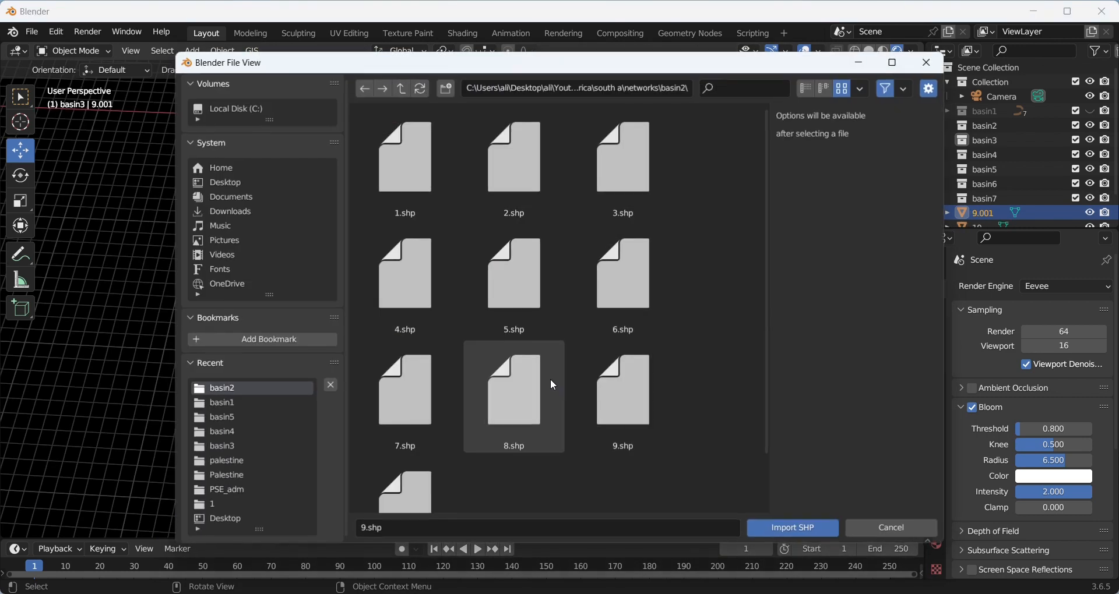
click(540, 411)
double_click(539, 410)
click(557, 547)
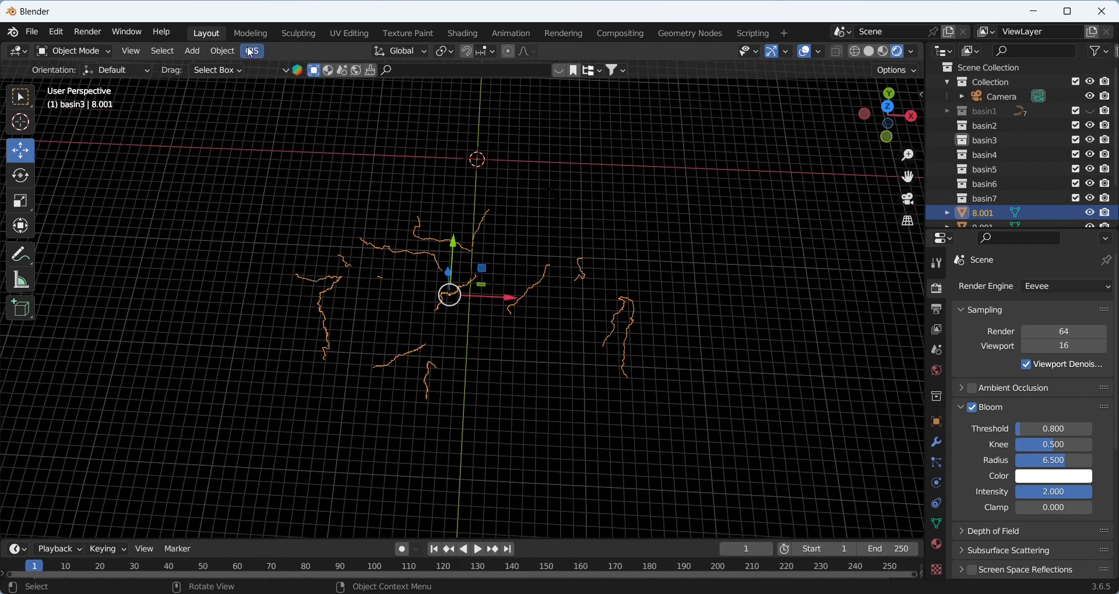
Import the shapefile 7.shp from the basin2 folder with the default settings
click(250, 49)
mouse_move(308, 104)
click(379, 103)
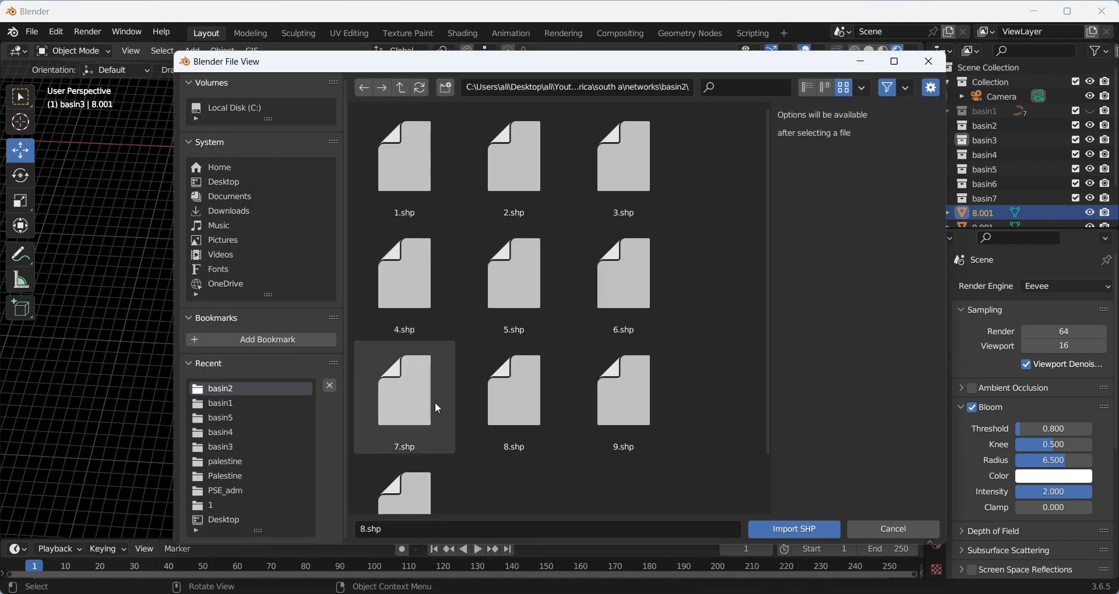
double_click(417, 416)
click(472, 569)
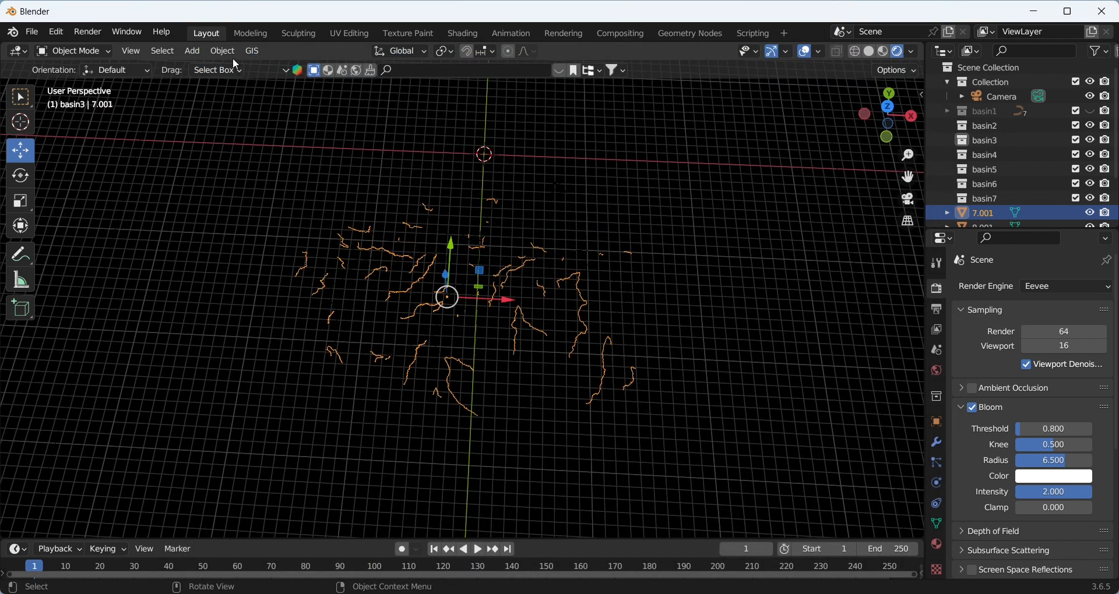
Import the shapefile 6.shp from the basin2 folder with the default settings
click(252, 51)
mouse_move(289, 104)
click(379, 104)
double_click(405, 233)
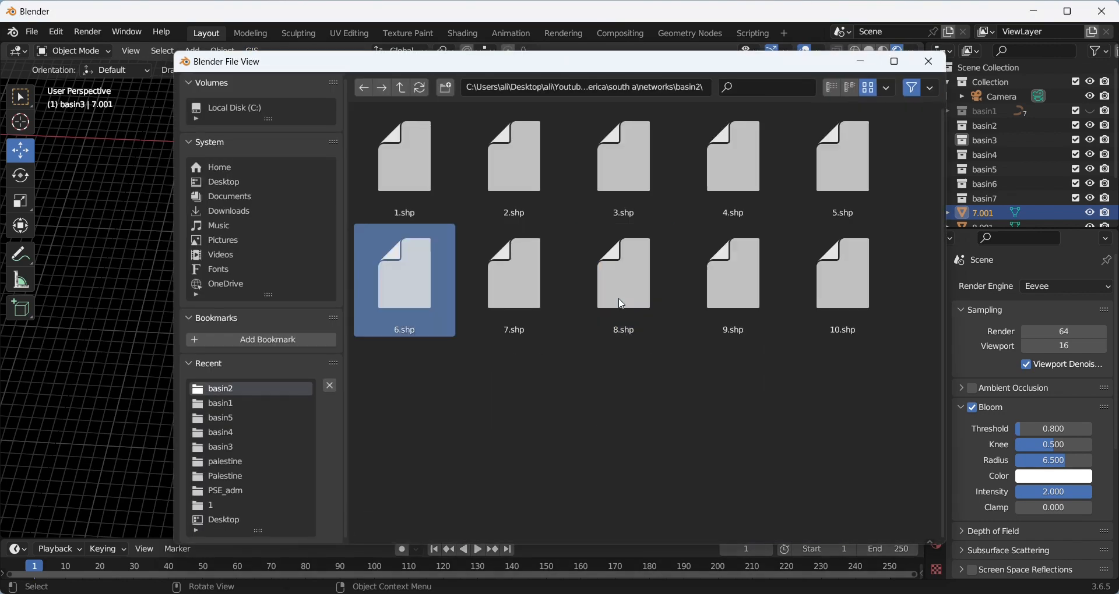
click(617, 450)
Import the shapefile 5.shp from the basin2 folder with the default settings
click(253, 51)
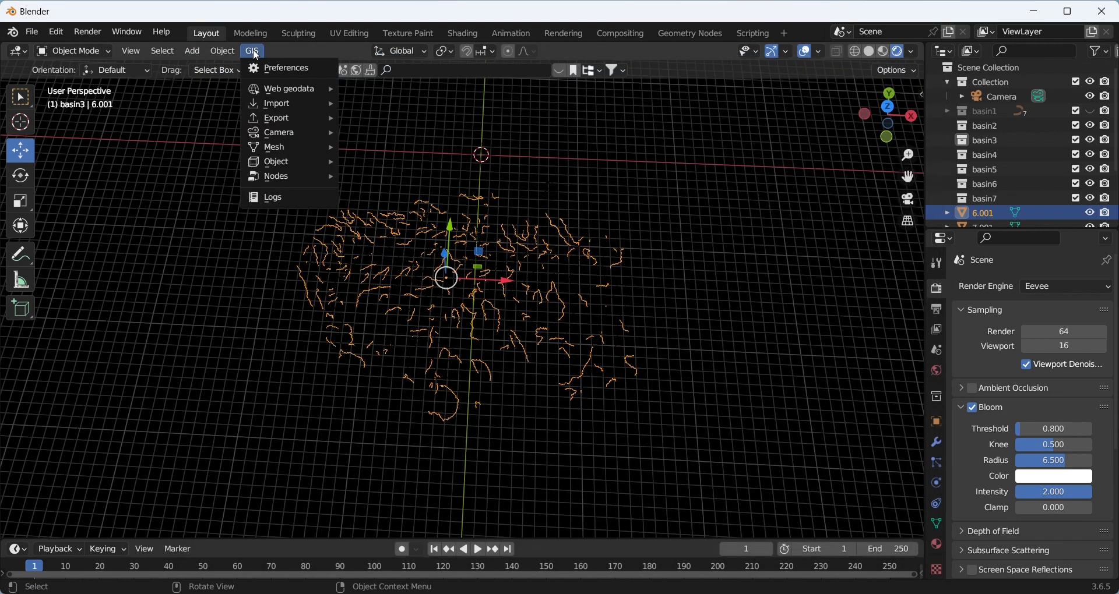
mouse_move(294, 107)
click(362, 103)
double_click(522, 318)
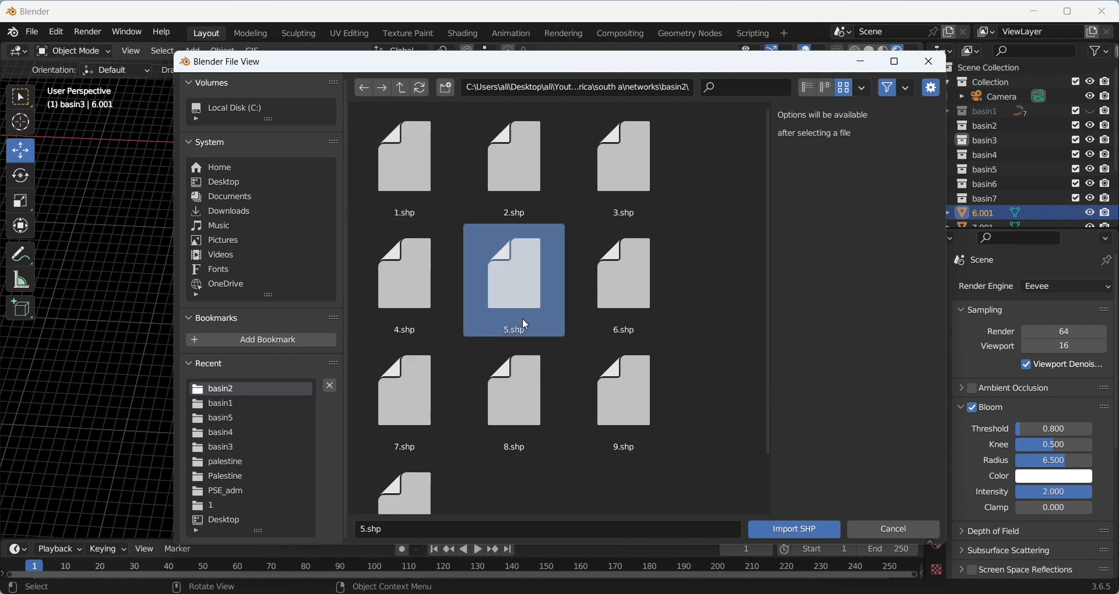
click(556, 472)
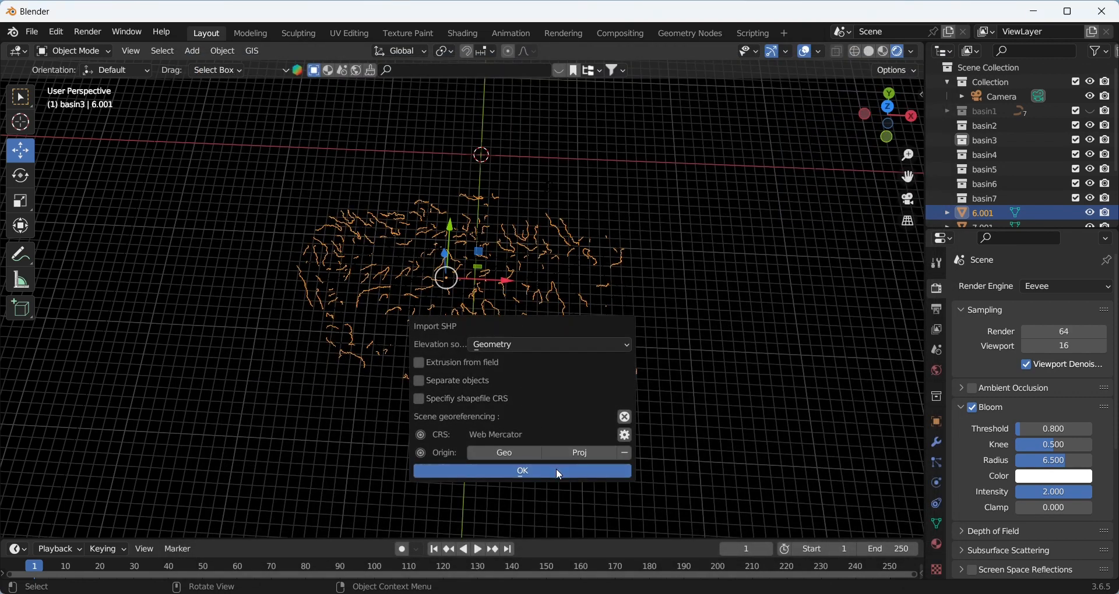
Import the shapefile 4.shp from the basin2 folder with the default settings
click(254, 51)
mouse_move(295, 105)
click(362, 102)
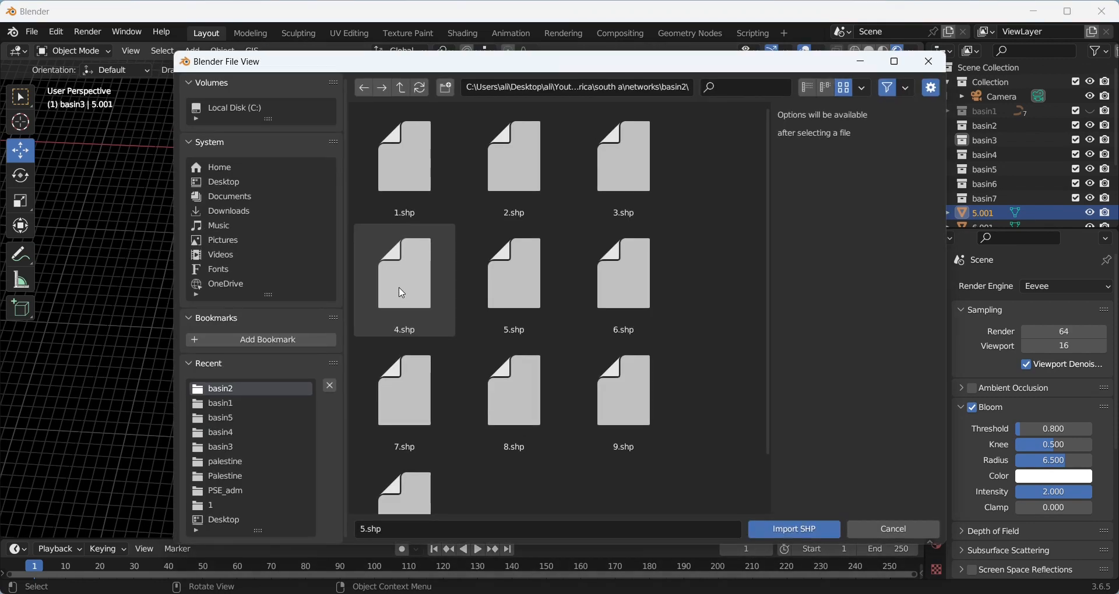
double_click(402, 293)
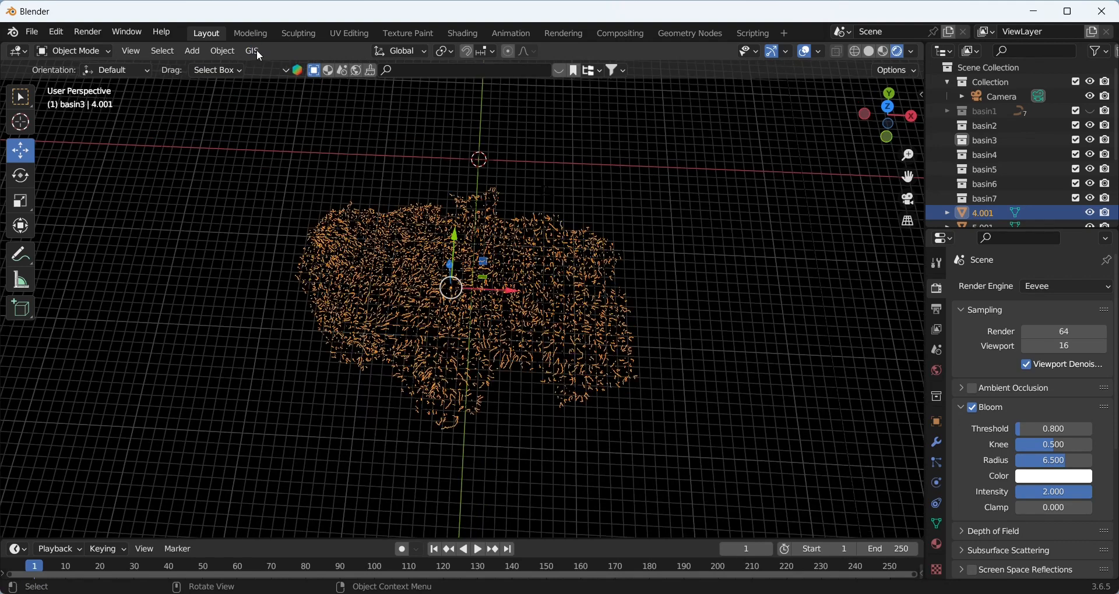
Import the shapefile 3.shp from the basin2 folder with the default settings
click(257, 51)
mouse_move(313, 103)
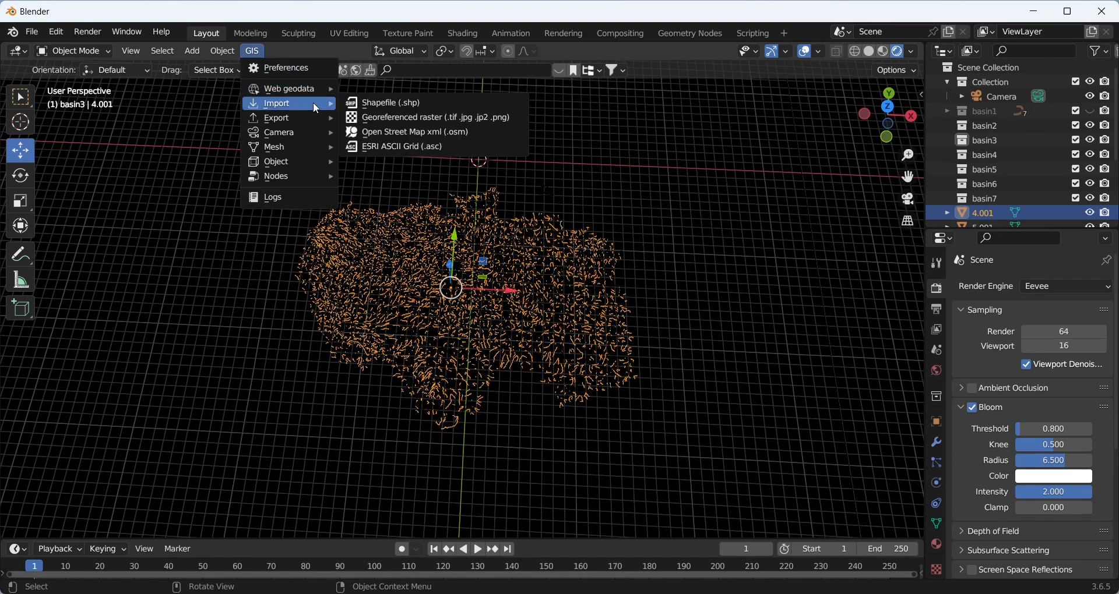
click(379, 103)
double_click(606, 158)
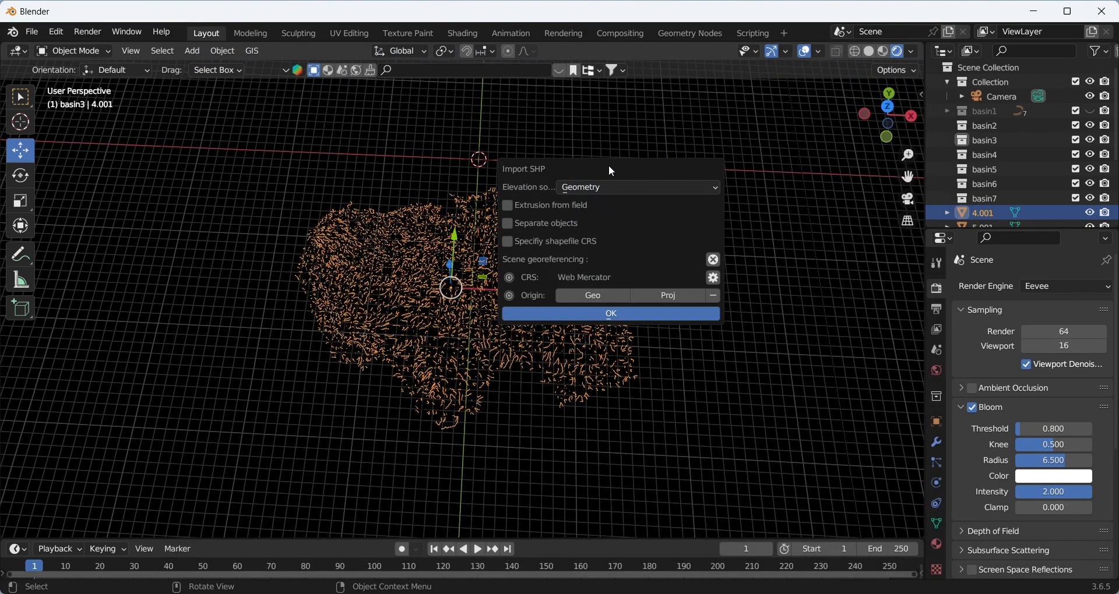
click(600, 315)
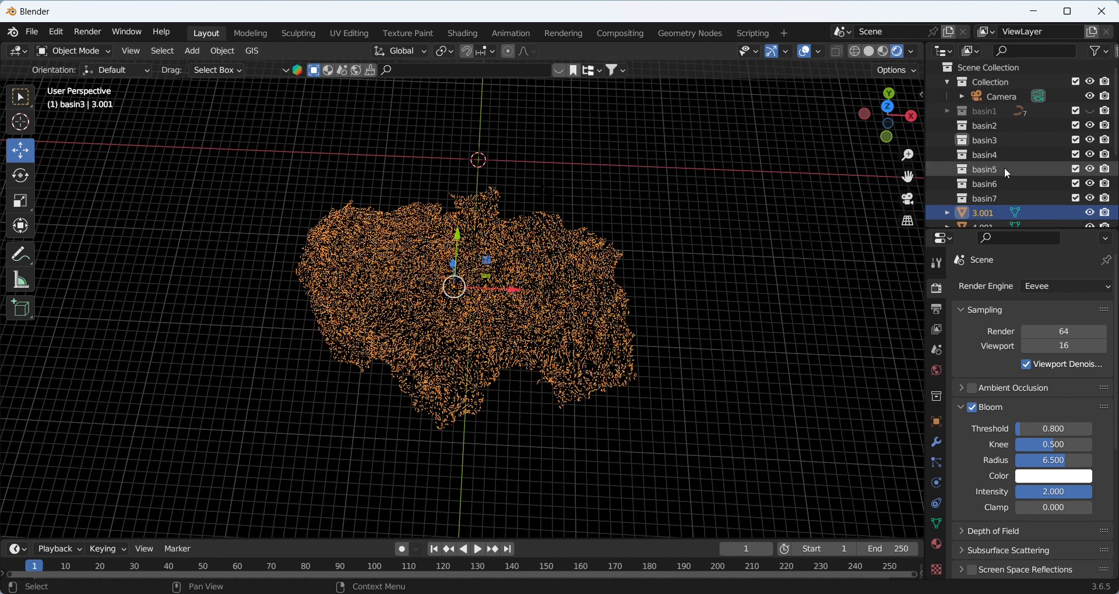
Select the newly imported river meshes from 3.001 through 10 and move them into the basin2 collection
scroll(1004, 169, down, 4)
click(985, 198)
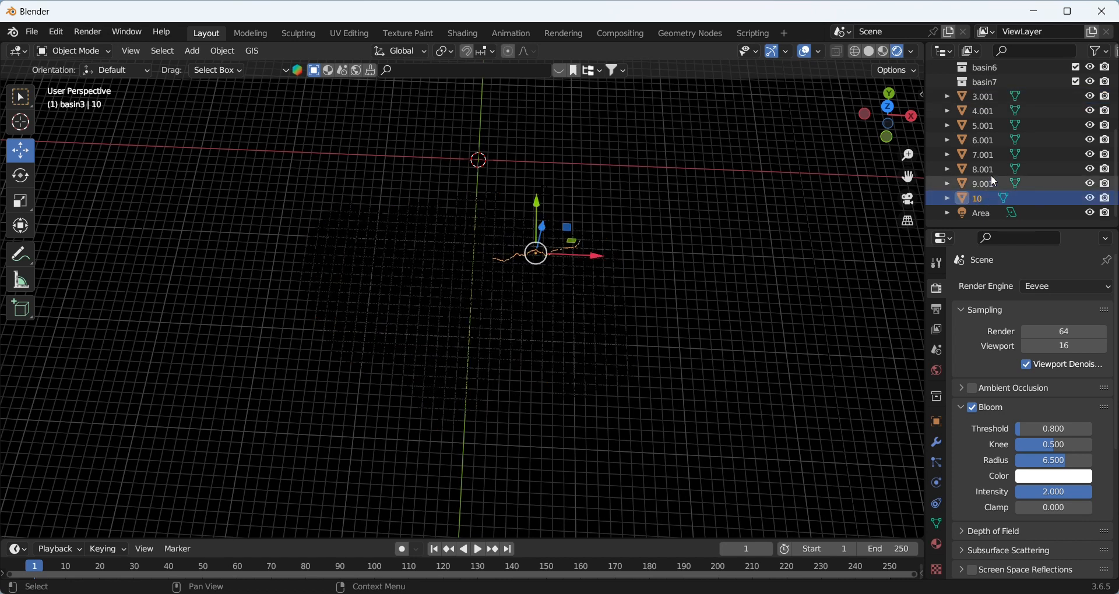
shift+click(981, 98)
scroll(997, 129, up, 4)
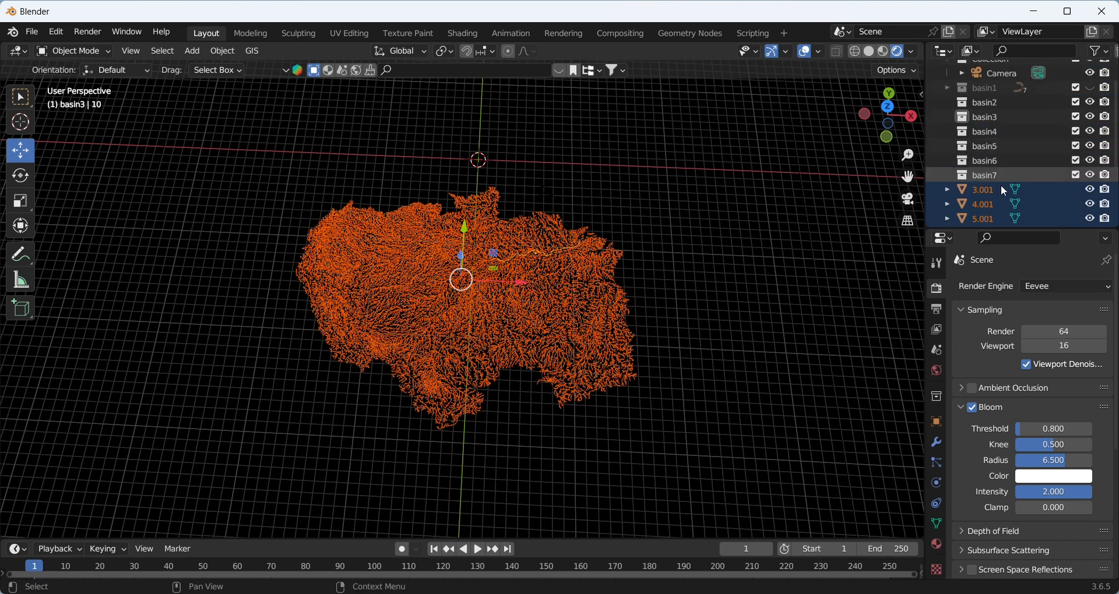
drag(989, 191, 998, 100)
Convert all selected basin2 river meshes to curves and deselect them
right_click(547, 267)
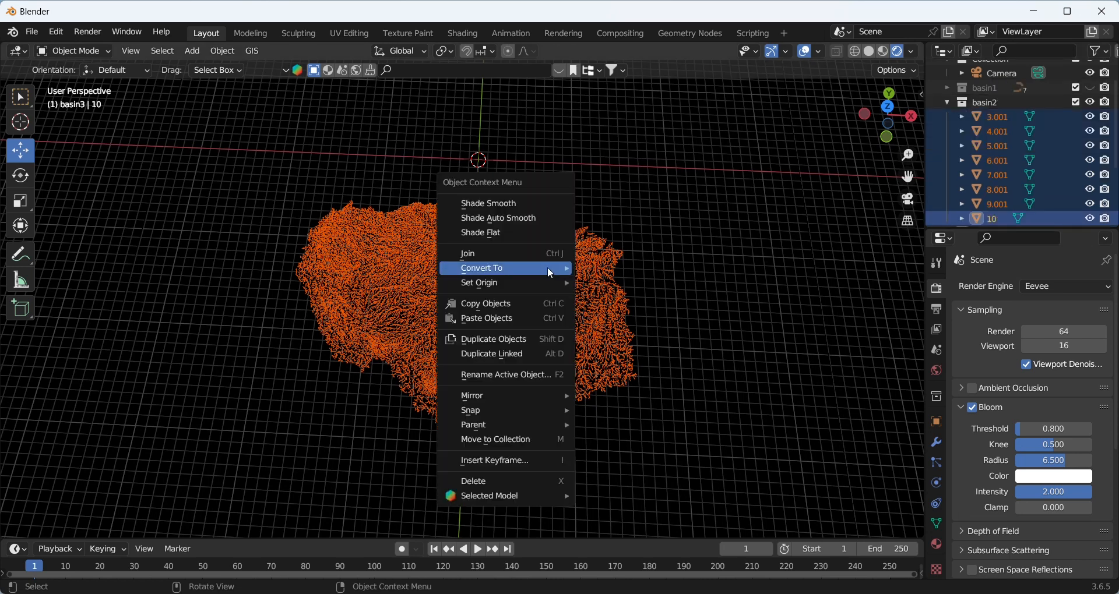
mouse_move(548, 267)
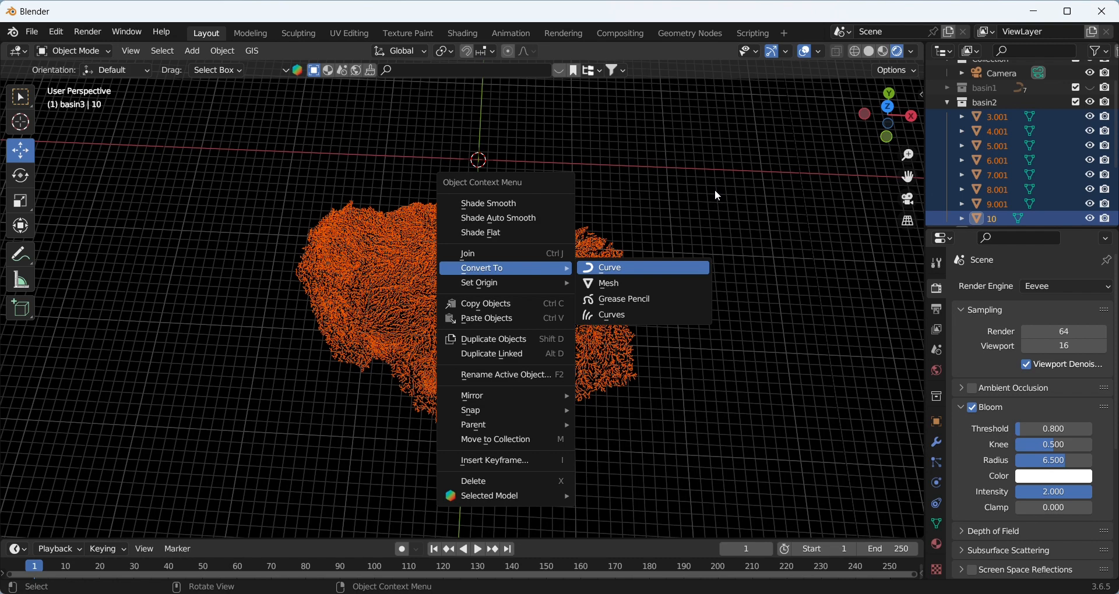
key(Return)
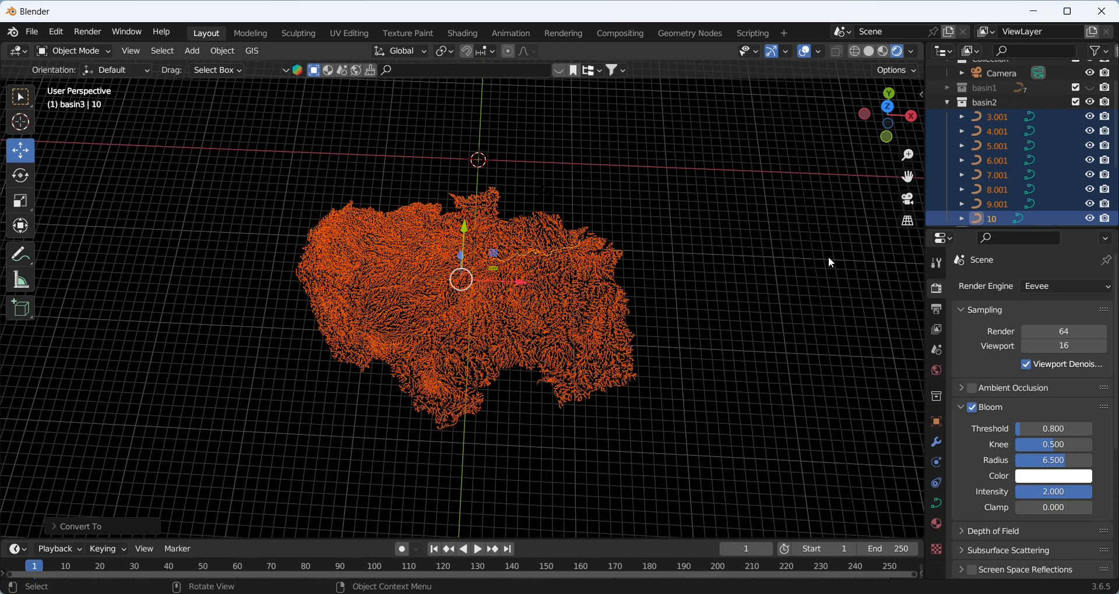
click(822, 274)
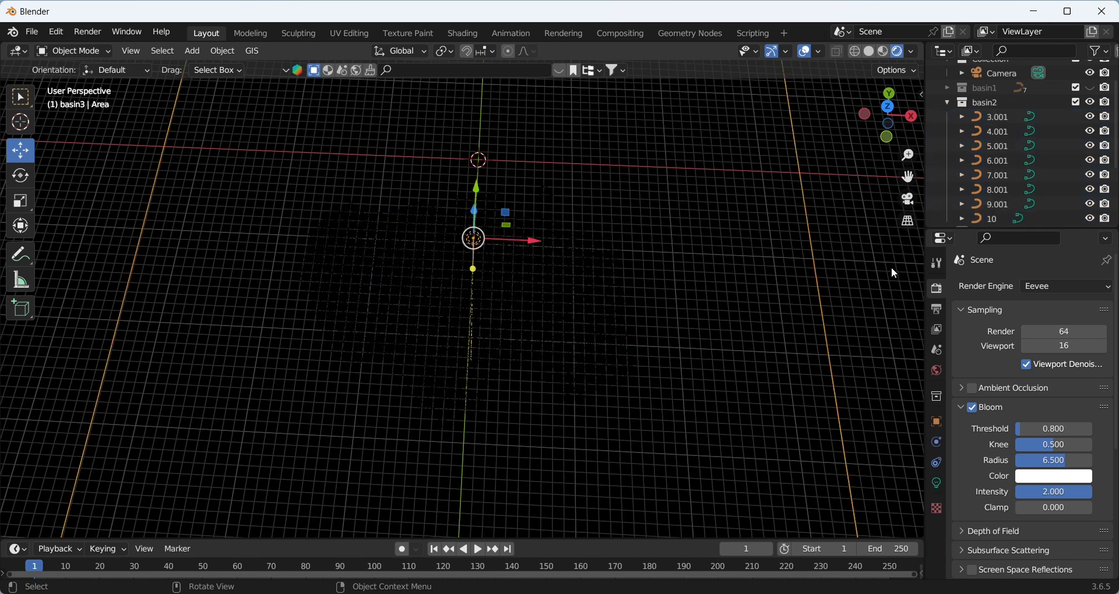
Set the round bevel depth of river curve 10 in basin2 to 0.09 m
click(988, 219)
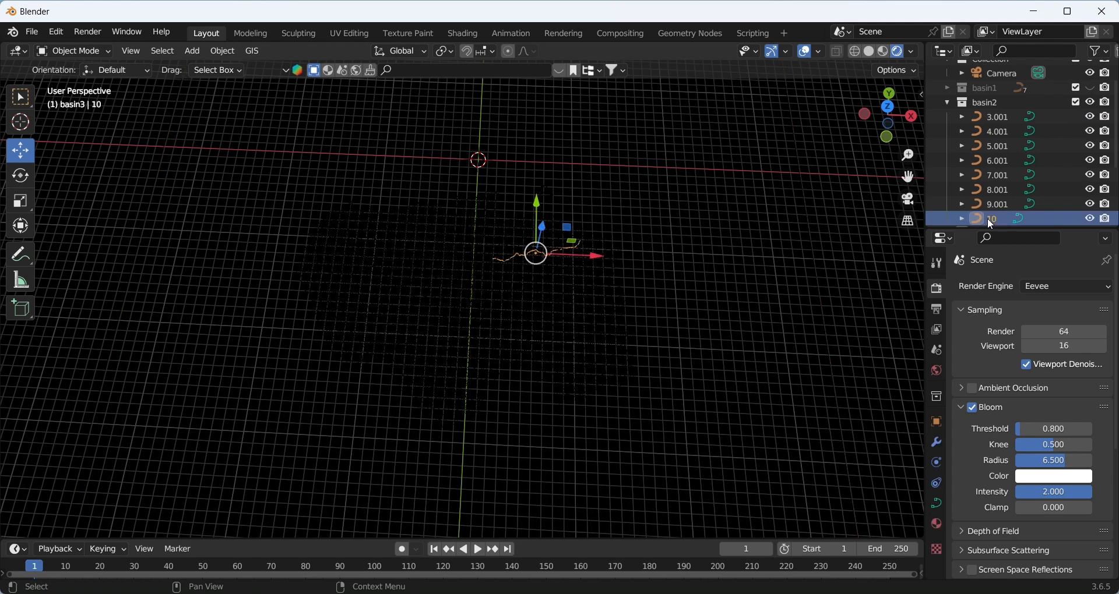
click(939, 505)
scroll(1012, 476, down, 2)
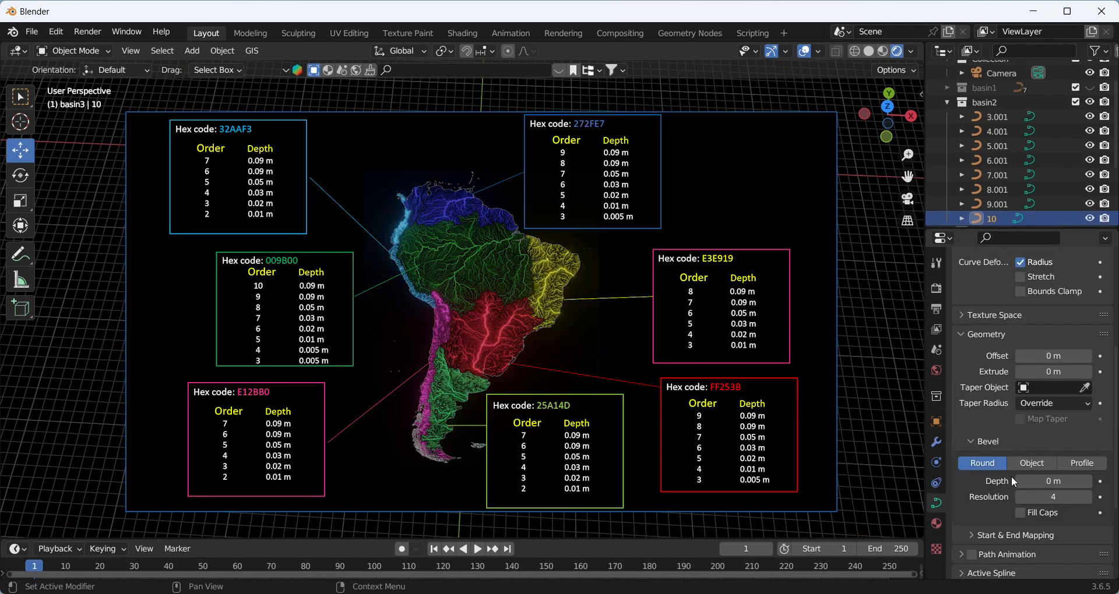
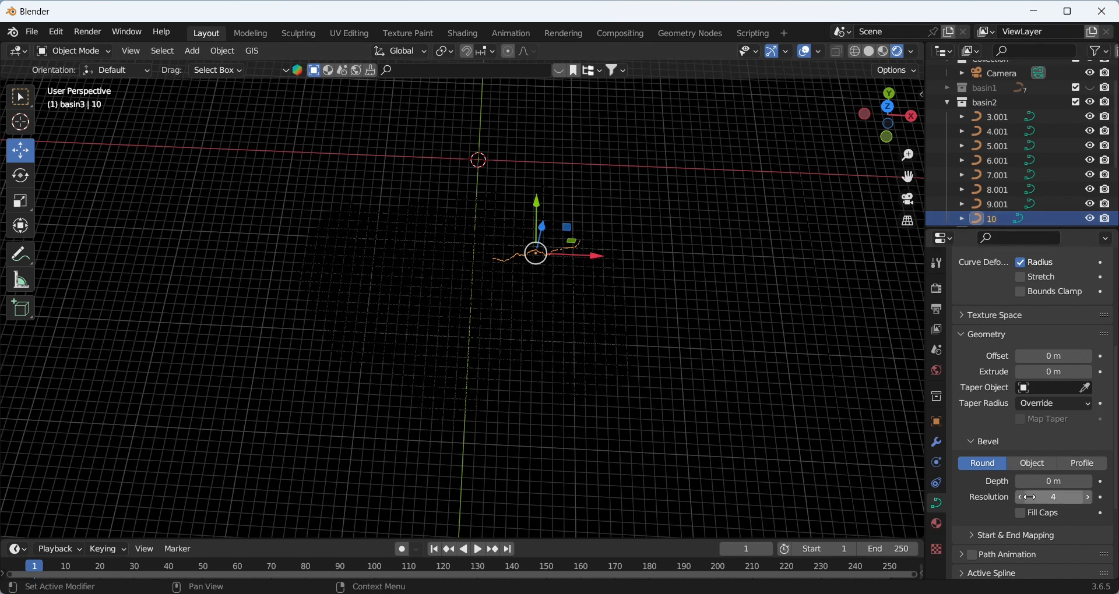
click(1059, 485)
text(0)
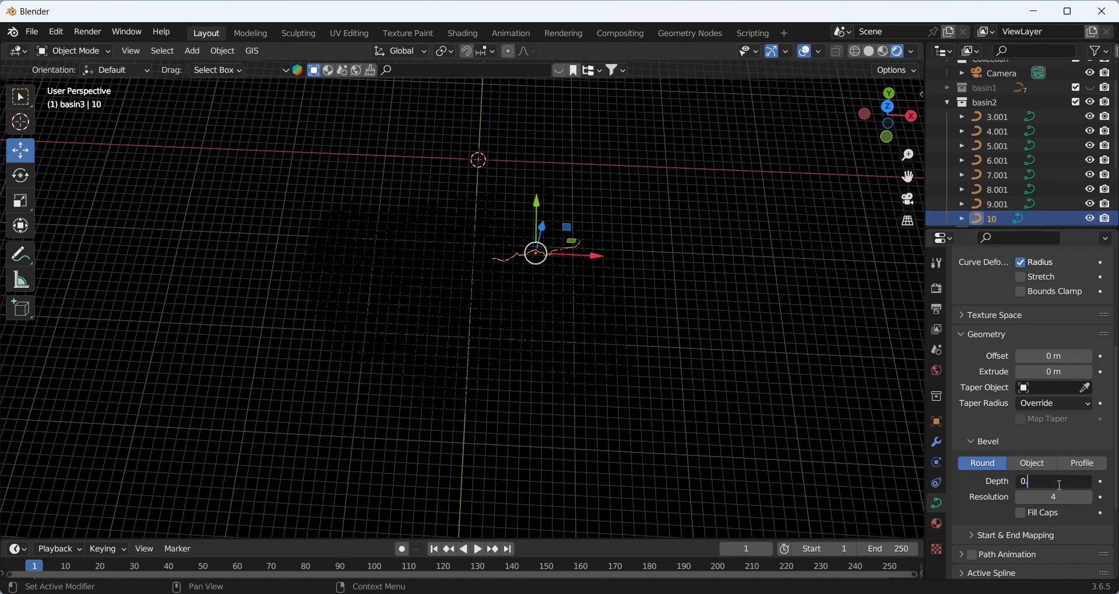
text(.09)
key(Return)
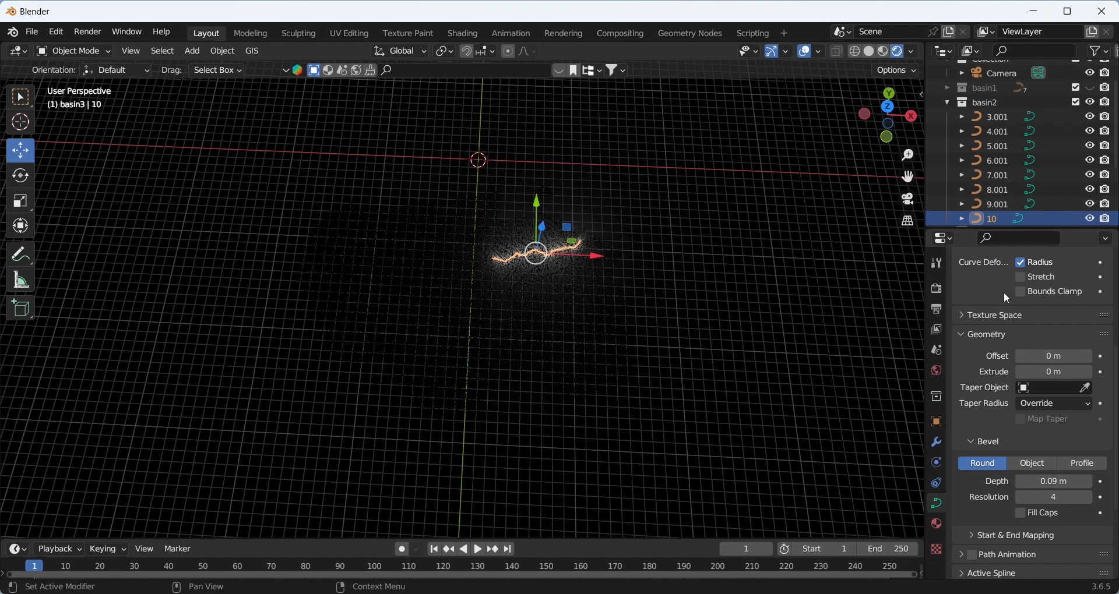
Set the bevel depth of river curve 9.001 in basin2 to 0.09 m
click(993, 203)
click(1059, 483)
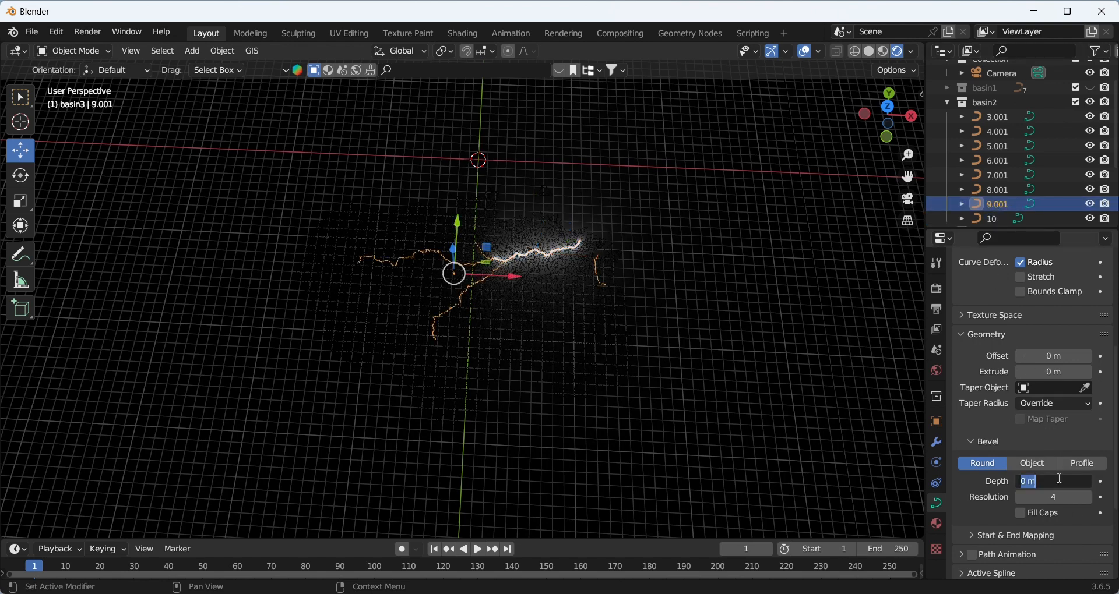
text(0.09)
key(Return)
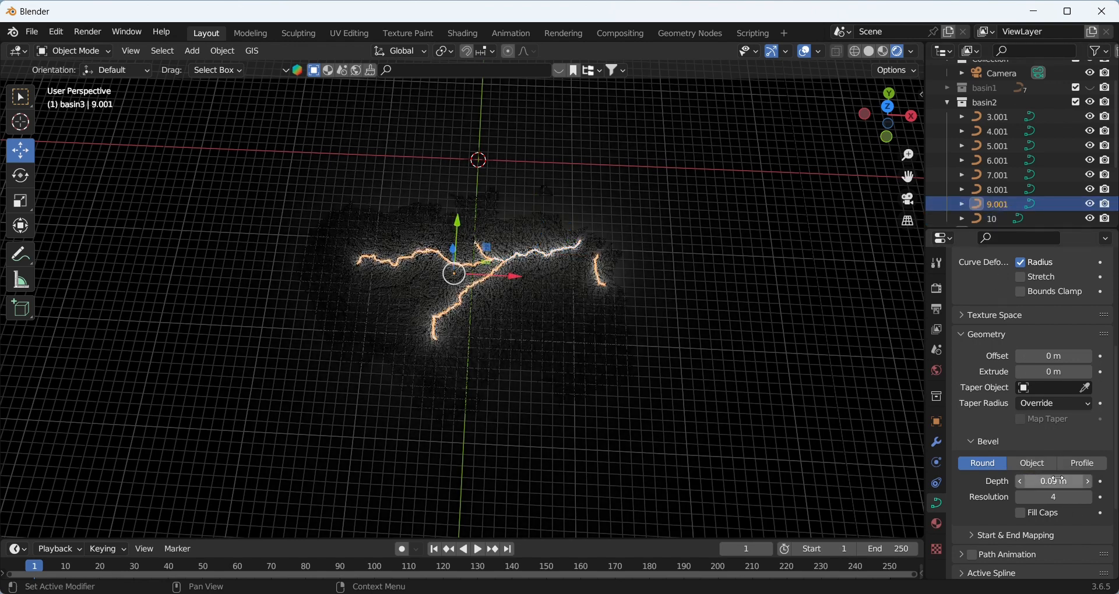
Set the bevel depth of curve 8.001 in basin2 to 0.05 m
click(999, 188)
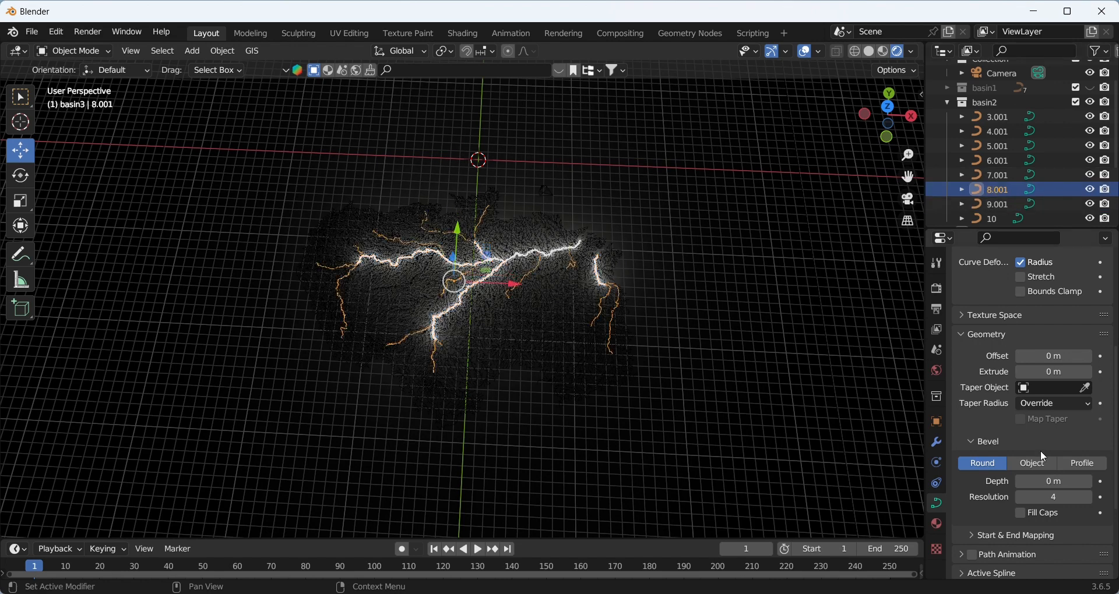
click(1054, 484)
text(0)
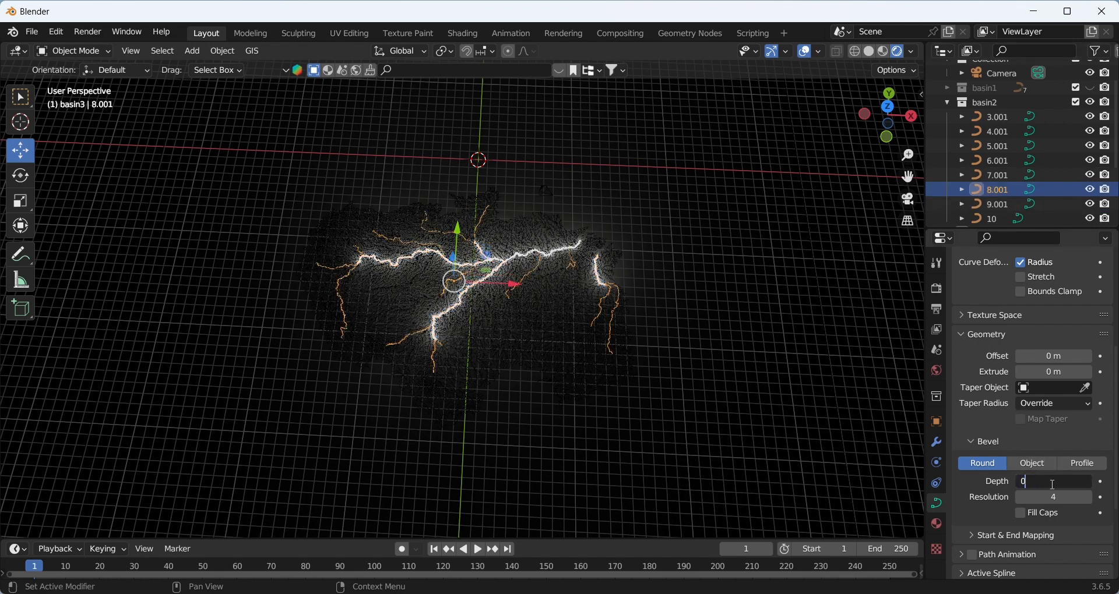
text(.05)
key(Return)
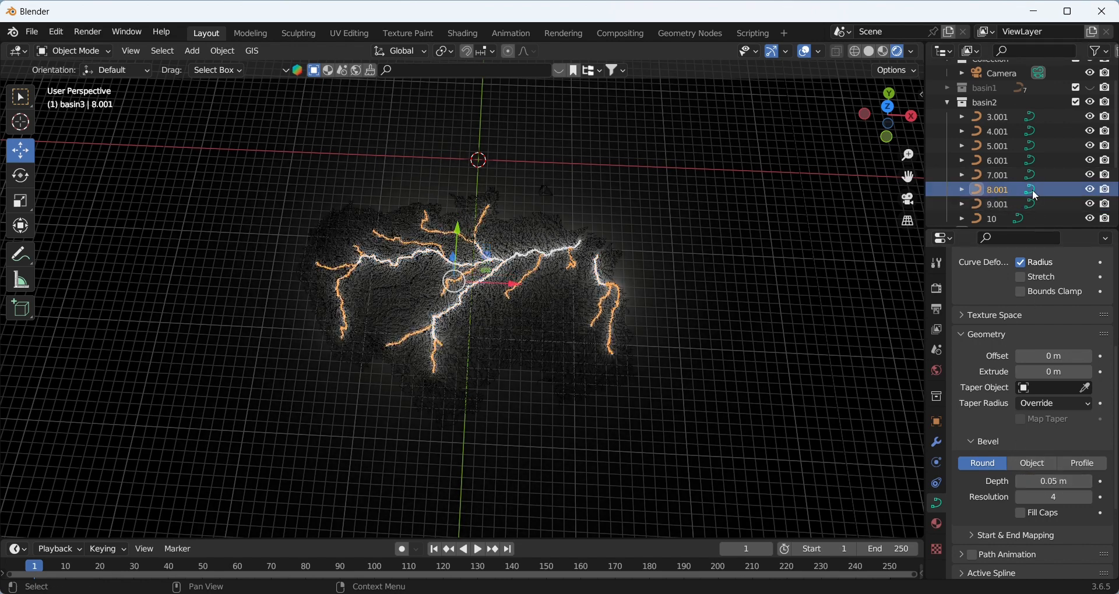
Set the bevel depth of curve 7.001 in basin2 to 0.03 m
click(1003, 175)
click(1052, 482)
text(0)
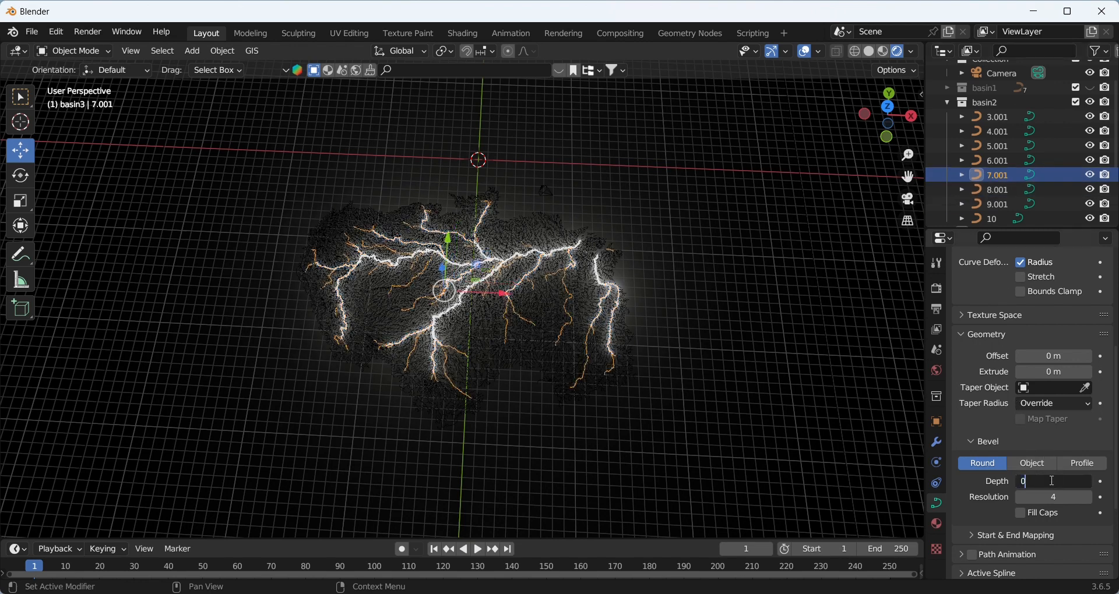
key(Return)
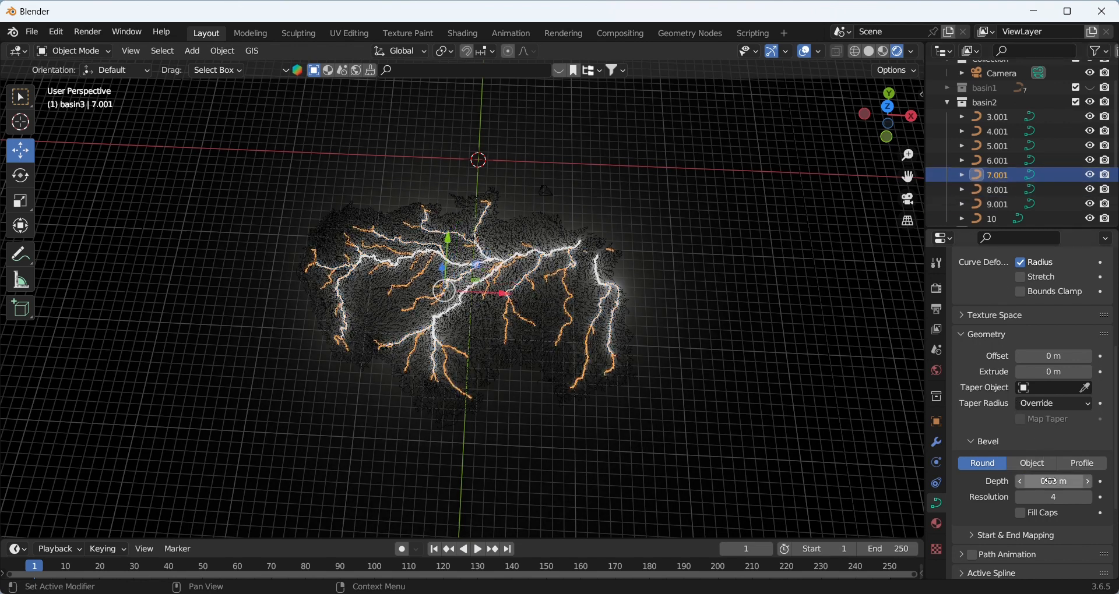
Set the bevel depth of curve 6.001 in basin2 to 0.02 m
click(998, 161)
click(1052, 481)
text(0.)
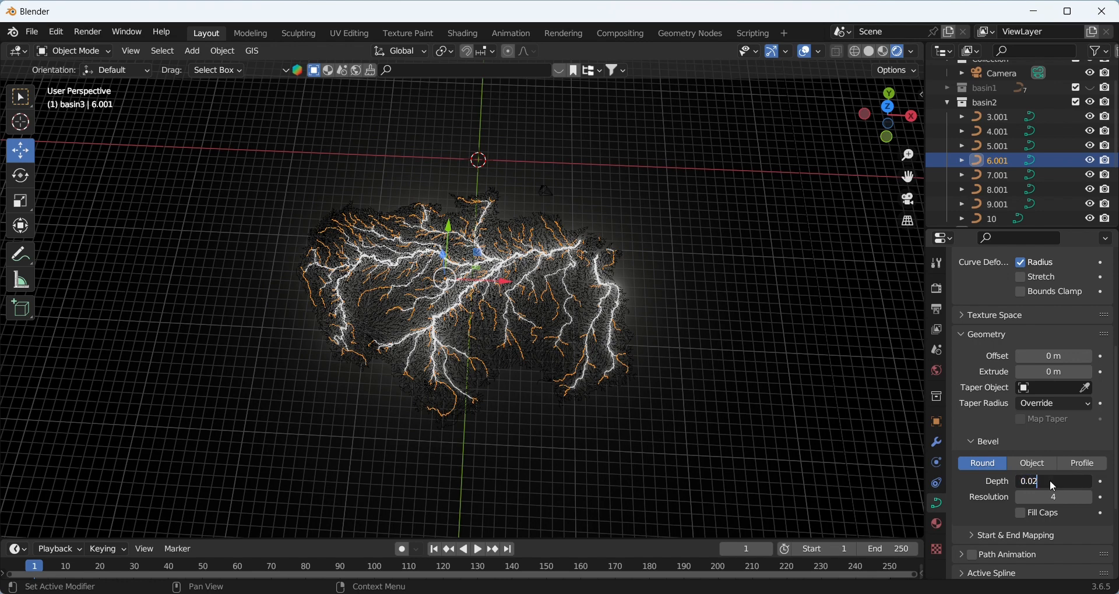
text(02)
key(Return)
Set the bevel depth of curve 5.001 in basin2 to 0.01 m
click(1001, 145)
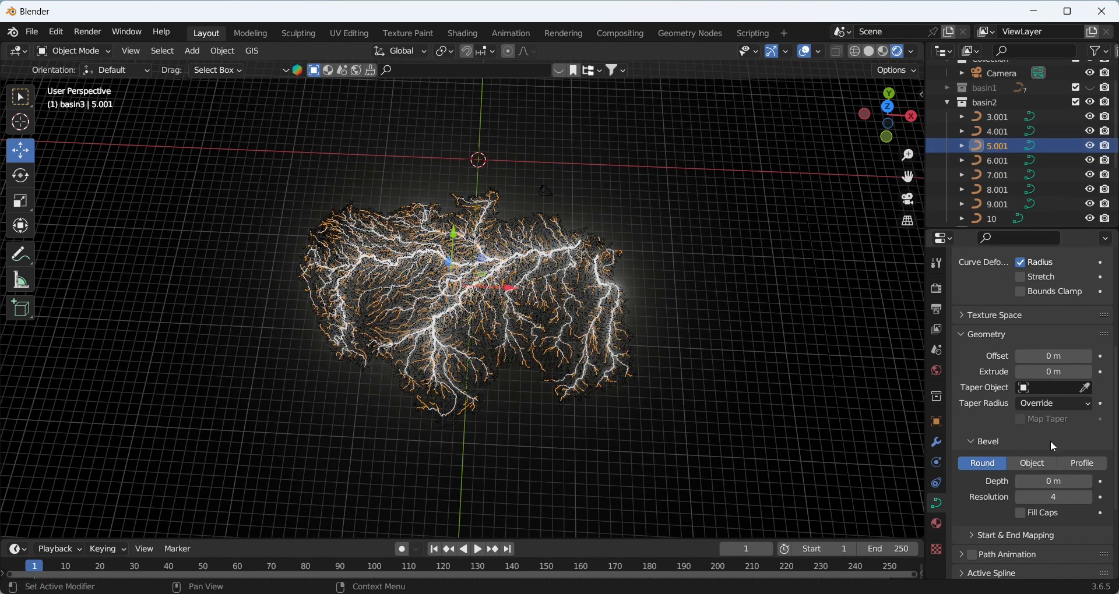
click(1060, 481)
text(0.01)
key(Return)
Set the bevel depth of curve 4.001 in basin2 to 0.005 m
click(1001, 132)
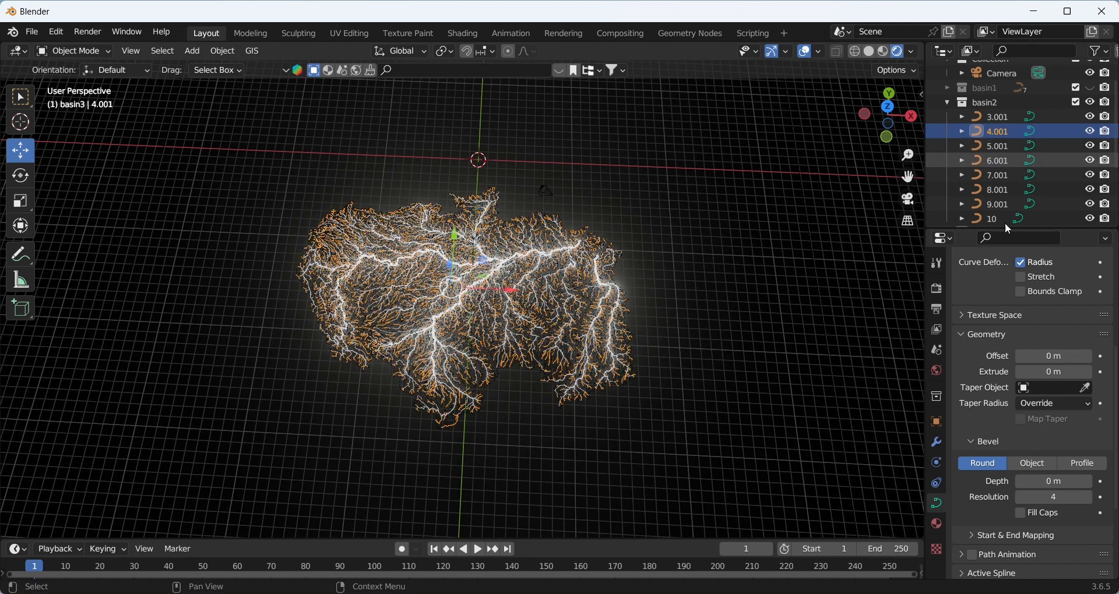
click(1052, 480)
text(0.0)
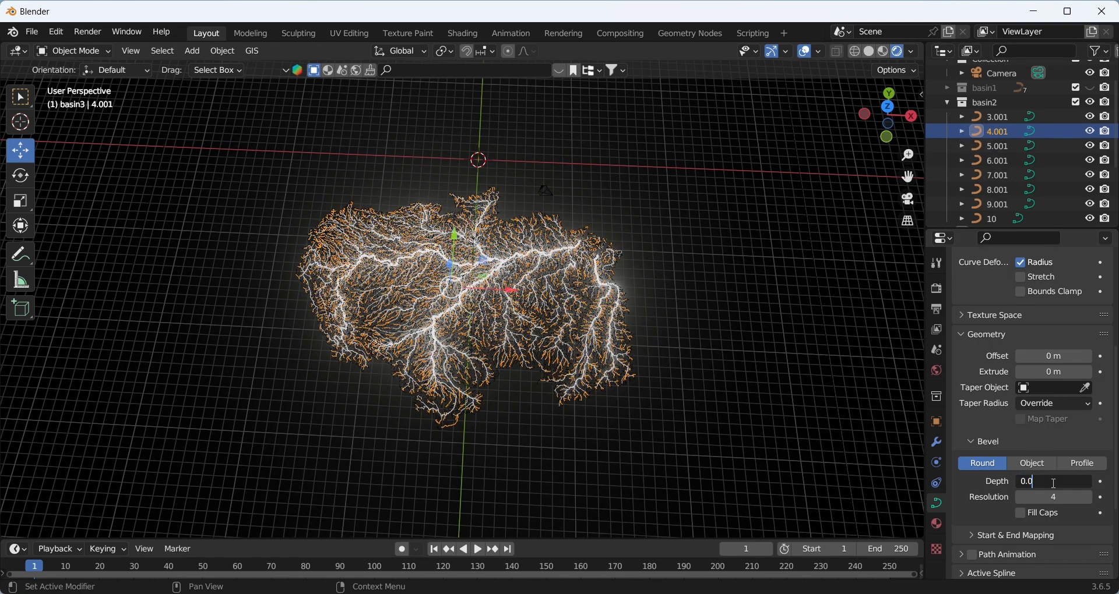
text(05)
key(Return)
Set the bevel depth of curve 3.001 in basin2 to 0.005 m and deselect it
click(1000, 119)
click(1067, 483)
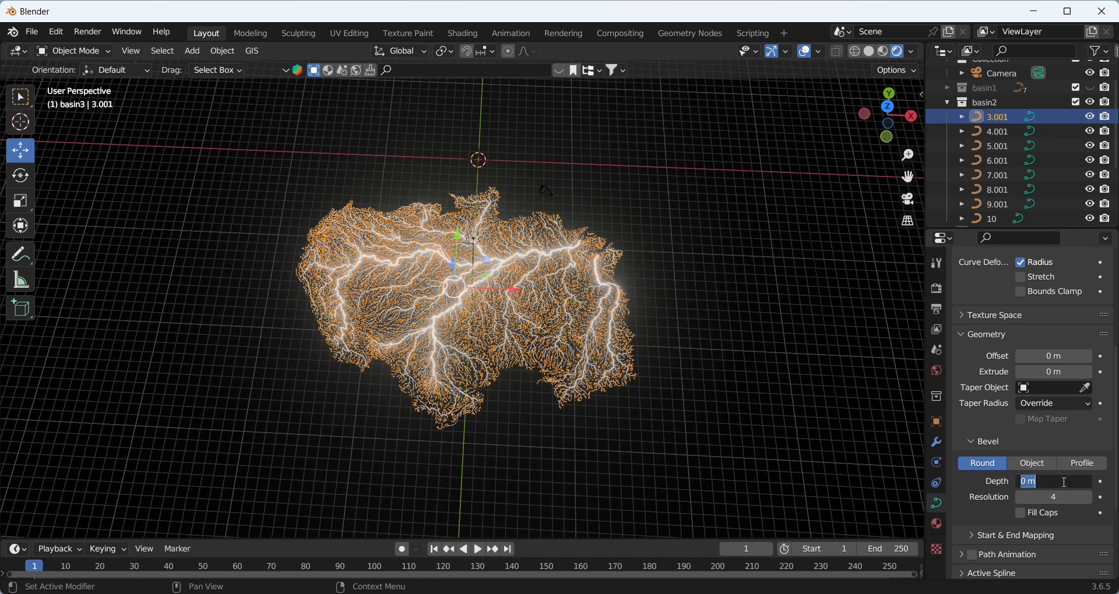
text(0.005)
click(763, 267)
click(763, 267)
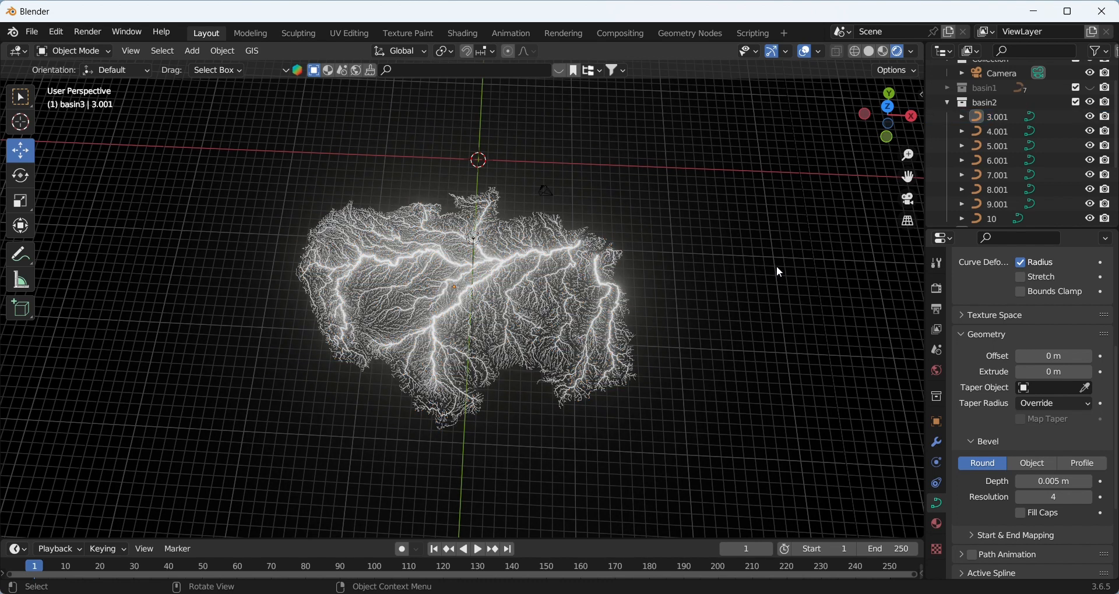
Give curve 3.001 a new material with the green base color 009B00
click(998, 122)
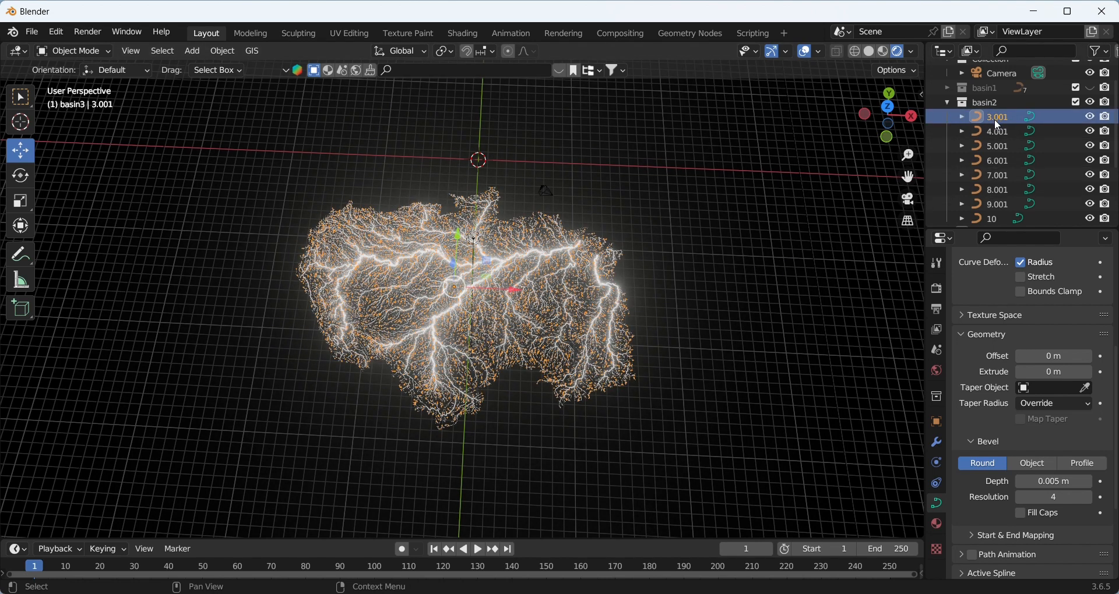
click(938, 526)
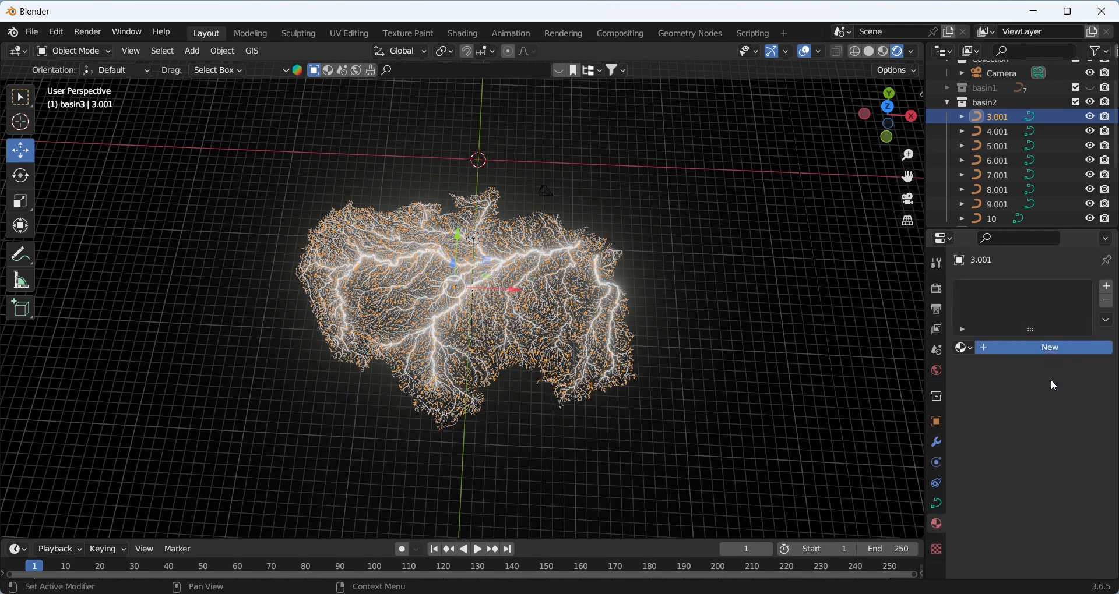
click(1045, 348)
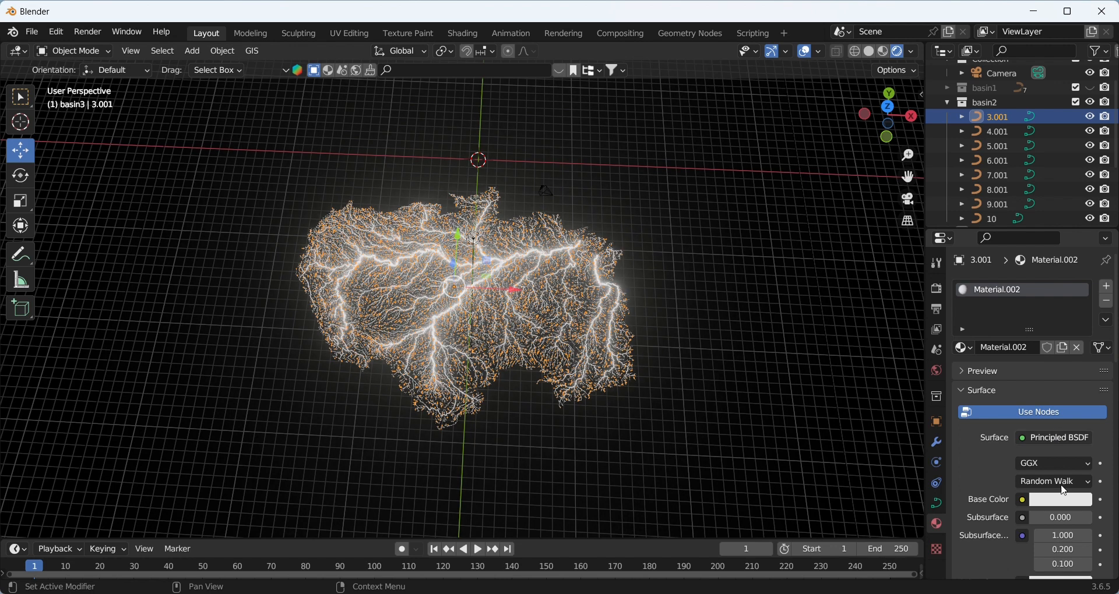
click(1064, 502)
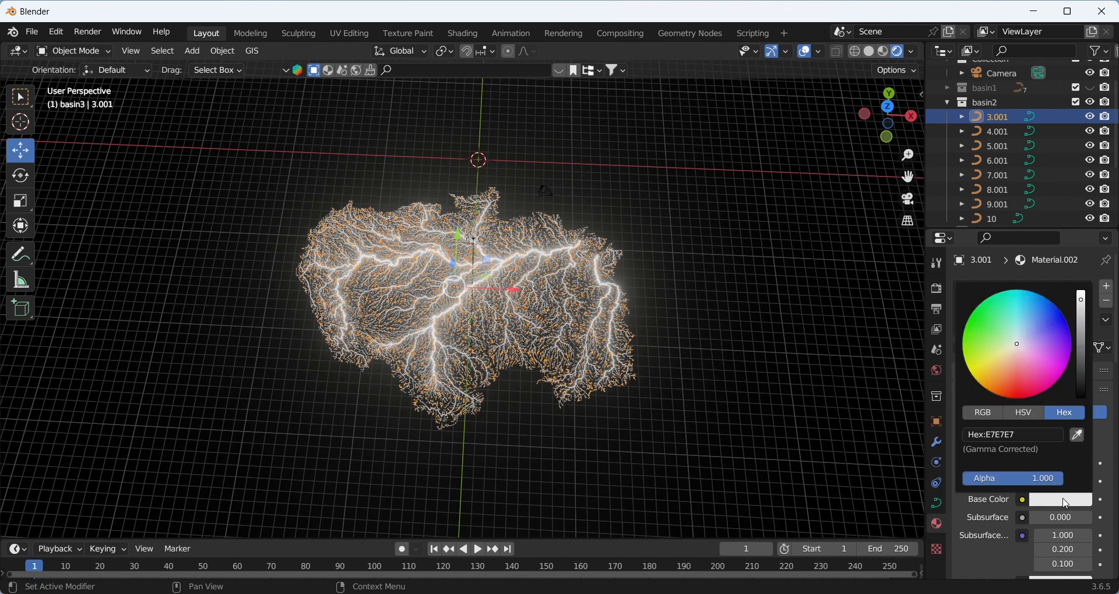
click(1043, 435)
text(009B00)
key(Return)
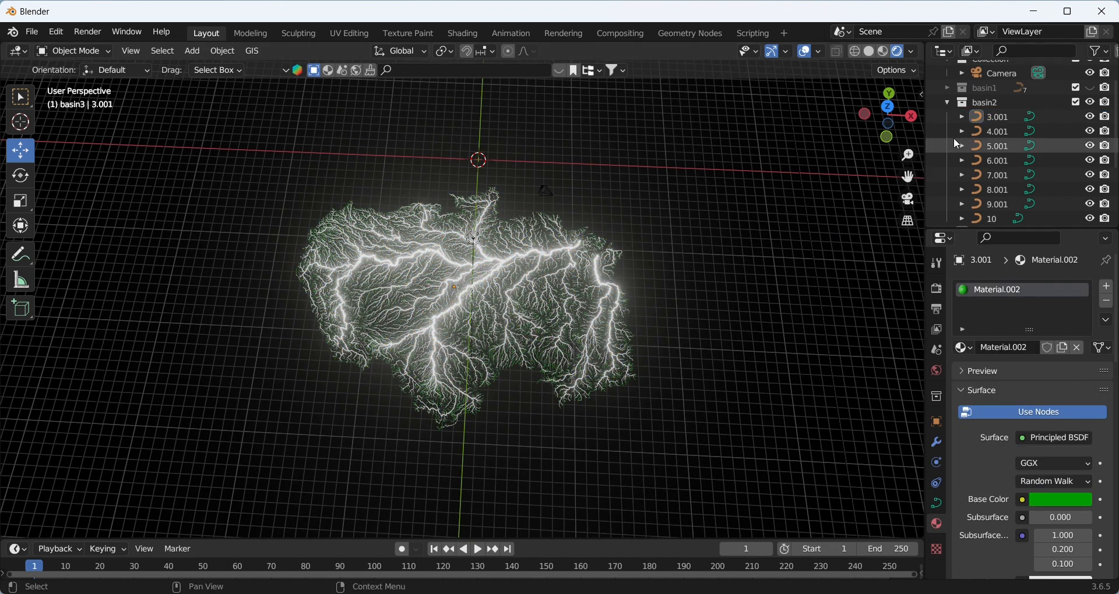
Link the green material of curve 3.001 to all basin2 curves from 3.001 through 10 and deselect them
click(998, 121)
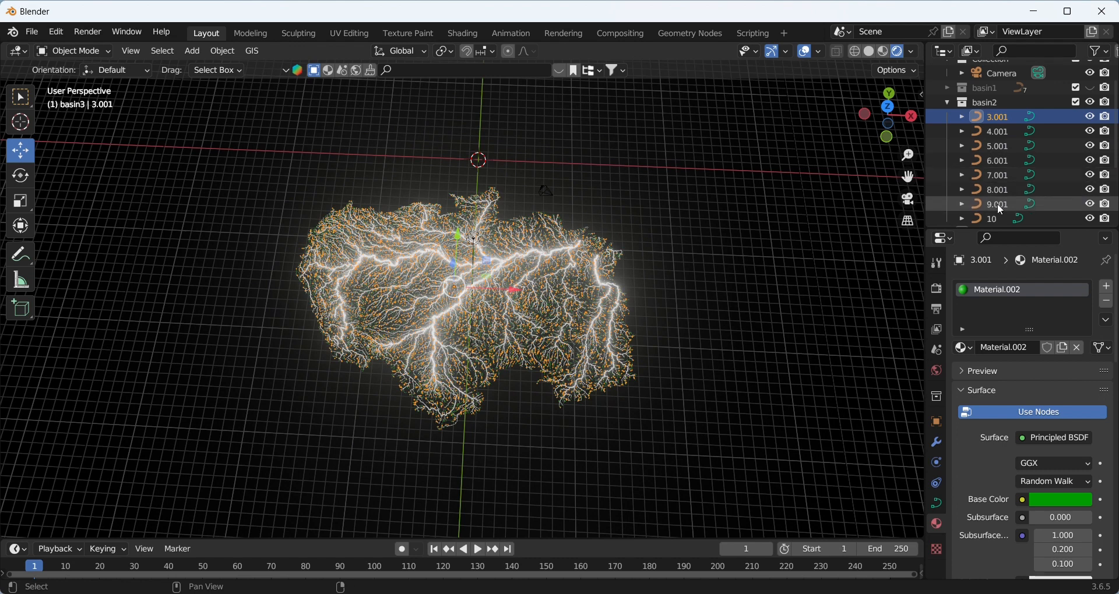
shift+click(1007, 222)
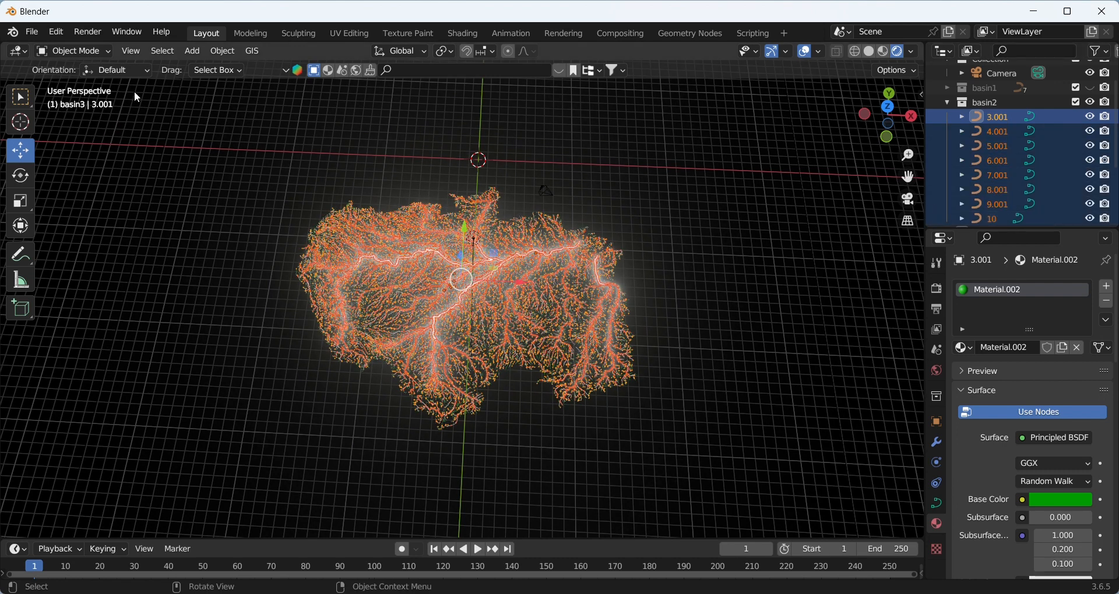
click(220, 51)
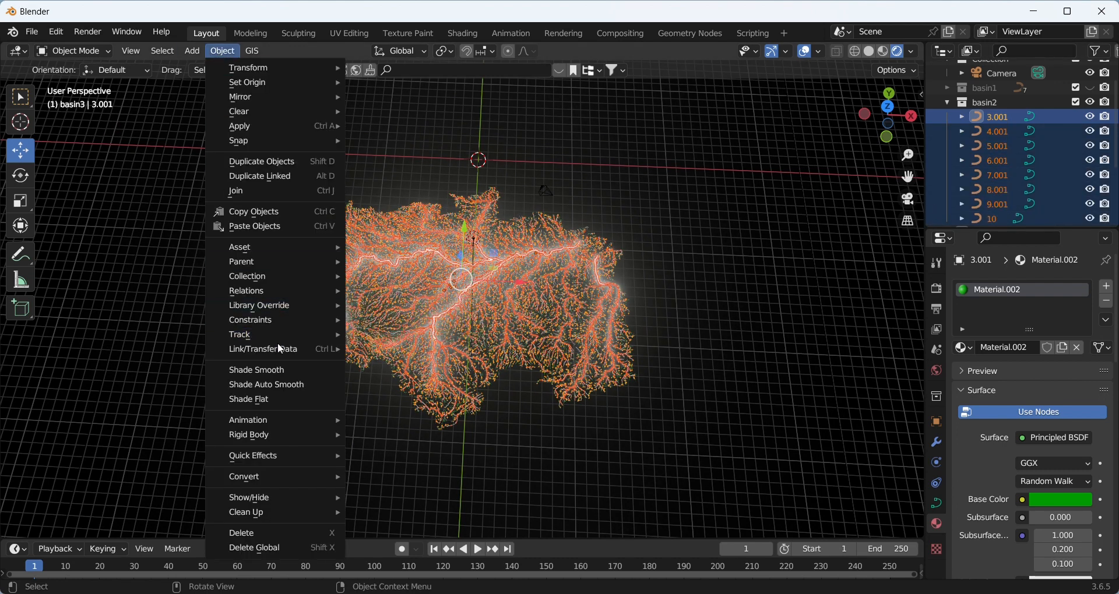
mouse_move(282, 351)
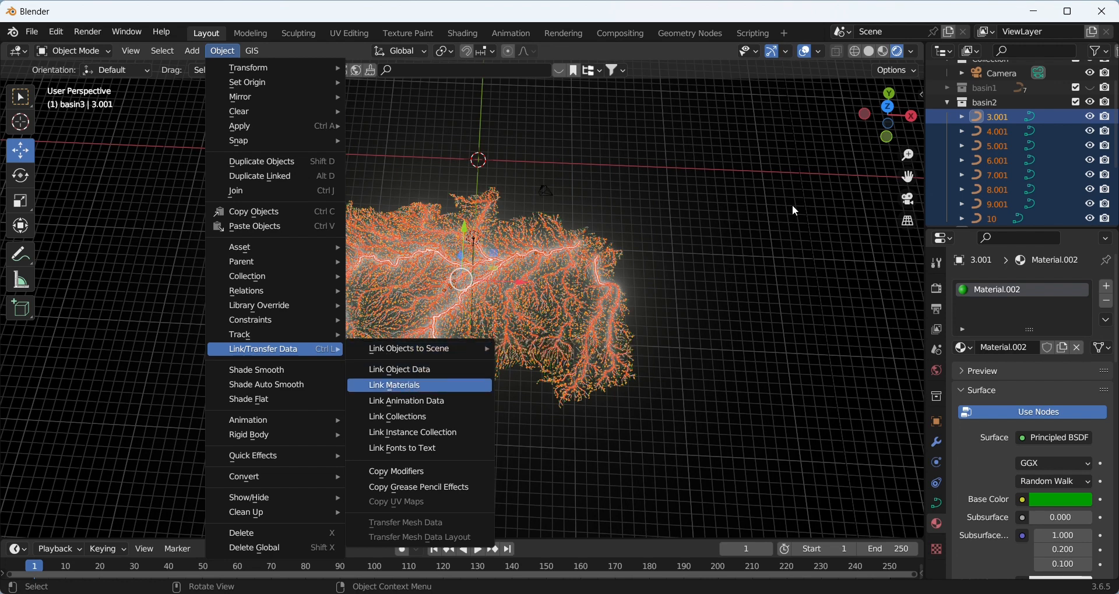
key(Return)
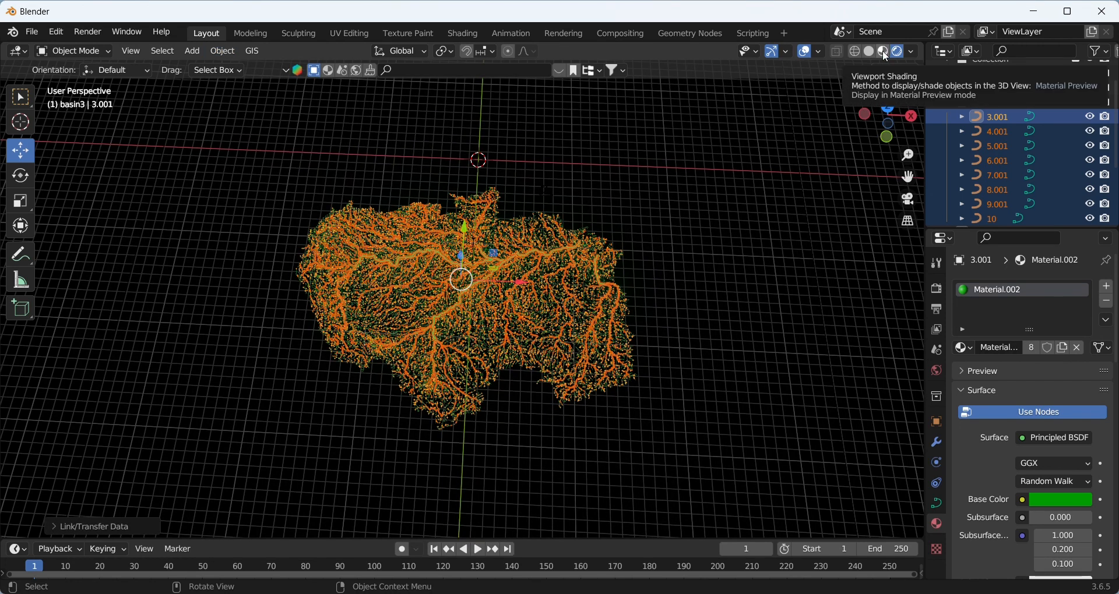
click(798, 164)
middle_drag(691, 237, 698, 242)
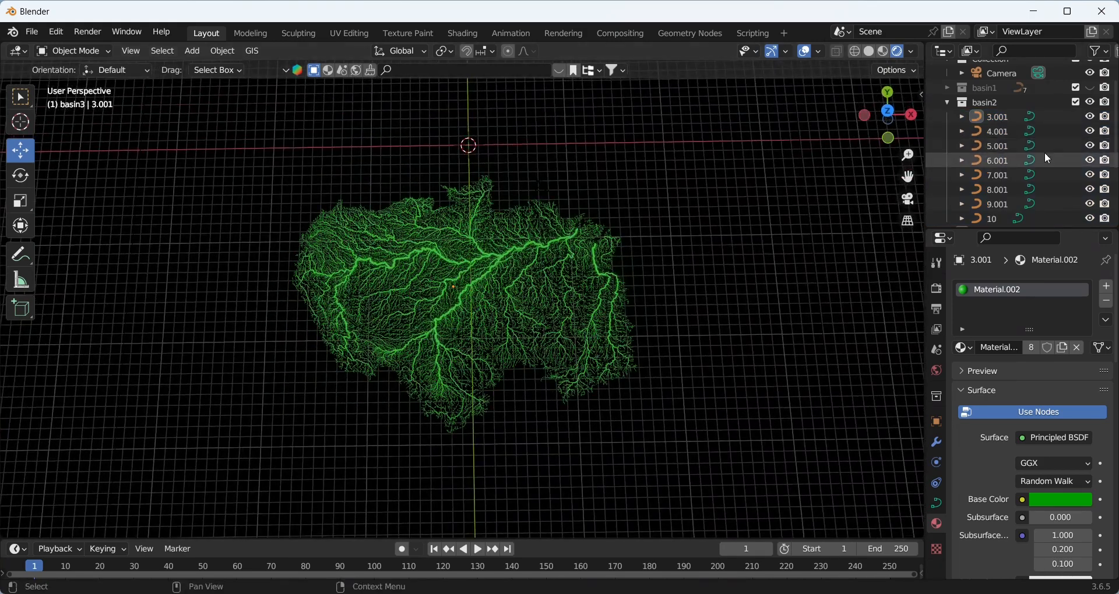
Show basin1 briefly alongside basin2 for comparison and hide both collections in the viewport
click(1091, 89)
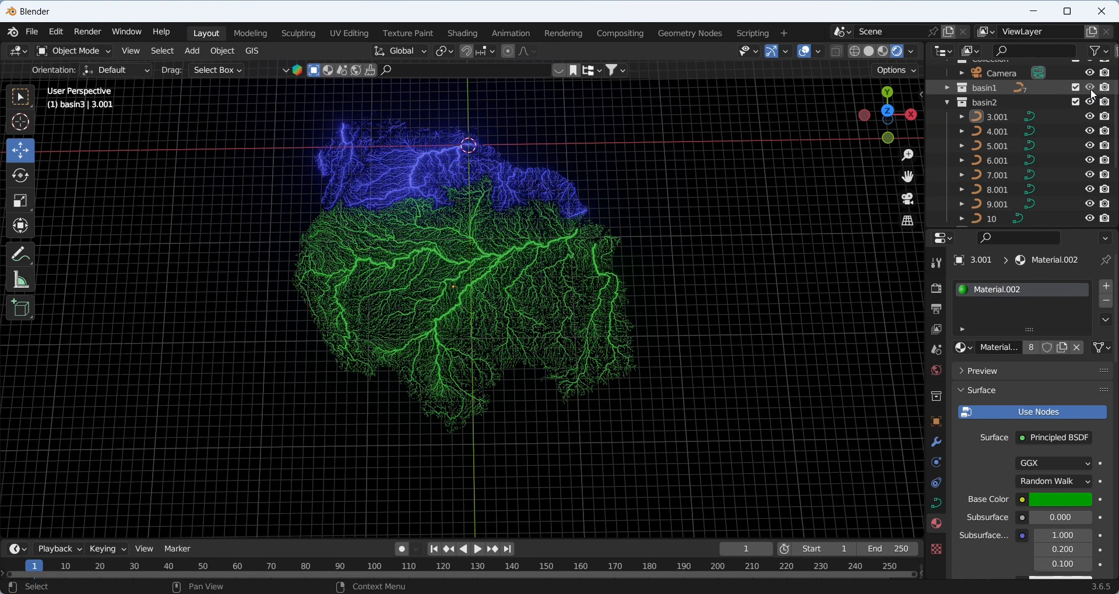
key(KP_Subtract)
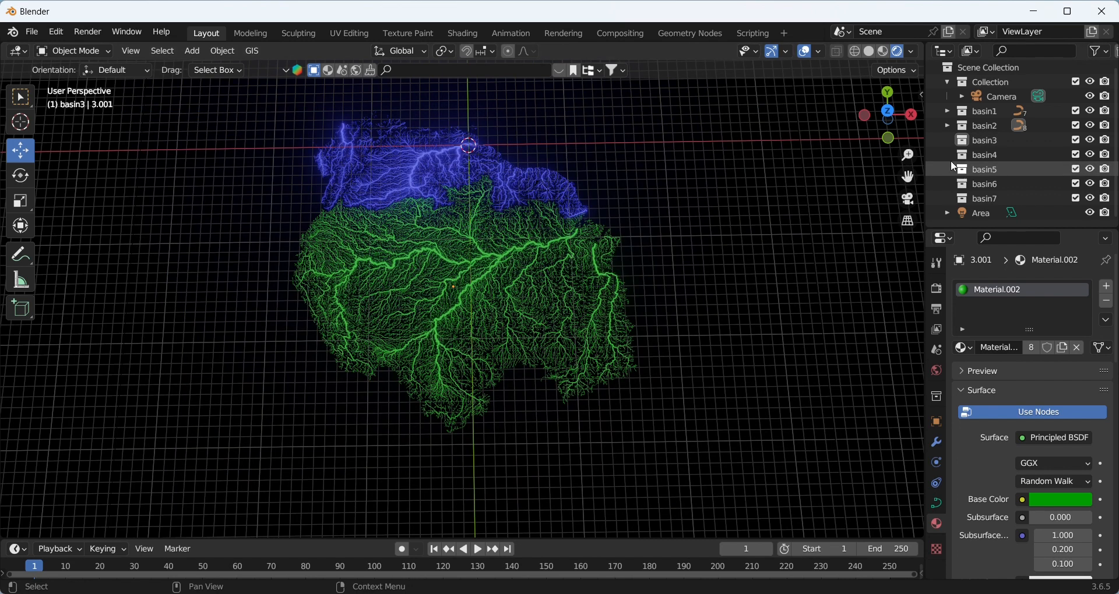
drag(1090, 111, 1092, 126)
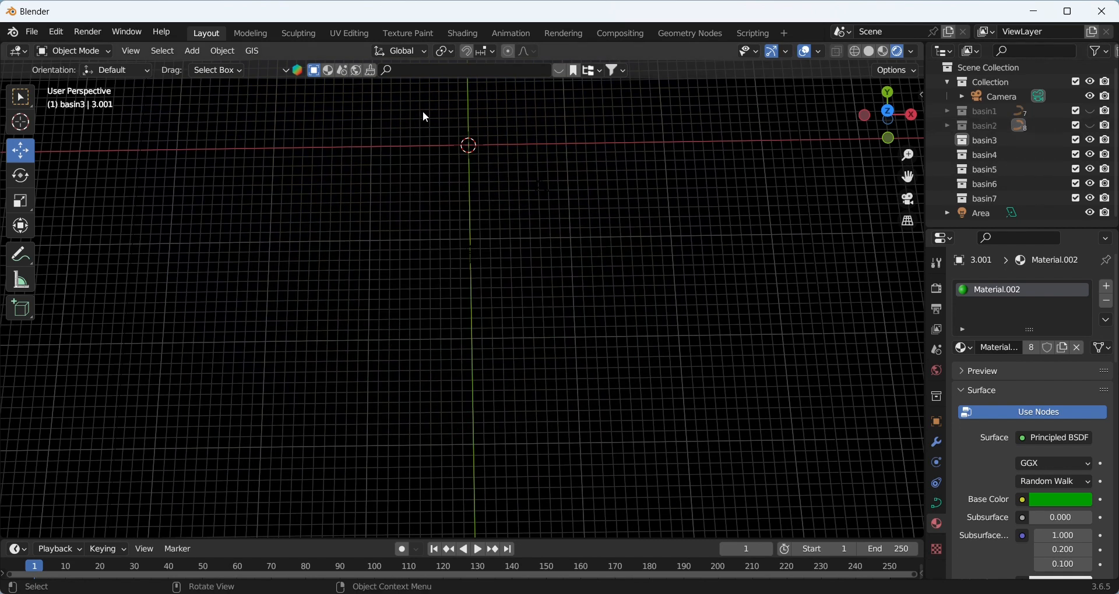
Import the shapefile 8.shp from the basin3 networks folder
click(259, 56)
mouse_move(274, 103)
click(408, 101)
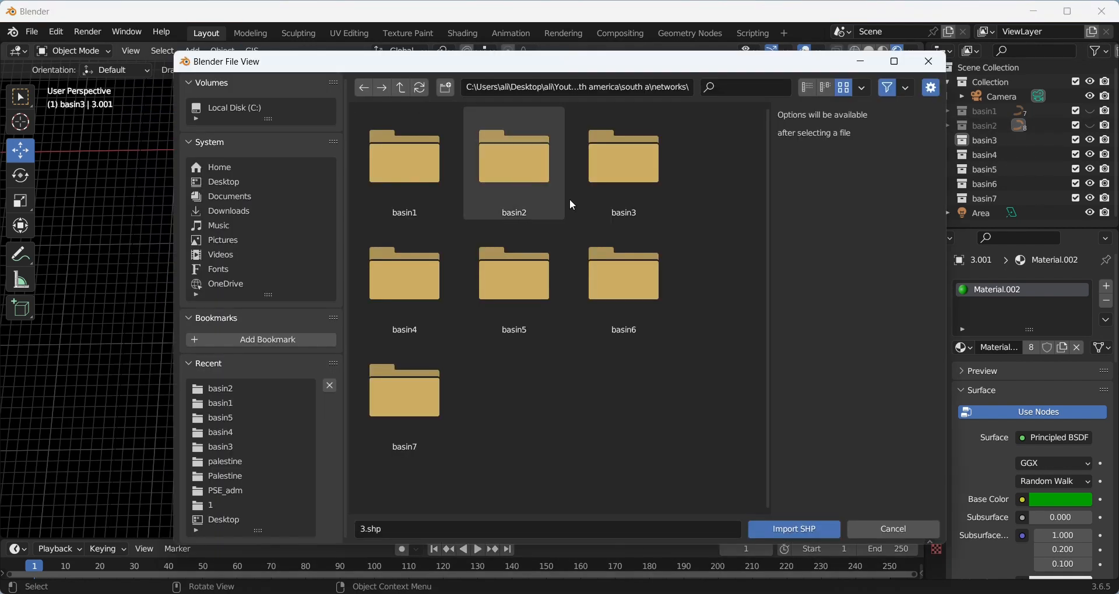
click(639, 179)
double_click(639, 177)
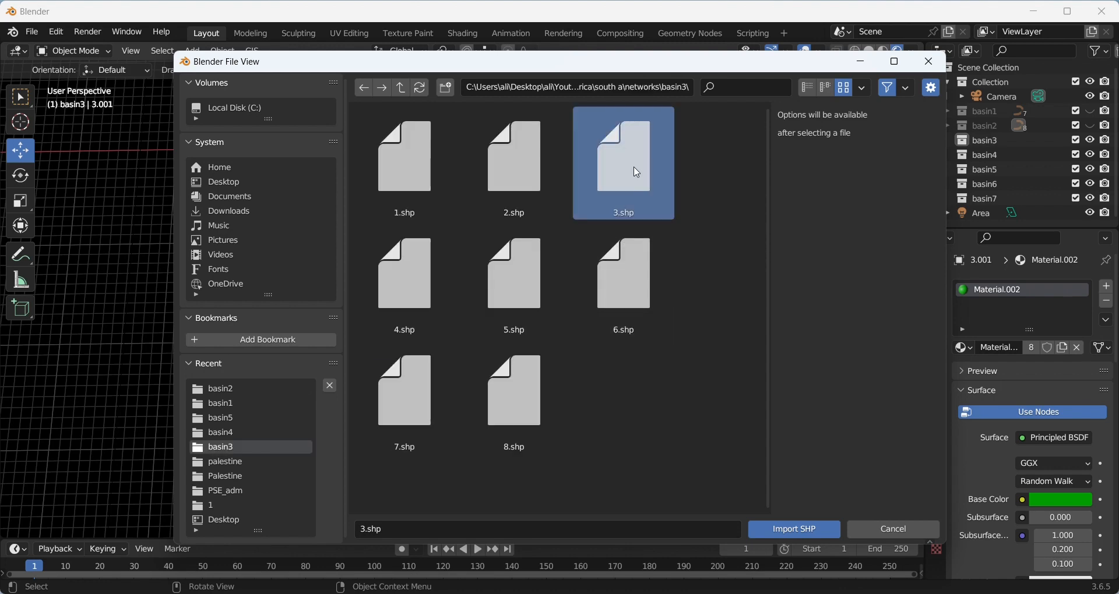
click(504, 415)
double_click(527, 385)
click(513, 536)
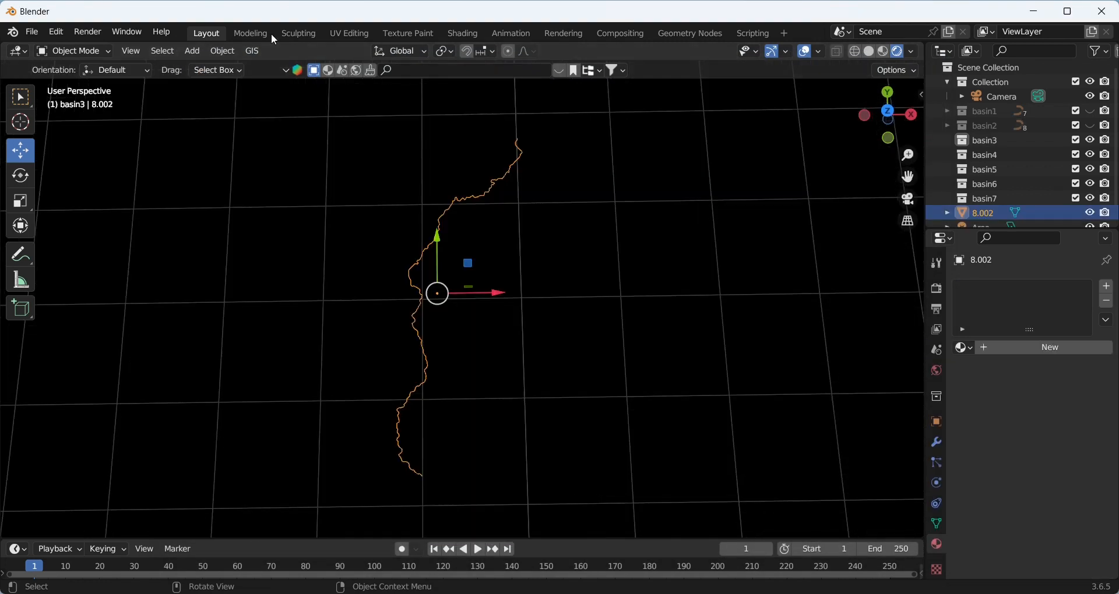
Import the shapefile 7.shp from the basin3 networks folder
click(255, 52)
mouse_move(274, 102)
click(408, 100)
double_click(382, 379)
click(483, 530)
Import the shapefile 6.shp from the basin3 networks folder
click(256, 52)
click(408, 100)
click(617, 287)
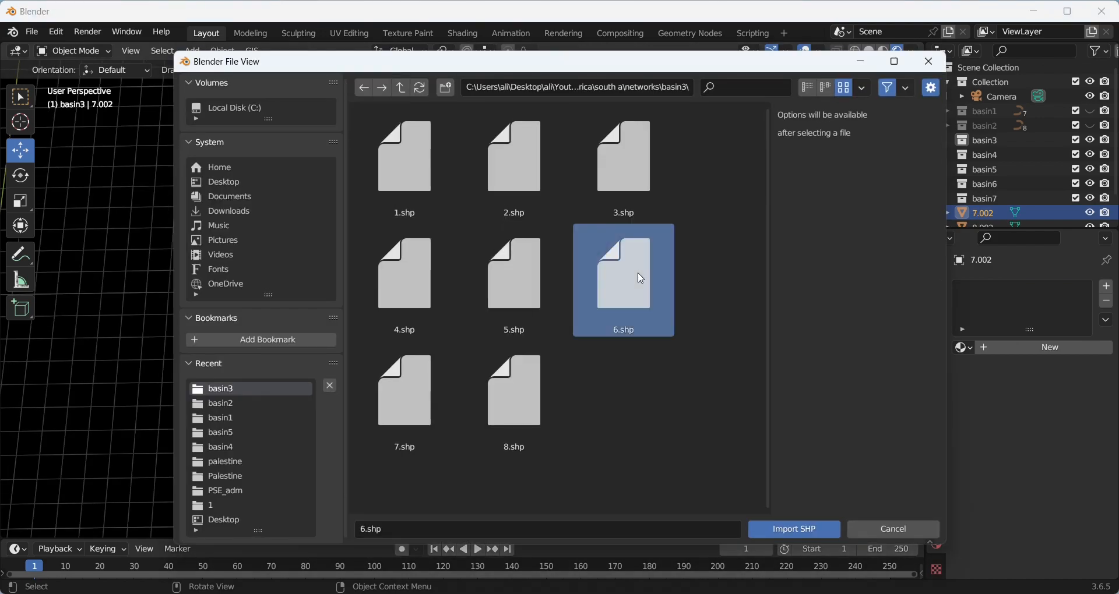
double_click(617, 287)
click(641, 425)
Import the shapefile 5.shp from the basin3 networks folder with geometry as the elevation source
click(254, 49)
click(408, 101)
double_click(496, 173)
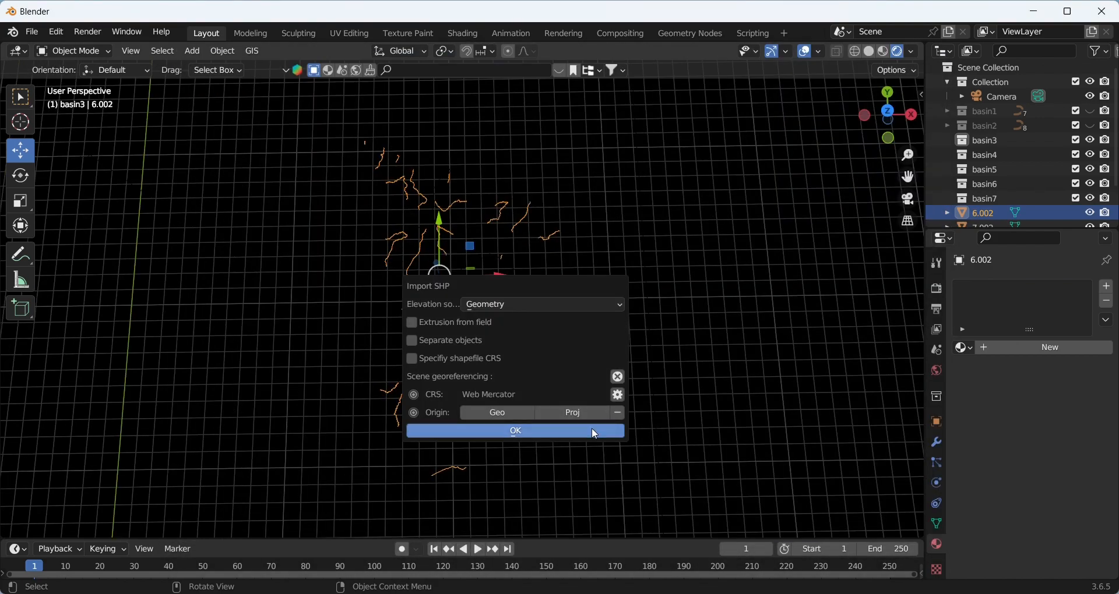
click(592, 428)
Import the shapefile 4.shp from the basin3 networks folder
click(247, 50)
click(373, 107)
double_click(400, 292)
click(450, 445)
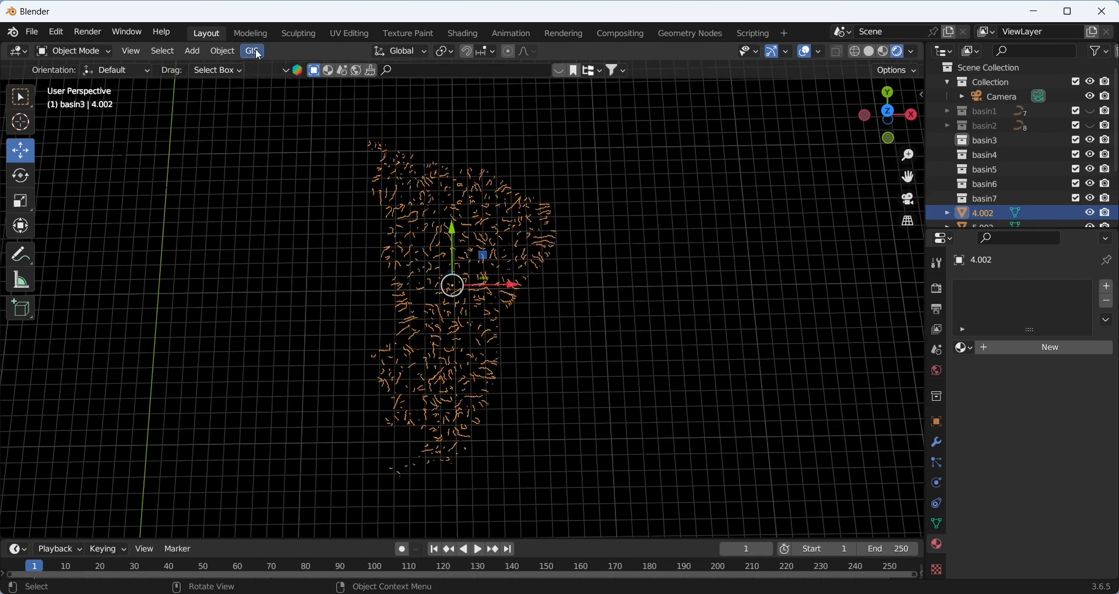
Import the shapefile 3.shp from the basin3 networks folder
click(255, 51)
click(390, 103)
double_click(607, 164)
click(661, 309)
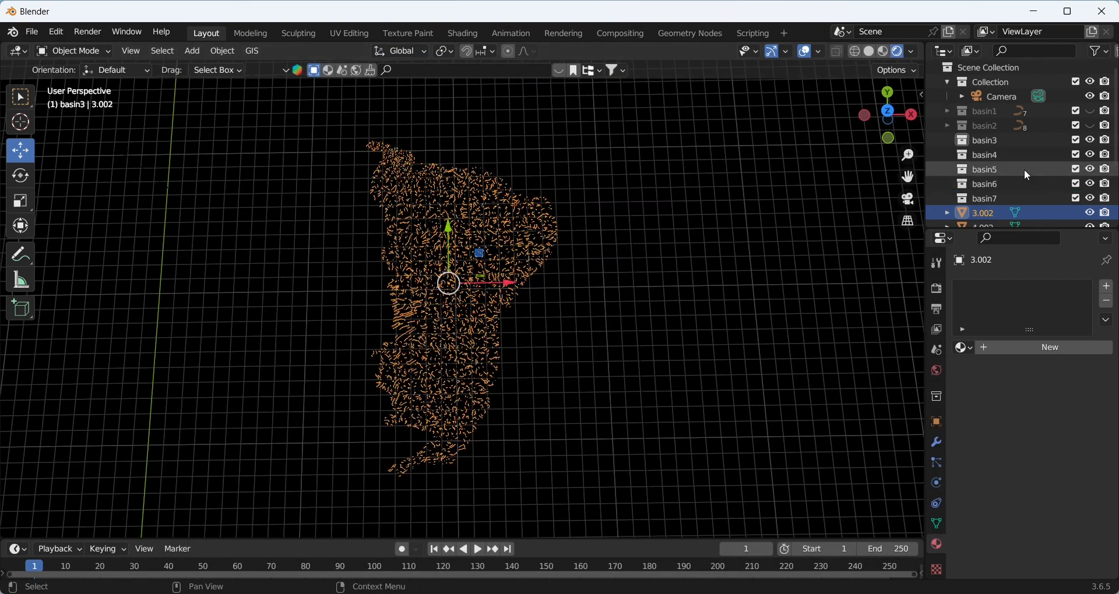
Move the imported river meshes 3.002 through 8.002 into the basin3 collection
scroll(1014, 175, down, 5)
click(986, 198)
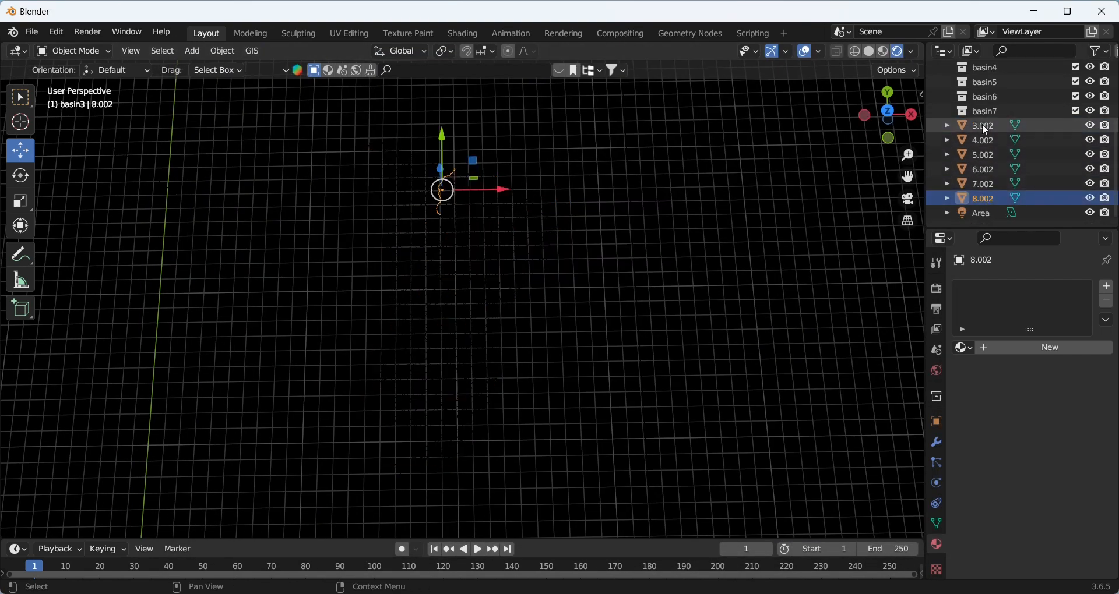
shift+click(982, 125)
scroll(994, 156, up, 3)
drag(988, 168, 988, 100)
Convert the selected basin3 river meshes to curves and select only curve 8.002
right_click(455, 209)
mouse_move(466, 209)
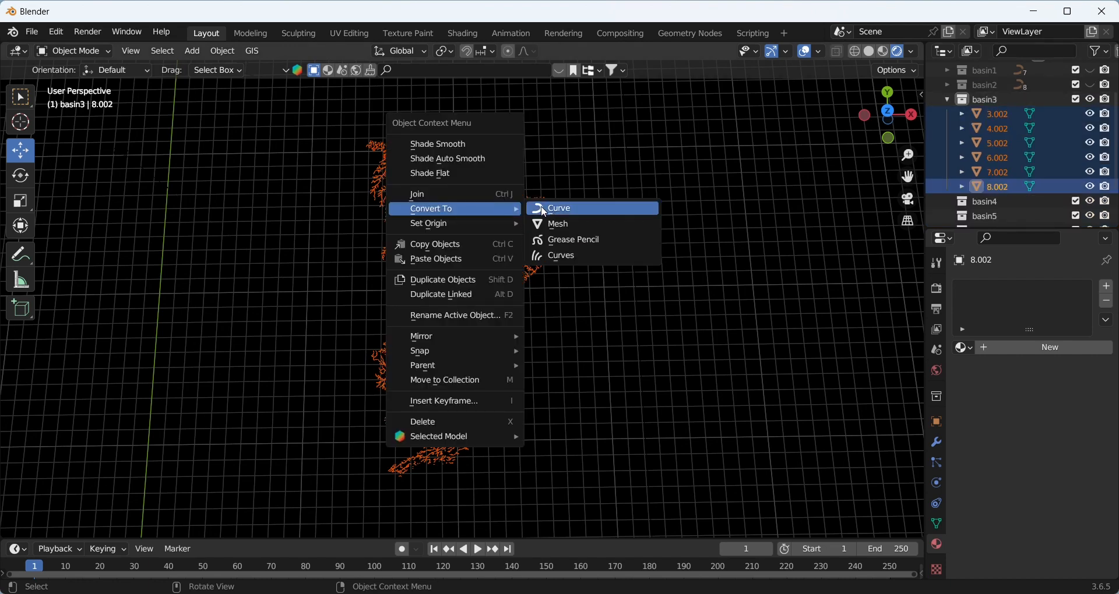
click(982, 190)
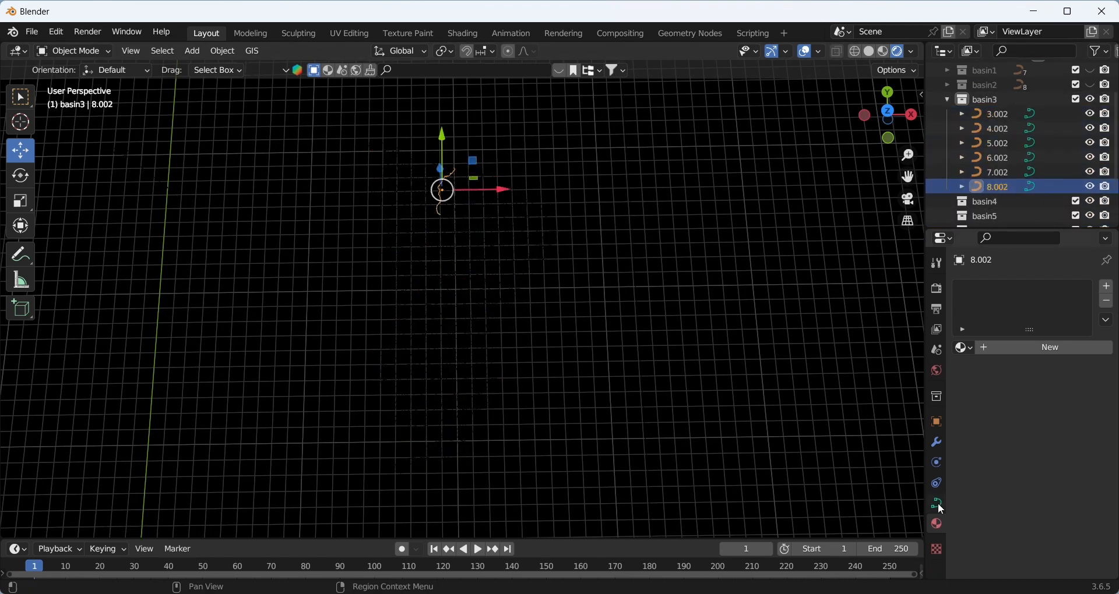
Set the bevel depth of curves 8.002 and 7.002 in the basin3 collection
click(937, 503)
double_click(1053, 482)
text(0.09)
key(Return)
click(992, 173)
double_click(1056, 482)
text(0.09)
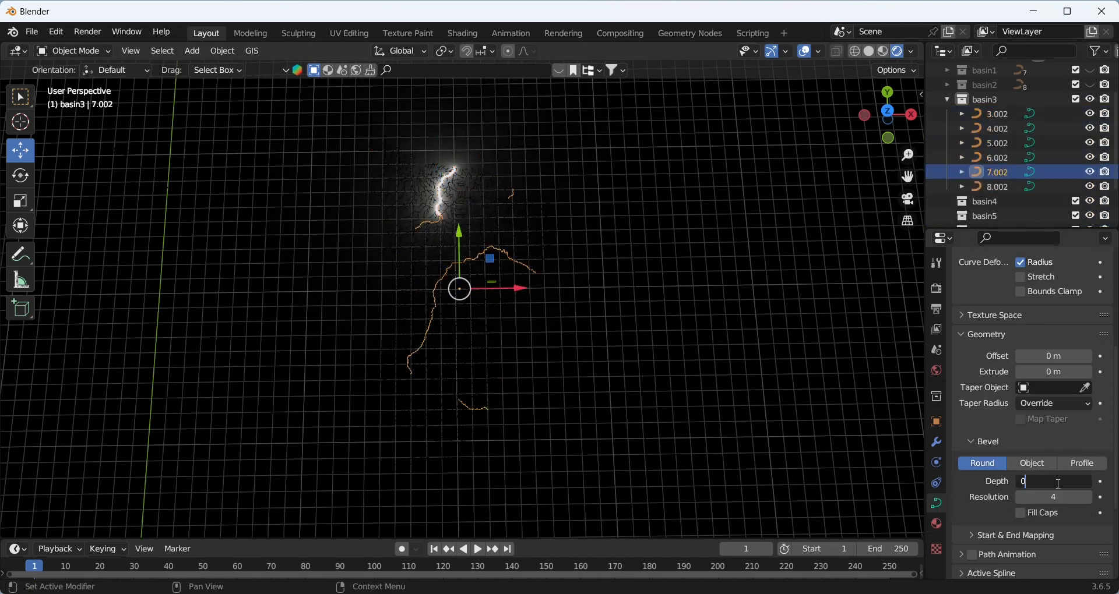
key(Return)
Set the bevel depth of curve 6.002 and give curve 5.002 a bevel depth of 0.03 m
click(991, 158)
double_click(1055, 483)
text(0.09)
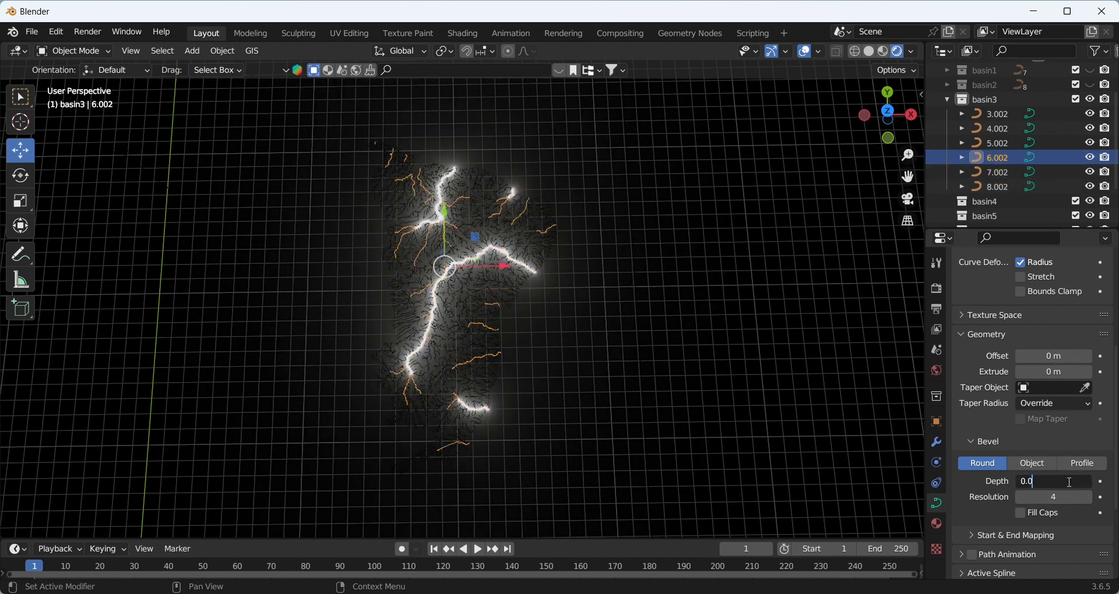
key(Return)
click(991, 143)
double_click(1054, 482)
text(0.09)
key(Return)
Set the bevel depth of curve 4.002 to 0.02 m and curve 3.002 to 0.01 m
click(991, 129)
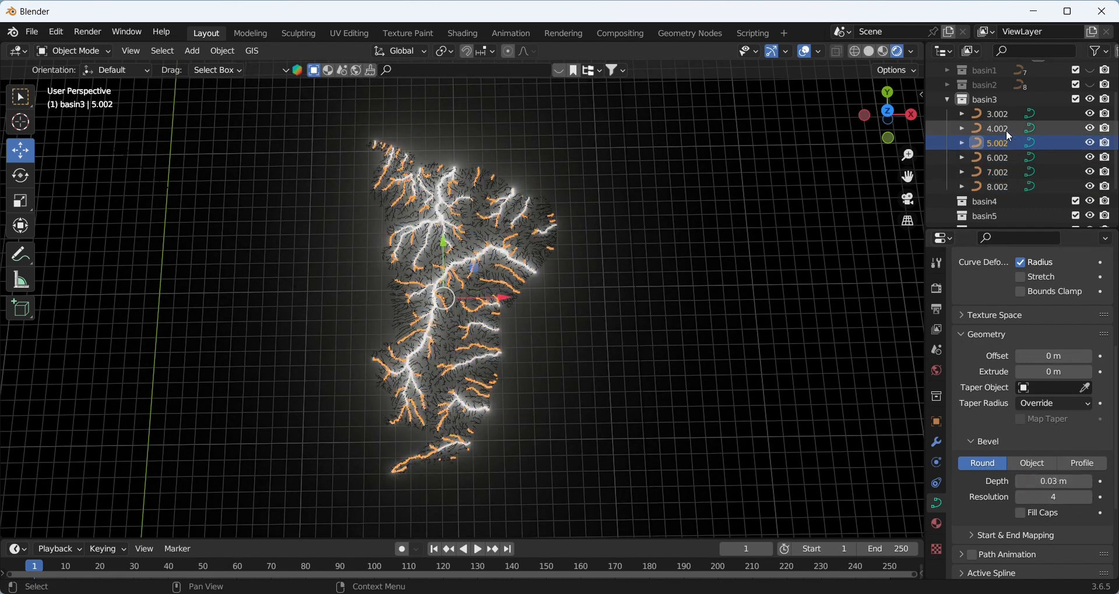
double_click(1055, 483)
text(0.0)
text(9)
key(Return)
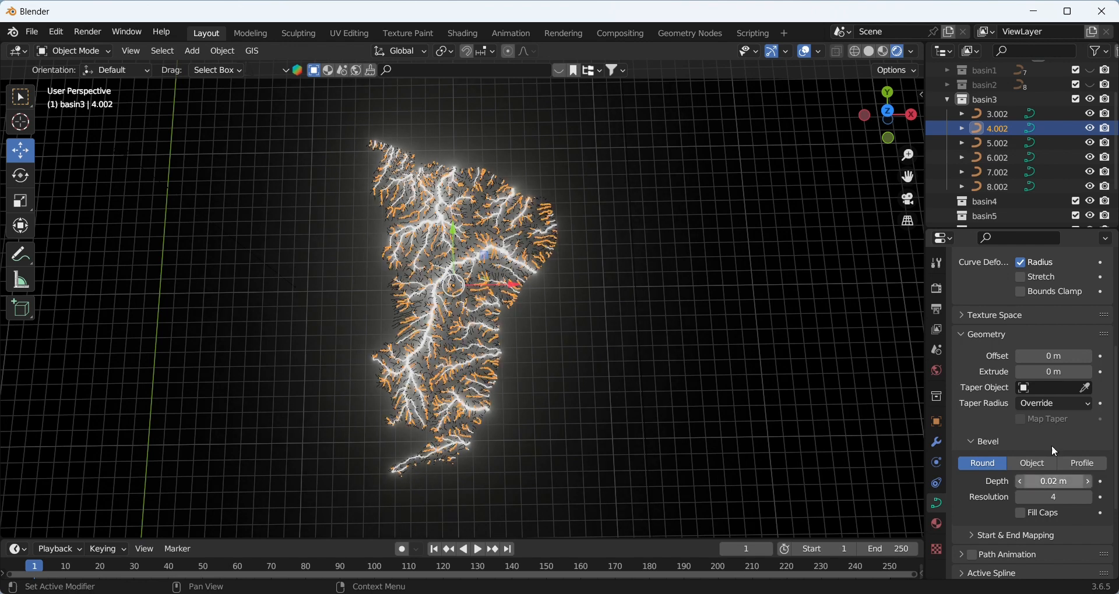
click(991, 115)
double_click(1056, 483)
text(0.0)
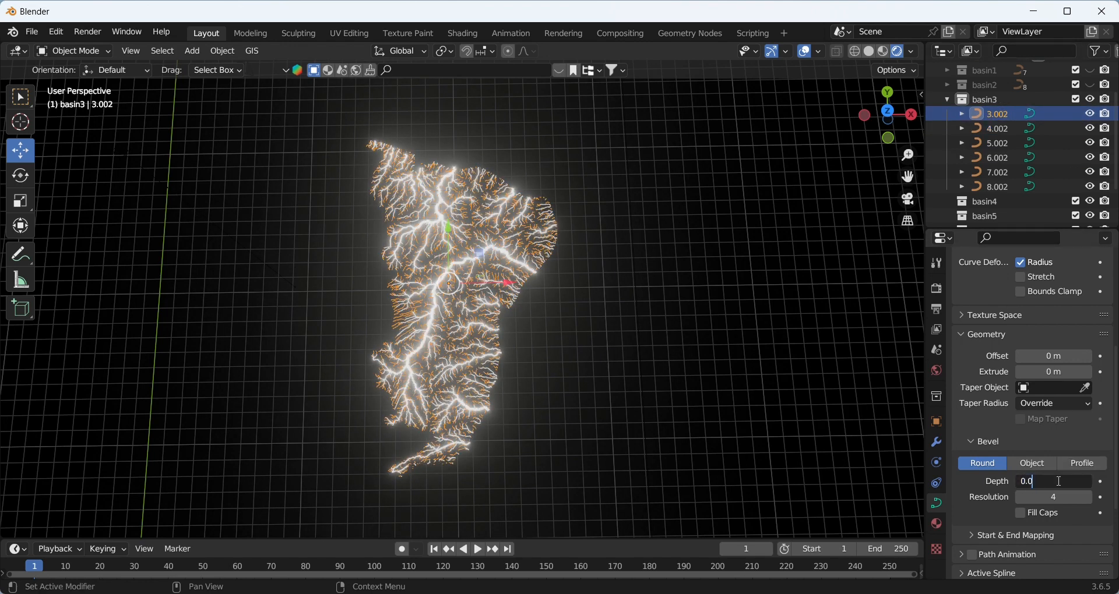
text(1)
key(Return)
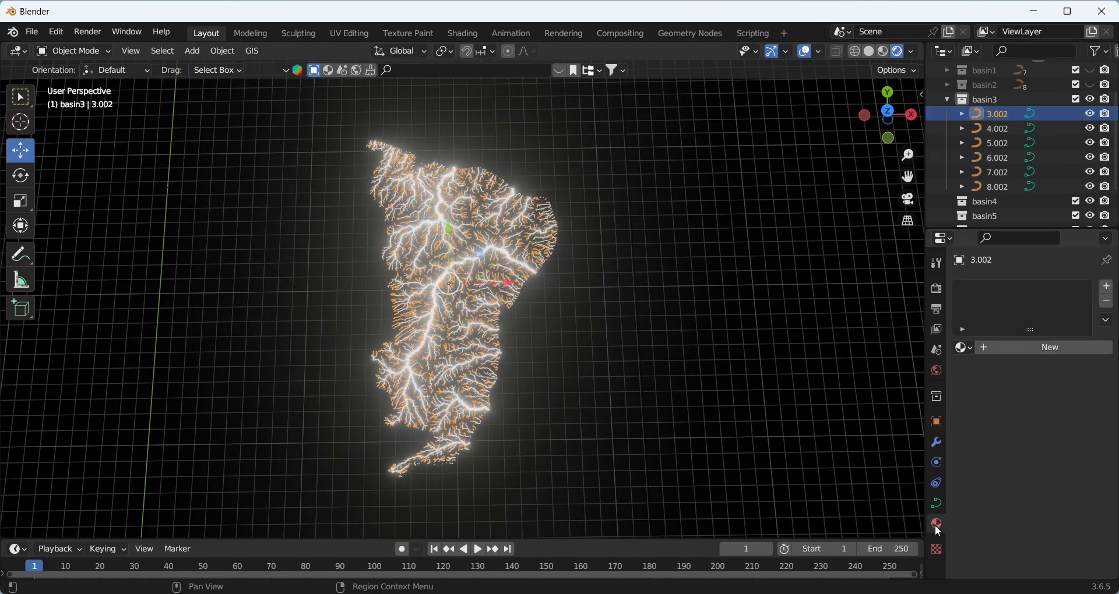
Create a new material on curve 3.002 with the yellow base color hex E3E919
click(937, 523)
click(1061, 502)
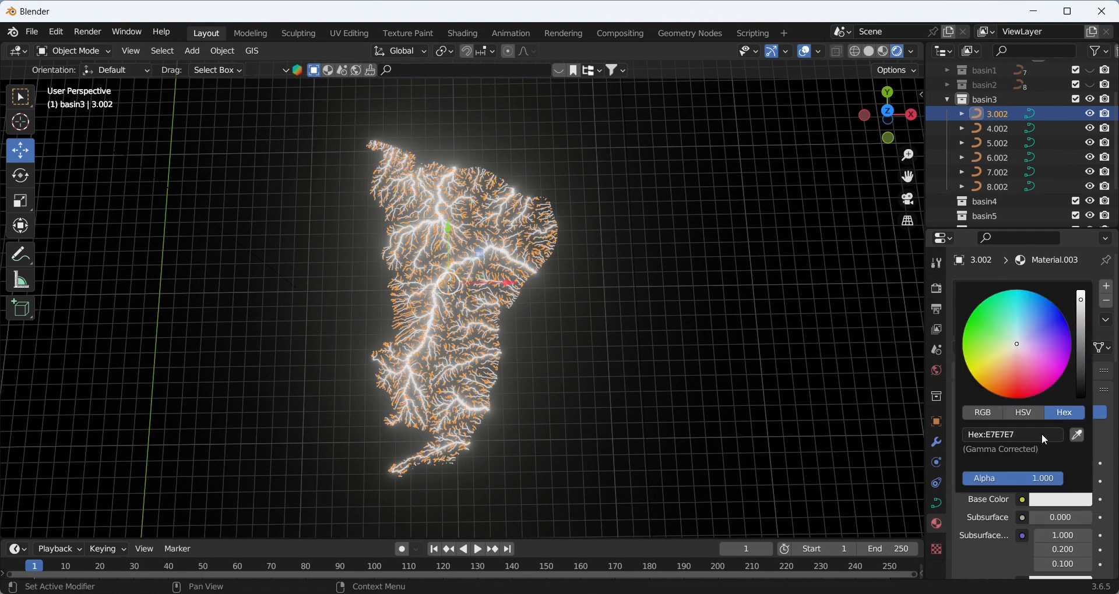
click(1043, 433)
text(E3E919)
key(Return)
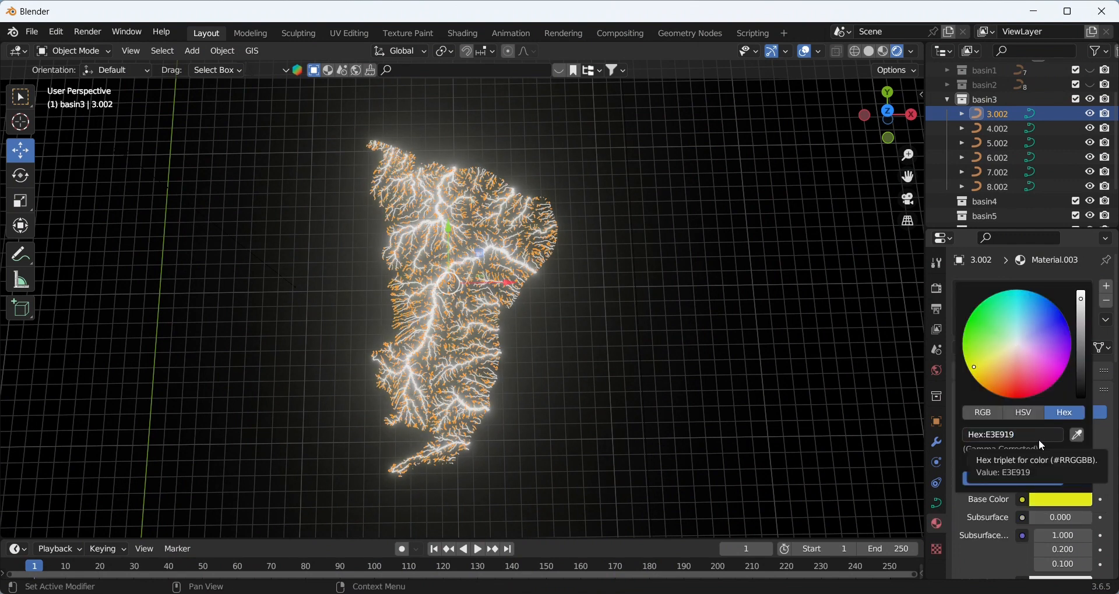
click(745, 385)
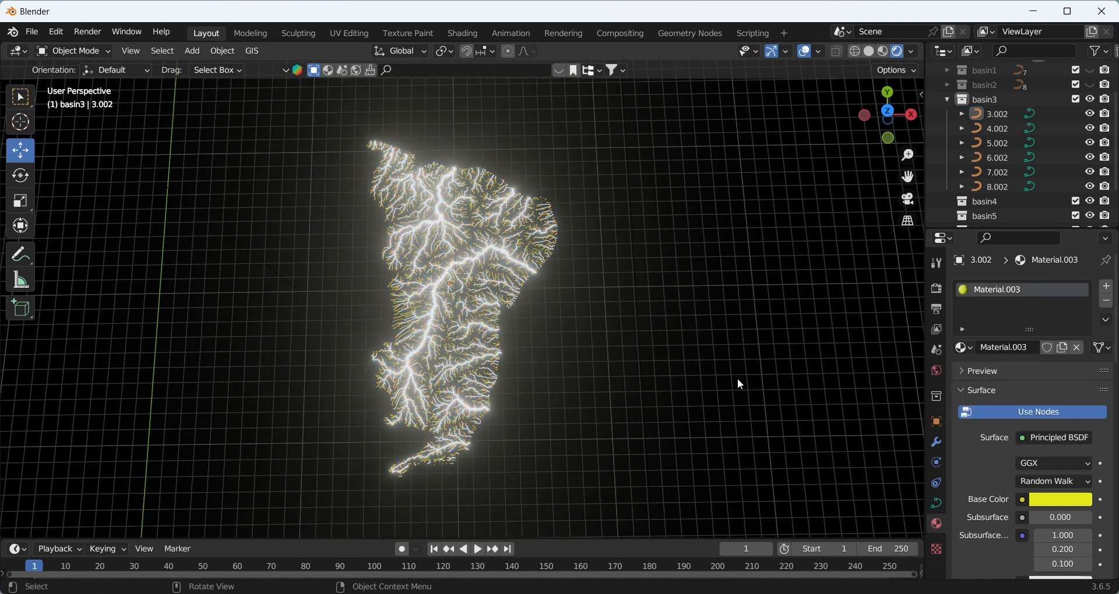
Link the yellow material of curve 3.002 to all the other basin3 curves, 4.002 through 8.002
shift+click(998, 185)
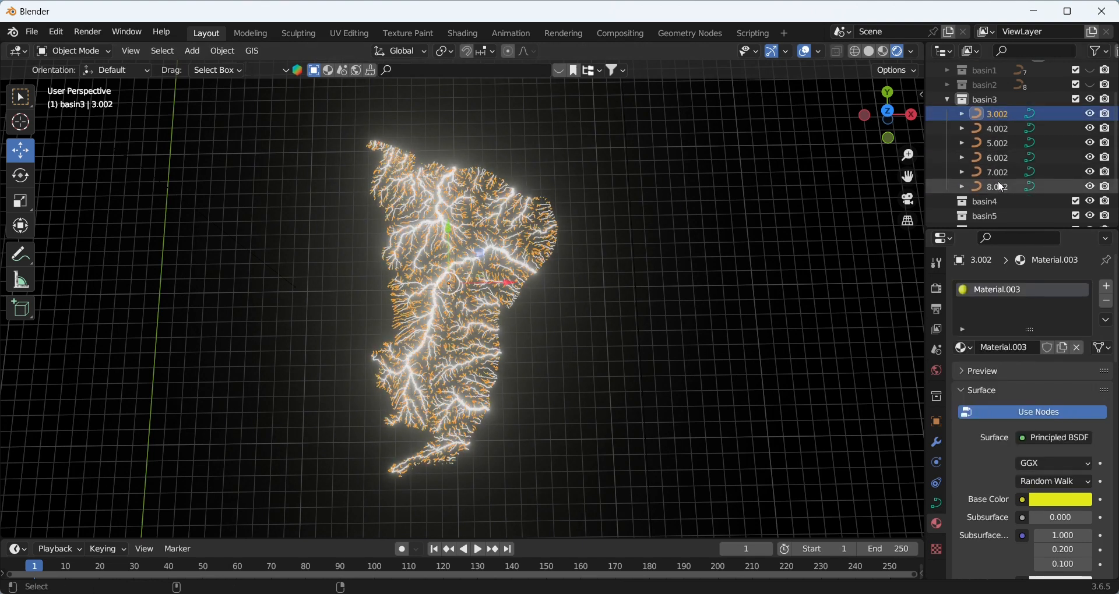
click(223, 52)
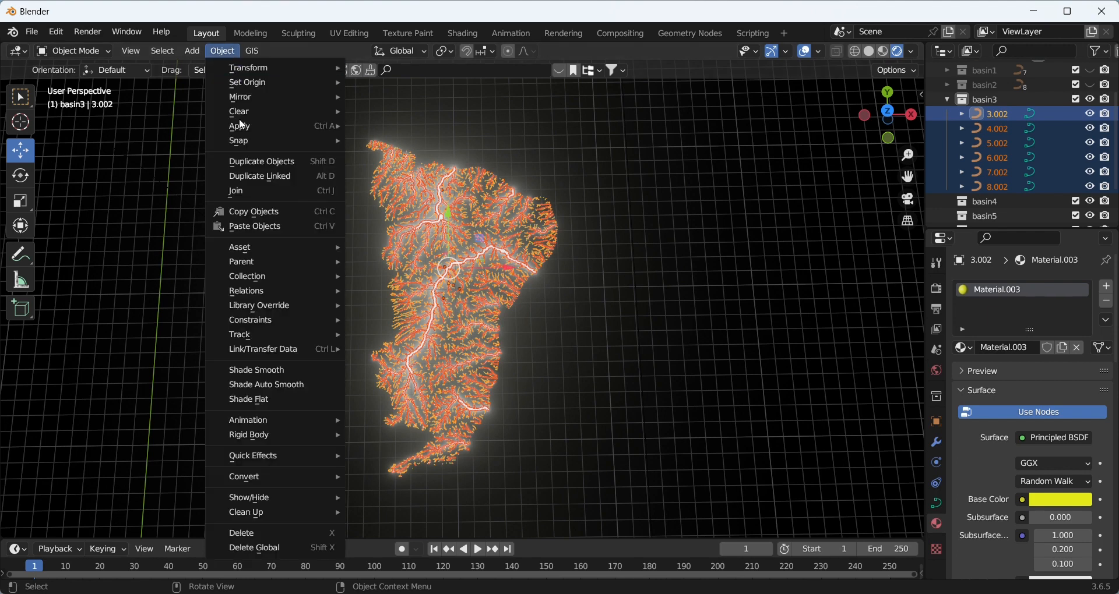
mouse_move(303, 351)
mouse_move(400, 350)
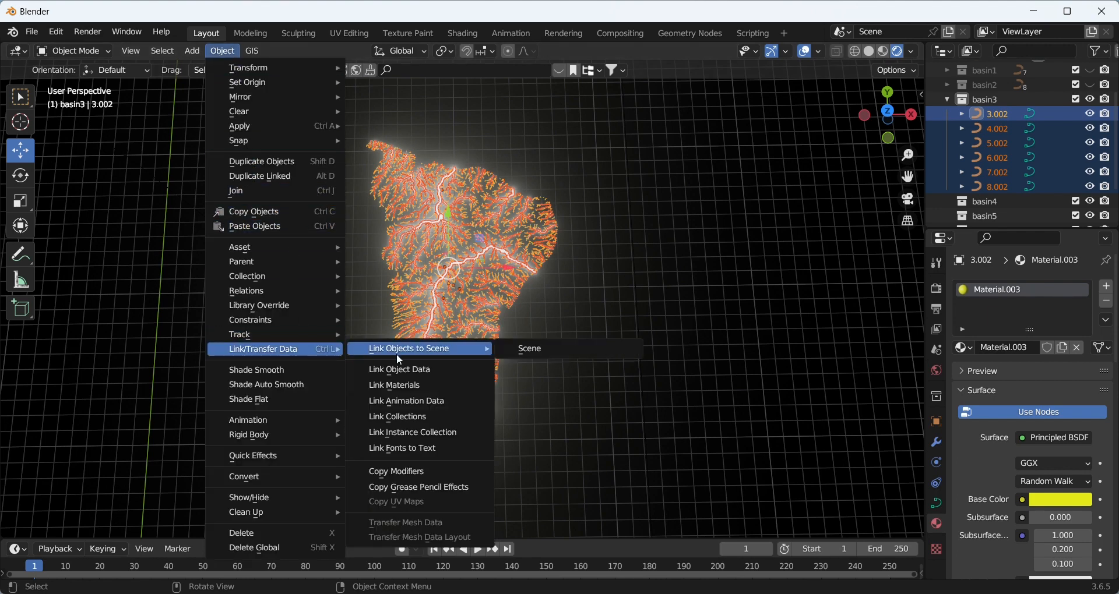
click(416, 388)
click(751, 186)
scroll(740, 204, down, 2)
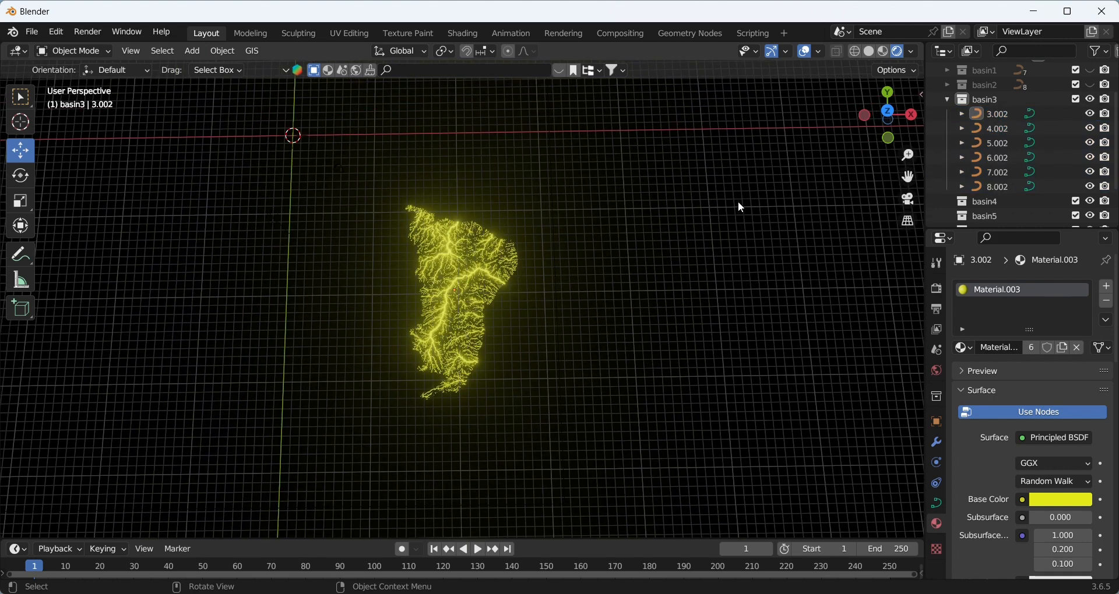
Collapse basin3 and show the basin1 and basin2 collections to view the three colored basins together
click(947, 99)
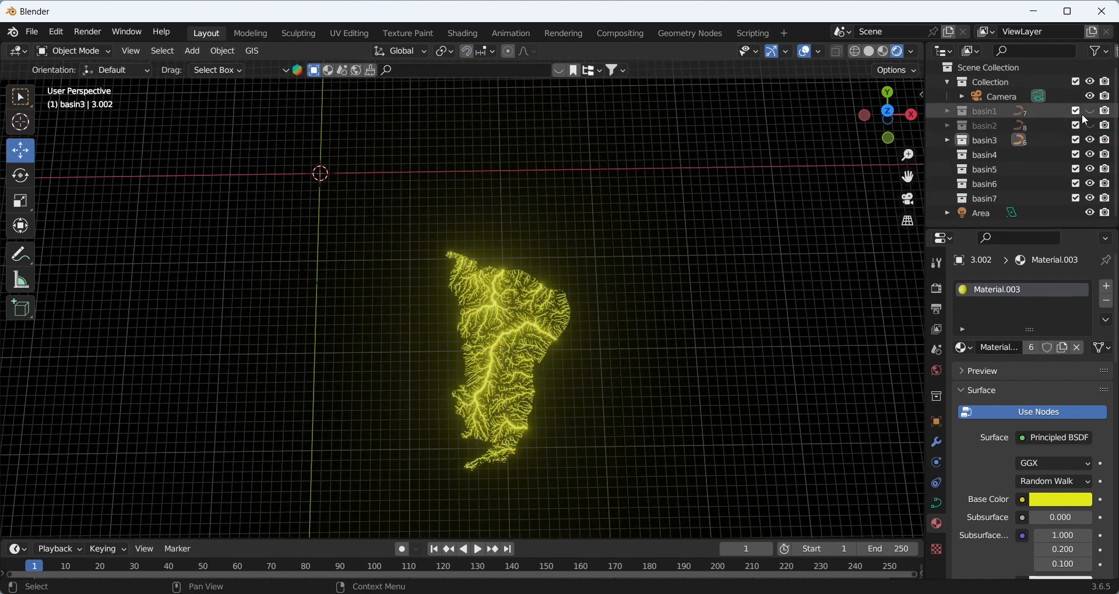
click(1090, 110)
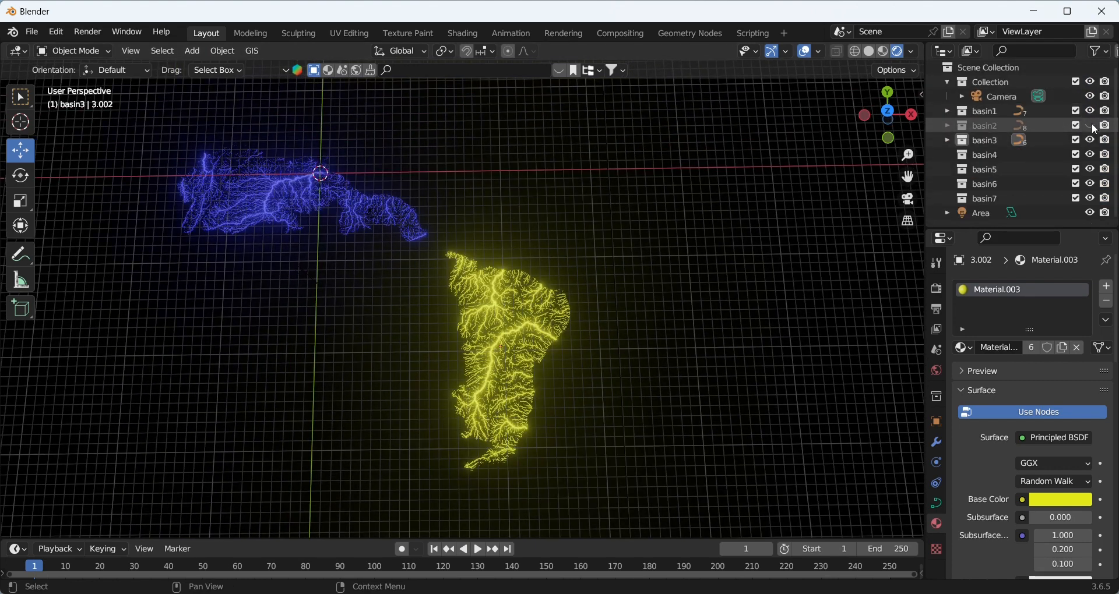
click(1091, 125)
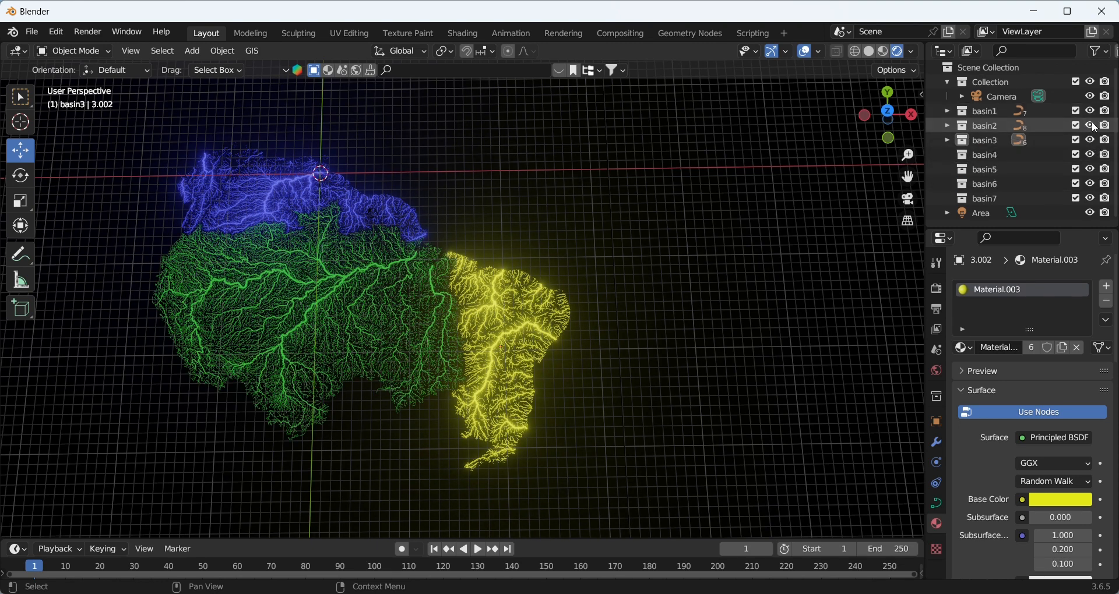
click(1094, 126)
click(1094, 127)
shift+middle_drag(480, 253, 606, 251)
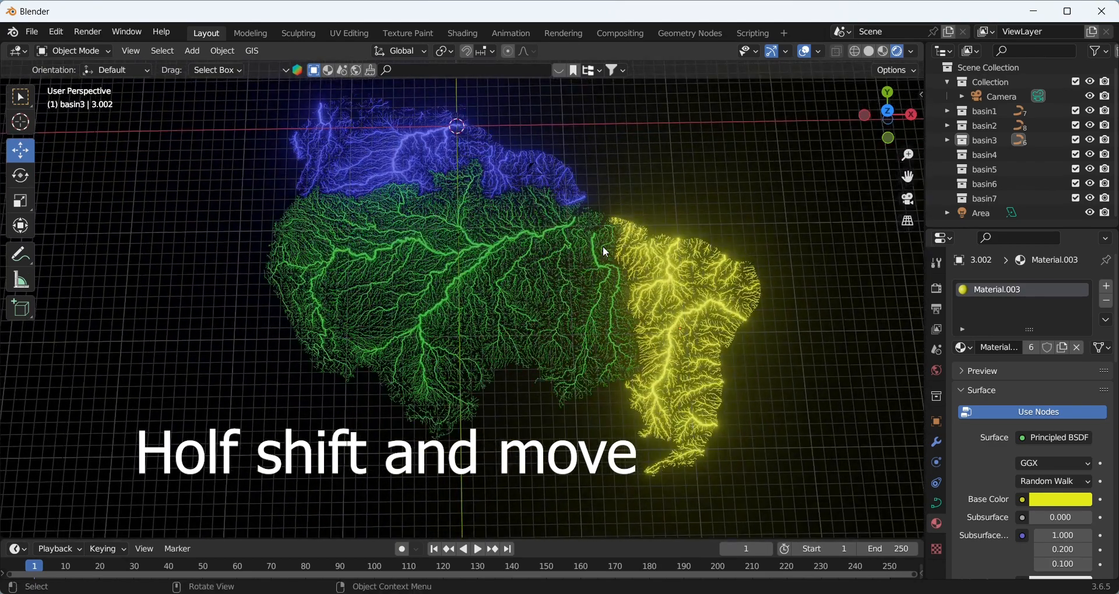
scroll(603, 247, down, 1)
middle_drag(603, 248, 604, 265)
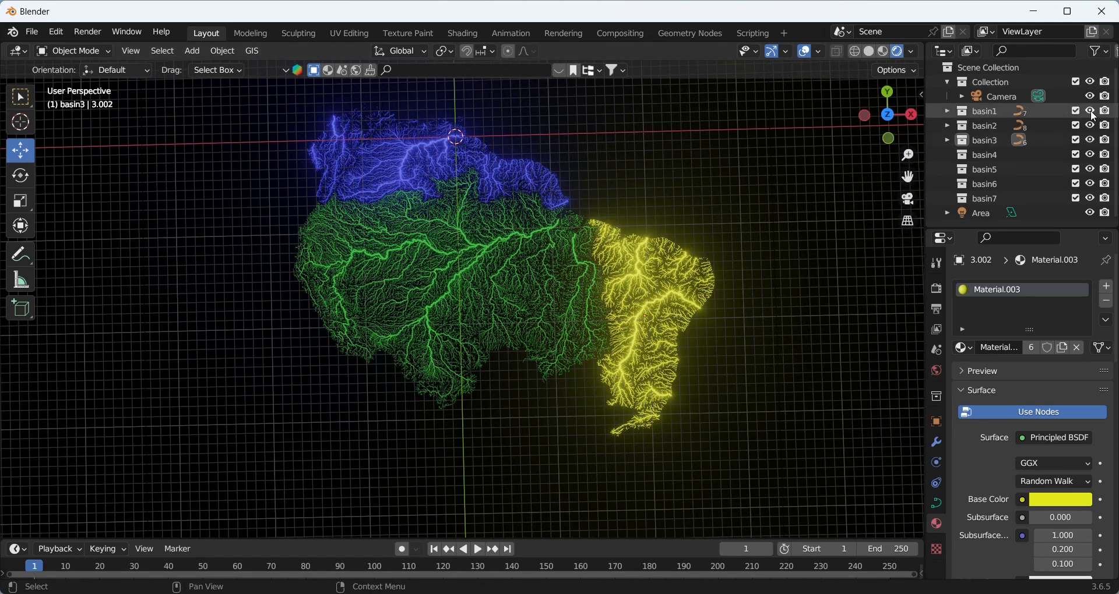
Hide the basin1, basin2 and basin3 collections and import the shapefile 9.shp from the basin4 networks folder
drag(1091, 111, 1094, 144)
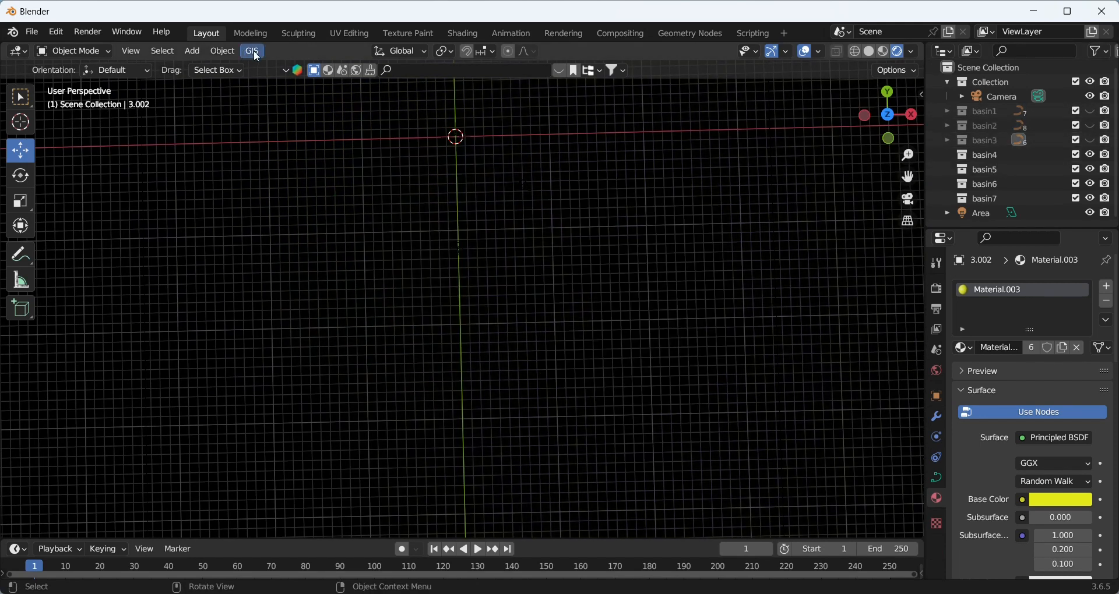
click(254, 50)
mouse_move(285, 100)
click(373, 99)
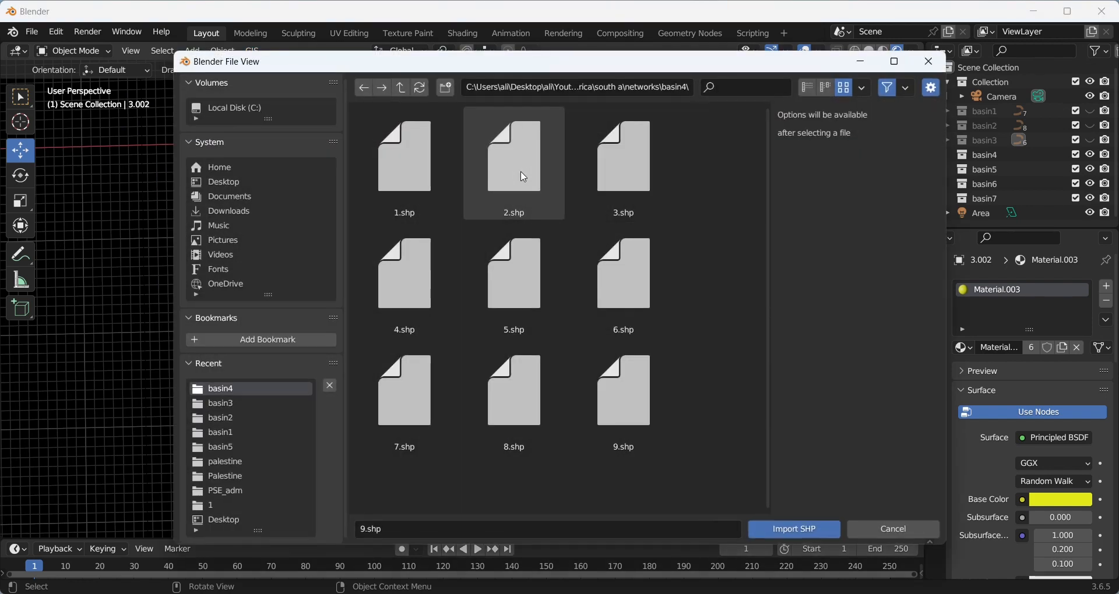
click(401, 88)
click(423, 270)
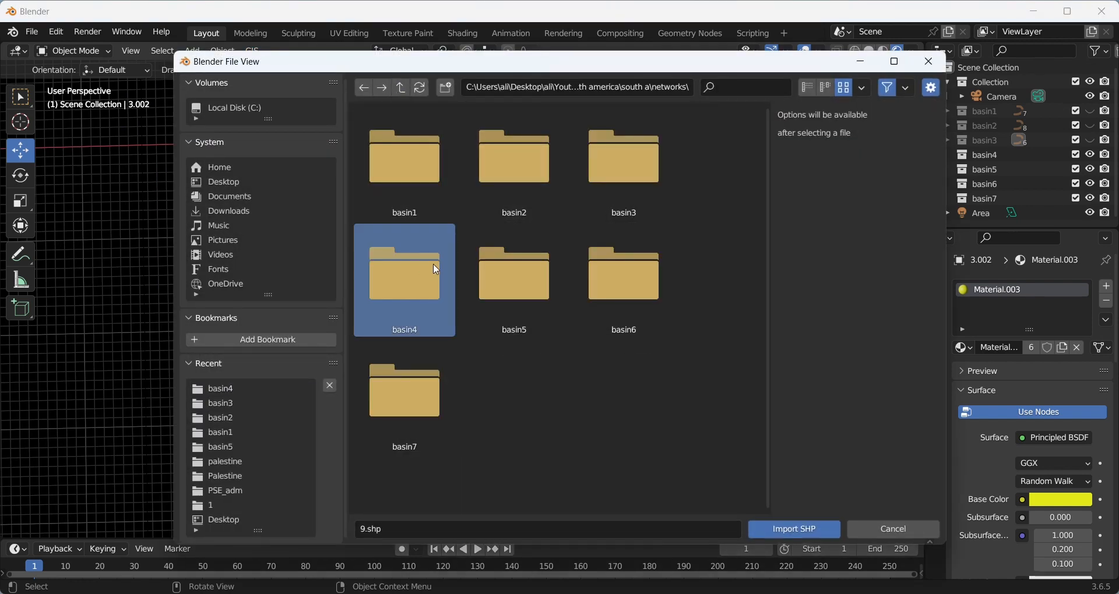
double_click(433, 266)
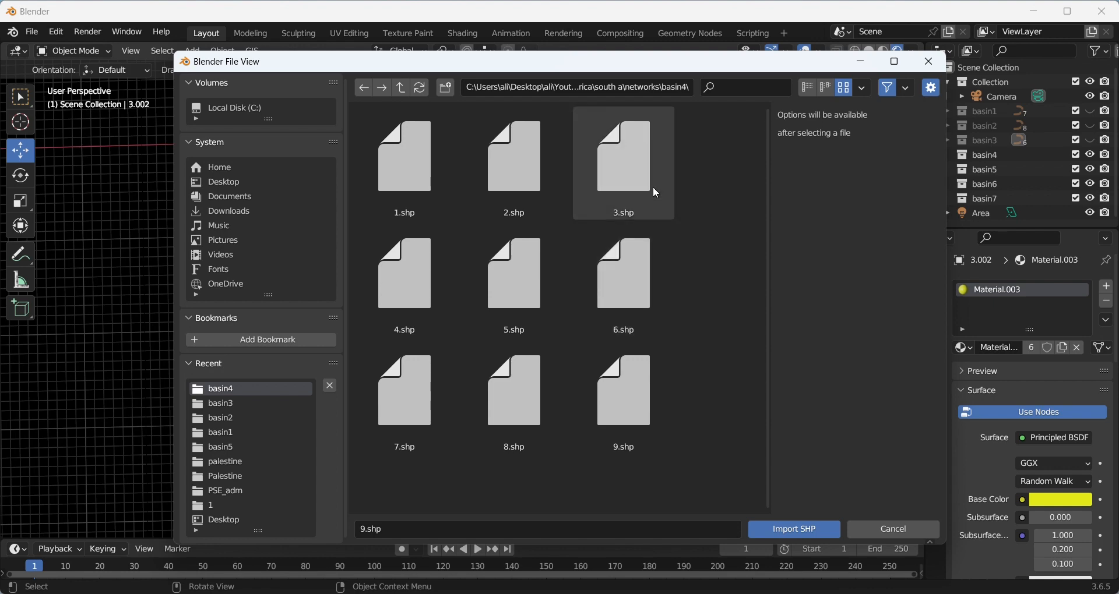
click(635, 169)
click(637, 394)
click(717, 382)
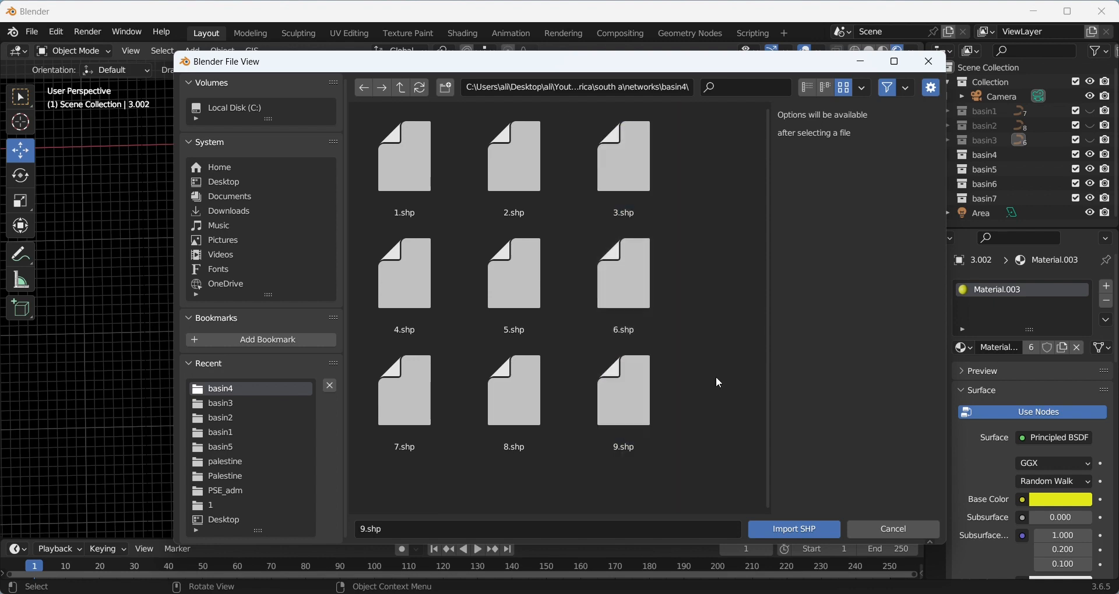
double_click(650, 385)
click(638, 562)
Import the shapefiles 8.shp and 7.shp from the basin4 networks folder
click(253, 50)
mouse_move(318, 118)
click(373, 105)
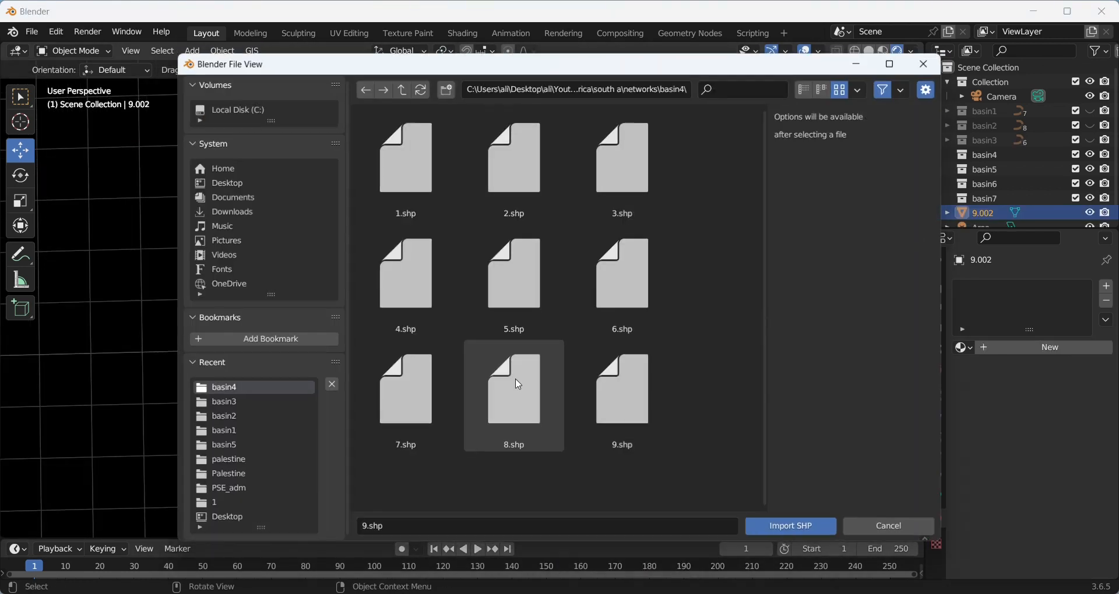
double_click(517, 382)
click(563, 579)
click(254, 52)
click(373, 104)
double_click(402, 393)
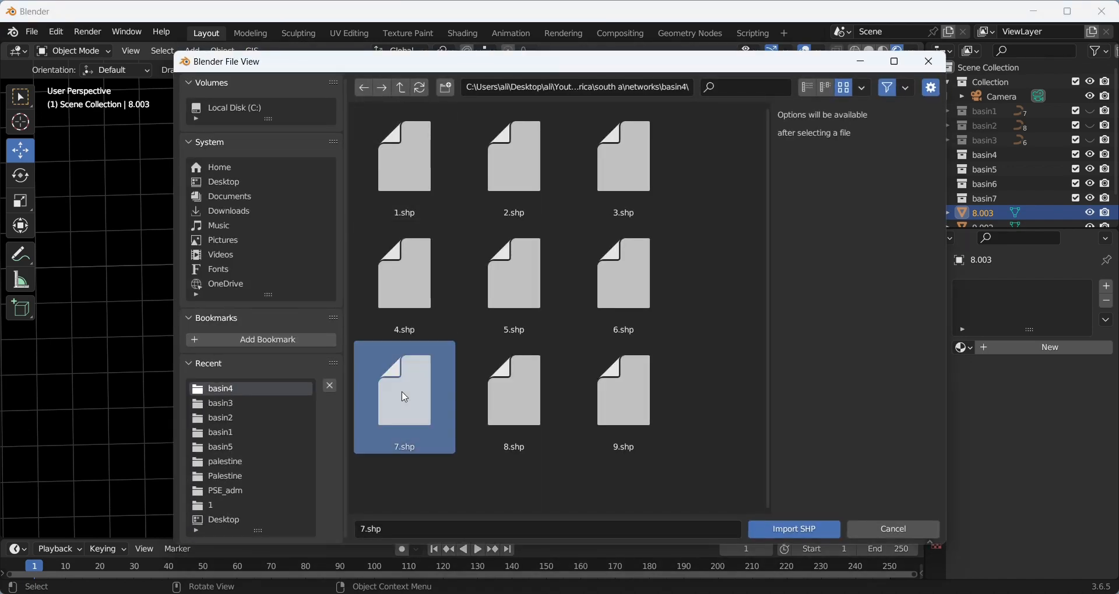
click(442, 517)
Import the shapefiles 6.shp and 5.shp from the basin4 networks folder
click(252, 52)
double_click(624, 266)
click(626, 446)
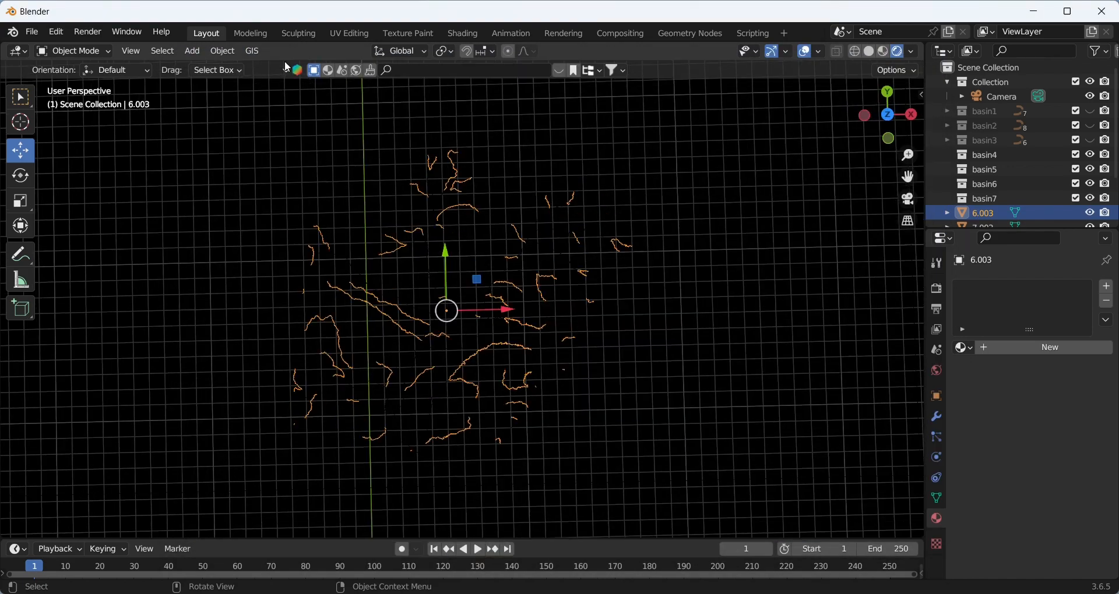
click(252, 52)
mouse_move(280, 102)
click(374, 101)
double_click(506, 268)
click(537, 447)
Import the shapefiles 4.shp and 3.shp from the basin4 networks folder
click(251, 51)
click(375, 101)
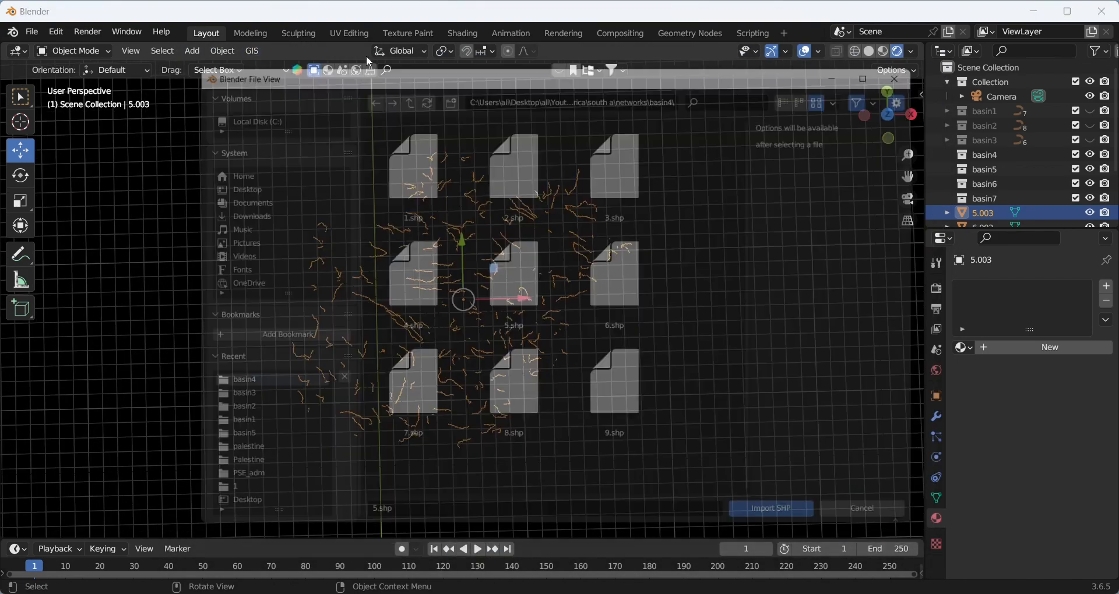
double_click(411, 280)
click(402, 408)
click(252, 52)
click(374, 102)
double_click(613, 161)
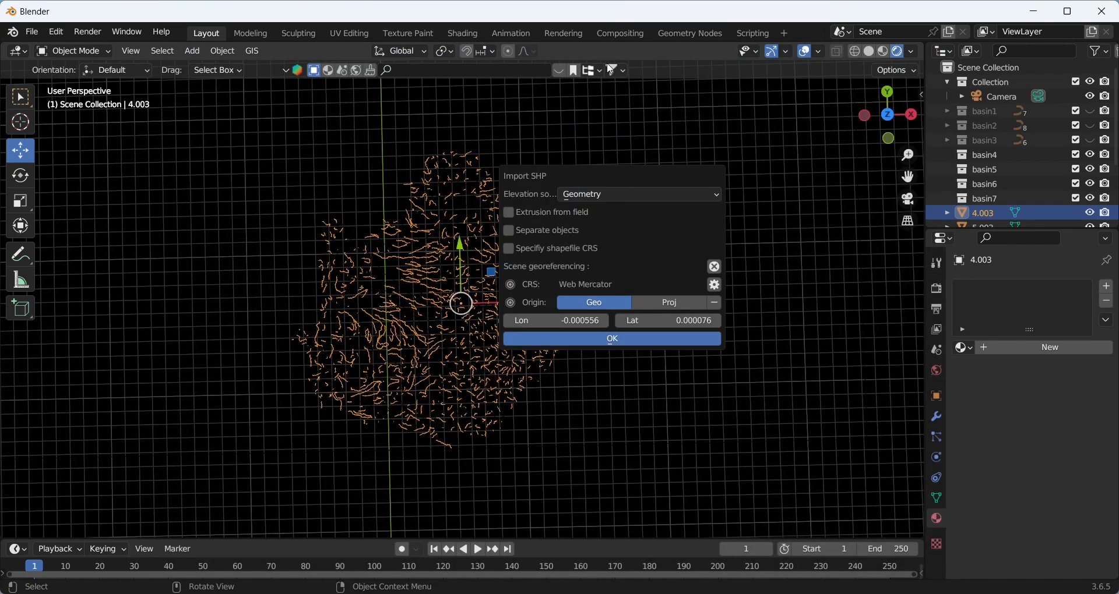
click(610, 339)
Move the imported river meshes 3.003 through 8.003 and 9.002 into the basin4 collection
scroll(975, 173, down, 4)
click(989, 201)
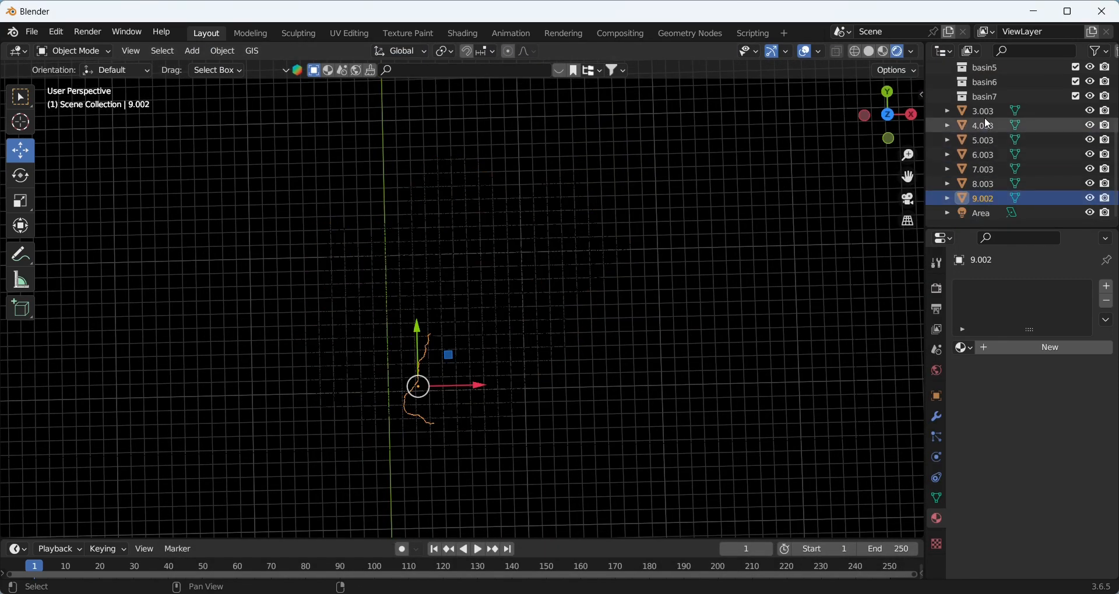
shift+click(991, 114)
scroll(1002, 140, up, 4)
drag(988, 180, 986, 127)
Convert the selected basin4 river meshes to curves
right_click(554, 233)
mouse_move(554, 235)
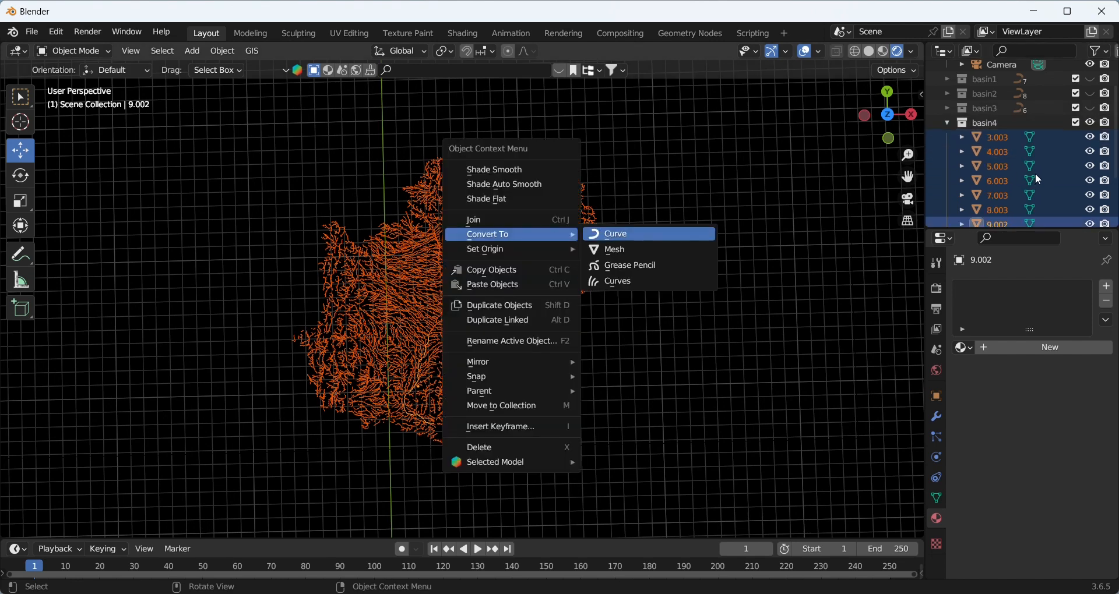
click(857, 185)
Set the bevel depth of curves 9.002 and 8.003 in the basin4 collection
scroll(1026, 175, down, 3)
click(994, 155)
click(936, 478)
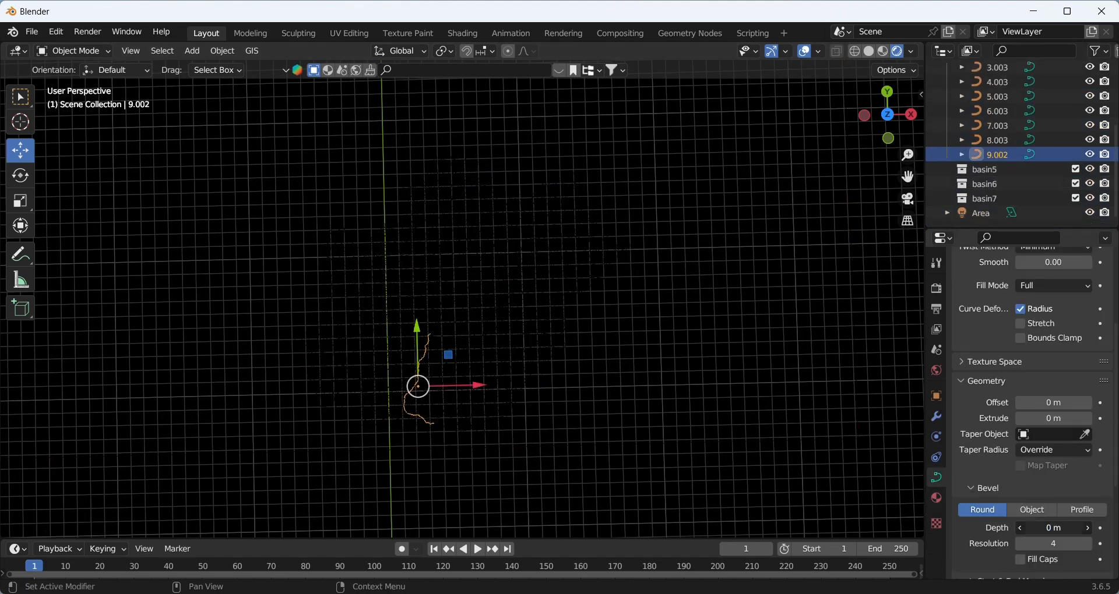
click(1056, 533)
text(0.02)
key(Return)
click(1008, 140)
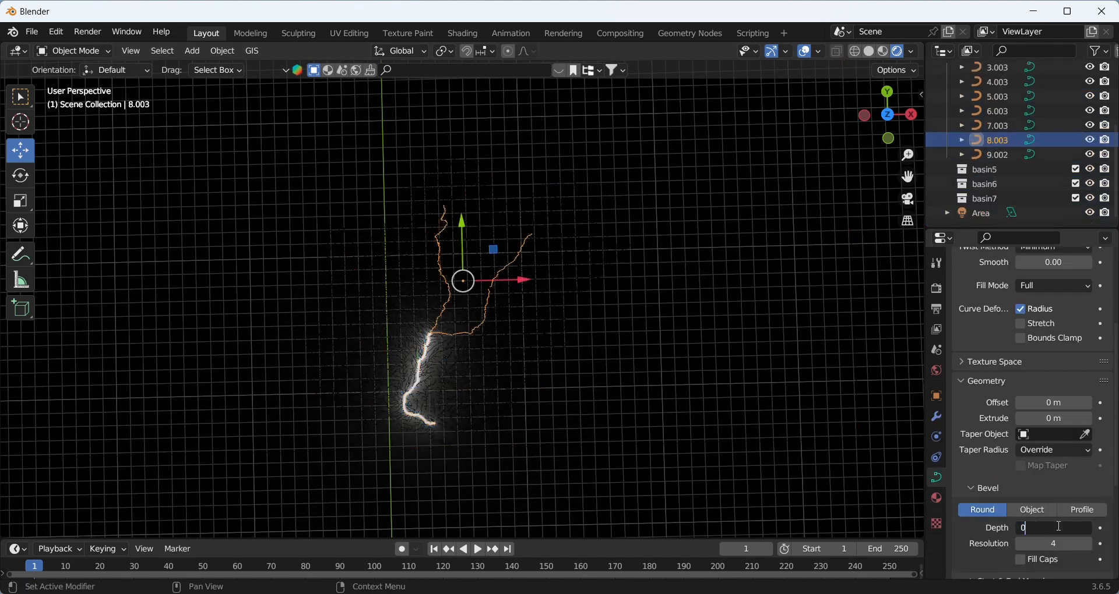
key(Return)
Set the bevel depth of curves 7.003 and 6.003 in the basin4 collection
click(1003, 126)
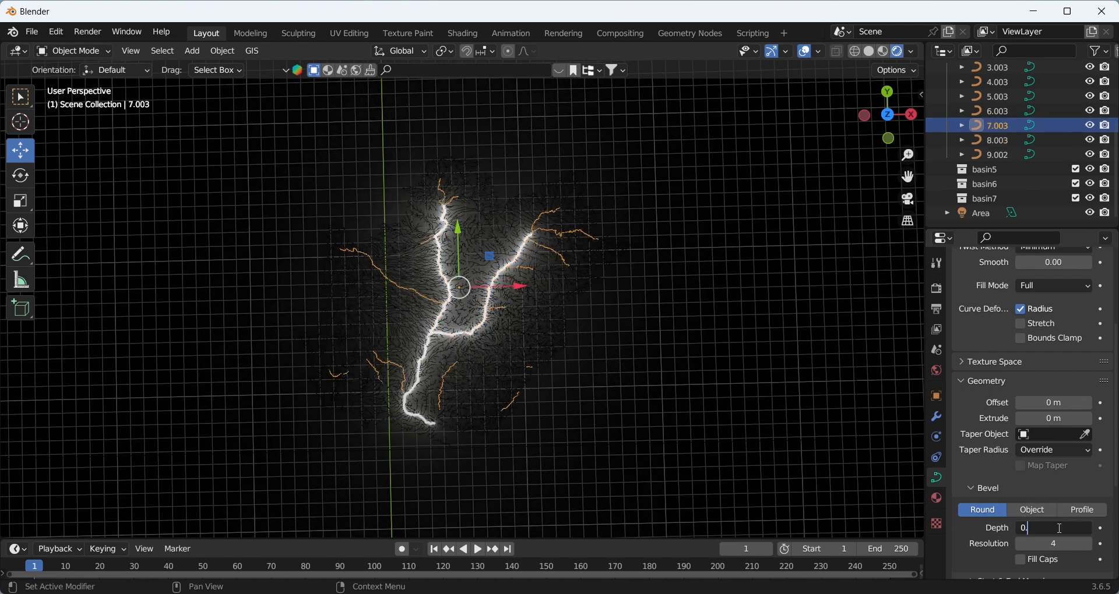
click(1059, 528)
text(0.03)
key(Return)
click(1012, 112)
click(1057, 529)
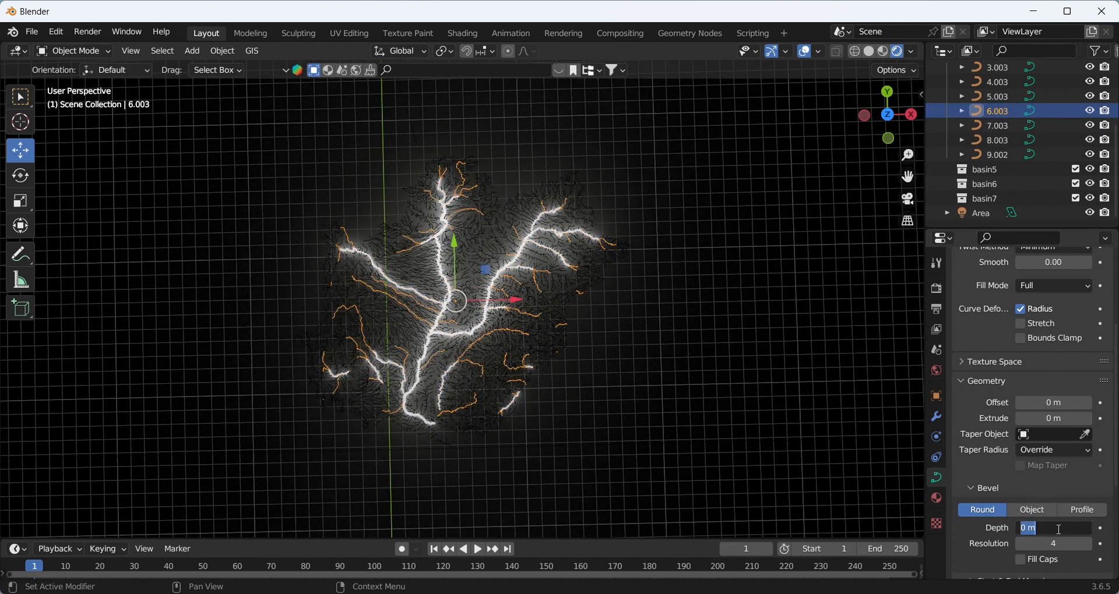
text(0.02)
key(Return)
Set the bevel depth of curve 5.003 to 0.02 m
click(1001, 96)
click(1063, 532)
text(0.01)
key(Return)
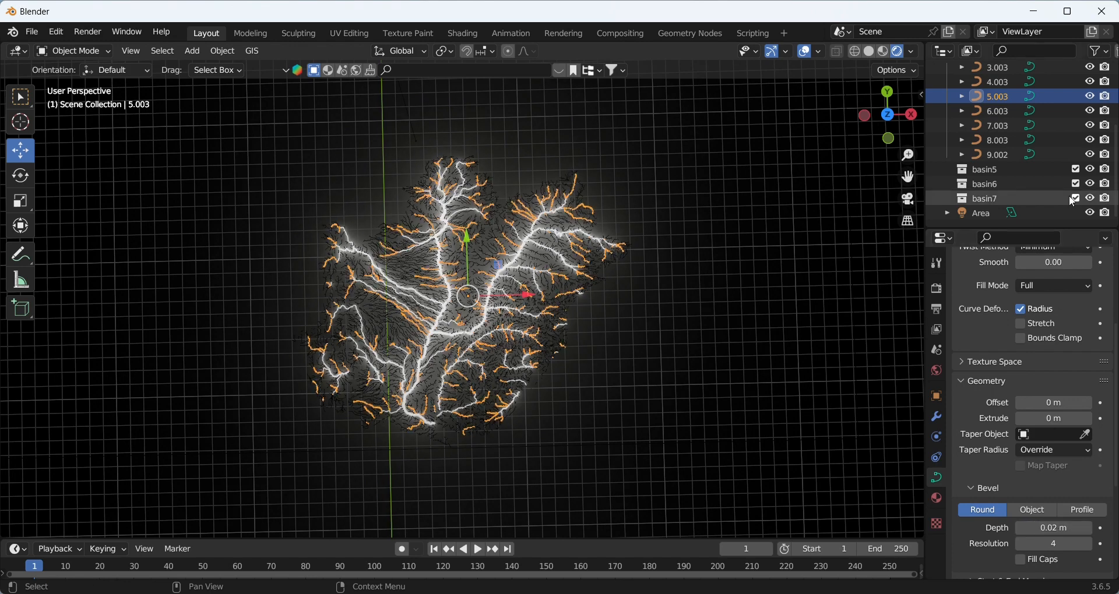
Set the bevel depth of curve 4.003 to 0.01 m and curve 3.003 to 0.005 m
click(1010, 82)
click(1061, 530)
text(0.01)
key(Return)
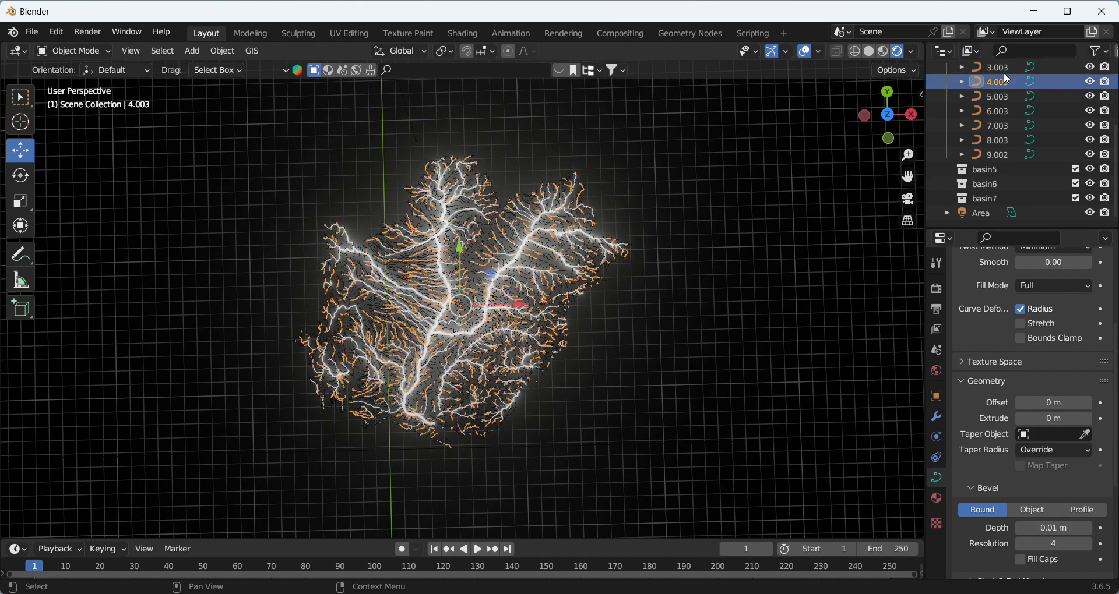
click(1004, 72)
key(Return)
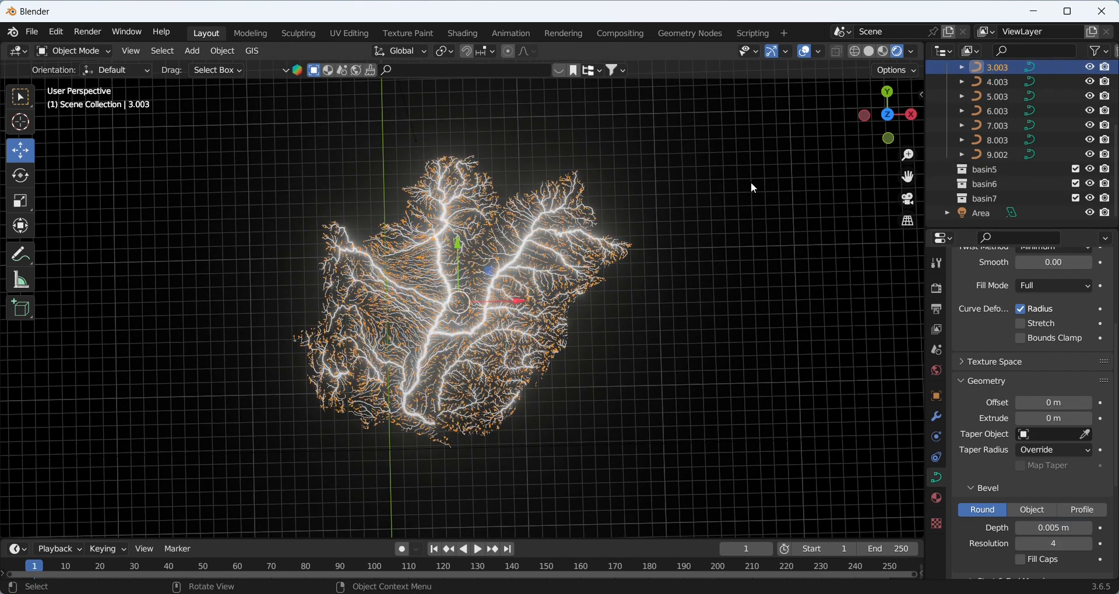
Create a new material on curve 3.003 in basin4 and set its base color to hex FF253B
scroll(998, 95, up, 2)
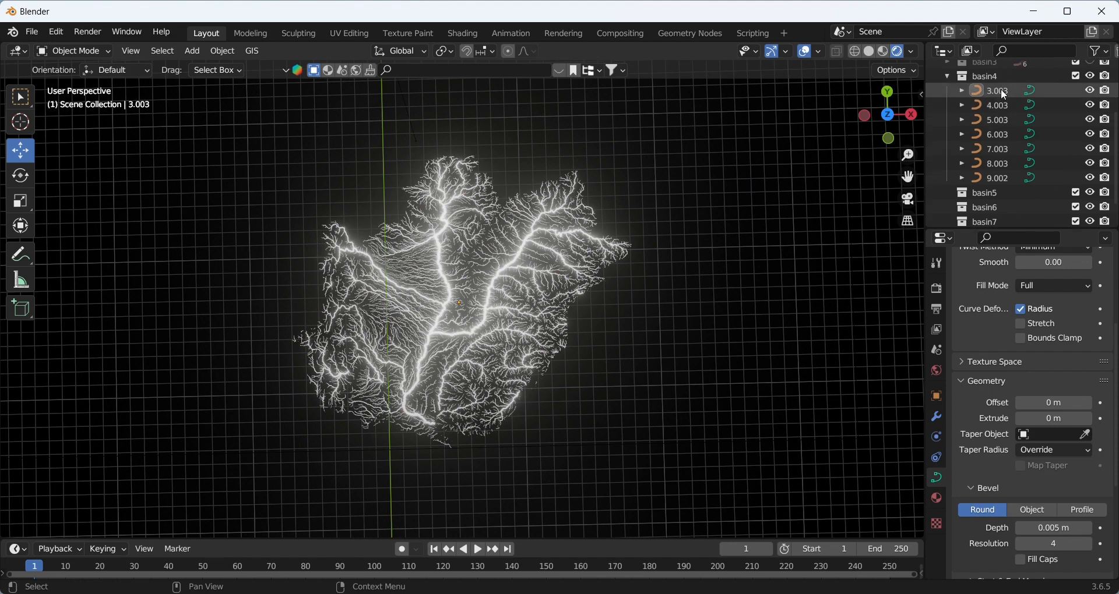
click(1001, 89)
click(937, 499)
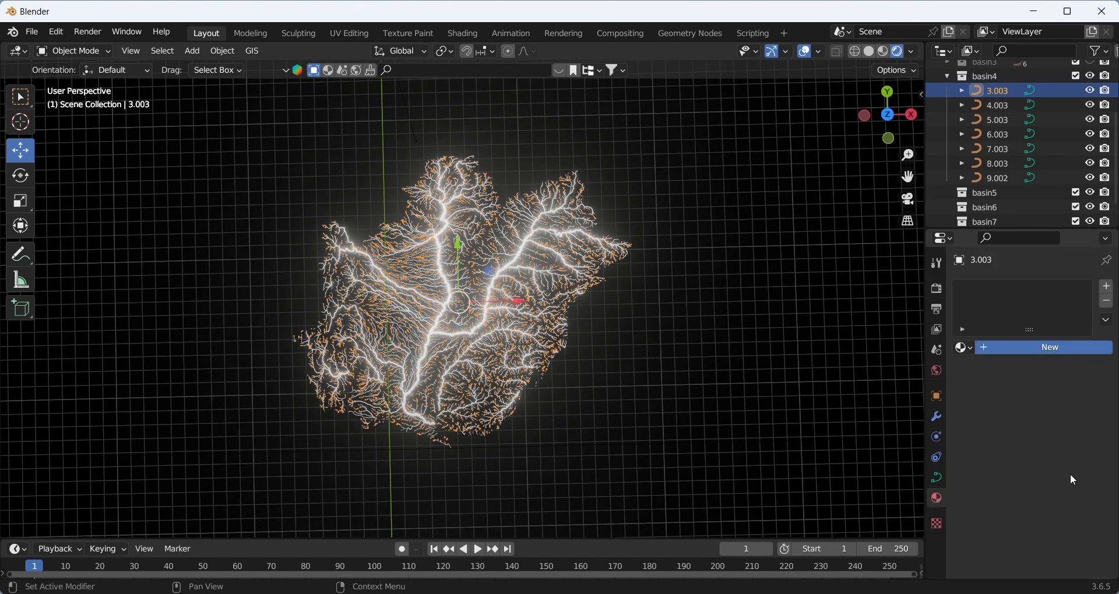
click(1043, 348)
click(1058, 500)
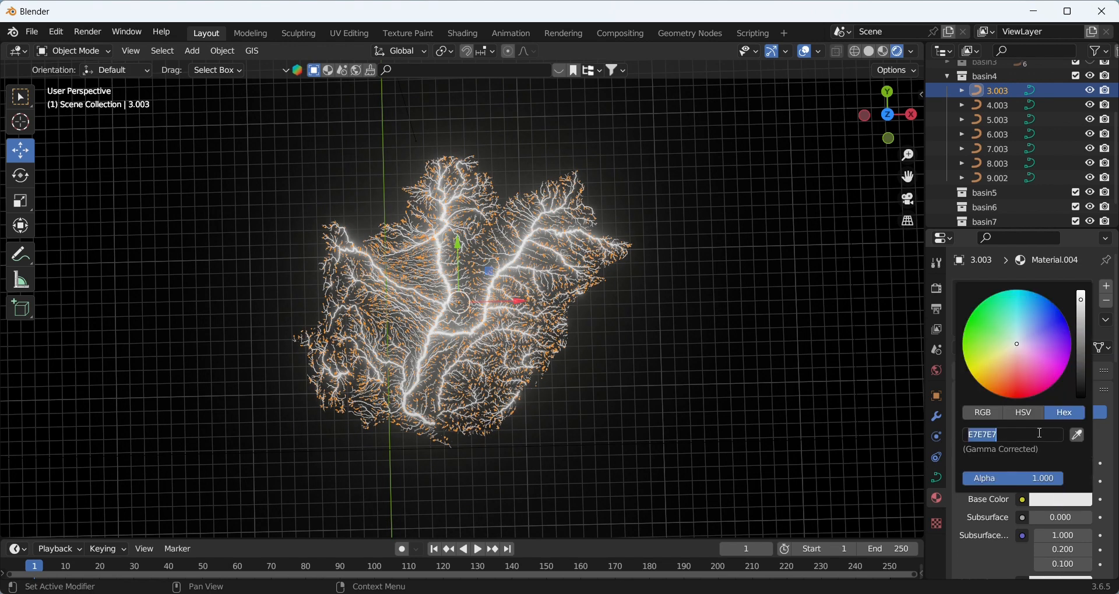
text(FF2)
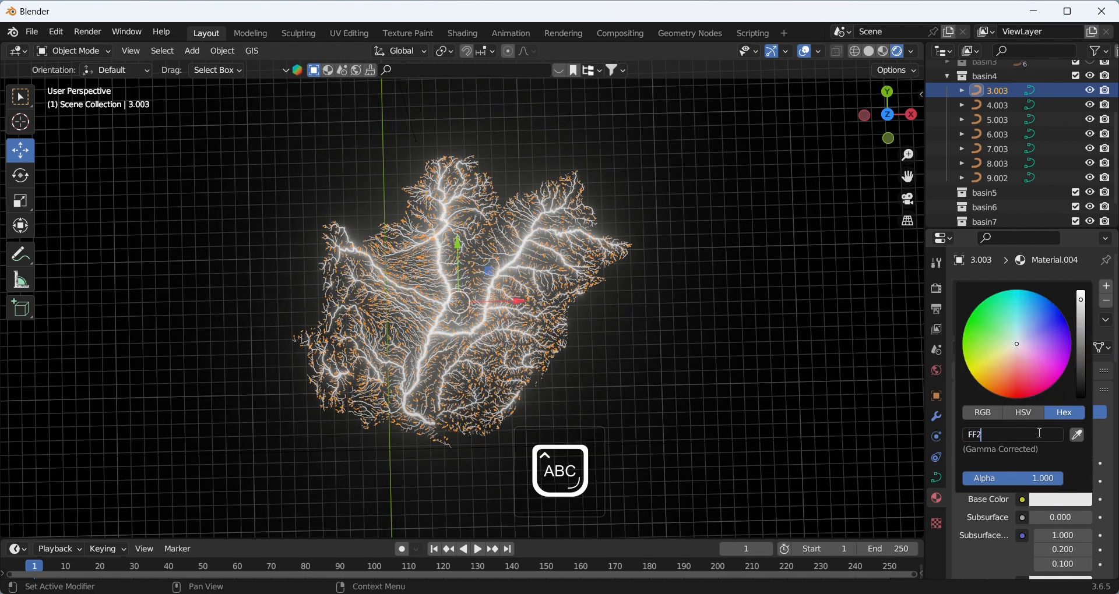
text(53B)
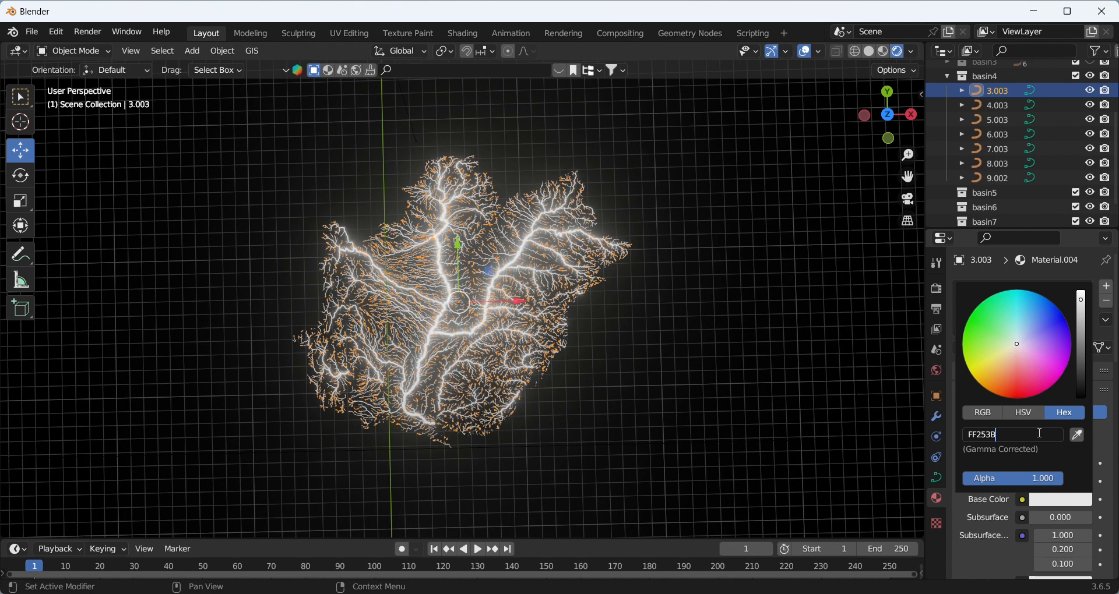
key(Return)
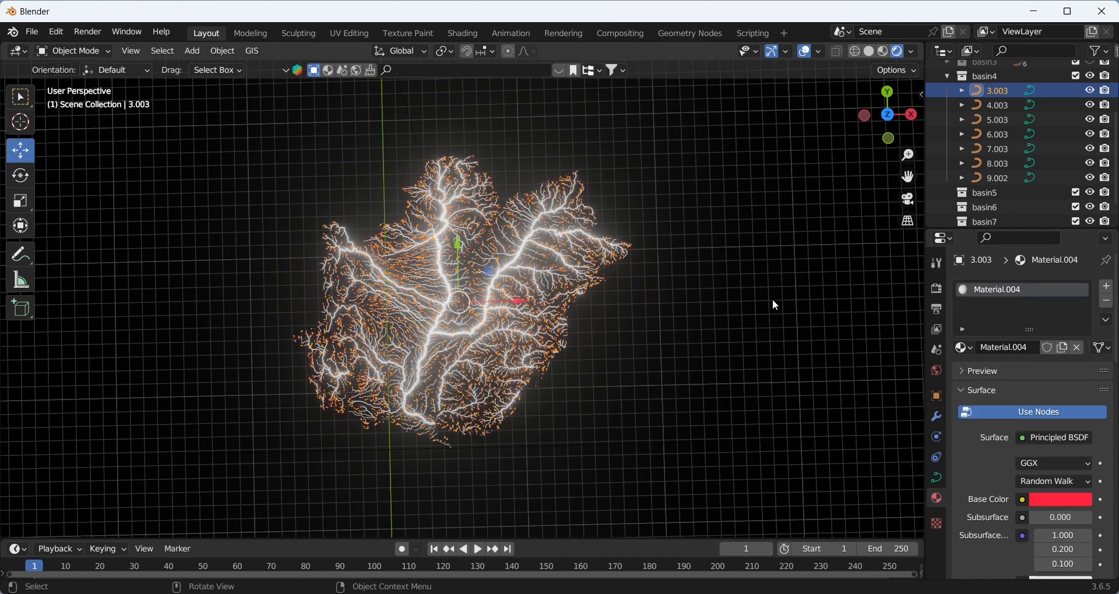
Link the red material of curve 3.003 to all the other curves in the basin4 collection
click(997, 90)
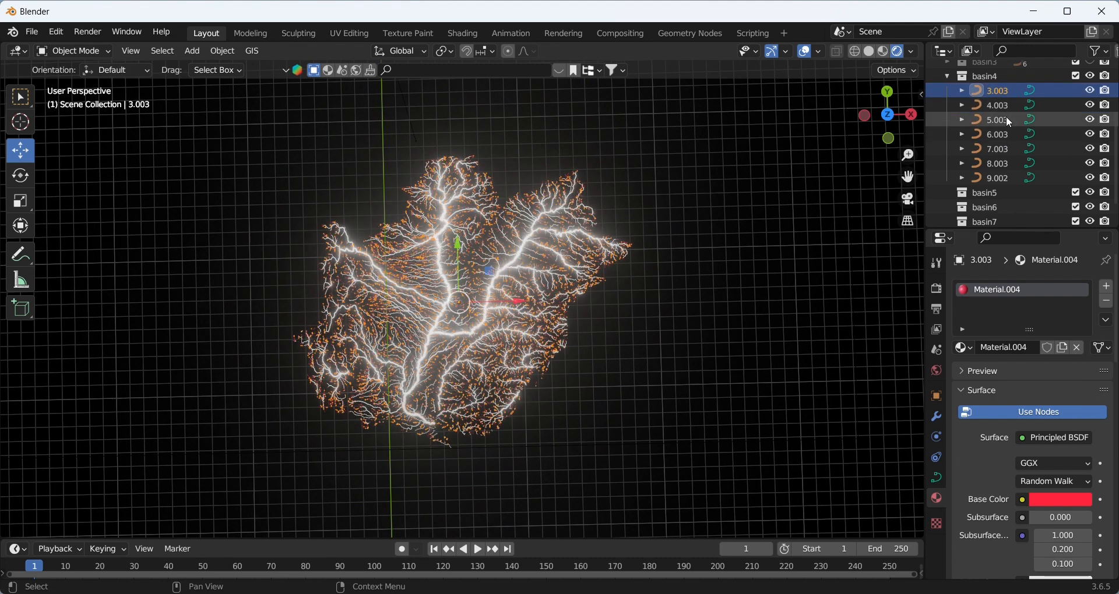
shift+click(999, 178)
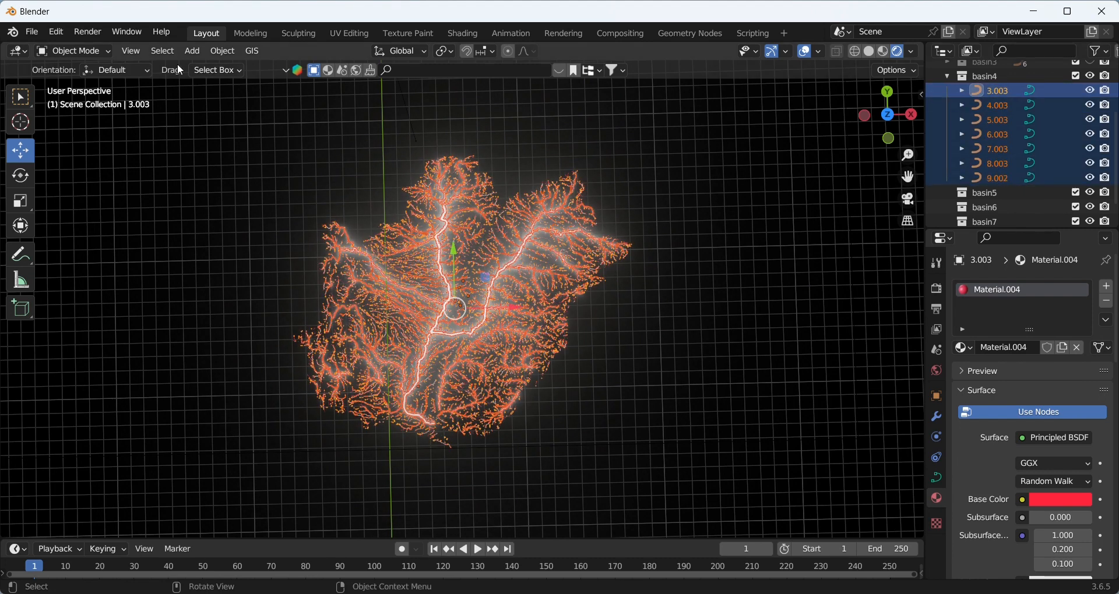
click(228, 55)
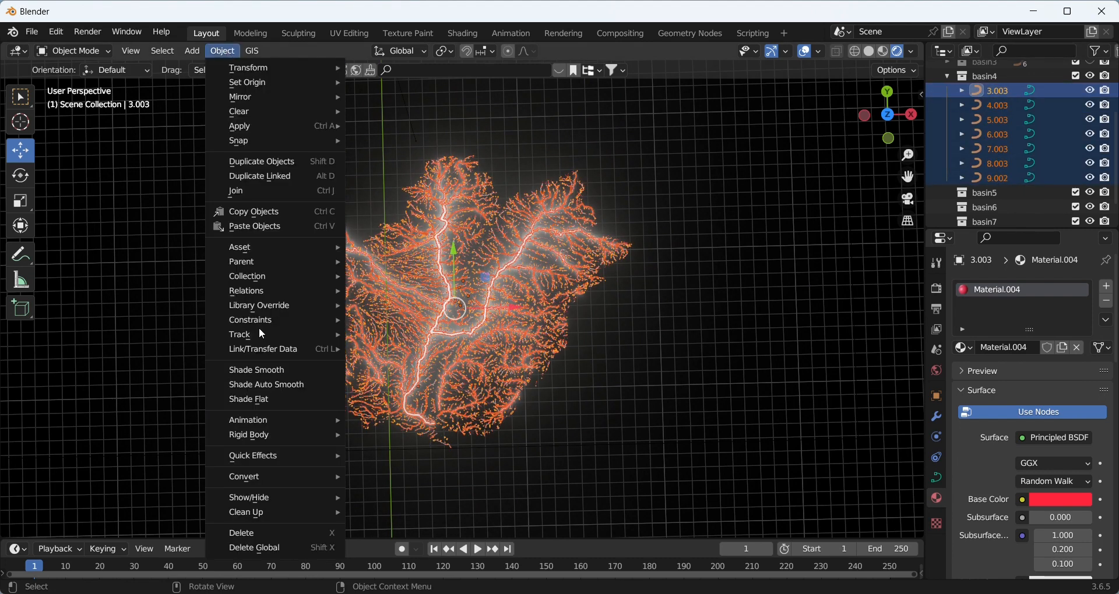
mouse_move(292, 350)
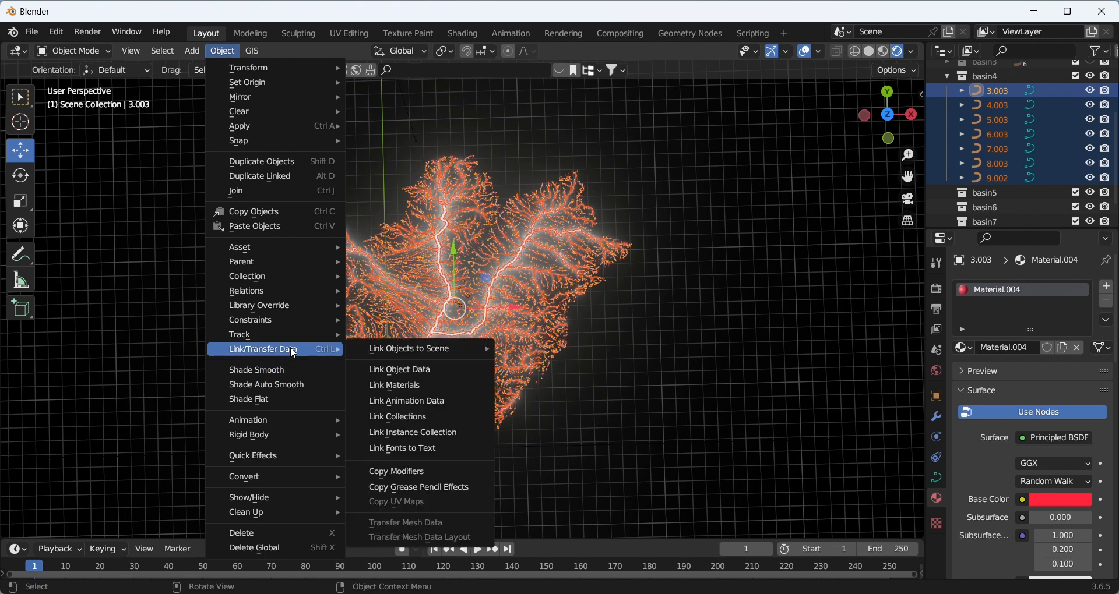
click(425, 386)
click(856, 215)
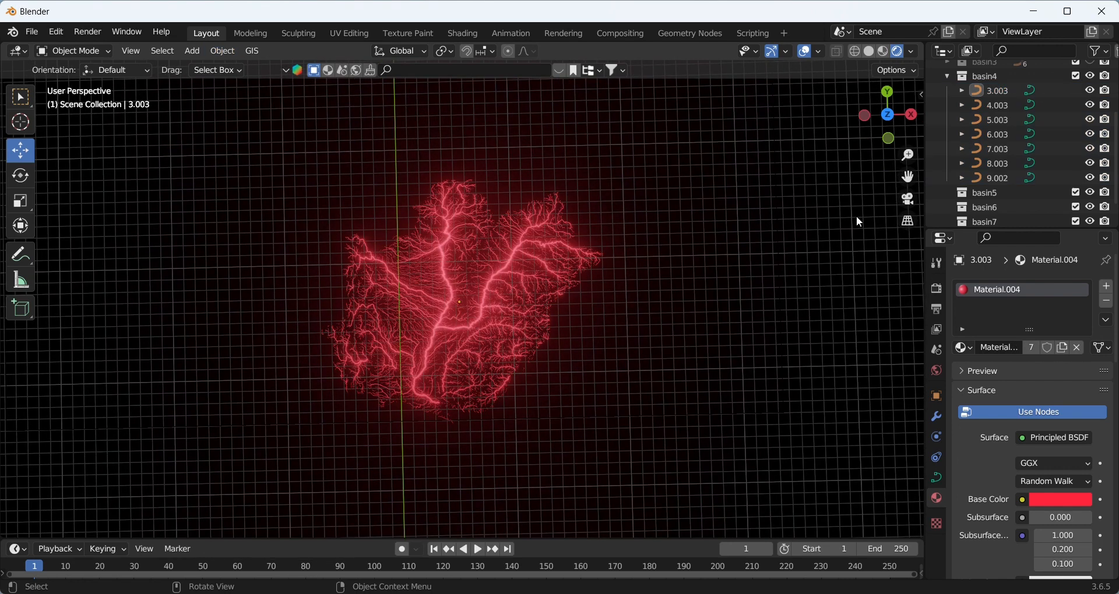
Collapse basin4 and show the basin1, basin2 and basin3 collections to examine the combined river map
click(946, 76)
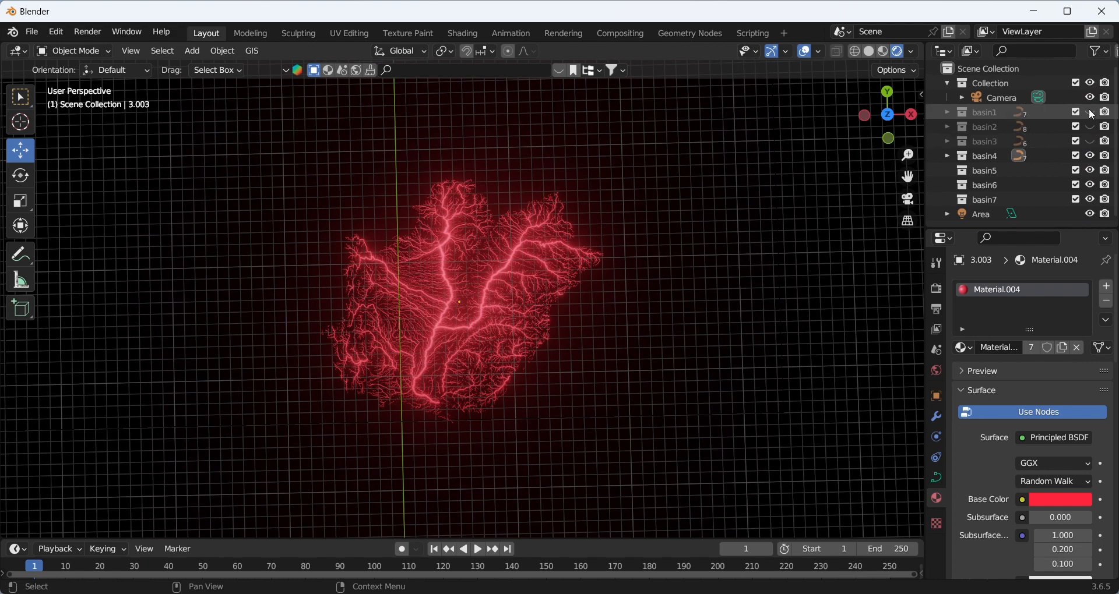
drag(1090, 112, 1088, 142)
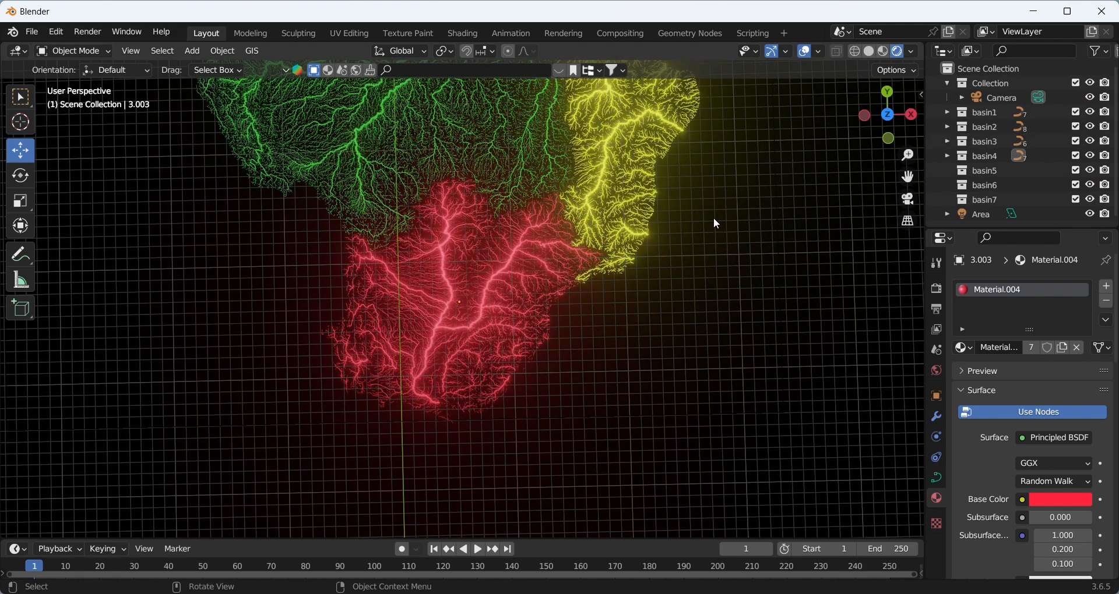
scroll(655, 220, down, 2)
middle_drag(580, 213, 601, 296)
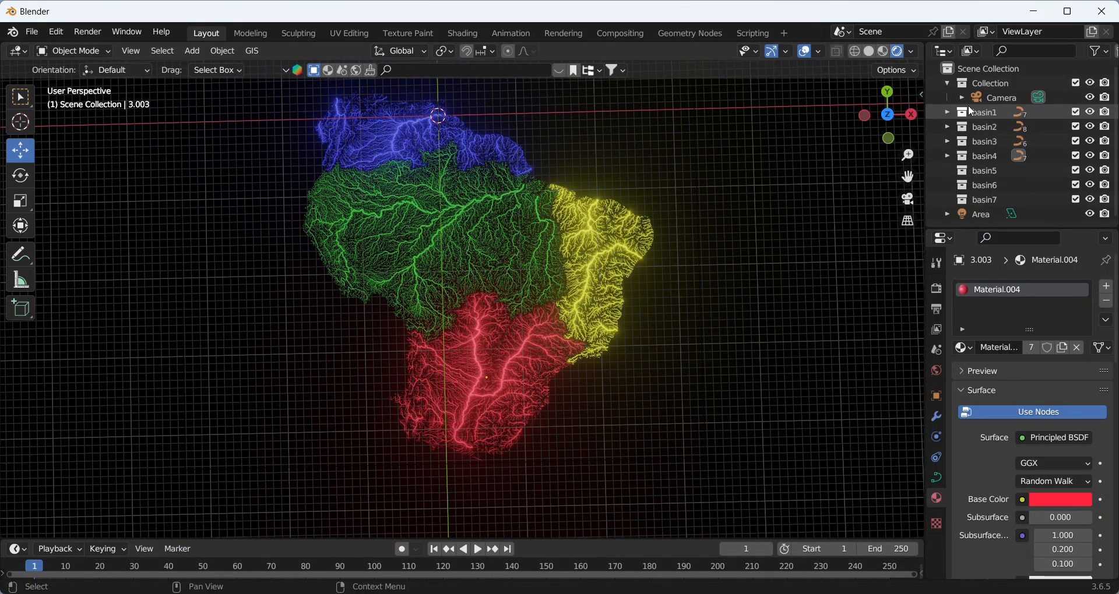
Hide the basin1, basin2, basin3 and basin4 collections in the viewport
click(1091, 113)
click(1093, 127)
click(1090, 142)
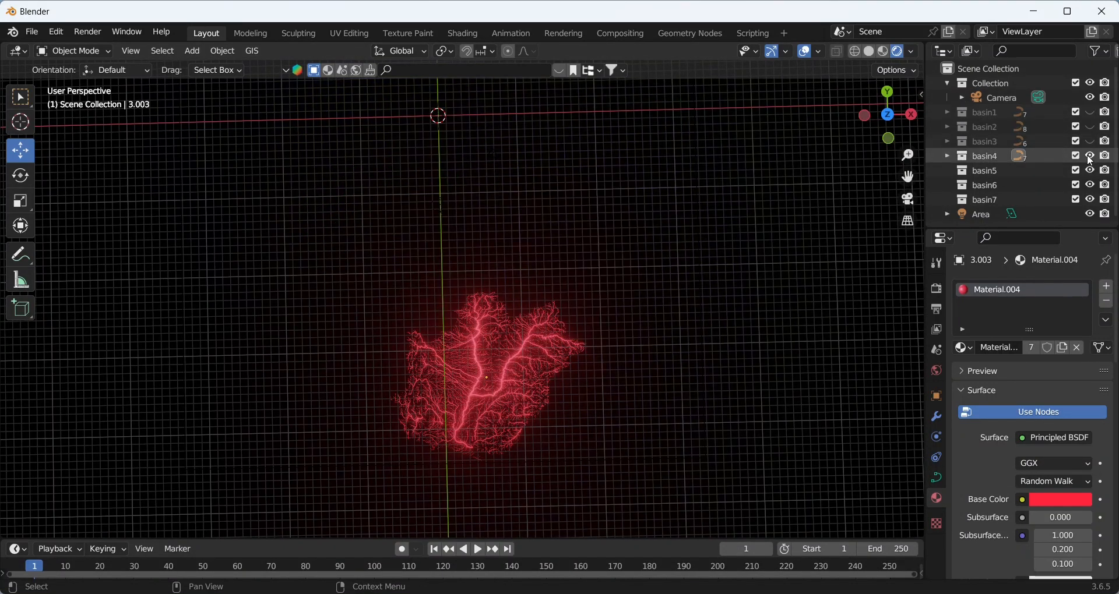
click(1086, 156)
Import the shapefile 7.shp from the basin5 folder
click(252, 50)
mouse_move(286, 101)
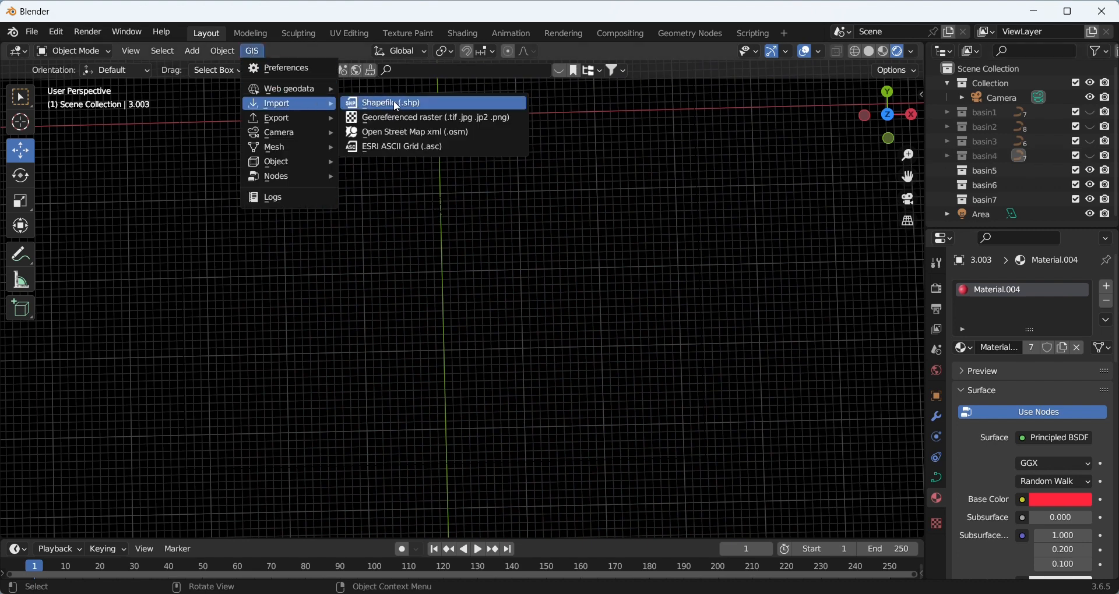
click(394, 100)
click(401, 88)
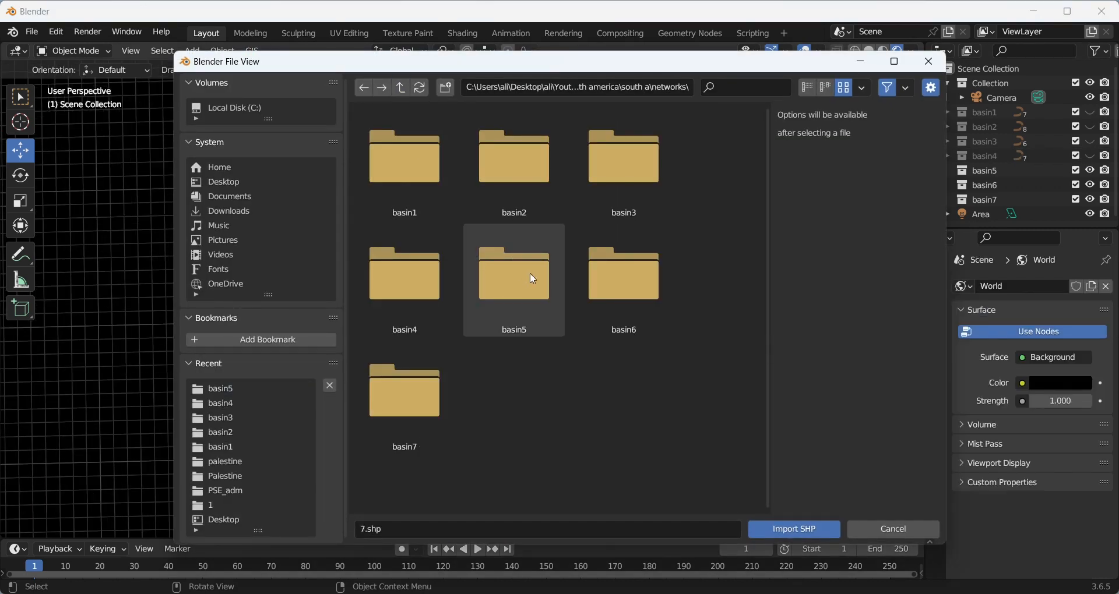
double_click(533, 280)
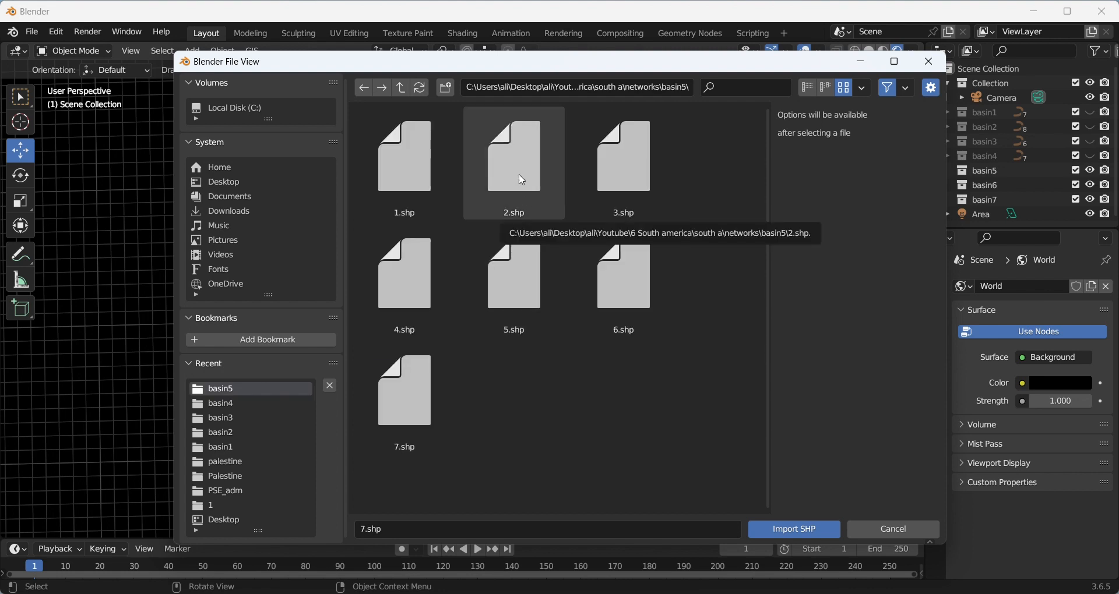
double_click(443, 413)
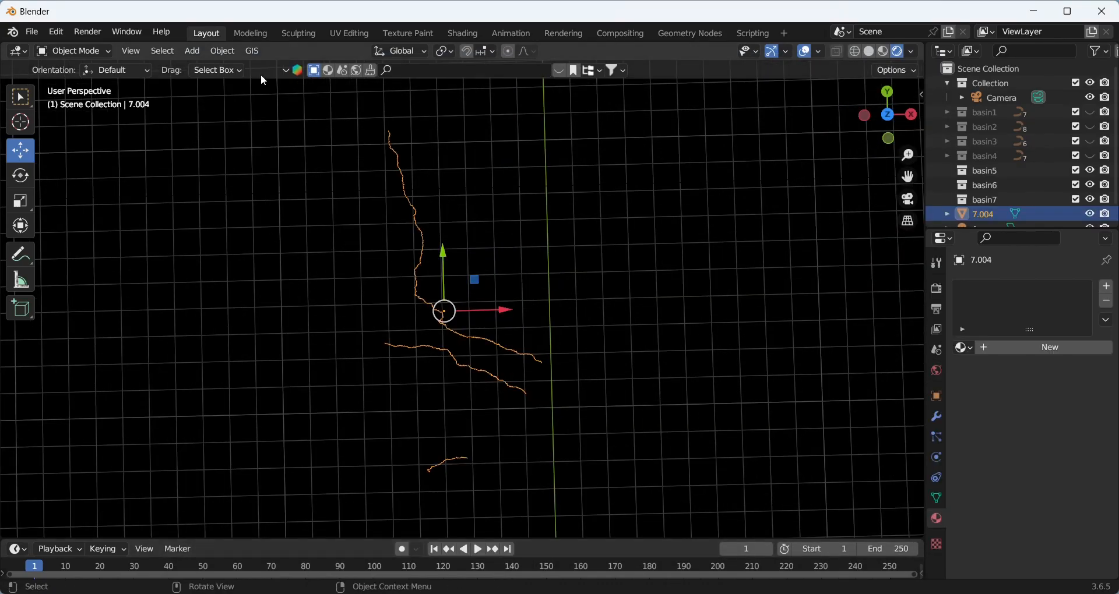
Import the shapefiles 6.shp and 5.shp from the basin5 folder
click(253, 51)
mouse_move(278, 103)
click(390, 103)
double_click(612, 288)
click(627, 453)
click(253, 51)
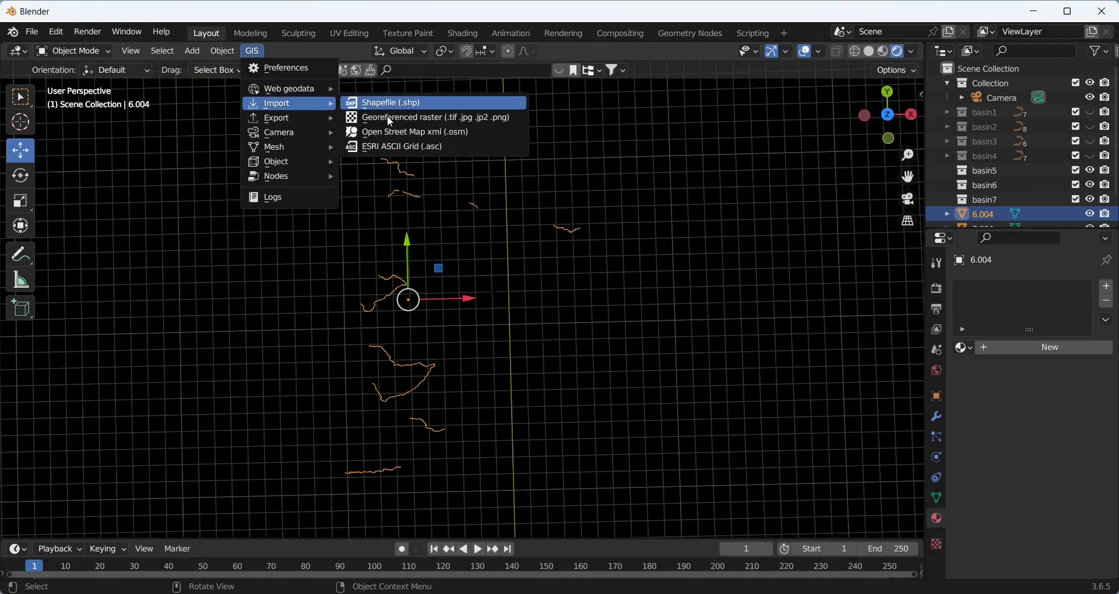
click(390, 105)
double_click(515, 279)
click(557, 438)
Import the shapefiles 4.shp and 3.shp from the basin5 folder
click(253, 51)
click(389, 103)
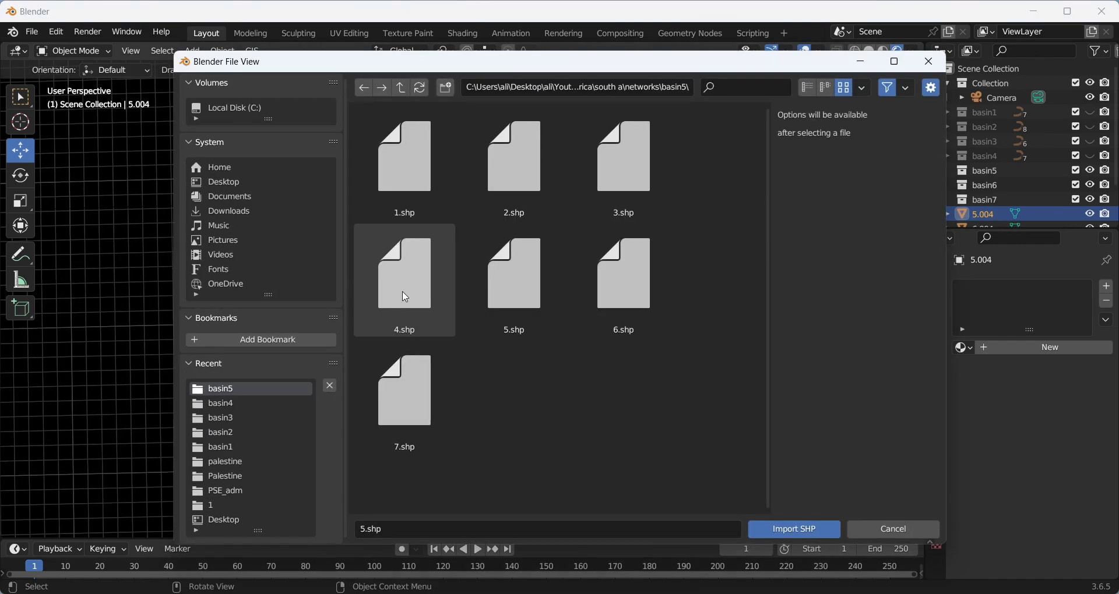
double_click(406, 298)
click(490, 448)
click(253, 51)
click(389, 103)
double_click(627, 169)
click(595, 343)
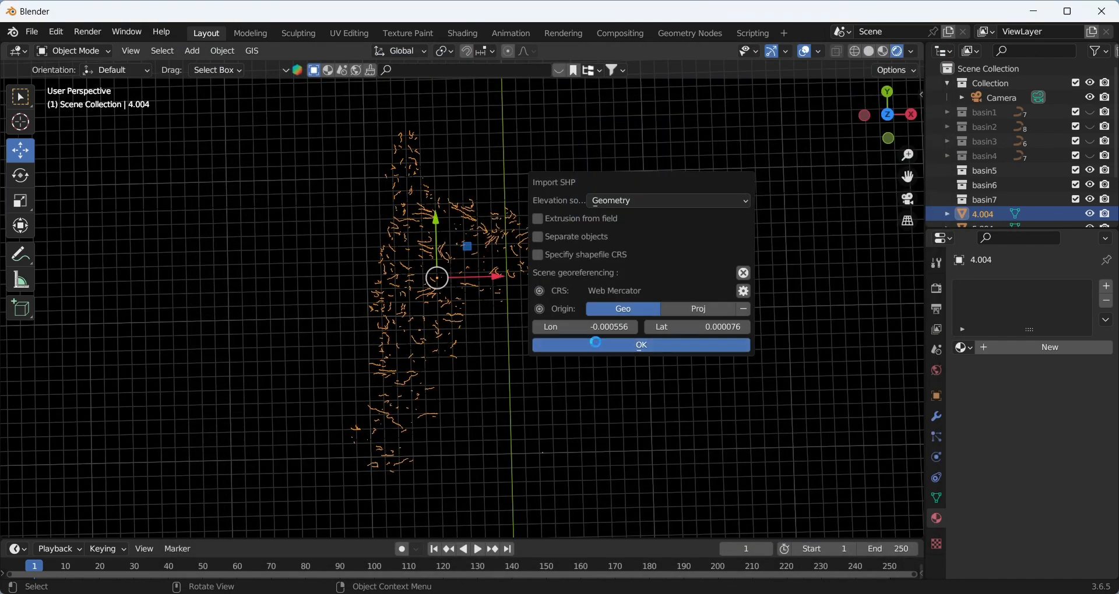
Import the shapefile 2.shp from the basin5 folder
click(253, 51)
click(390, 103)
double_click(515, 169)
click(501, 339)
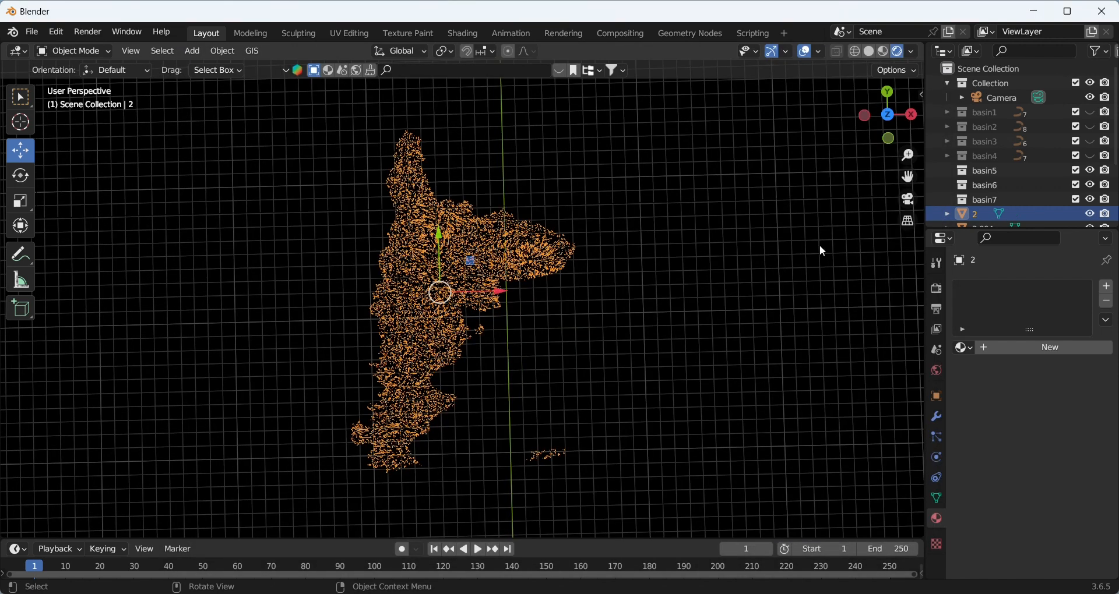
Move the imported meshes 2 and 3.004 through 7.004 into the basin5 collection and convert them to curves
scroll(1064, 190, down, 4)
click(989, 199)
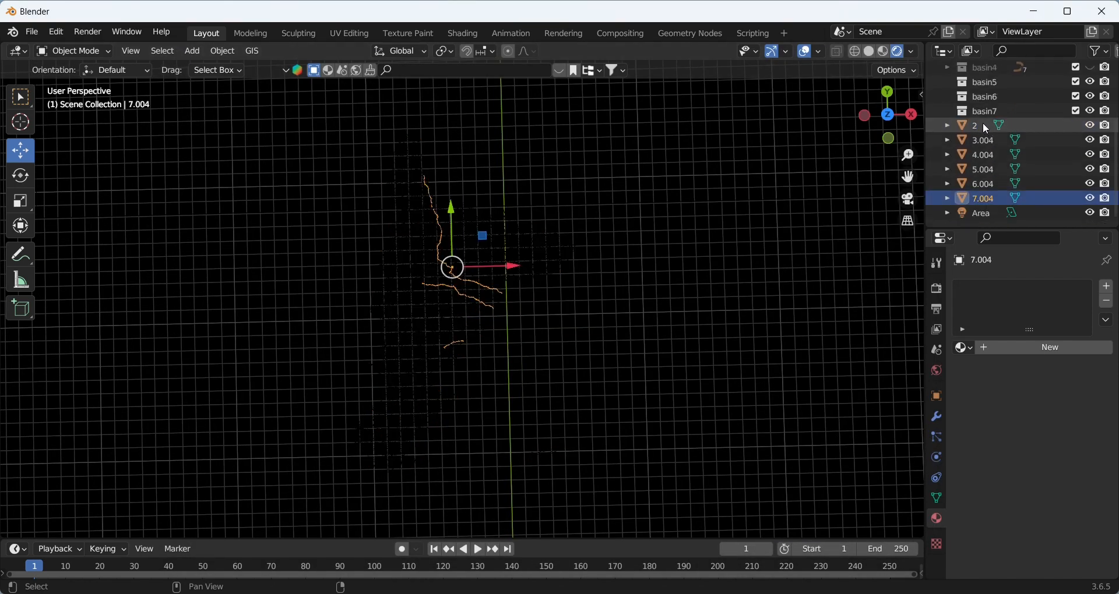
shift+click(987, 128)
drag(1017, 146, 987, 175)
right_click(505, 232)
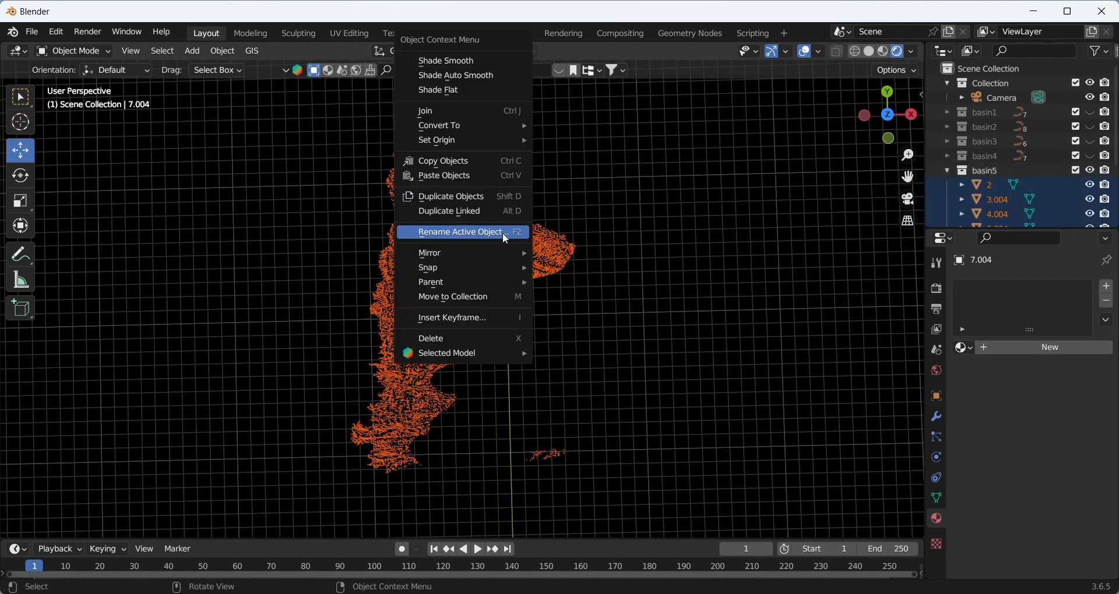
mouse_move(496, 126)
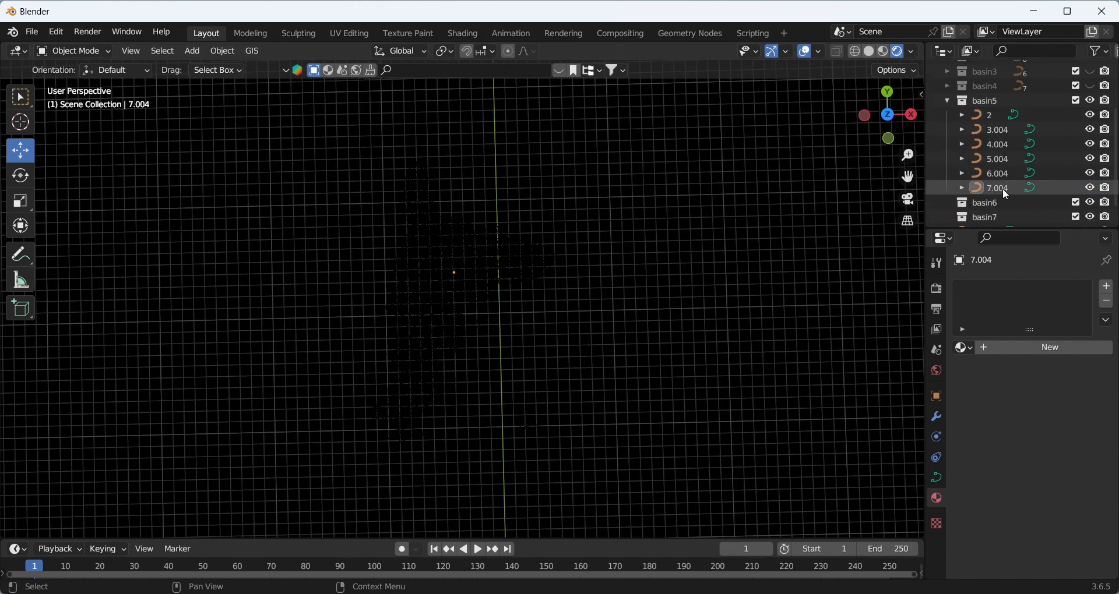
Set the bevel depth of curves 7.004 and 6.004 in the basin5 collection to 0.09 m
click(1002, 187)
click(936, 477)
scroll(991, 466, down, 8)
click(1054, 436)
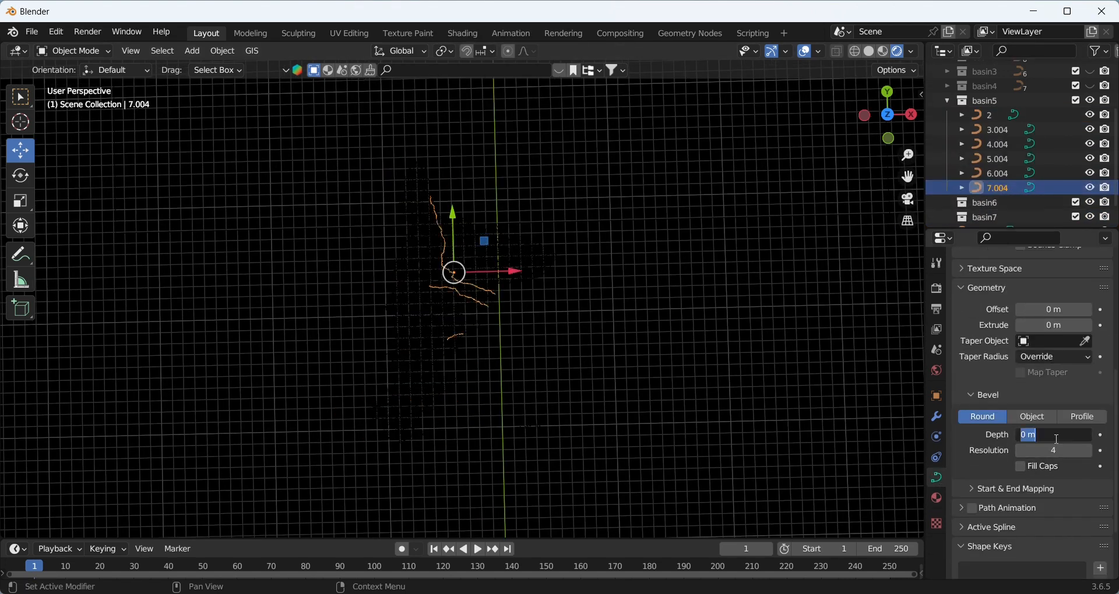
text(0.09)
key(Return)
click(999, 173)
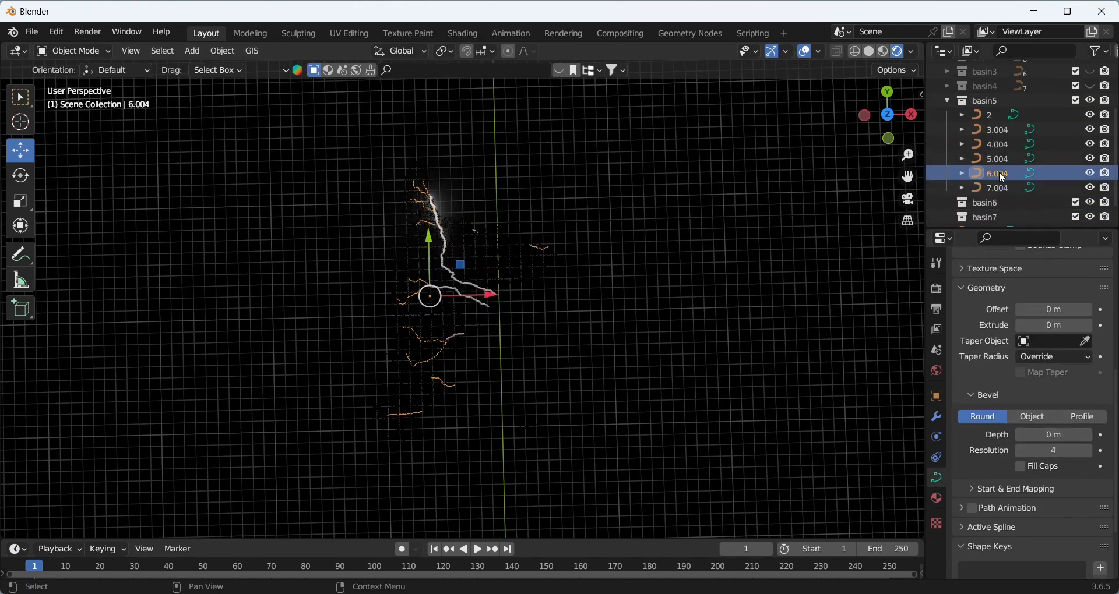
click(1068, 436)
text(0.09)
key(Return)
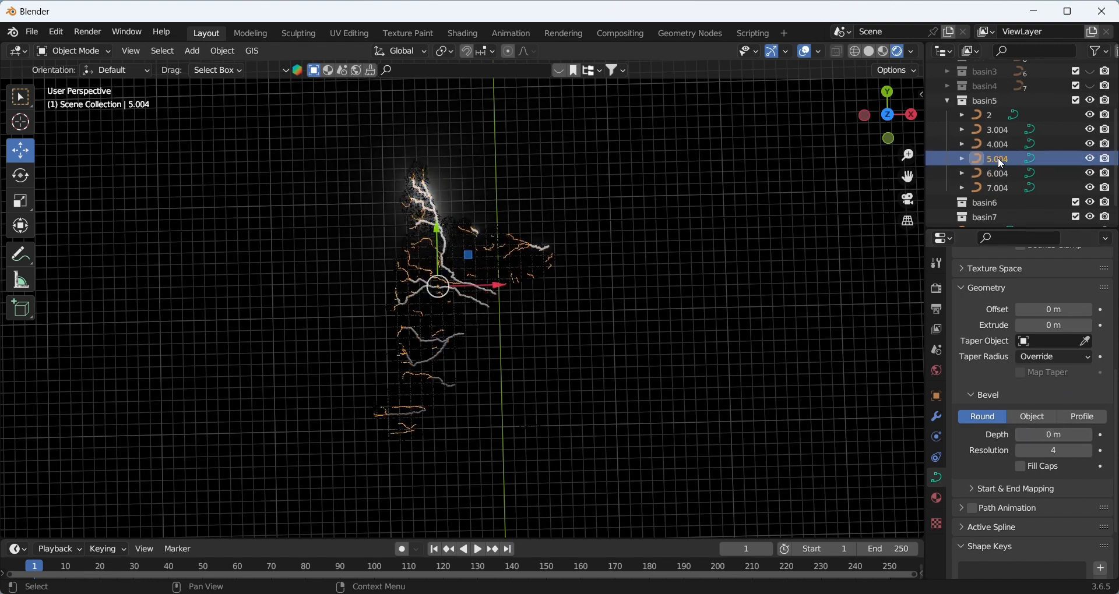
Set the bevel depth of curve 5.004 to 0.05 m and curve 4.004 to 0.03 m
click(998, 158)
click(1056, 435)
key(Return)
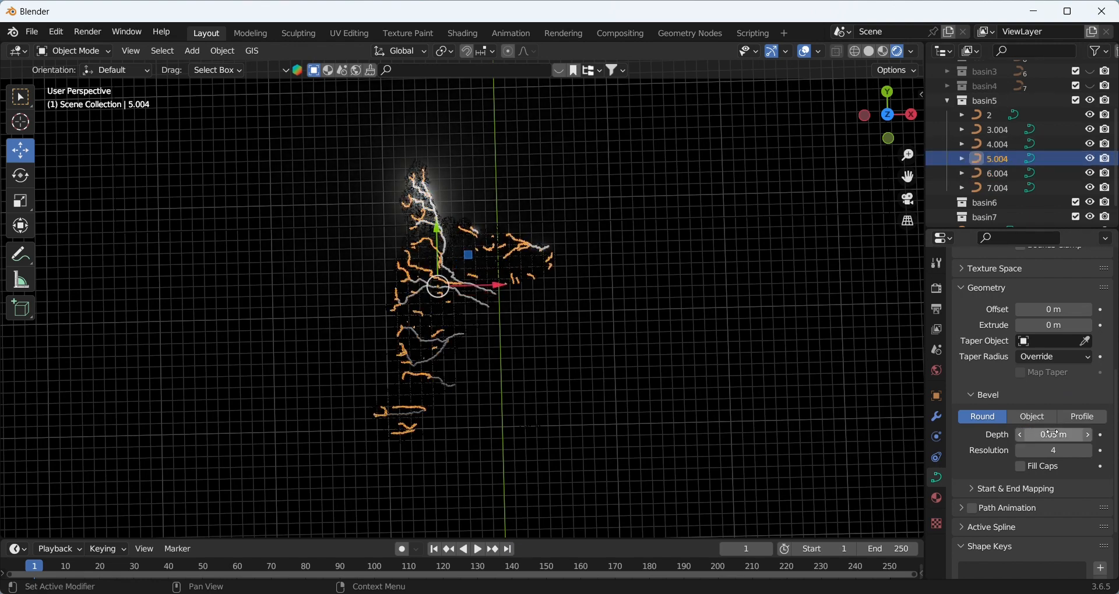
click(998, 144)
click(1066, 435)
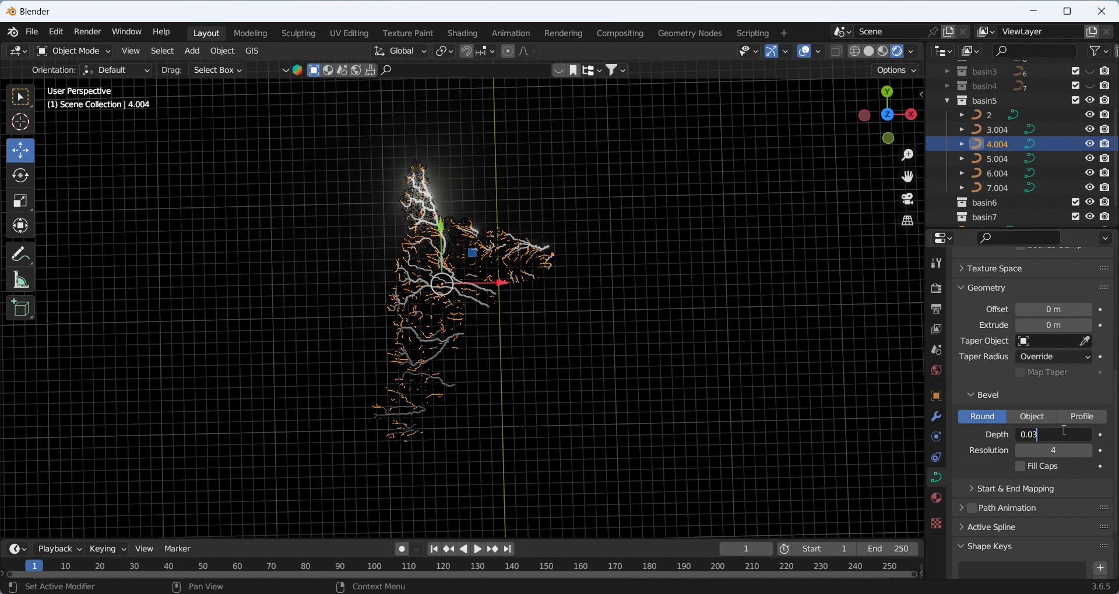
key(Return)
Set the bevel depth of curve 3.004 in the basin5 collection to 0.02 m
click(998, 129)
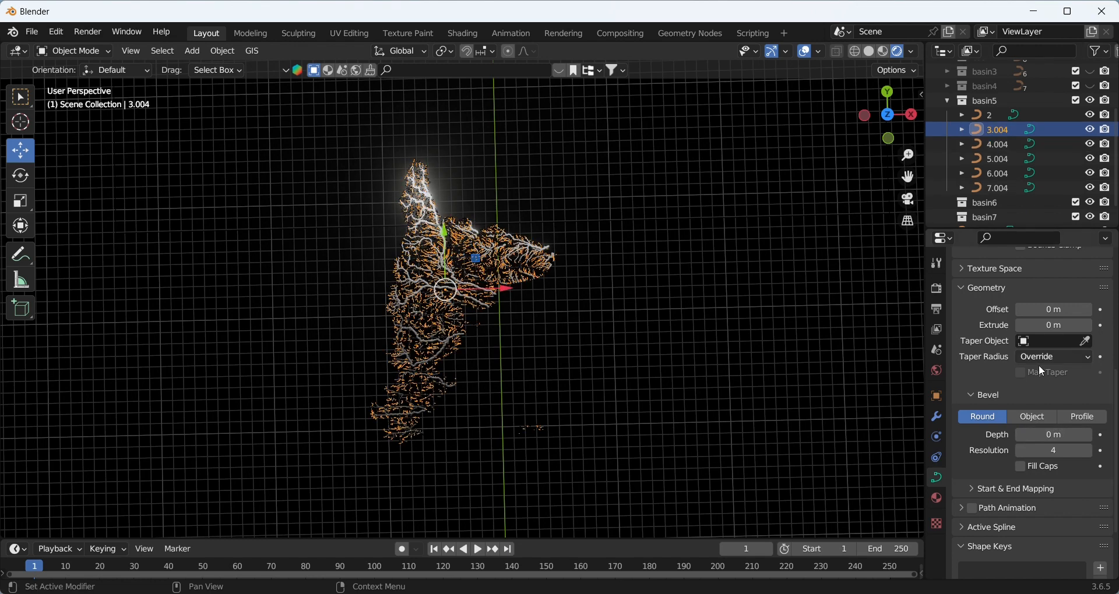
click(1047, 435)
text(0.02)
key(Return)
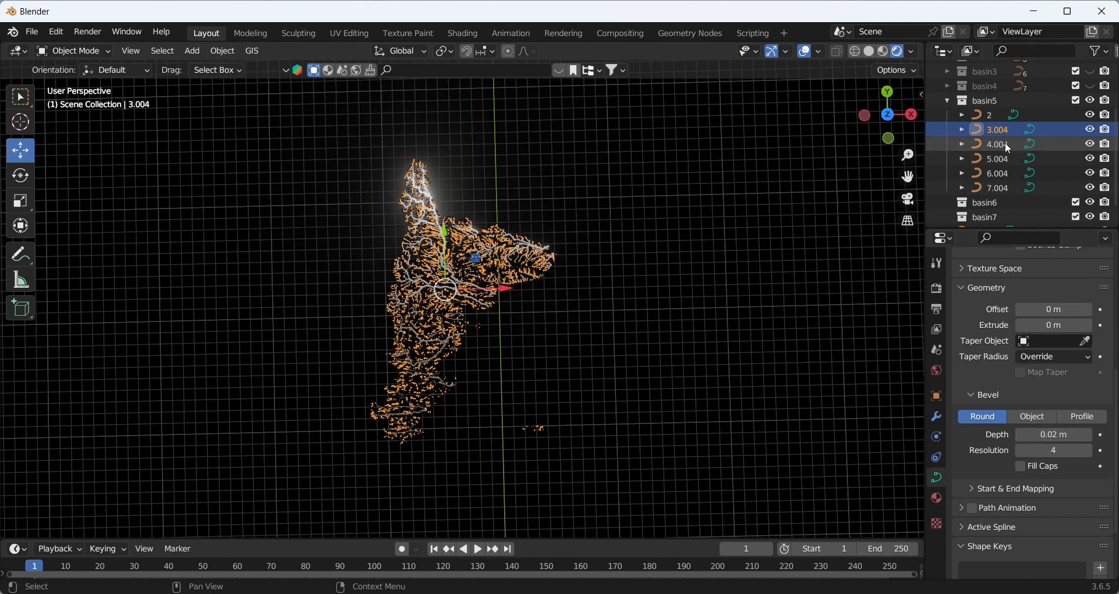
Set the bevel depth of curve 2 in the basin5 collection to 0.01 m
click(998, 115)
click(1057, 436)
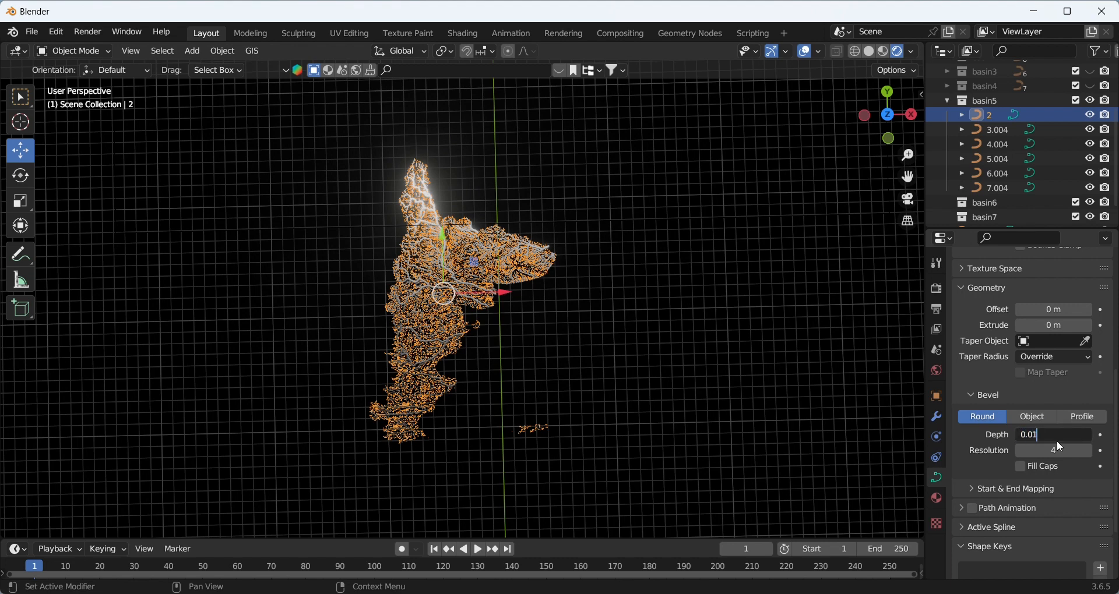
text(0.01)
key(Return)
click(733, 271)
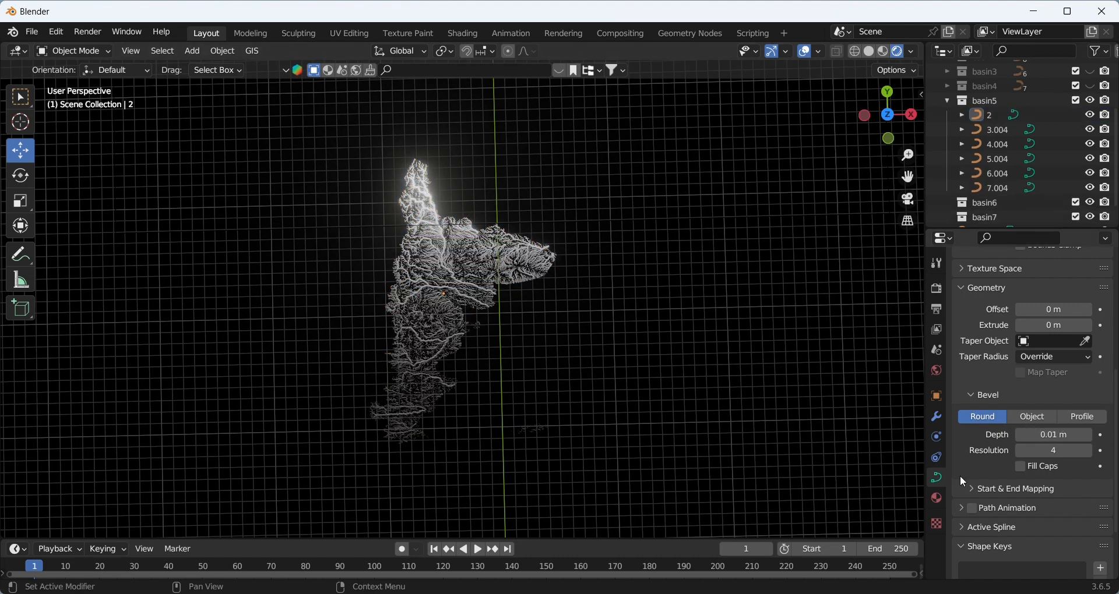
Create a new material for curve 2 in basin5 and set its base color to hex 24A14D
click(995, 116)
click(938, 499)
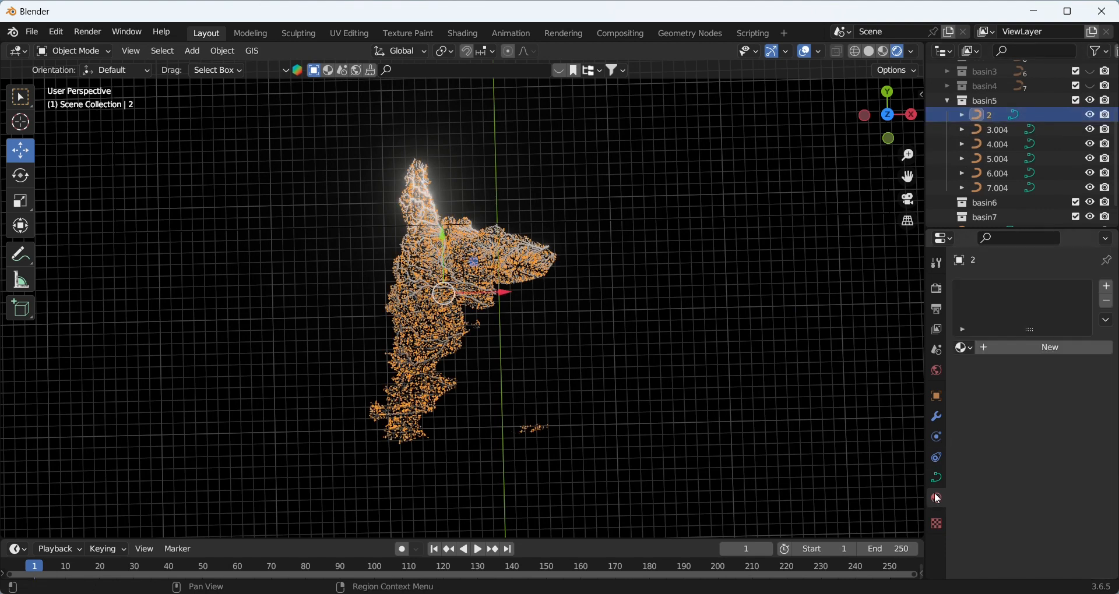
click(1035, 347)
click(1063, 500)
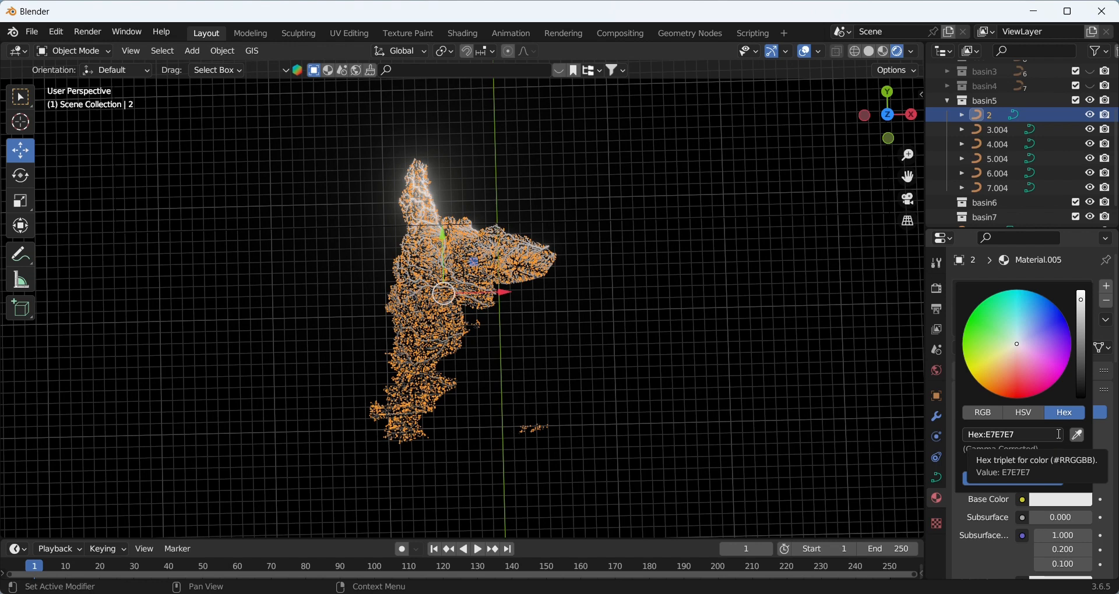
click(1058, 434)
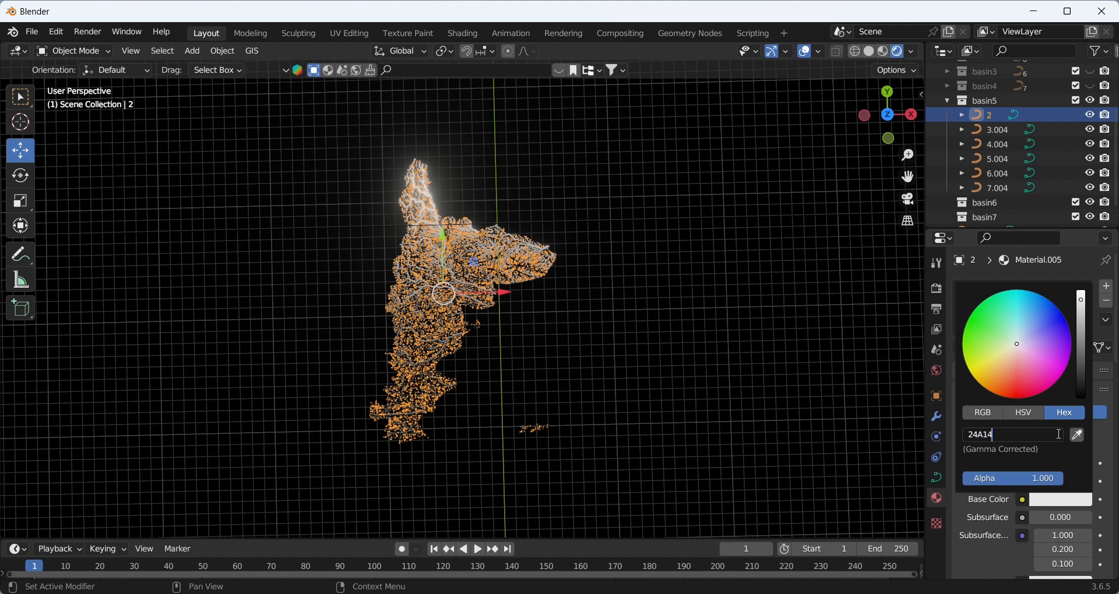
text(24A14D)
key(Return)
click(823, 295)
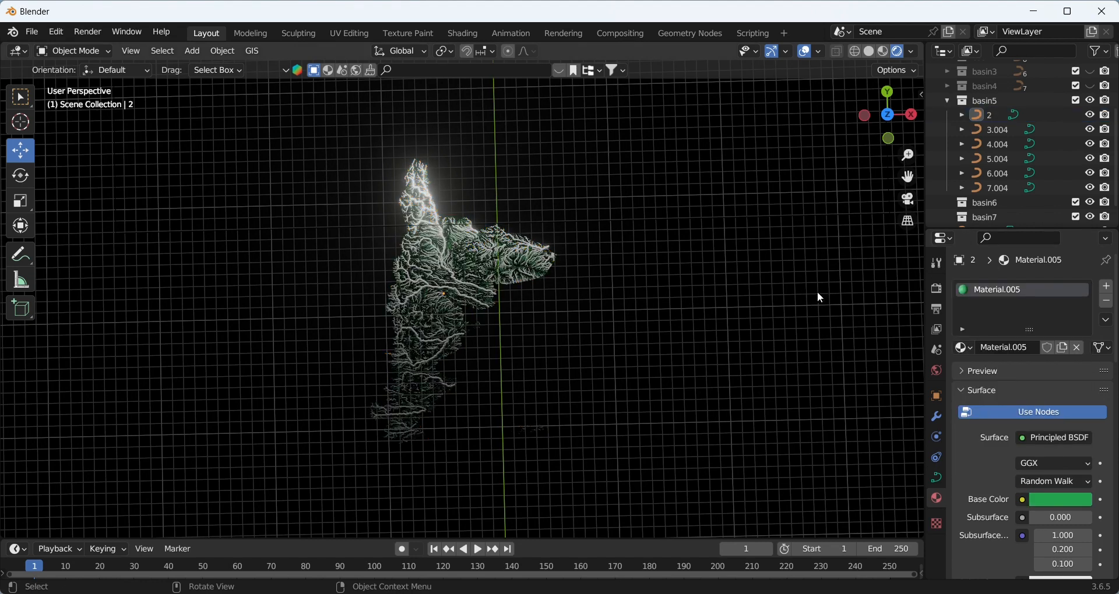
Link curve 2's green material to curves 3.004 through 7.004 in the basin5 collection, then deselect everything
click(992, 115)
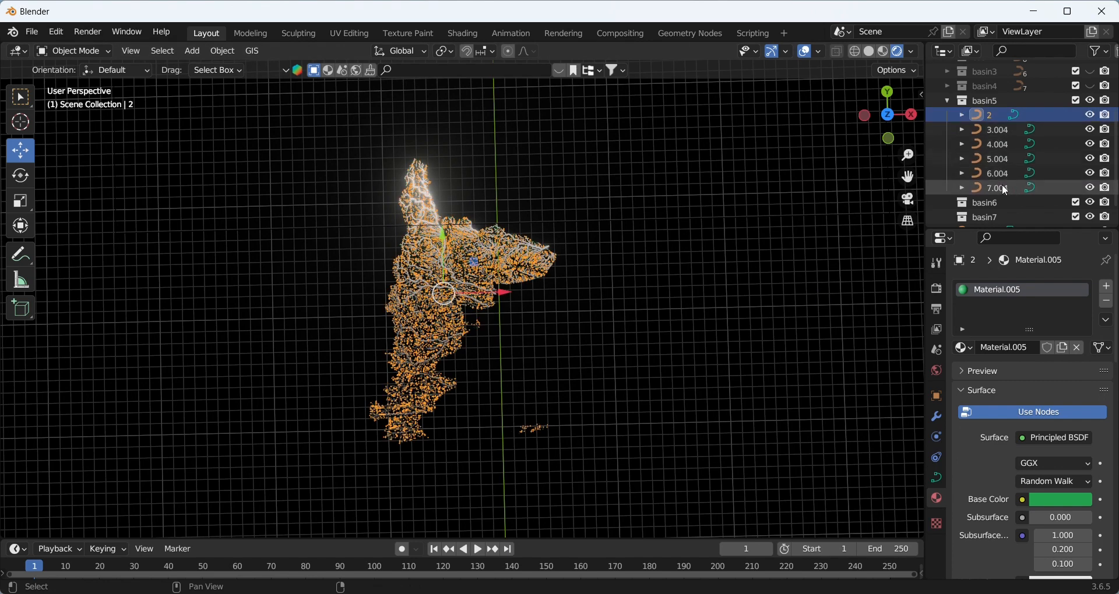
shift+click(1001, 188)
click(223, 52)
mouse_move(288, 350)
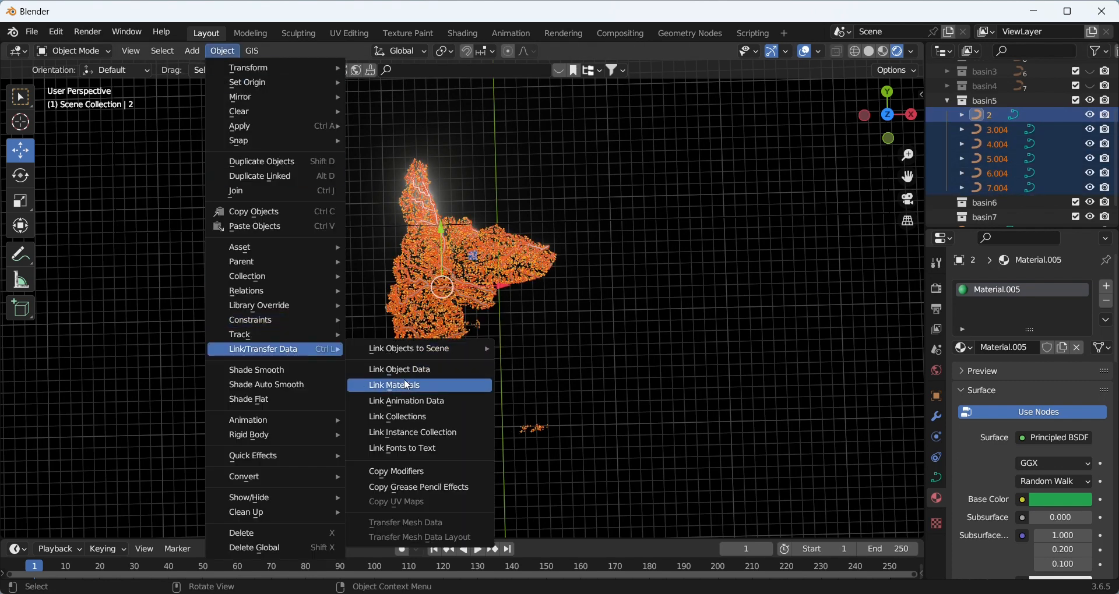
key(Return)
scroll(687, 222, down, 5)
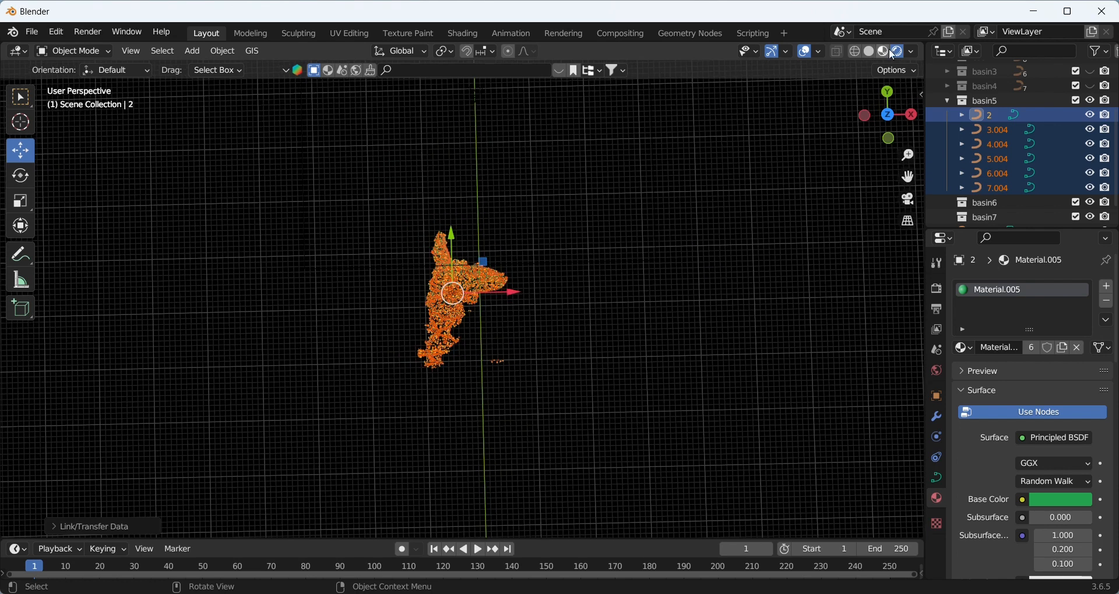
click(669, 212)
Enlarge the Area light to cover the green basin and shift it slightly along the Y axis
click(489, 294)
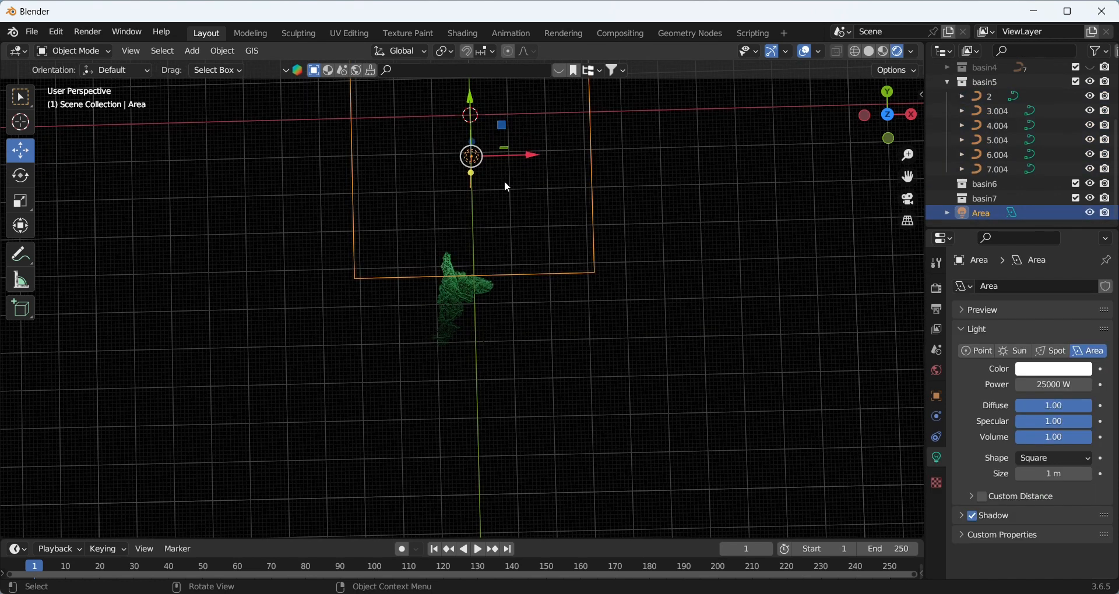
key(s)
click(526, 195)
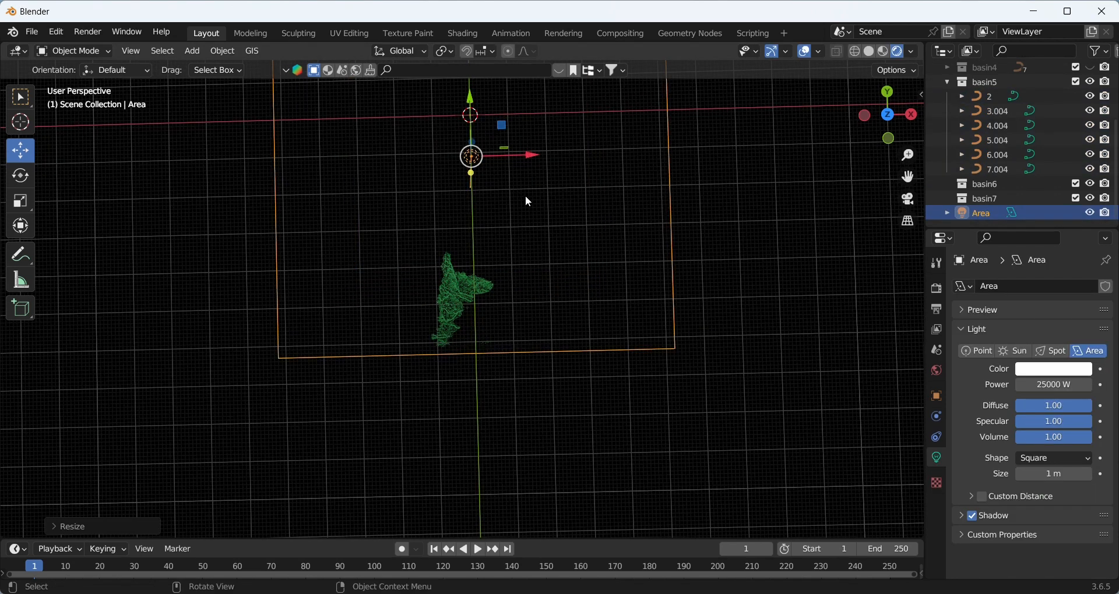
scroll(525, 194, down, 2)
drag(469, 149, 471, 169)
Unhide the basin4, basin3 and basin2 collections in the viewport
scroll(957, 167, up, 6)
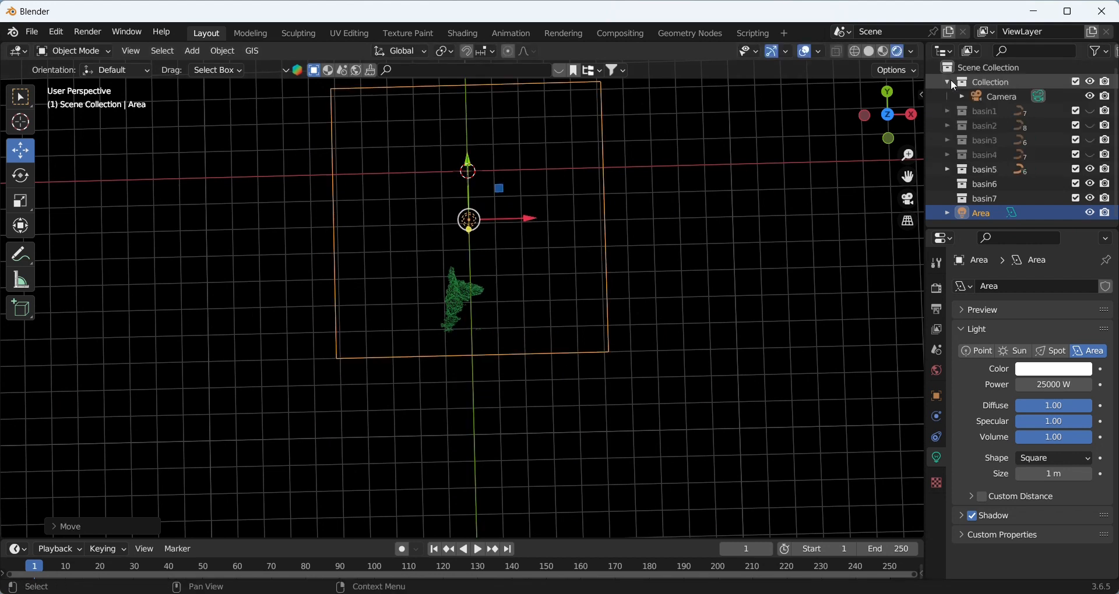
click(1090, 141)
click(1089, 140)
click(1090, 125)
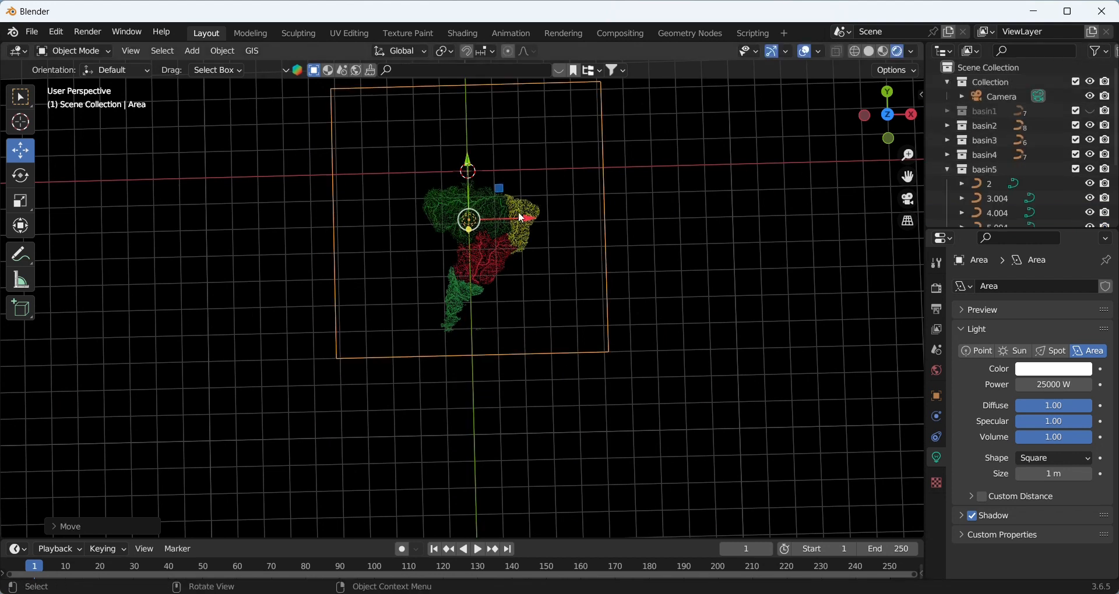
Scale the Area light again and move it slightly along Y relative to the visible basins
key(s)
click(478, 225)
drag(469, 202, 470, 192)
Unhide the basin1 collection and inspect the lighting and colors of the five basins together
click(1089, 111)
scroll(464, 238, up, 2)
scroll(465, 238, up, 2)
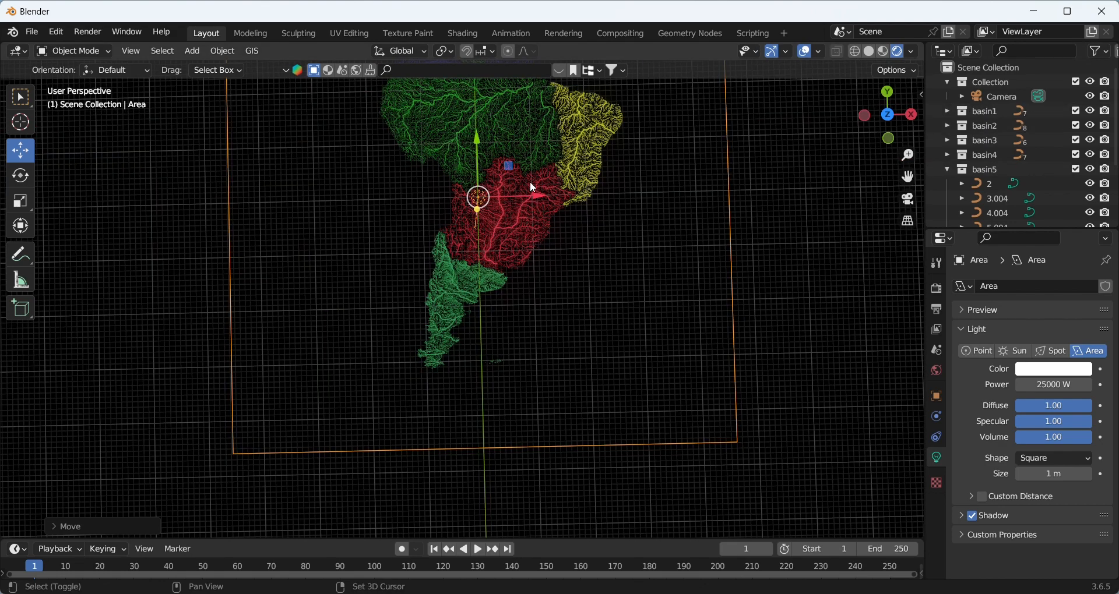
middle_drag(537, 167, 533, 256)
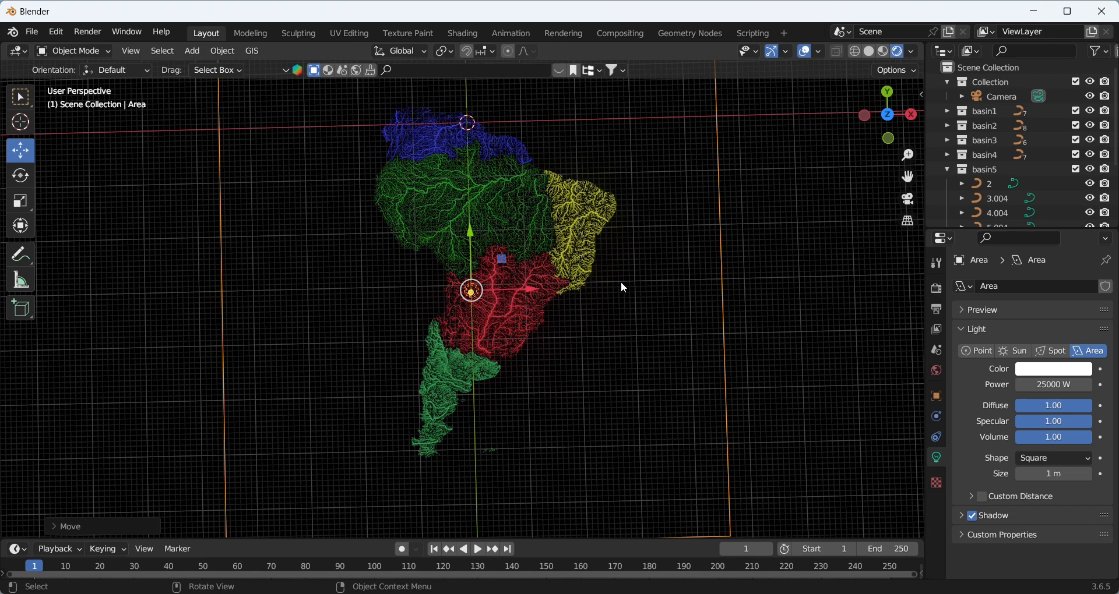
middle_drag(621, 282, 722, 258)
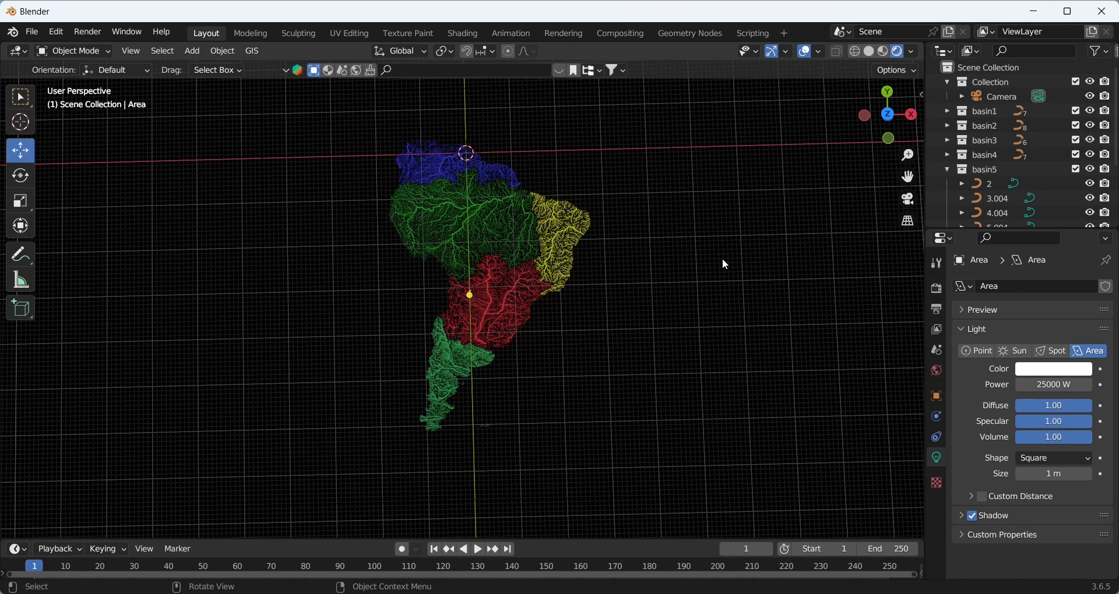
Hide the basin1, basin2, basin3, basin4 and basin5 collections in the viewport
click(1089, 111)
click(1090, 125)
click(1090, 140)
click(1089, 155)
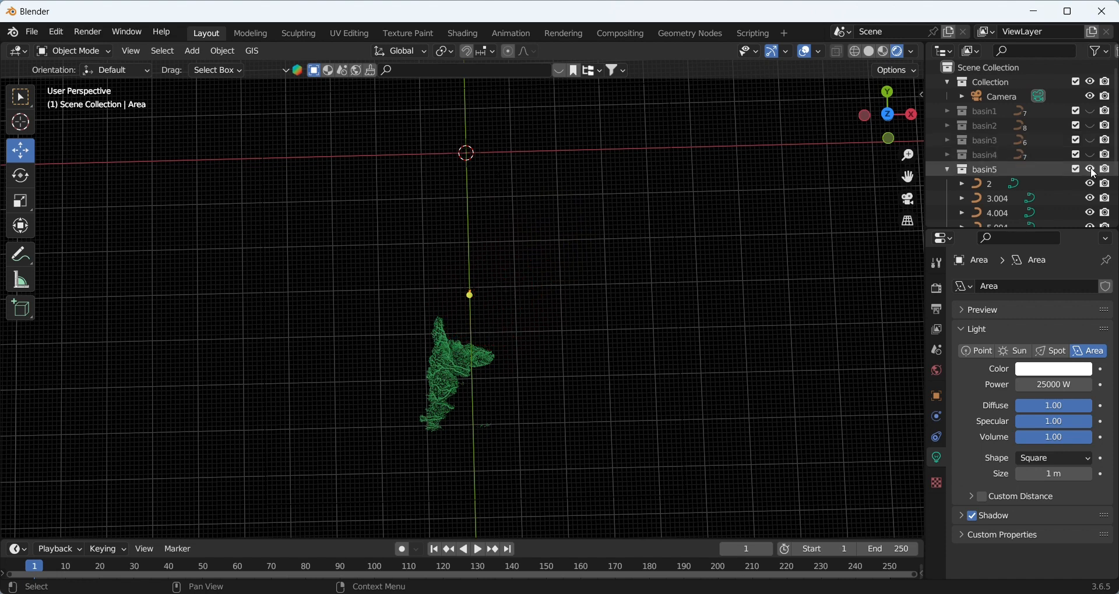
click(1090, 169)
Import the shapefile 7.shp from the basin6 folder
click(252, 51)
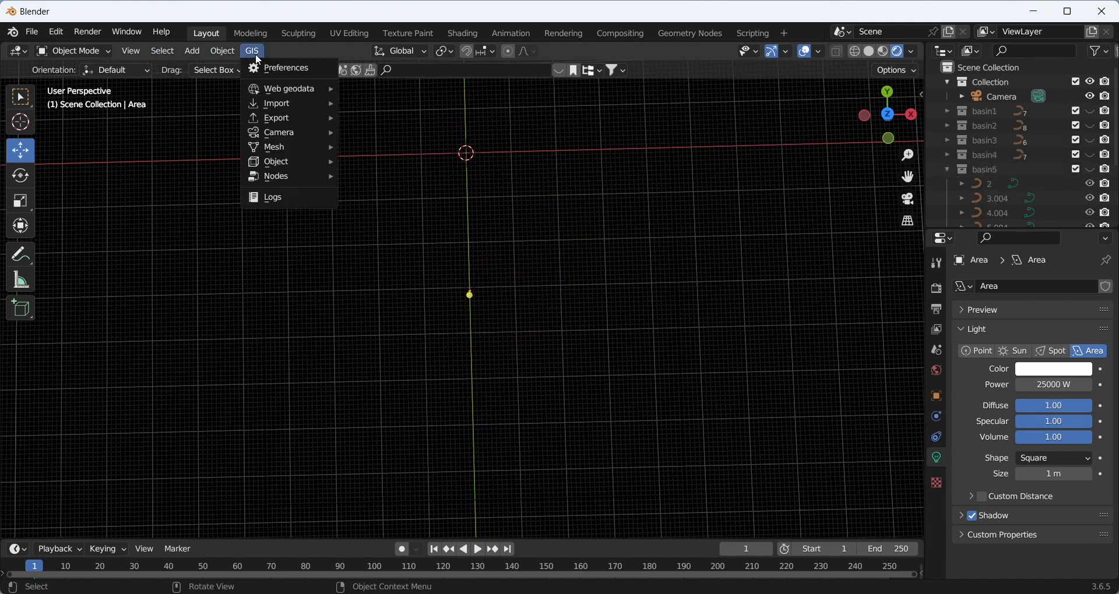
mouse_move(297, 100)
click(394, 102)
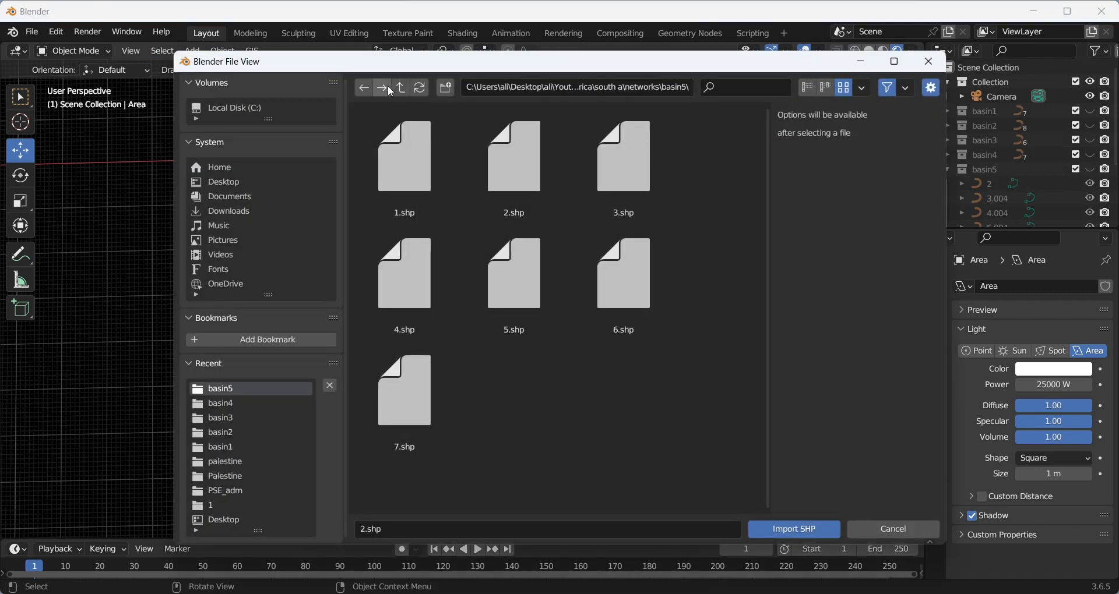
click(402, 88)
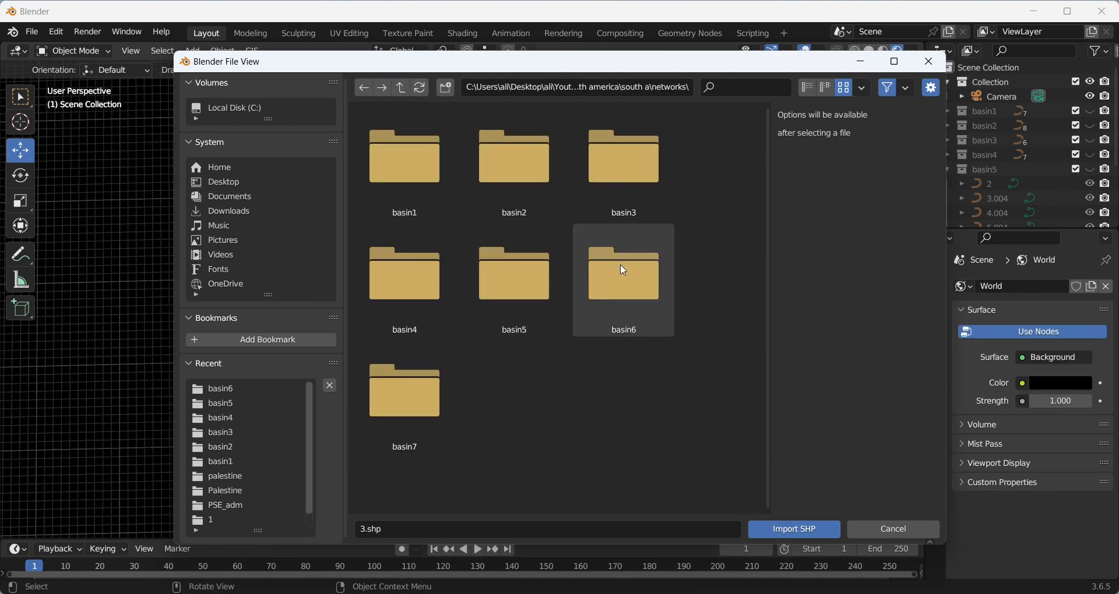
double_click(623, 270)
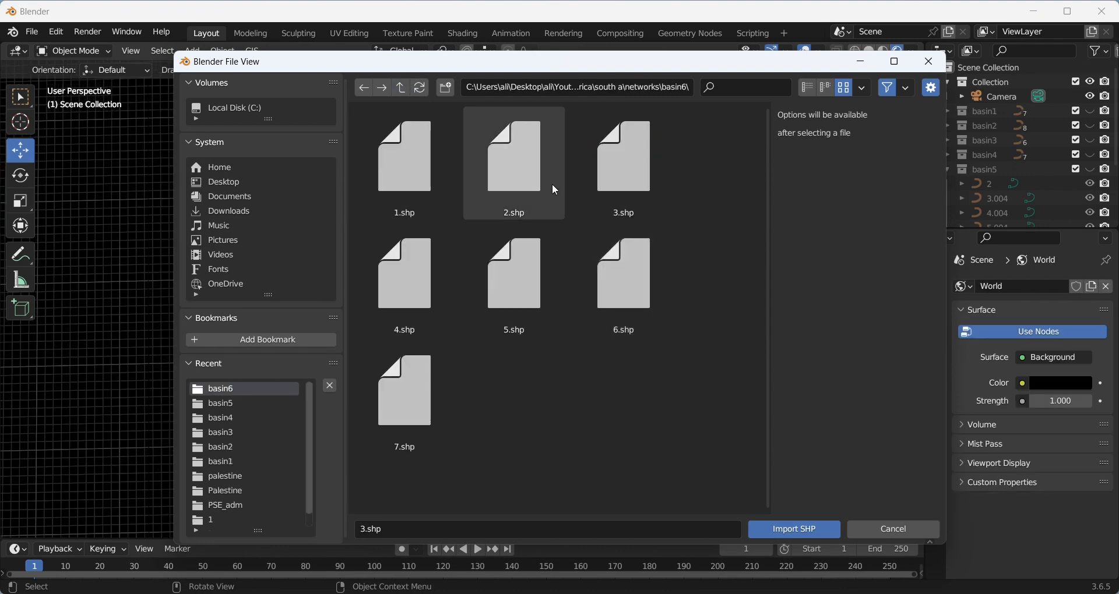
click(519, 170)
click(402, 395)
click(415, 392)
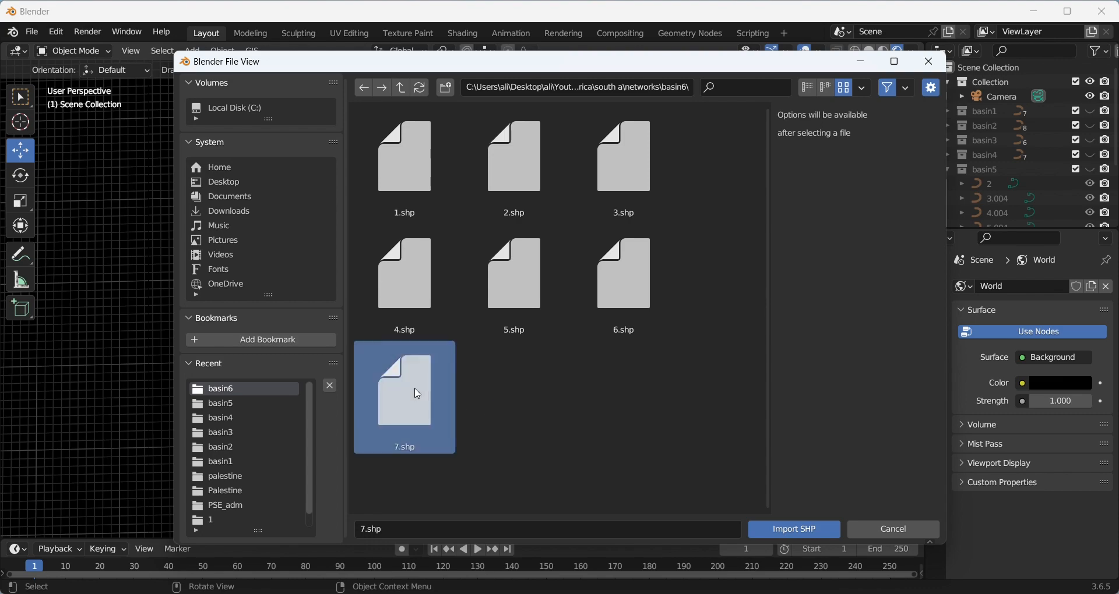
click(794, 529)
click(414, 557)
Import the shapefiles 6.shp and 5.shp from the basin6 folder
click(252, 51)
mouse_move(298, 103)
click(376, 103)
double_click(616, 330)
click(670, 500)
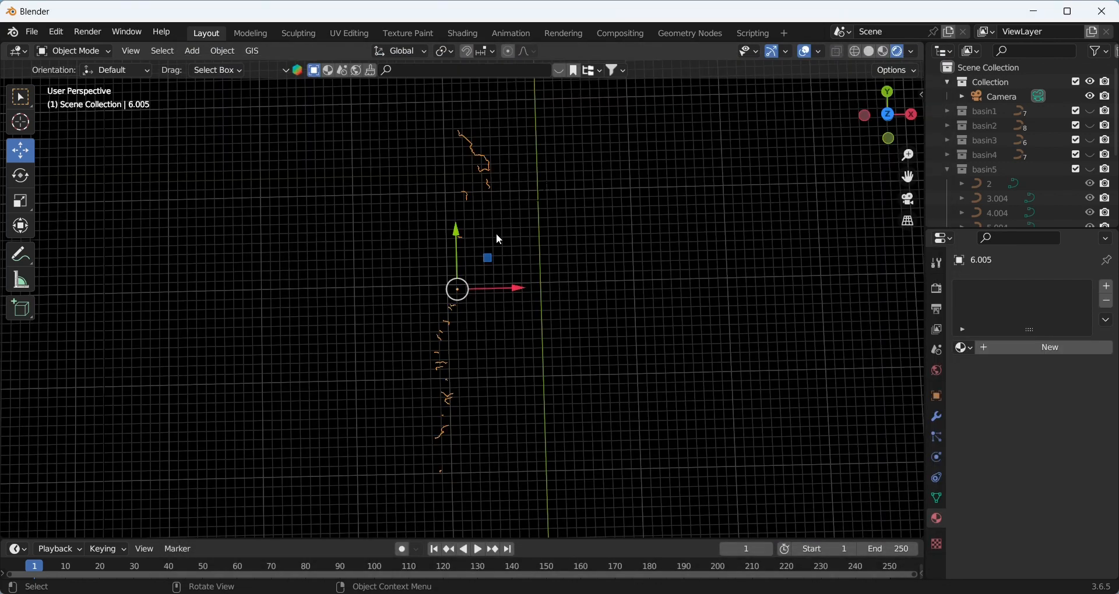
click(252, 51)
click(390, 103)
double_click(527, 318)
click(575, 489)
Import the shapefiles 4.shp and 3.shp from the basin6 folder
click(251, 51)
click(391, 103)
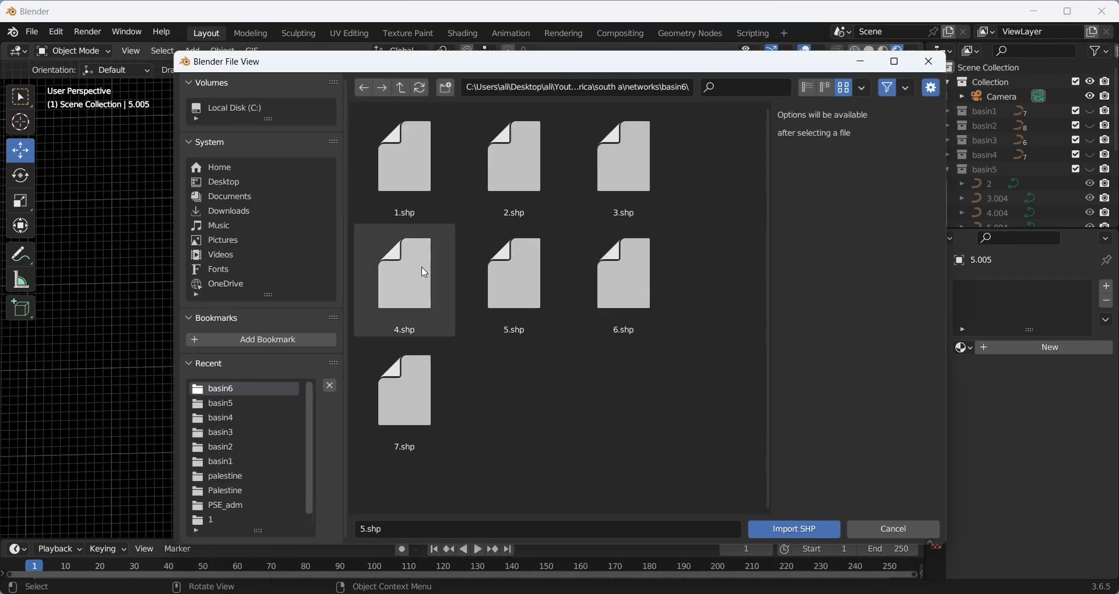
double_click(421, 269)
click(512, 470)
click(252, 51)
click(384, 103)
double_click(603, 137)
click(614, 330)
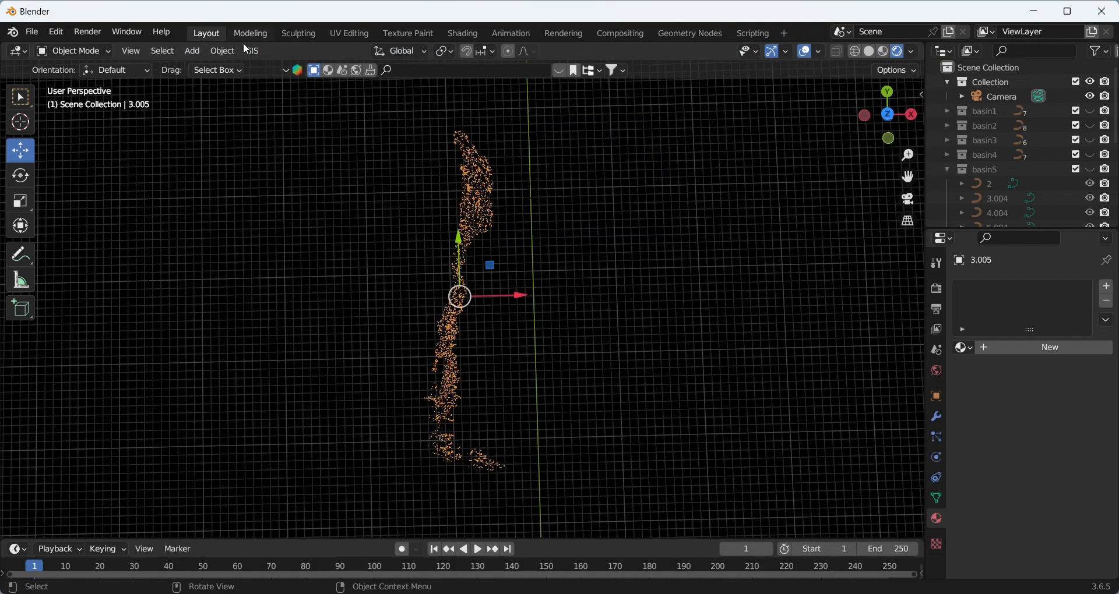
Import the shapefile 2.shp from the basin6 folder
click(252, 51)
click(385, 104)
double_click(525, 181)
click(595, 357)
Move the imported meshes 2.001 and 3.005 through 7.005 into the basin6 collection
scroll(1030, 170, down, 3)
scroll(1030, 170, down, 4)
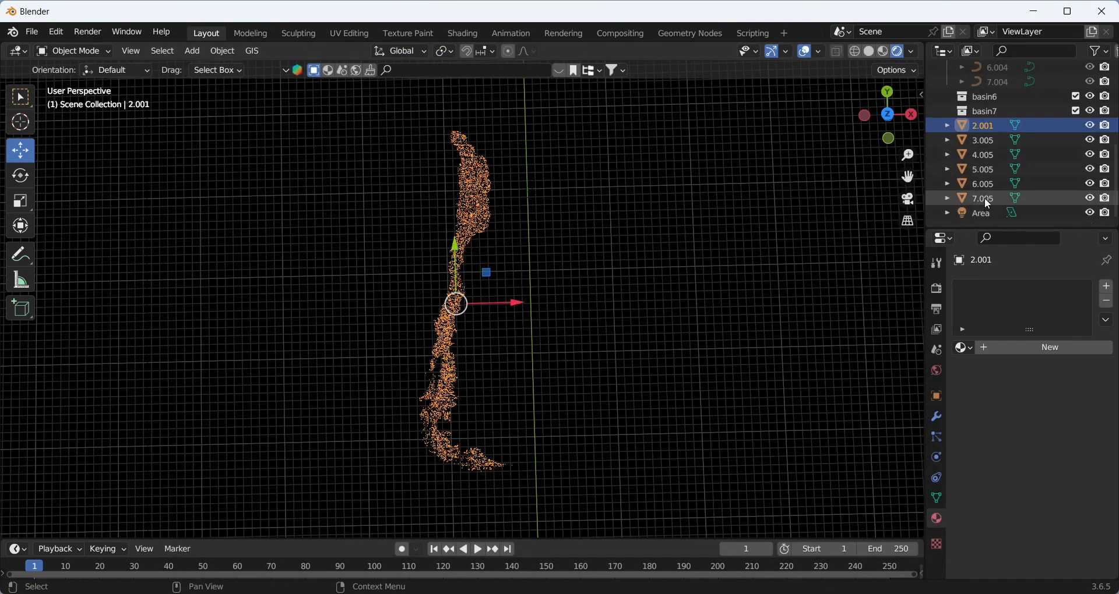
click(984, 197)
ctrl+click(985, 183)
ctrl+click(987, 169)
ctrl+click(987, 154)
ctrl+click(989, 139)
ctrl+click(990, 126)
scroll(1027, 174, up, 3)
drag(1026, 196, 985, 169)
Convert the selected basin6 meshes to curves and collapse the basin5 collection in the object list
right_click(480, 176)
mouse_move(456, 125)
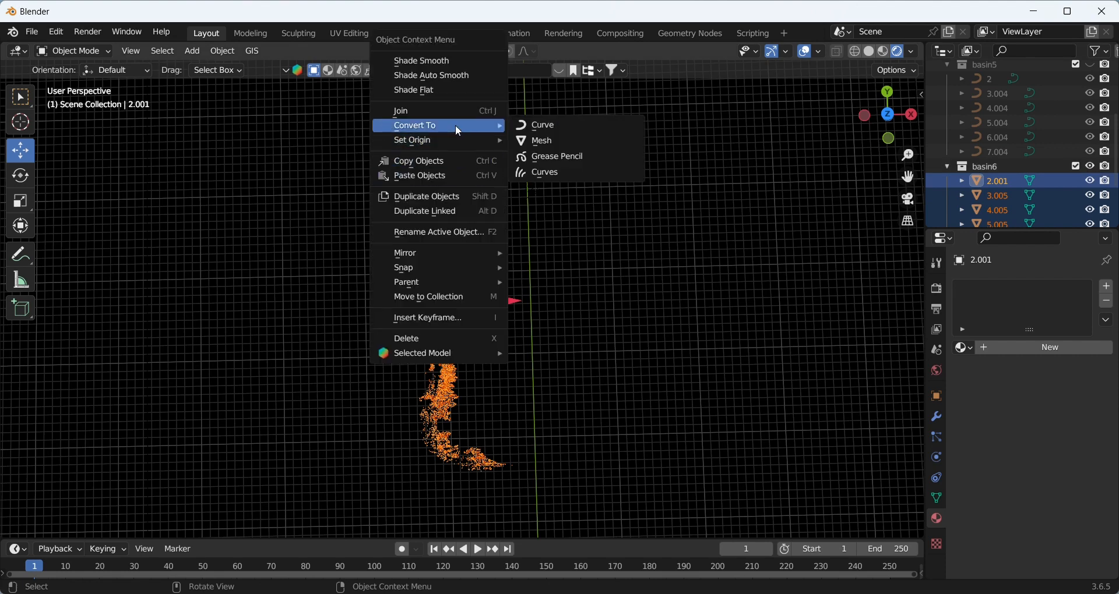
scroll(979, 181, down, 2)
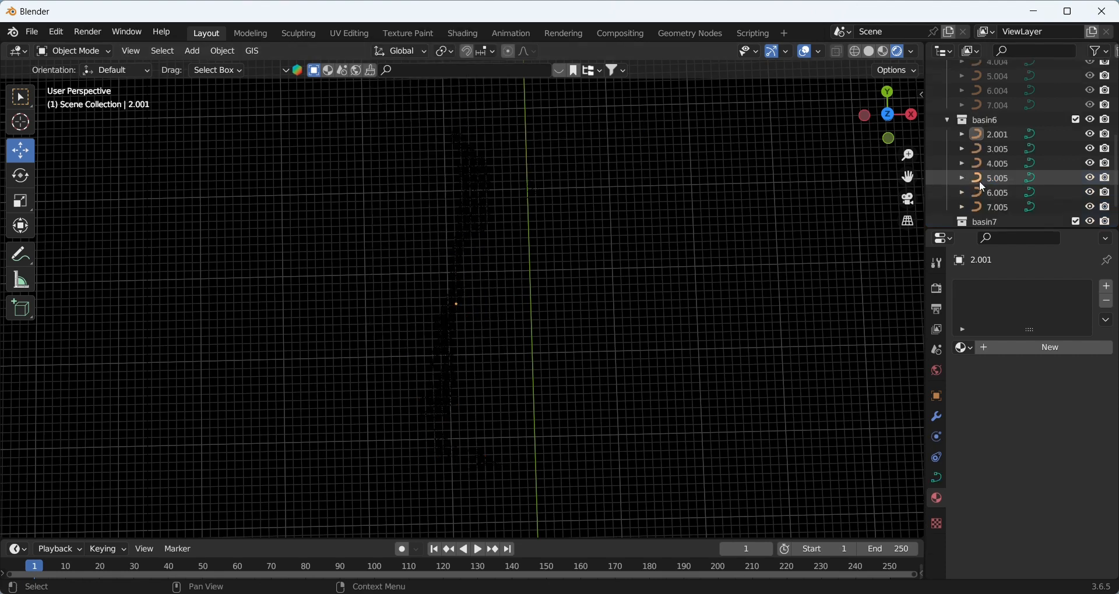
scroll(992, 160, up, 4)
click(947, 111)
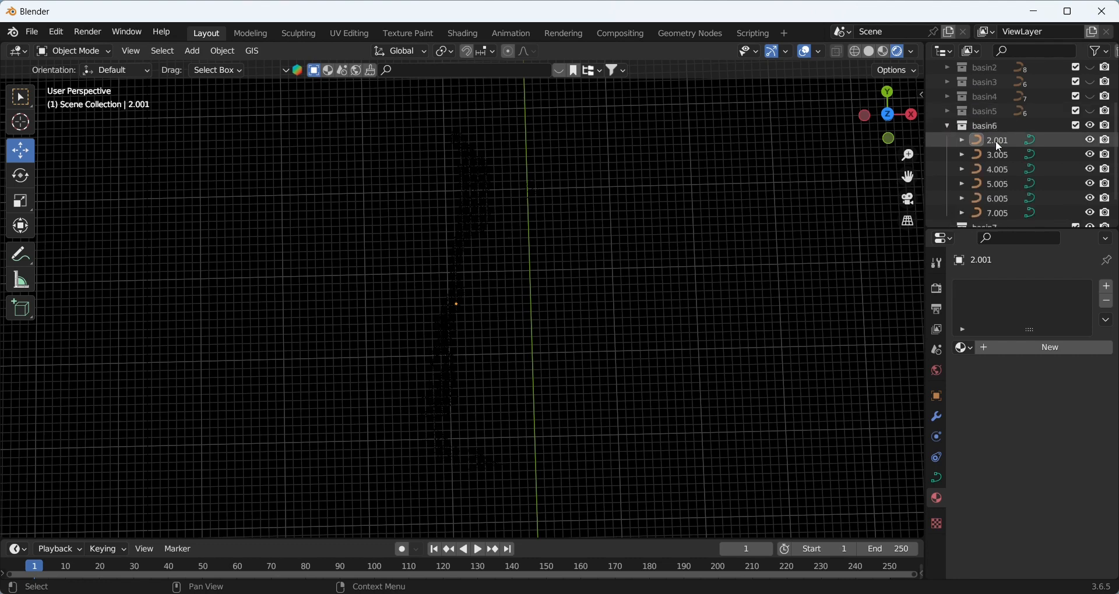
Set the bevel depth of curve 7.005 in basin6 to 0.09 m and give curve 6.005 a bevel depth too
scroll(999, 152, down, 1)
click(999, 184)
click(936, 478)
scroll(1020, 446, down, 7)
double_click(1031, 458)
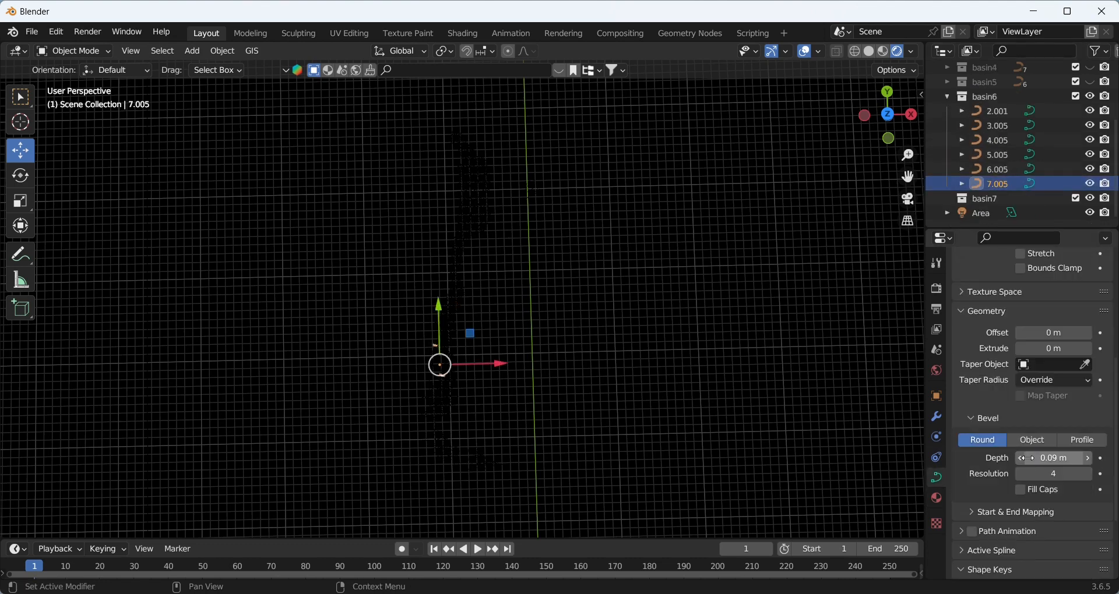
click(997, 169)
key(Return)
Set the bevel depth of curve 5.005 to 0.07 m and curve 4.005 to 0.03 m
click(995, 153)
double_click(1068, 458)
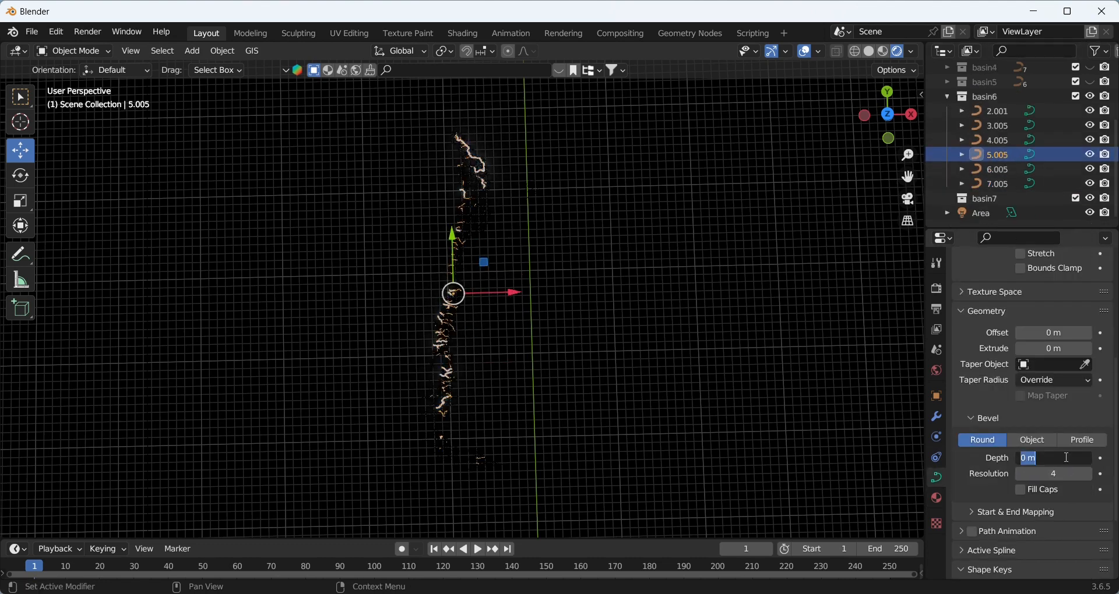
text(0.07)
key(Return)
click(998, 140)
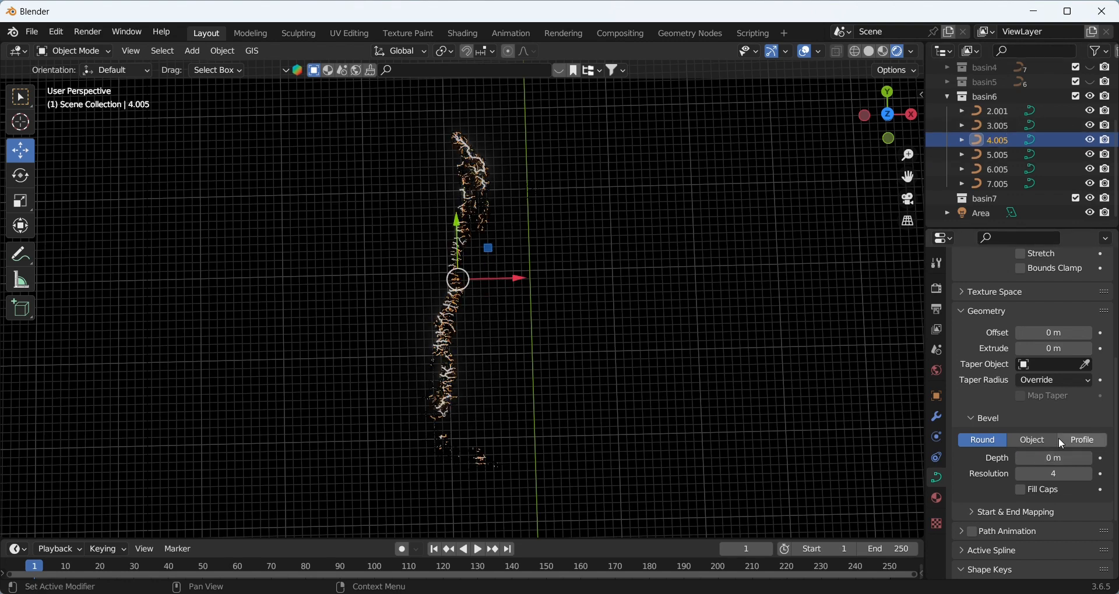
click(1059, 453)
text(0.03)
key(Return)
Set the bevel depth of curve 3.005 in the basin6 collection to 0.02 m
click(997, 125)
double_click(1058, 460)
text(0.0)
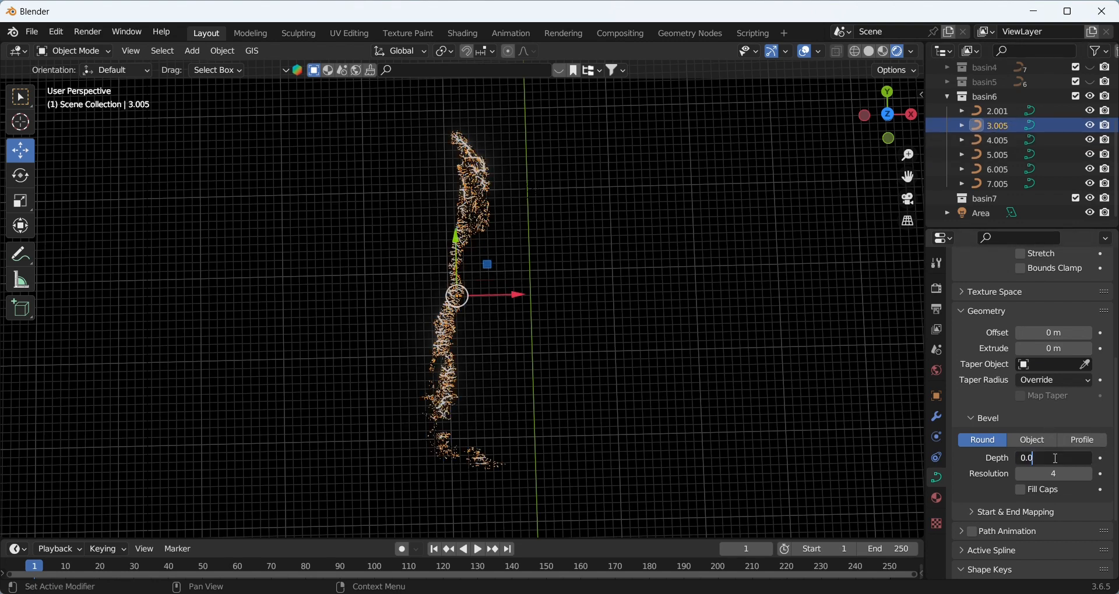
text(2)
key(Return)
Set the bevel depth of curve 2.001 in the basin6 collection to 0.01 m
click(997, 111)
click(1053, 459)
text(0.01)
key(Return)
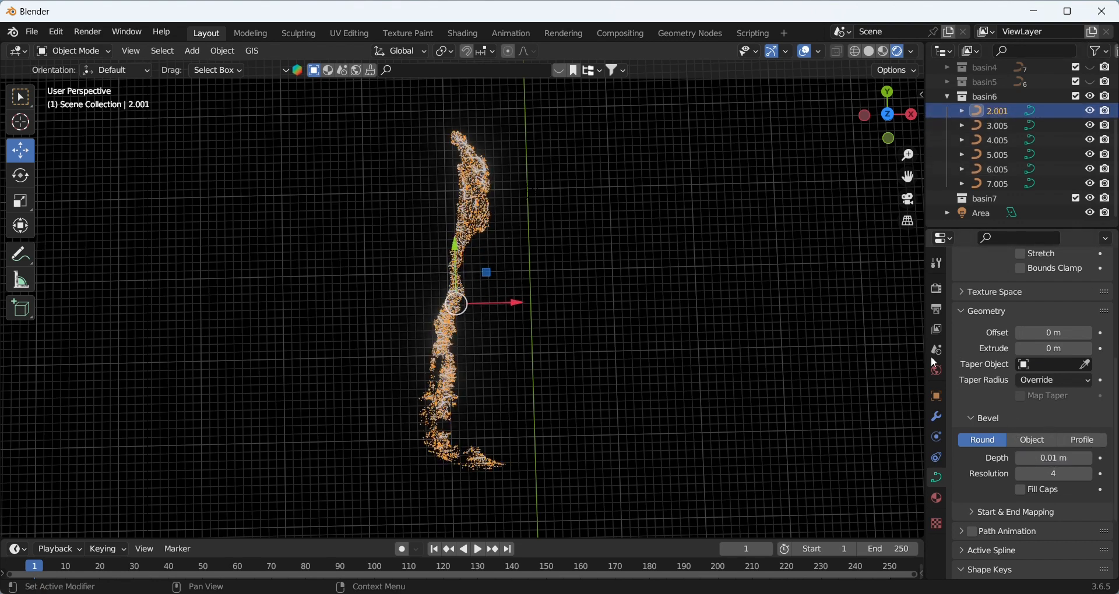
click(868, 285)
Give curve 2.001 in basin6 a new material with base color hex E12BB0
click(994, 111)
click(939, 501)
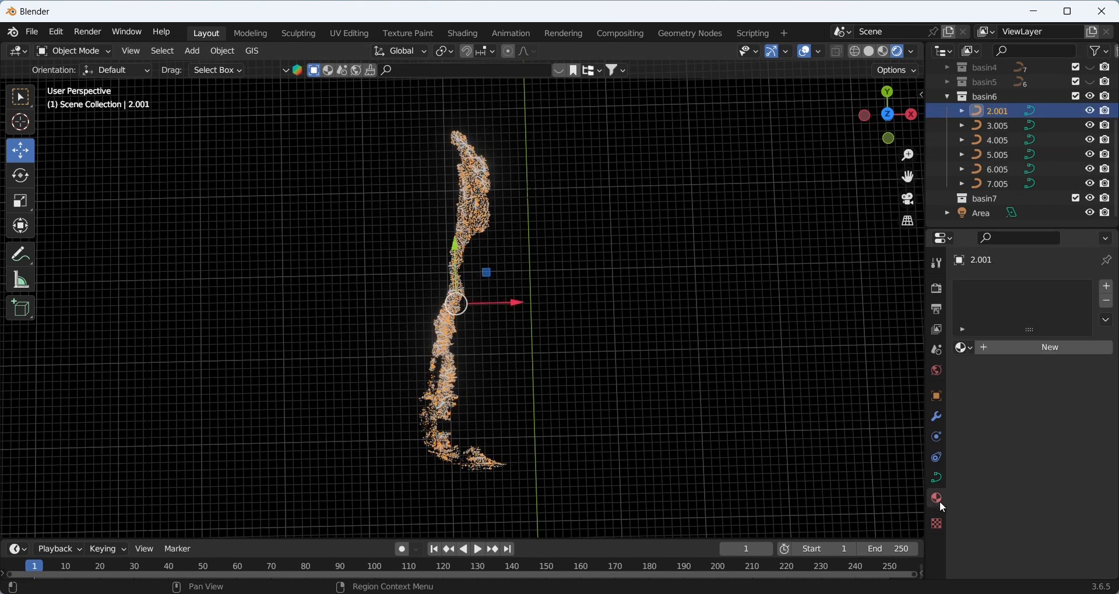
click(1024, 352)
click(1067, 503)
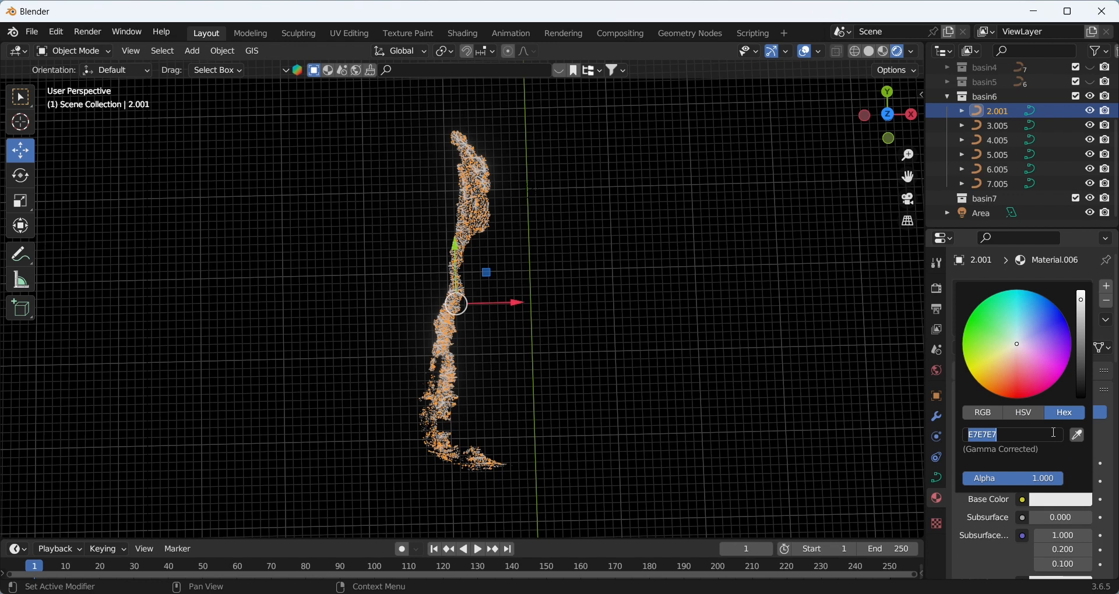
text(E1)
text(2BB0)
key(Return)
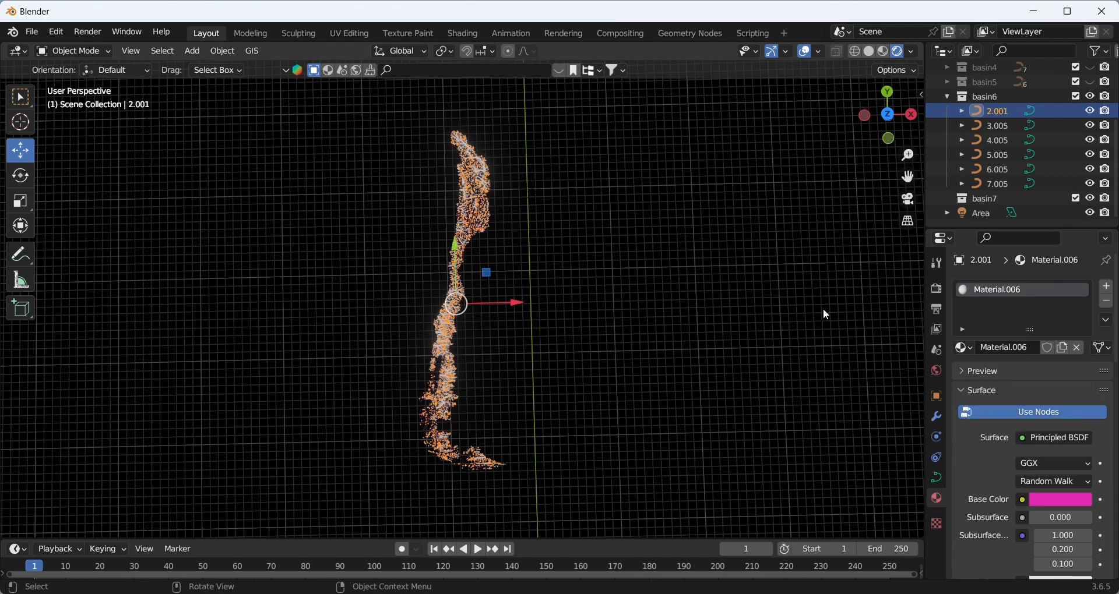
Link the pink material of curve 2.001 to all the other curves in the basin6 collection
shift+click(999, 184)
click(223, 52)
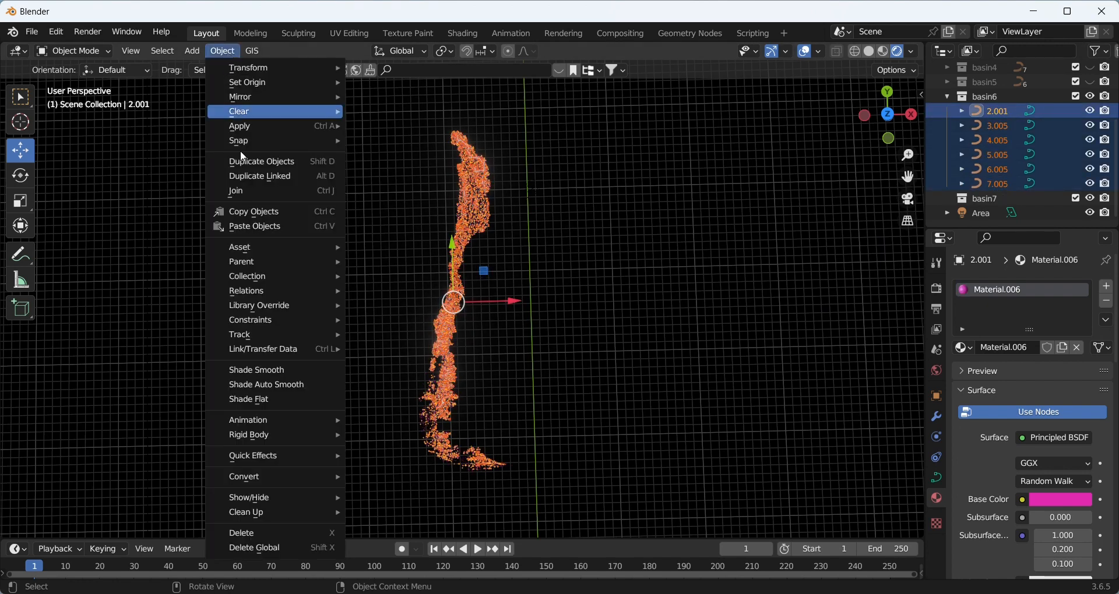
mouse_move(280, 350)
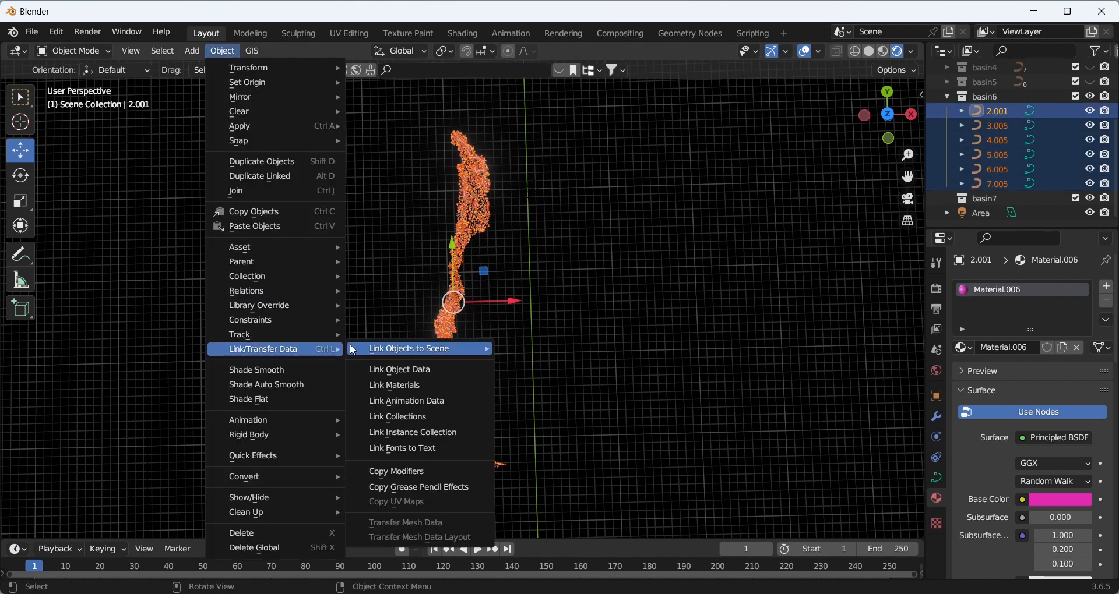
click(420, 386)
click(781, 197)
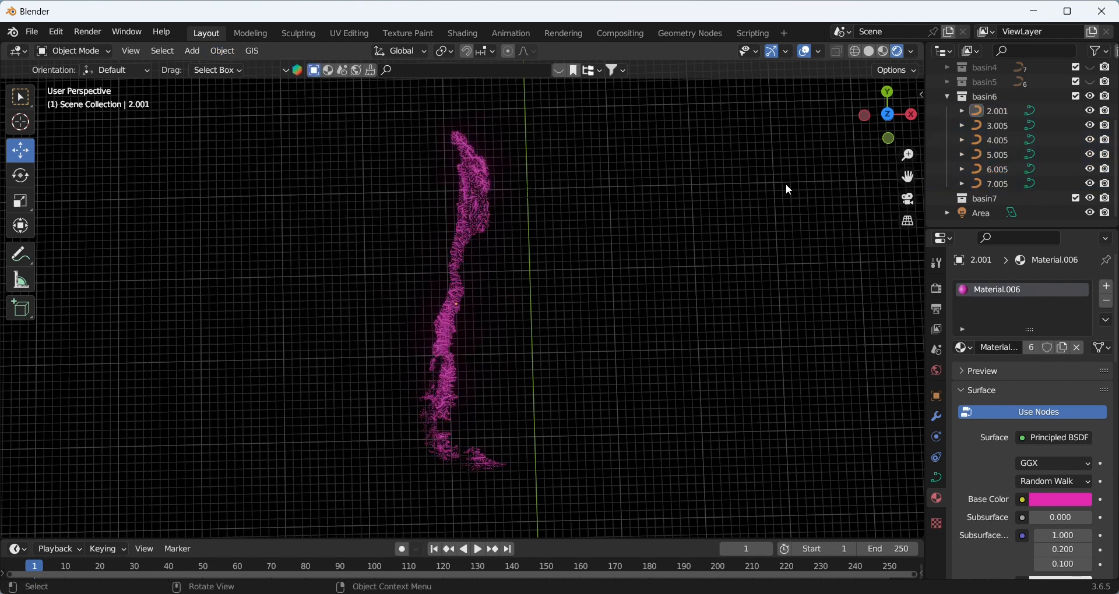
Hide the basin6 collection in the viewport and import shapefile 7.shp from the basin7 folder
click(948, 95)
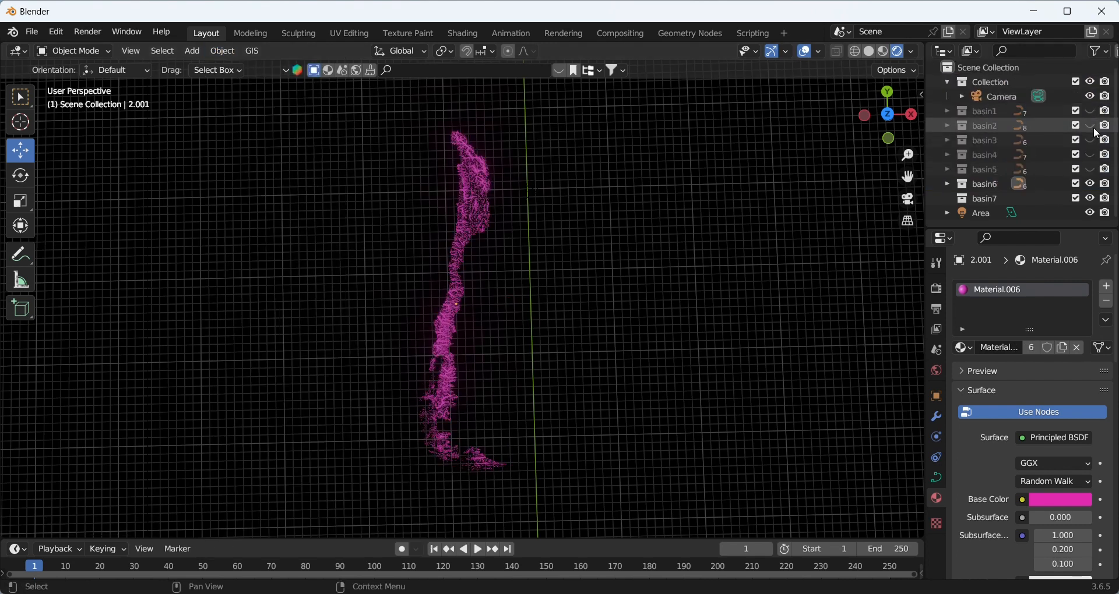
click(1093, 185)
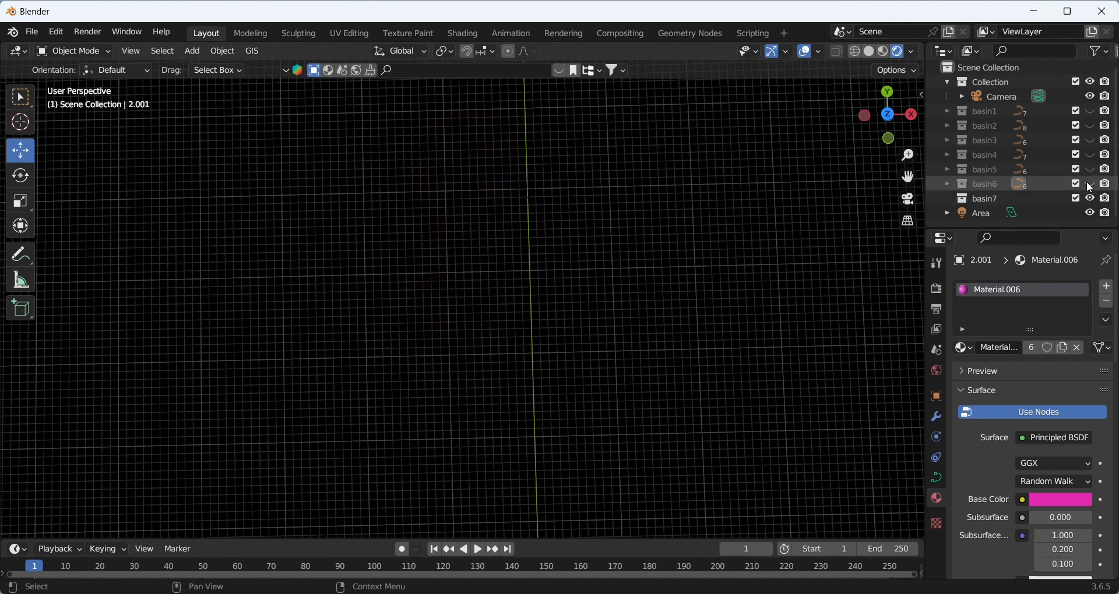
click(253, 51)
click(493, 137)
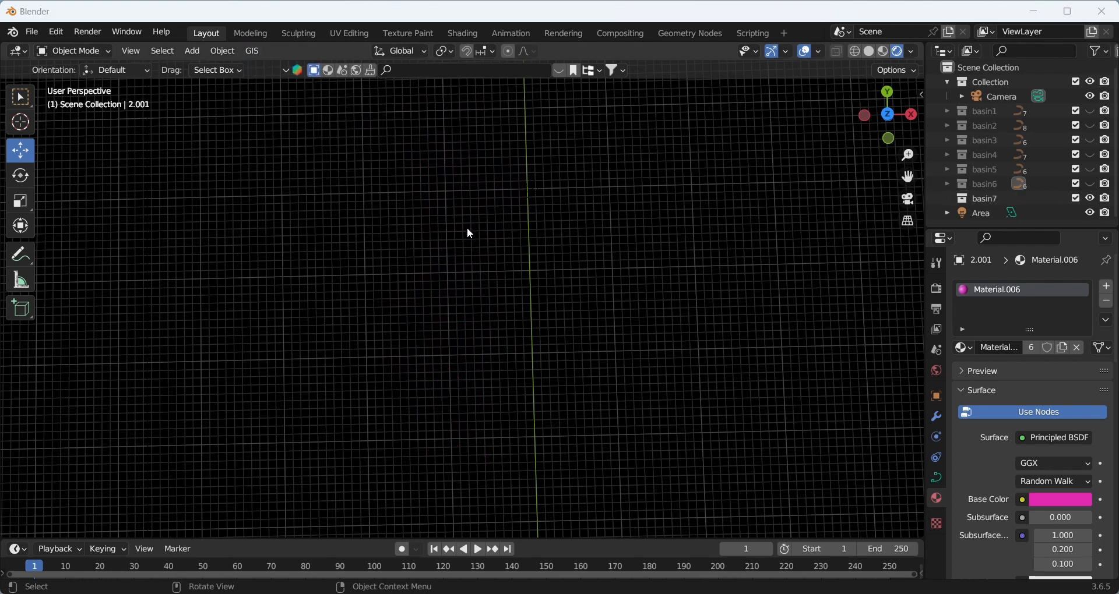
click(400, 89)
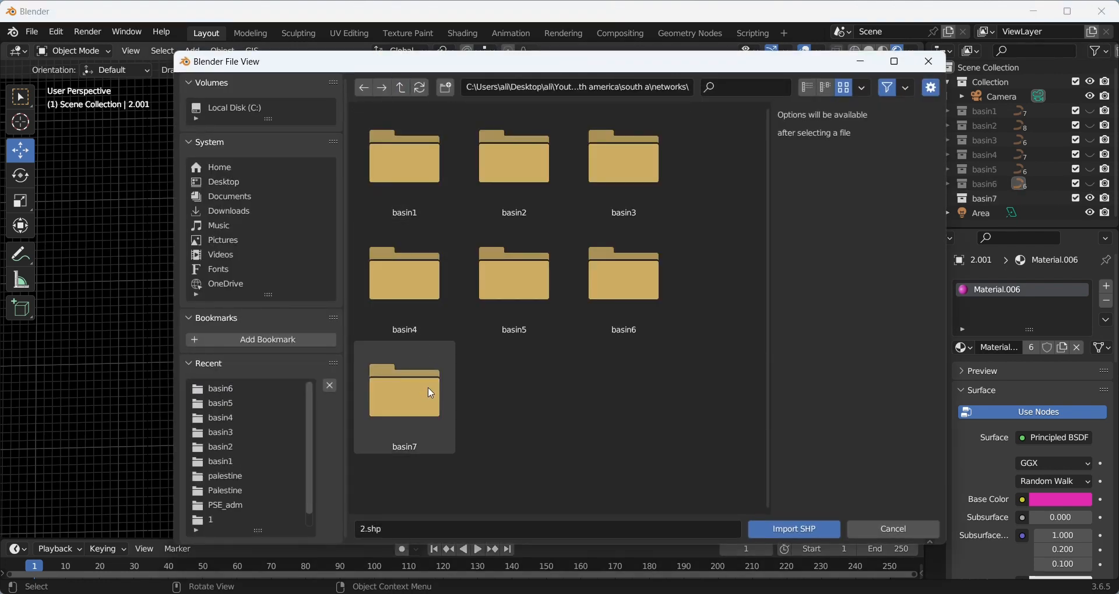
click(435, 408)
double_click(434, 408)
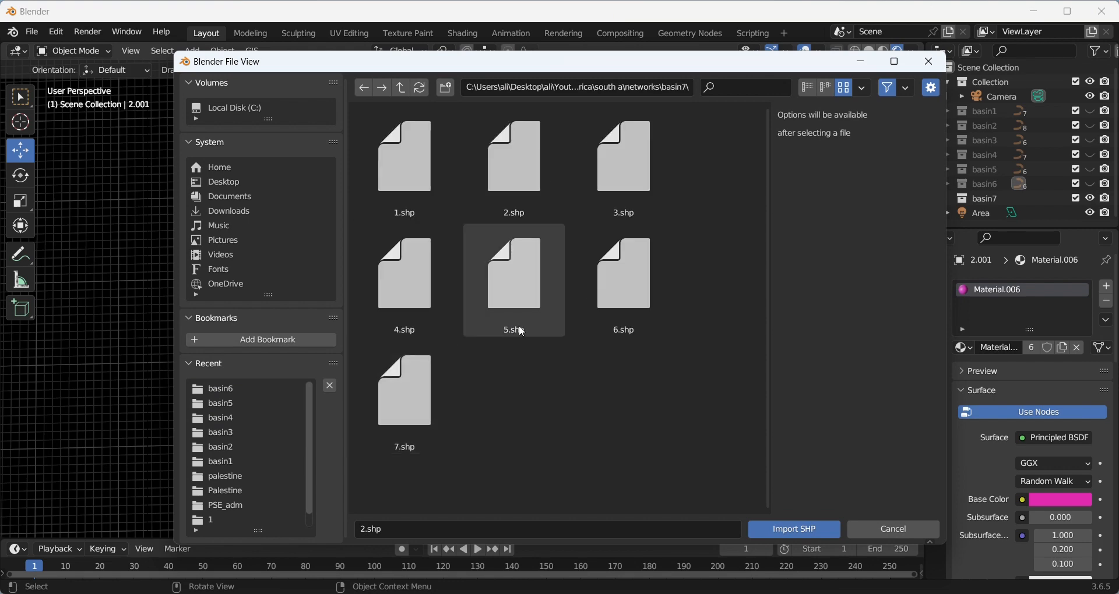
click(415, 397)
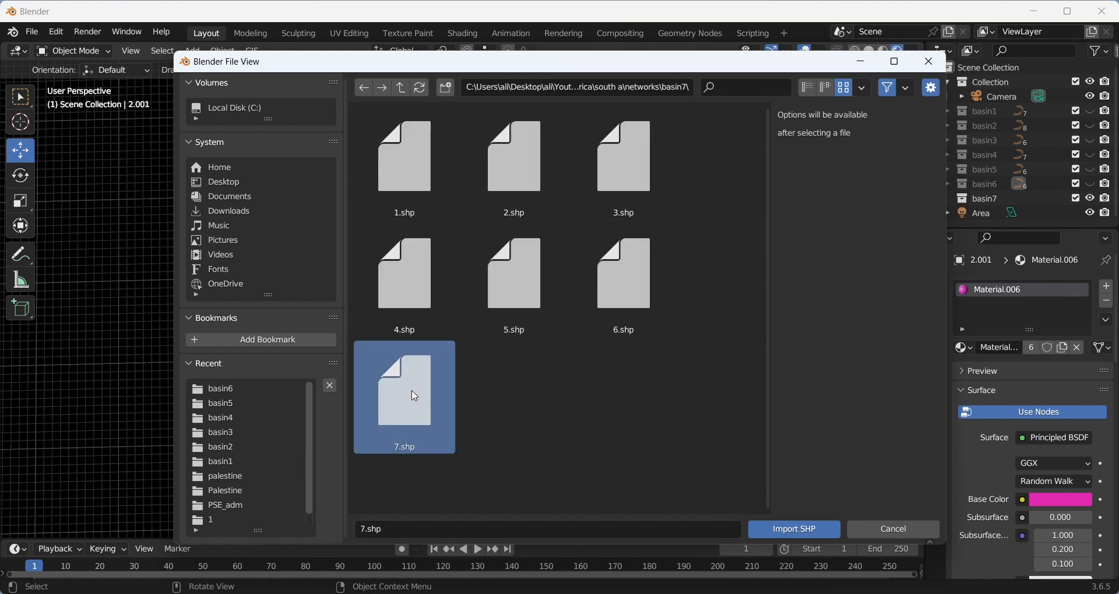
double_click(412, 392)
click(473, 557)
Import shapefiles 6.shp and 5.shp from the basin7 folder
click(252, 50)
mouse_move(276, 105)
click(373, 105)
double_click(635, 306)
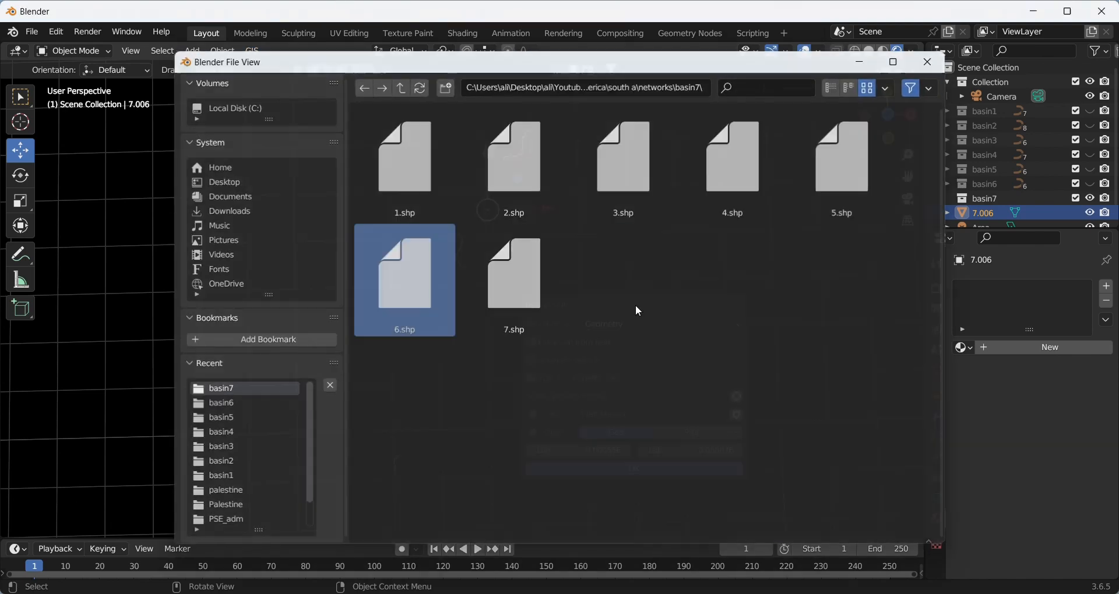
click(634, 469)
click(252, 52)
click(373, 105)
double_click(505, 304)
click(505, 465)
Import shapefiles 4.shp and 3.shp from the basin7 folder
click(252, 51)
click(373, 105)
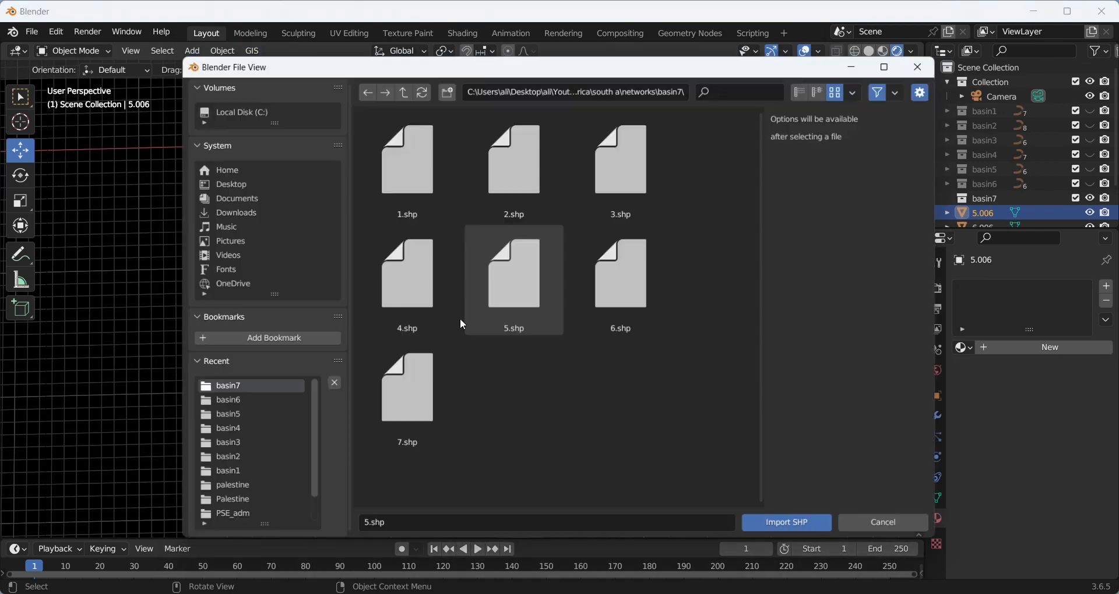
double_click(408, 273)
click(419, 424)
click(251, 51)
click(398, 103)
double_click(621, 169)
click(607, 335)
Import shapefile 2.shp from the basin7 folder
click(251, 51)
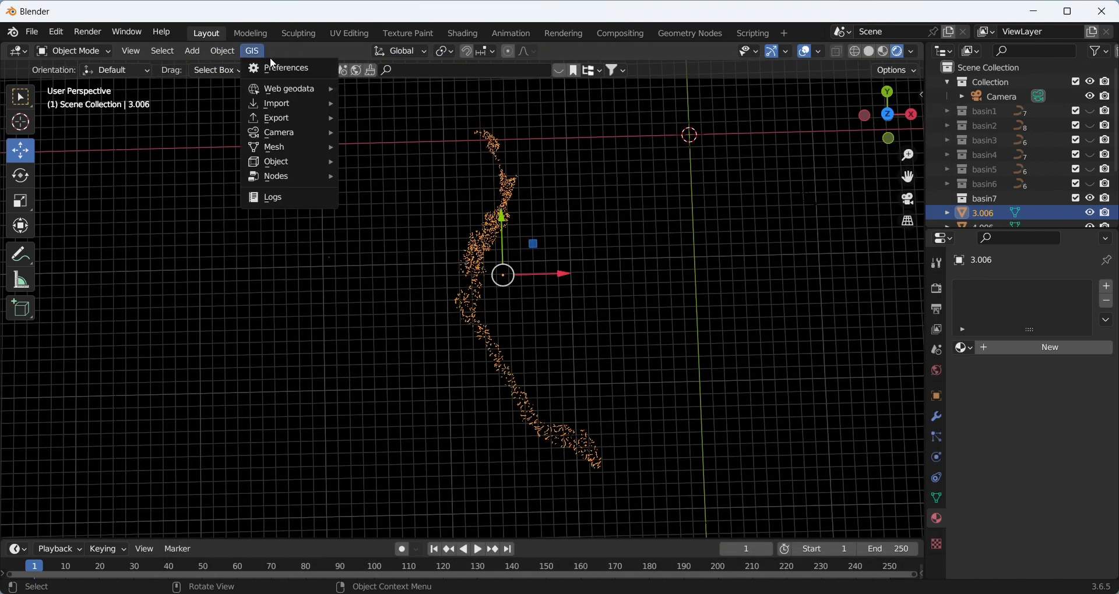
click(372, 105)
double_click(507, 150)
click(577, 324)
Move the six imported meshes 2.002 to 7.006 into the basin7 collection and convert them to curves
scroll(998, 208, down, 3)
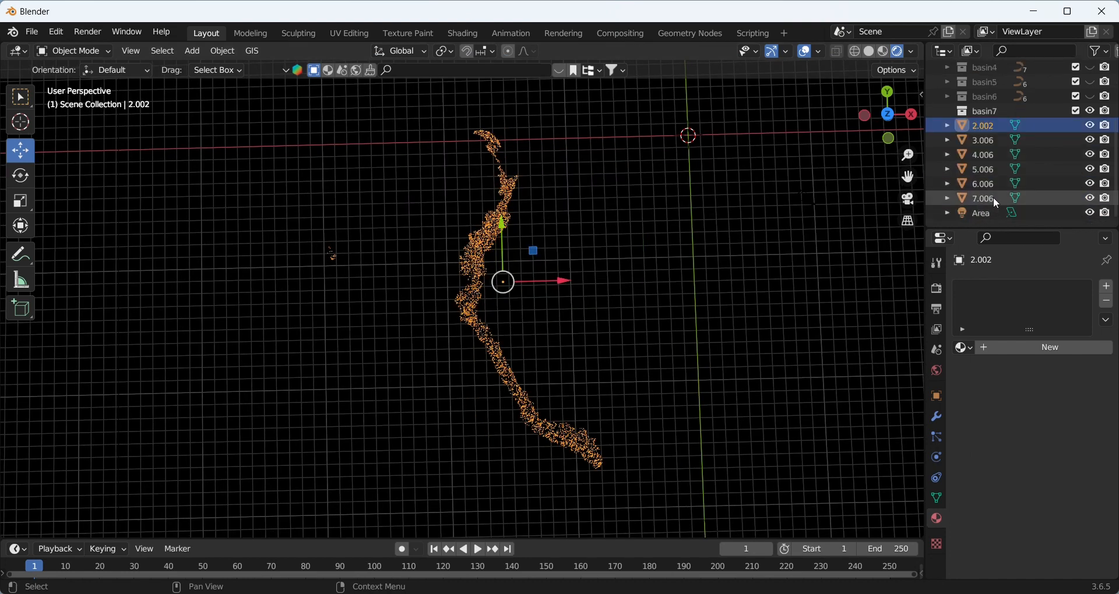
shift+click(993, 197)
drag(994, 197, 988, 135)
right_click(472, 191)
mouse_move(472, 192)
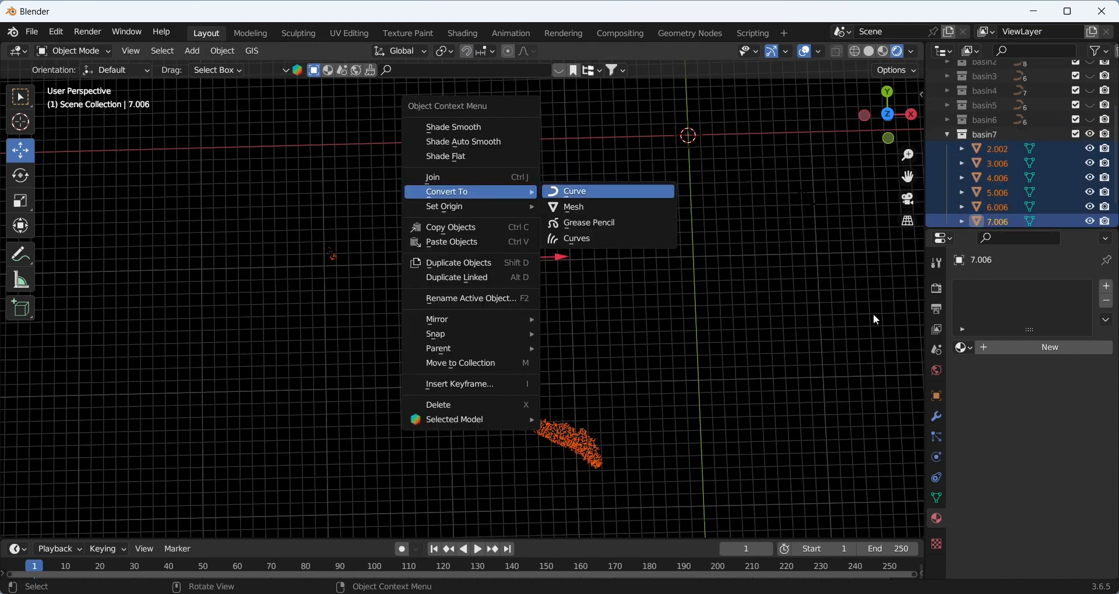
key(Return)
Set the bevel depth of curve 7.006 in the basin7 collection to 0.08 m
click(937, 479)
click(1060, 474)
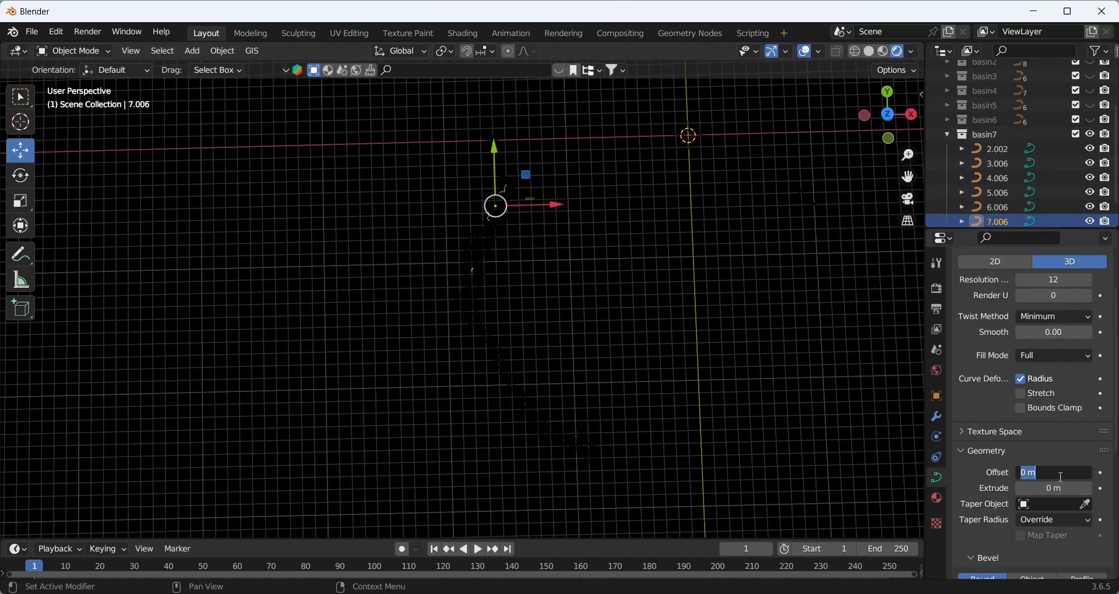
key(Escape)
scroll(1043, 467, down, 5)
click(1048, 483)
text(0.08)
key(Return)
Set the bevel depth of curves 6.006 and 5.006 to 0.08 m each
click(997, 207)
click(1065, 479)
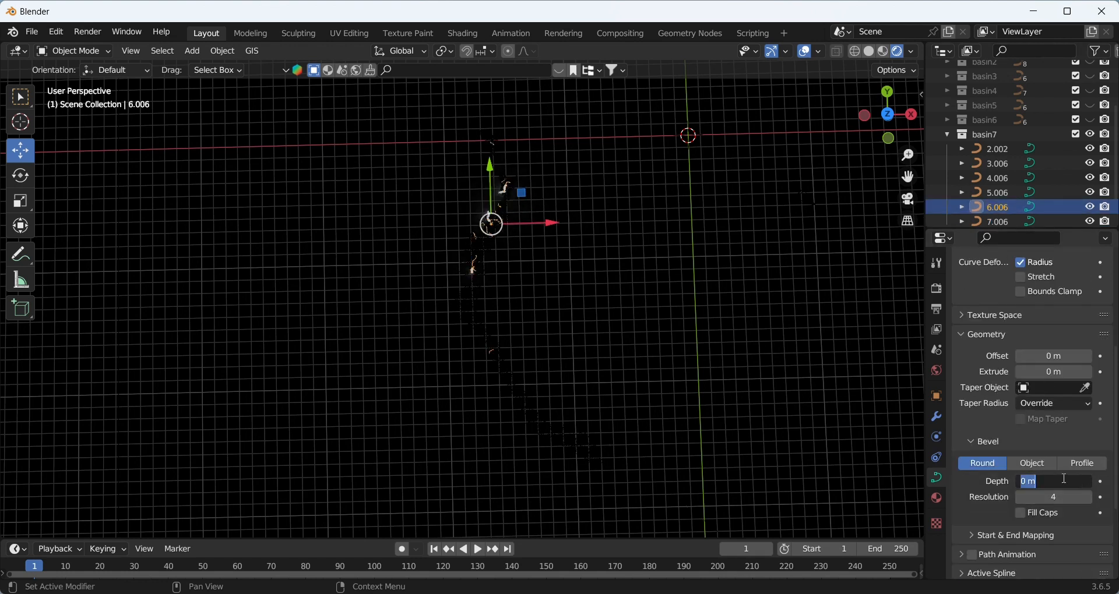
text(0.08)
key(Return)
click(997, 193)
click(1067, 483)
text(0.08)
key(Return)
Set the bevel depth of curve 4.006 in the basin7 collection to 0.03 m
click(997, 165)
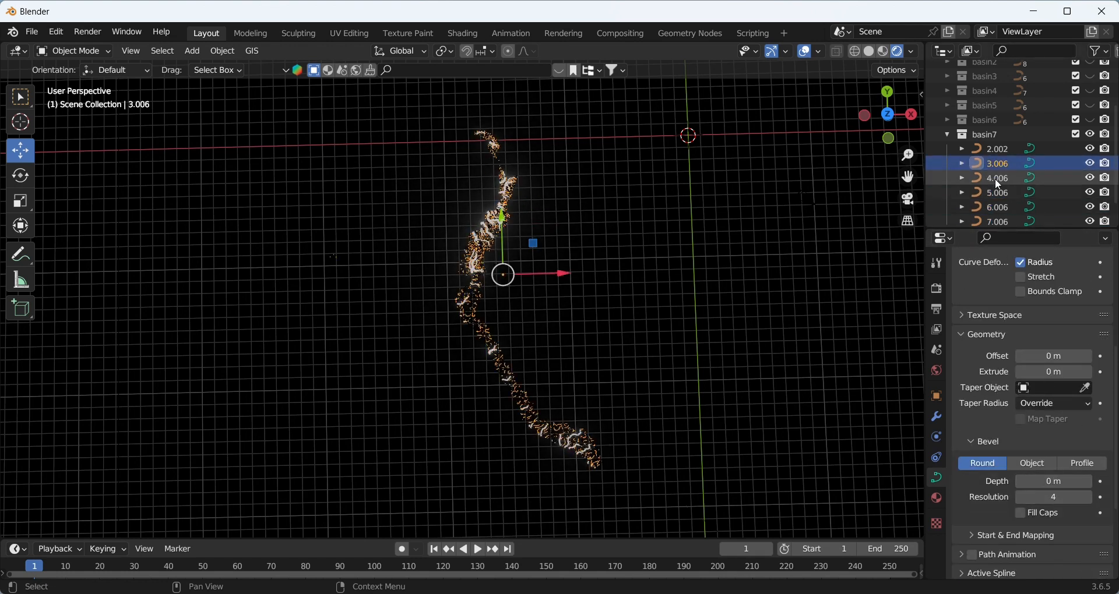
click(998, 178)
click(1055, 483)
text(0.03)
key(Return)
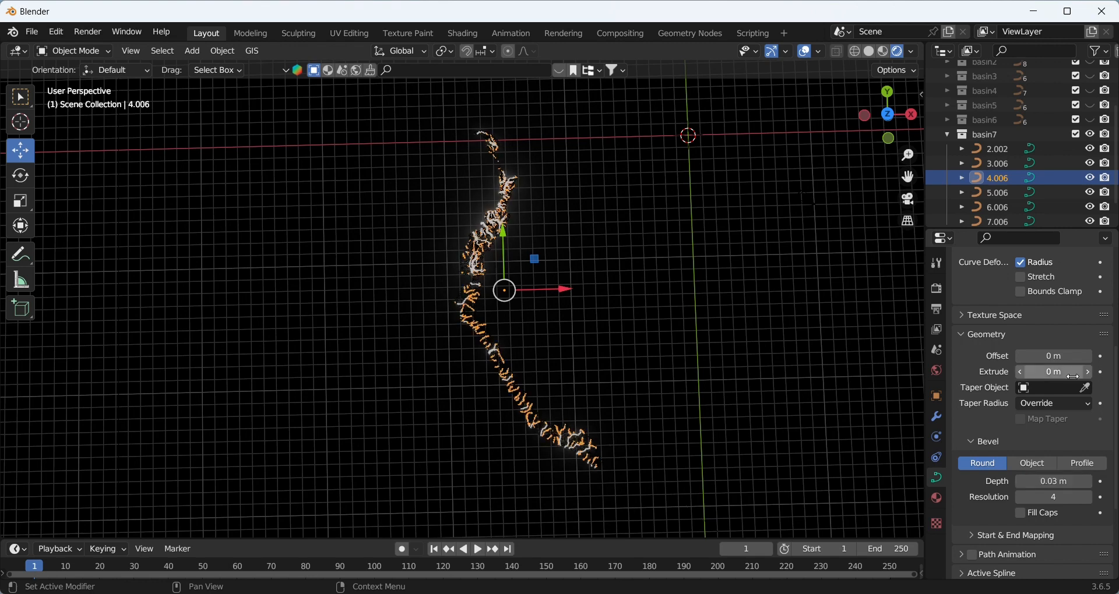
Set the bevel depth of curve 2.002 in the basin7 collection to 0.01 m
click(997, 149)
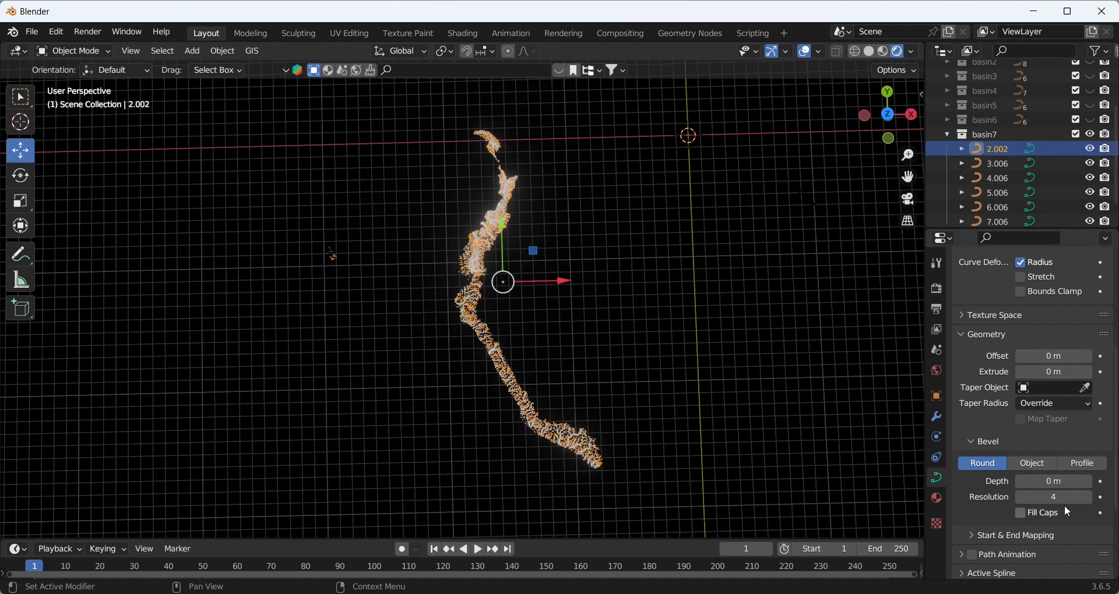
click(1068, 484)
text(0.01)
key(Return)
Give curve 2.002 a new material with base color hex 32AAF3
click(937, 498)
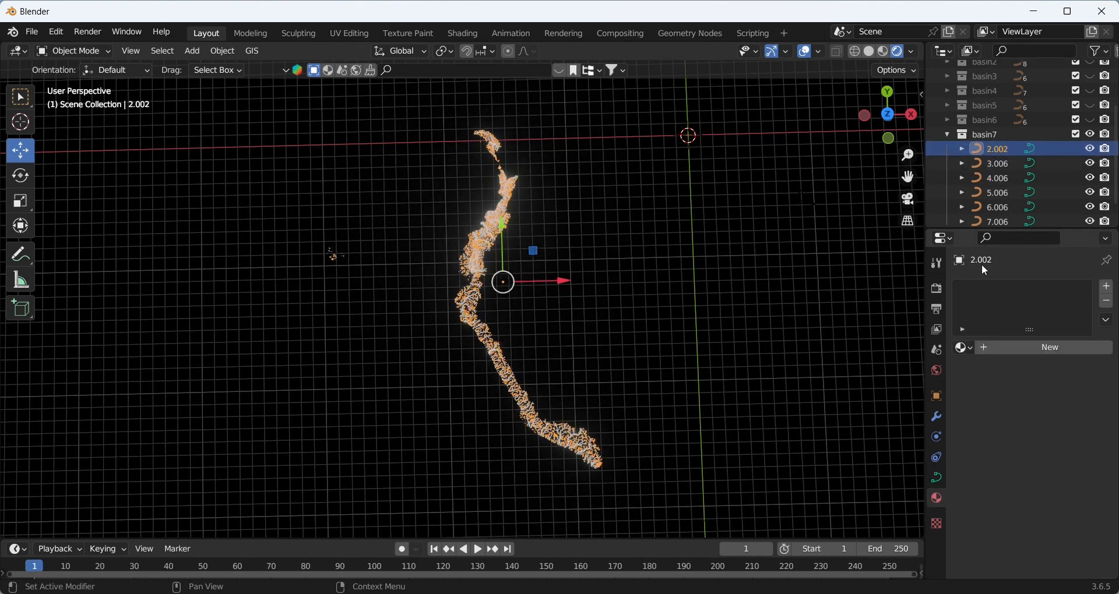
click(1029, 347)
click(1061, 500)
click(1033, 435)
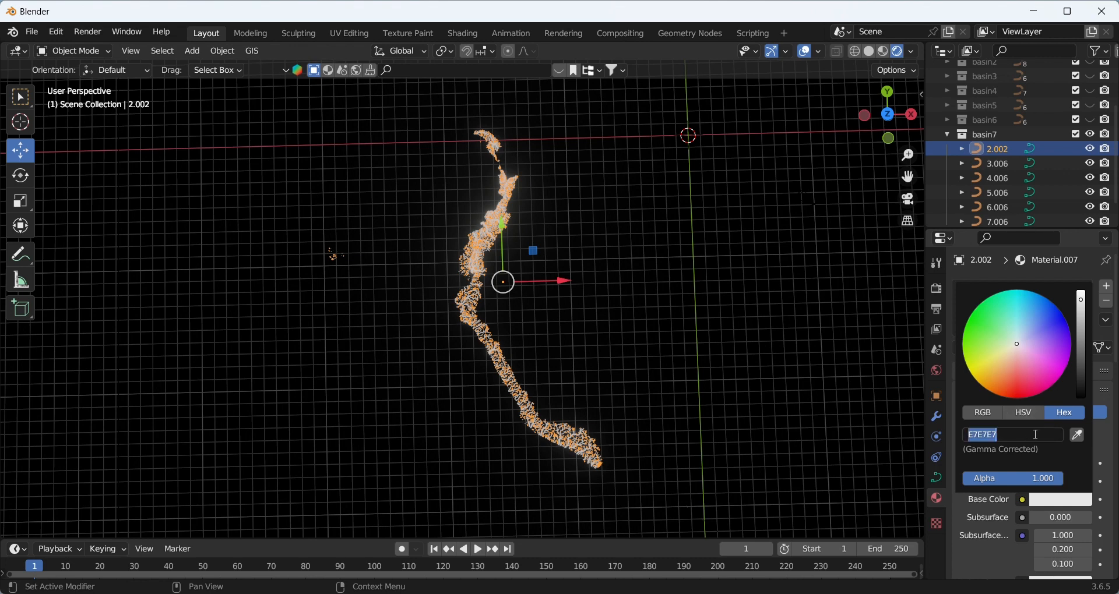
text(32AAF3)
key(Return)
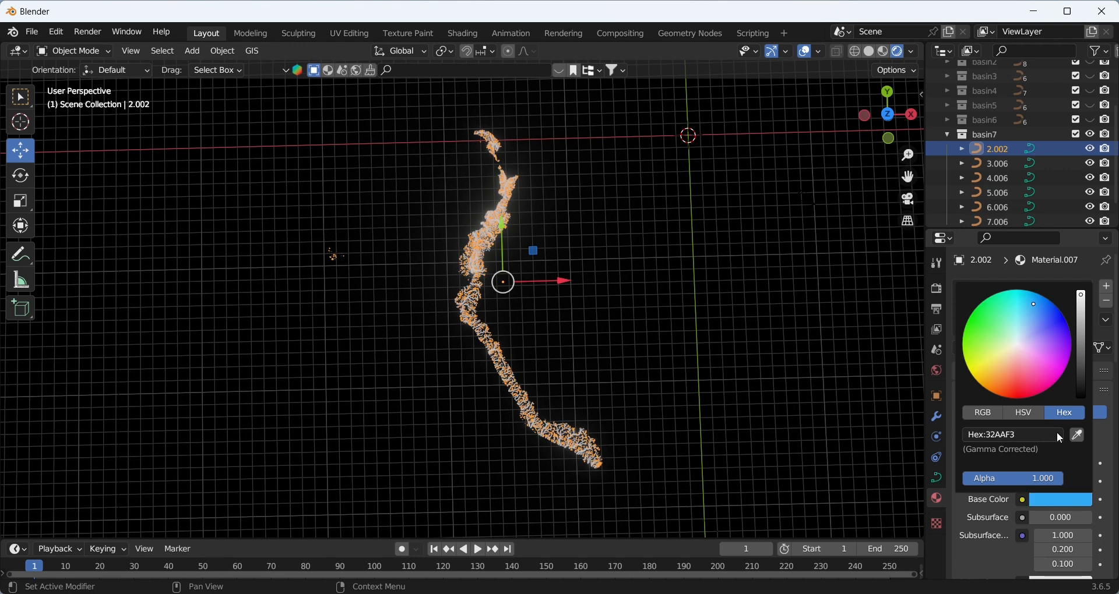
Link the light blue material of curve 2.002 to all the other curves in the basin7 collection
click(1020, 162)
click(1001, 150)
scroll(1009, 215, down, 2)
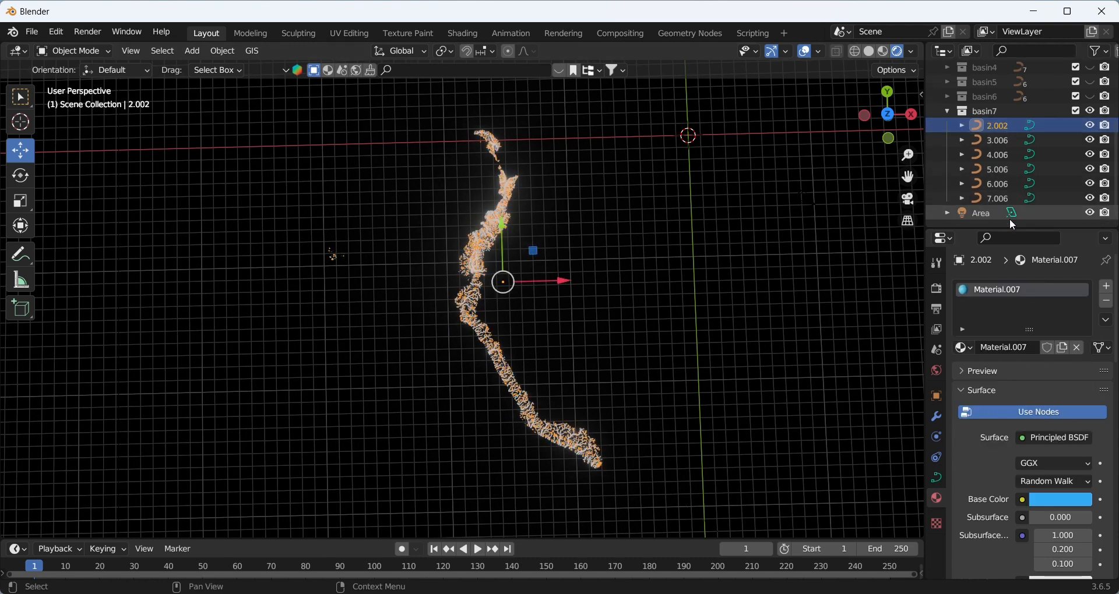
shift+click(1001, 194)
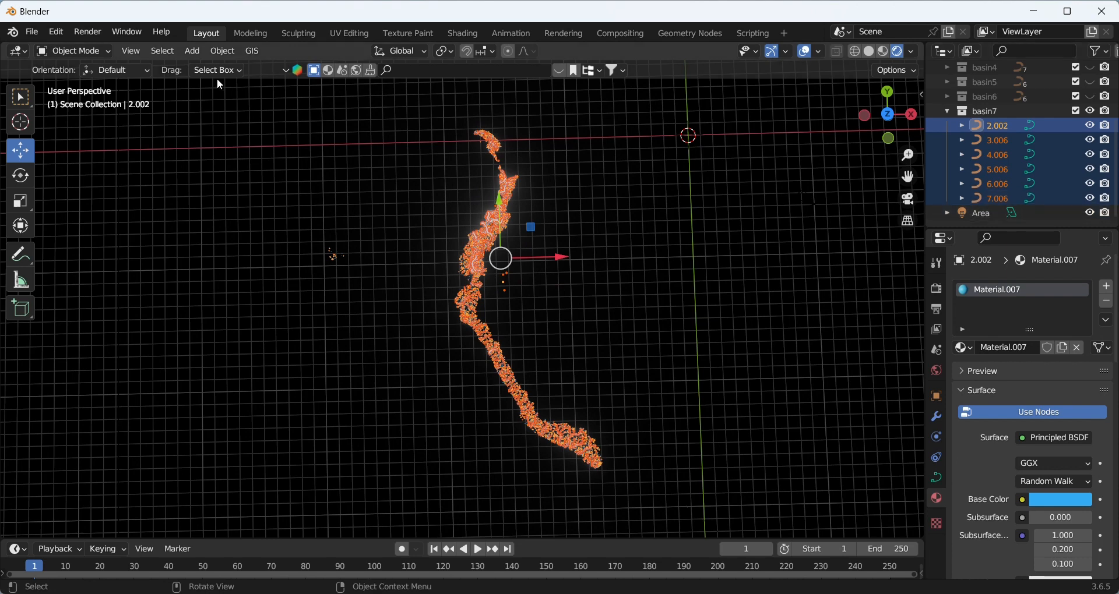
click(220, 52)
mouse_move(274, 293)
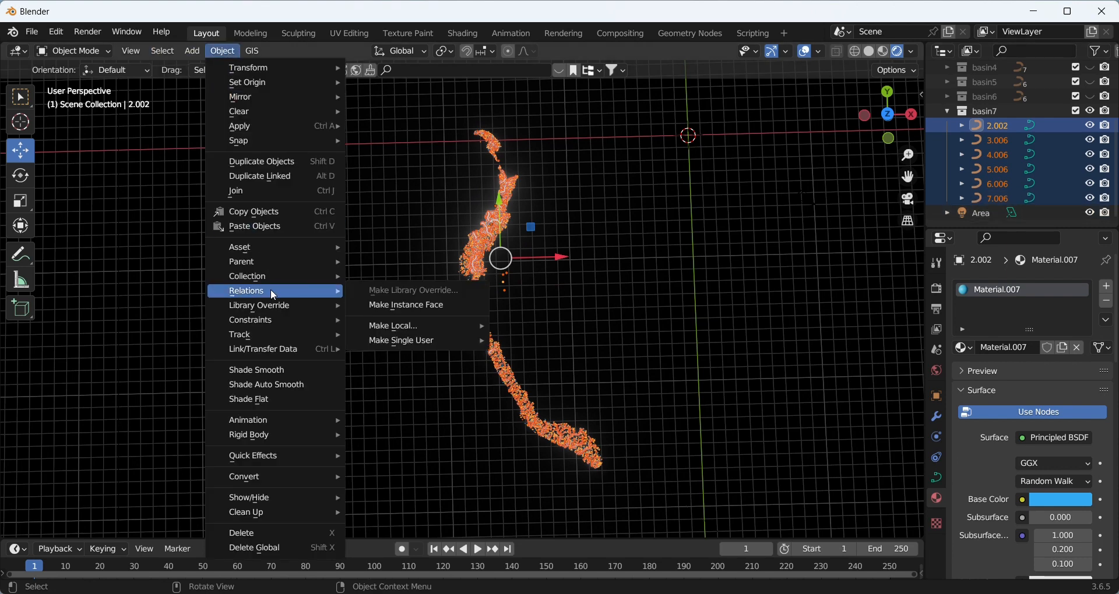
mouse_move(278, 352)
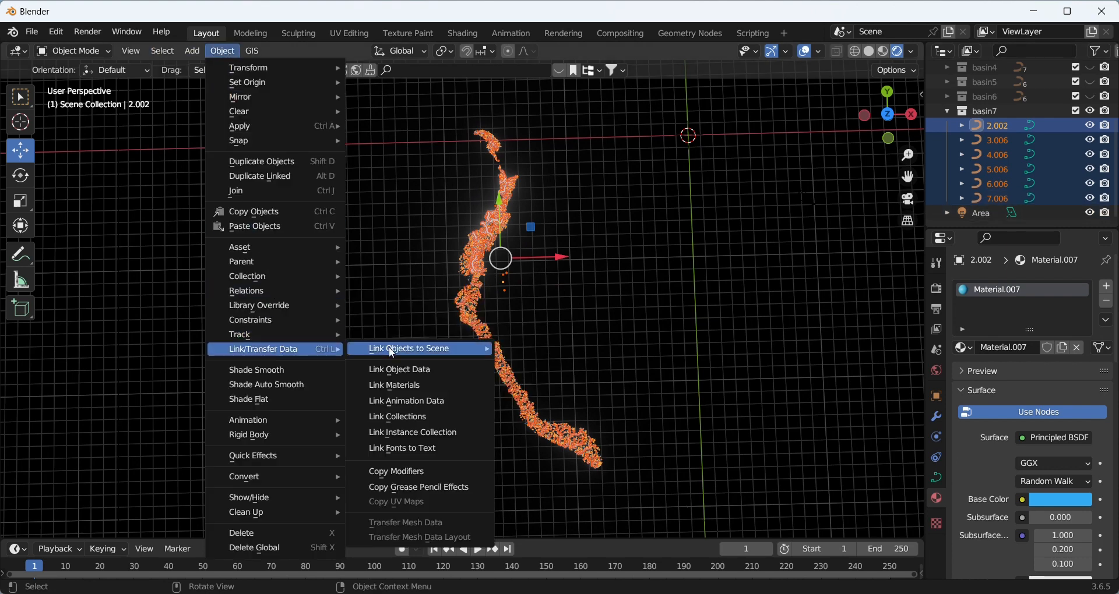
click(412, 387)
click(733, 211)
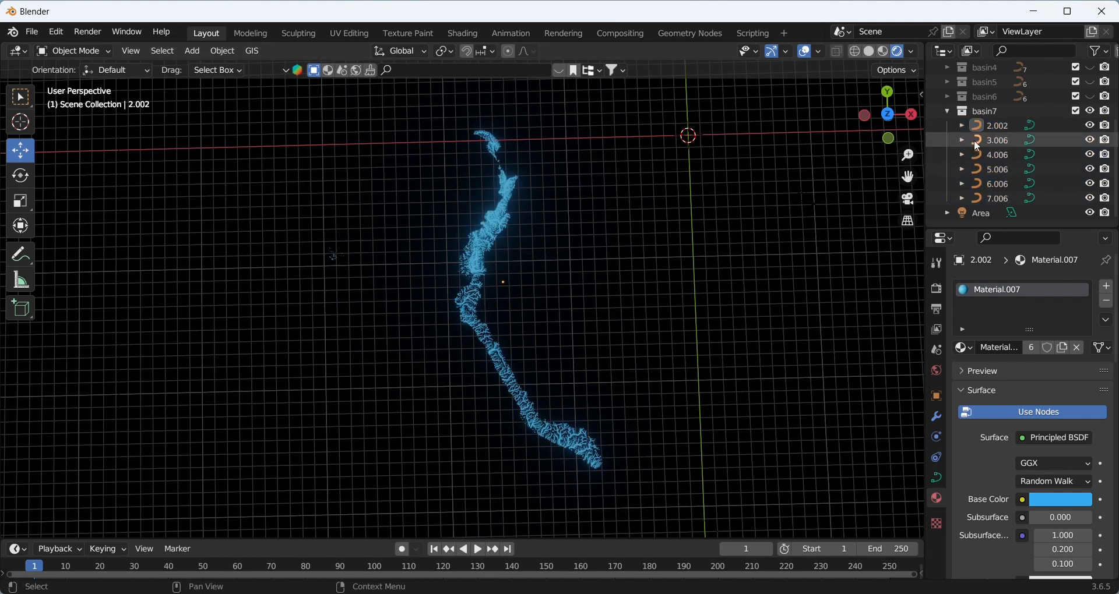
Unhide collections basin1 to basin6 in the viewport and view the whole river network from the top
click(948, 111)
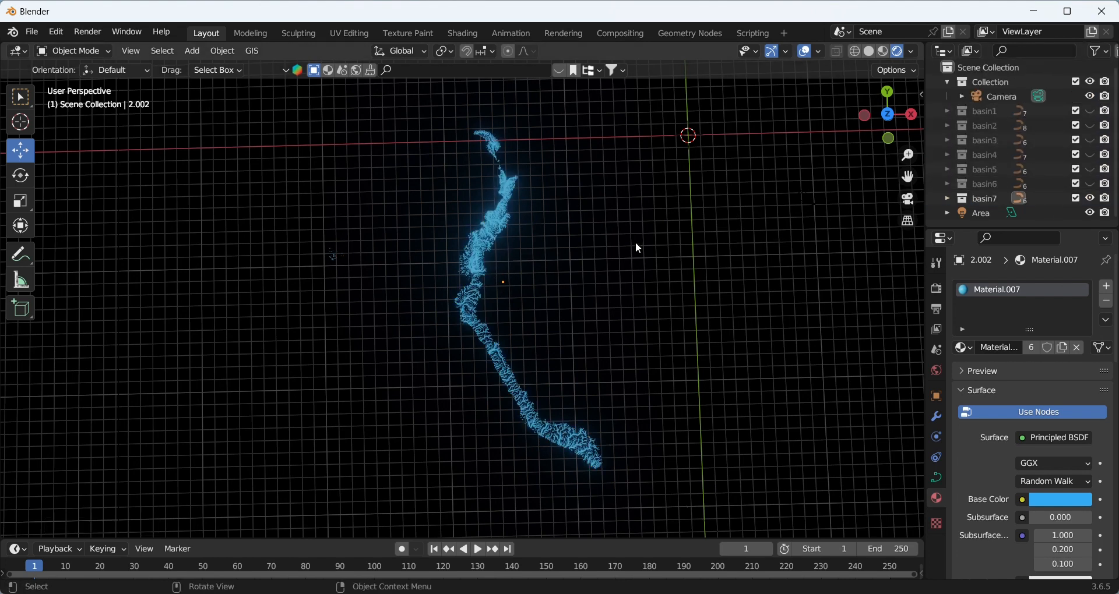
scroll(640, 249, down, 4)
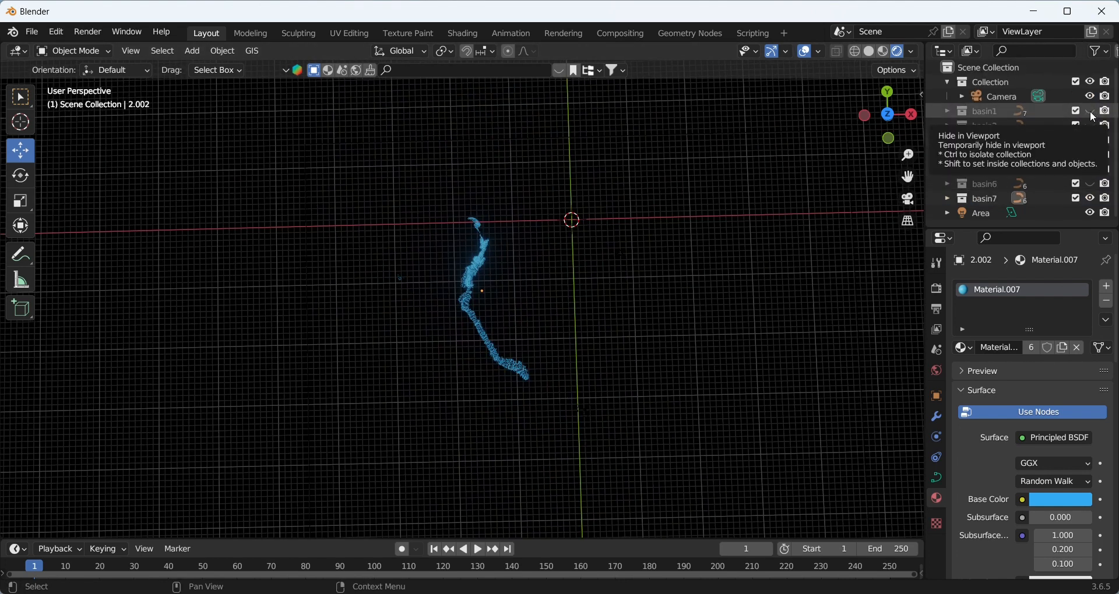
click(1090, 112)
click(1090, 125)
click(1089, 139)
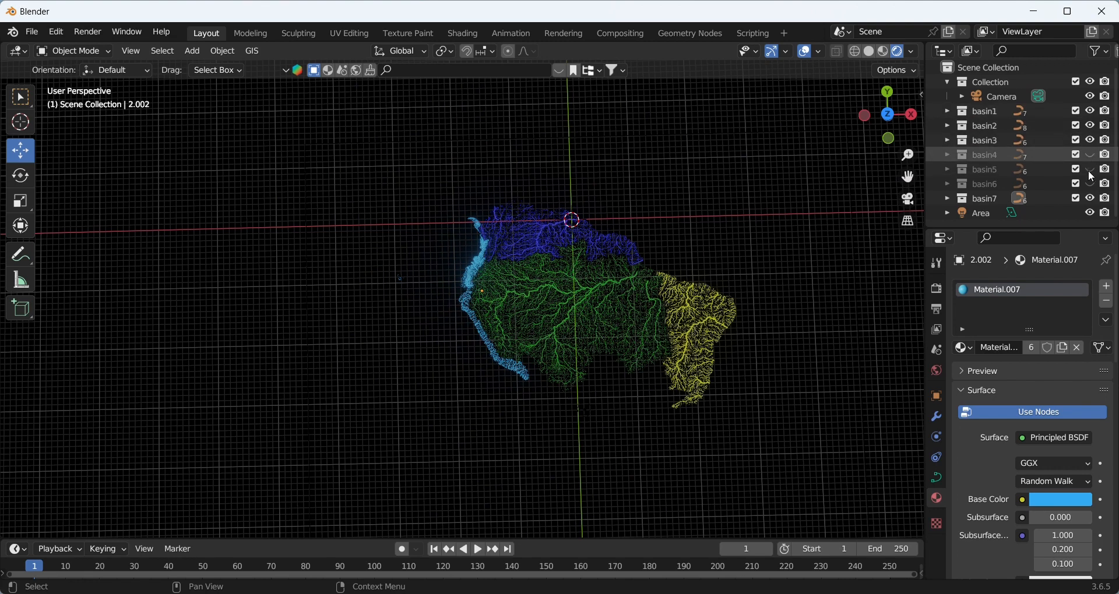
click(1087, 156)
click(1090, 170)
click(1090, 185)
key(KP_7)
shift+middle_drag(592, 326, 614, 253)
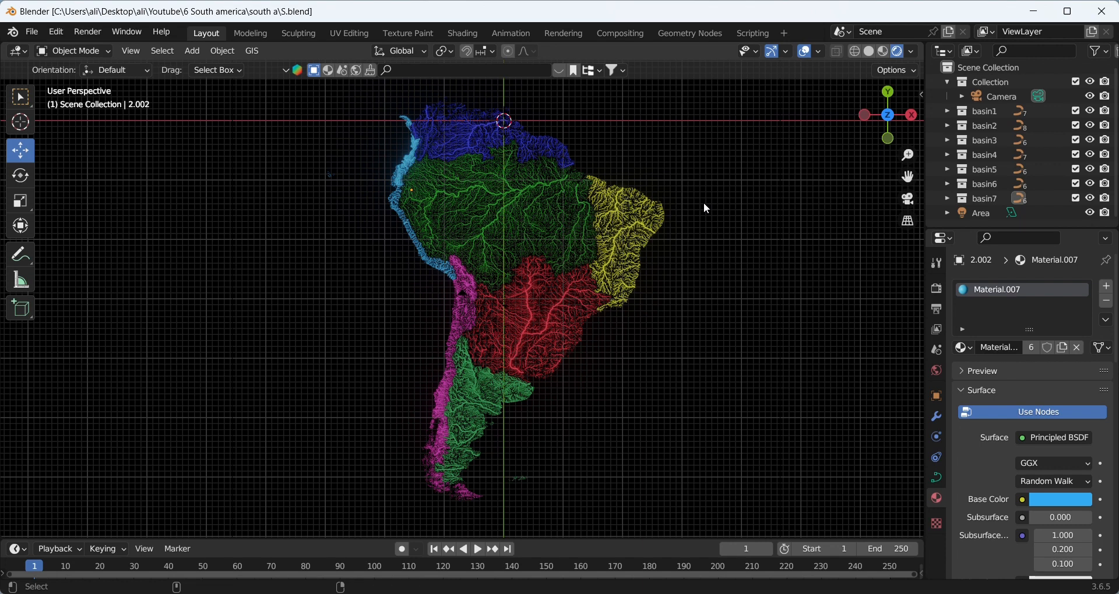
Align the camera to the current top view and lock the camera to the view
key(ctrl+alt+KP_0)
key(n)
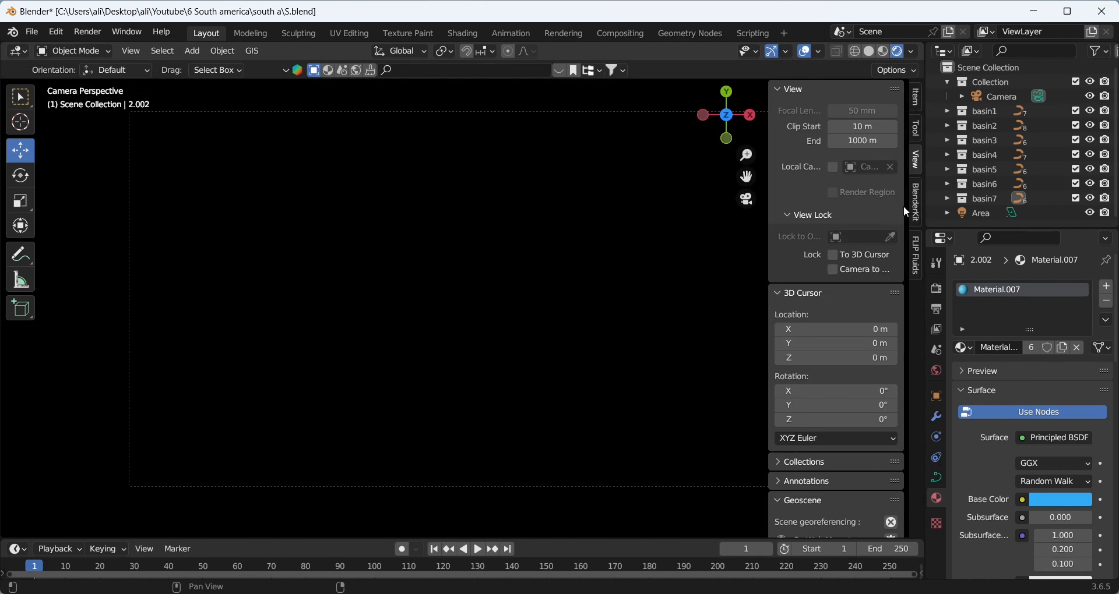
click(834, 271)
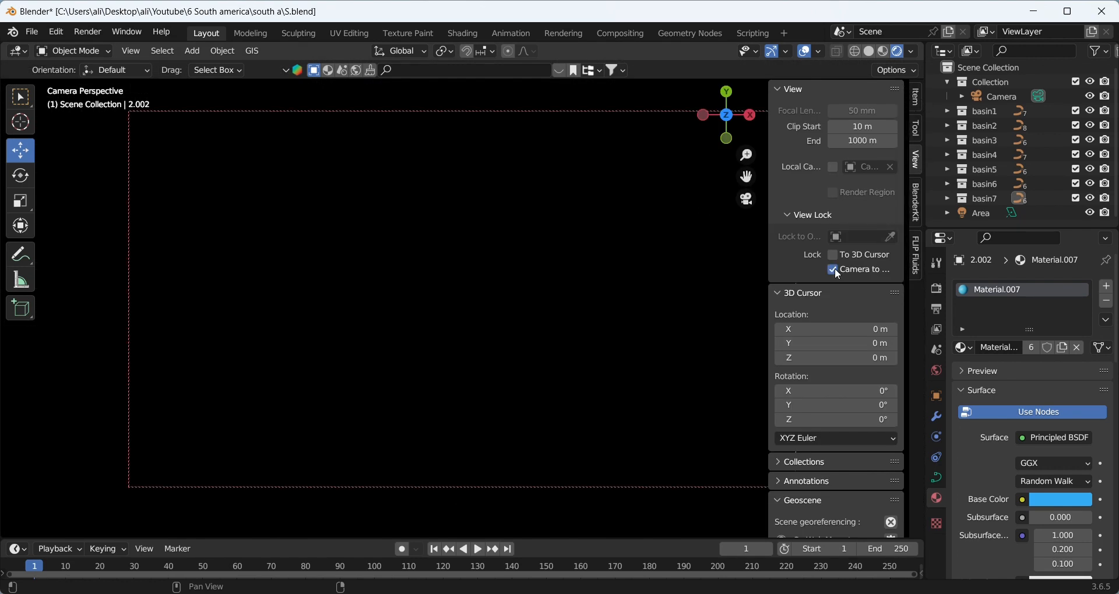
Set the render output resolution to 1080 px by 1350 px
click(936, 289)
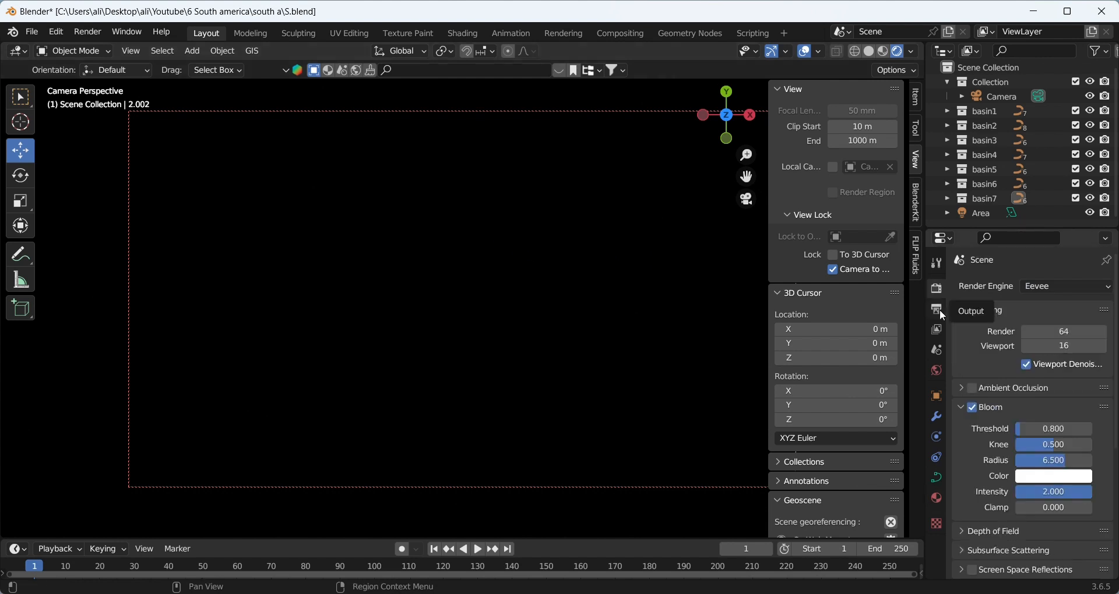
click(937, 311)
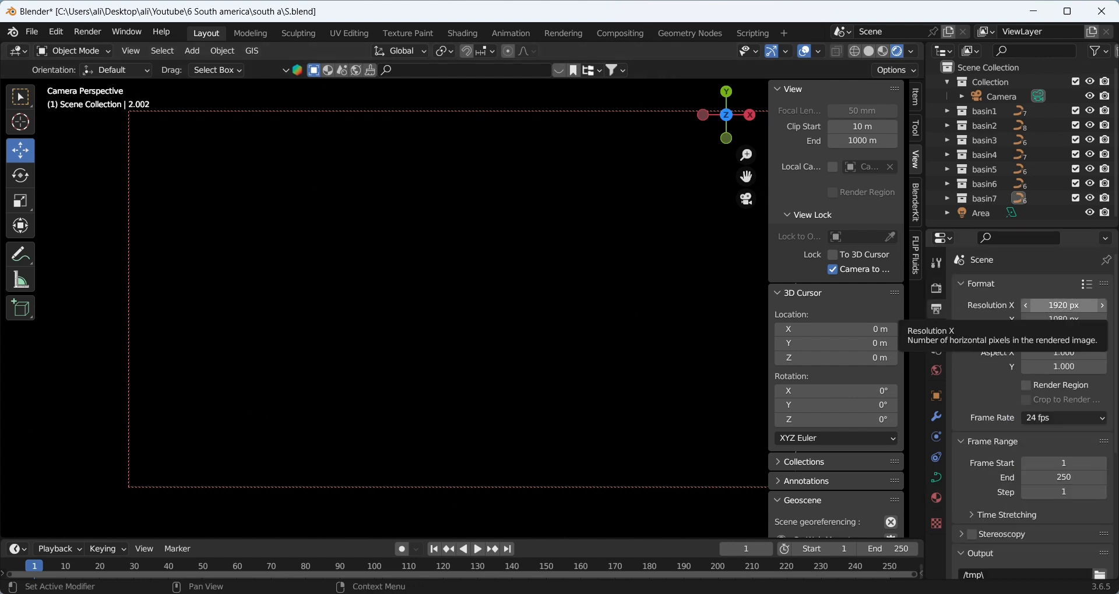
click(1068, 307)
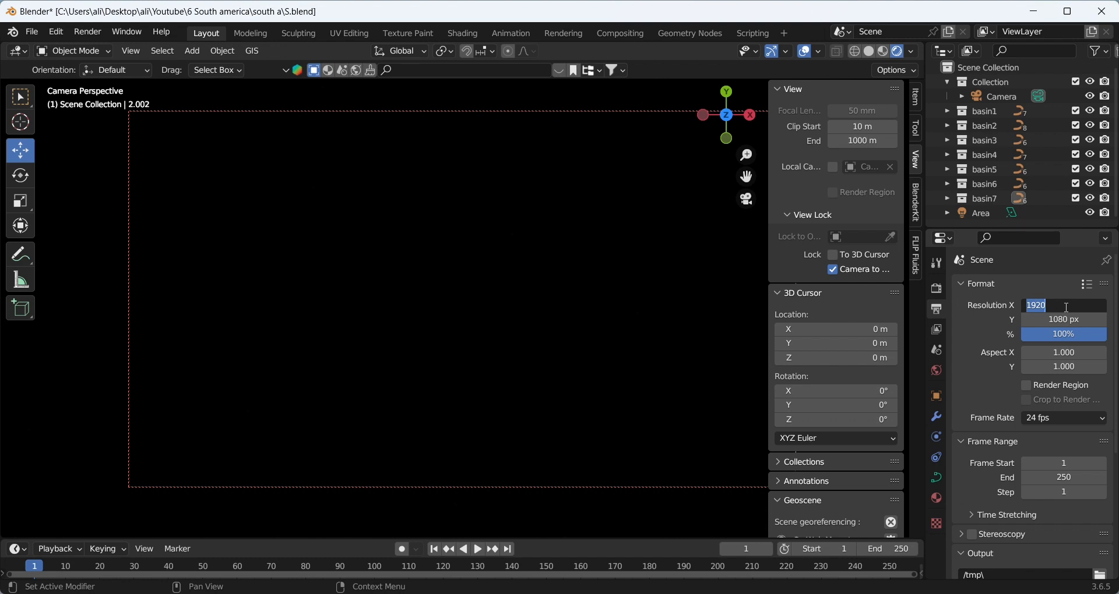
text(1080)
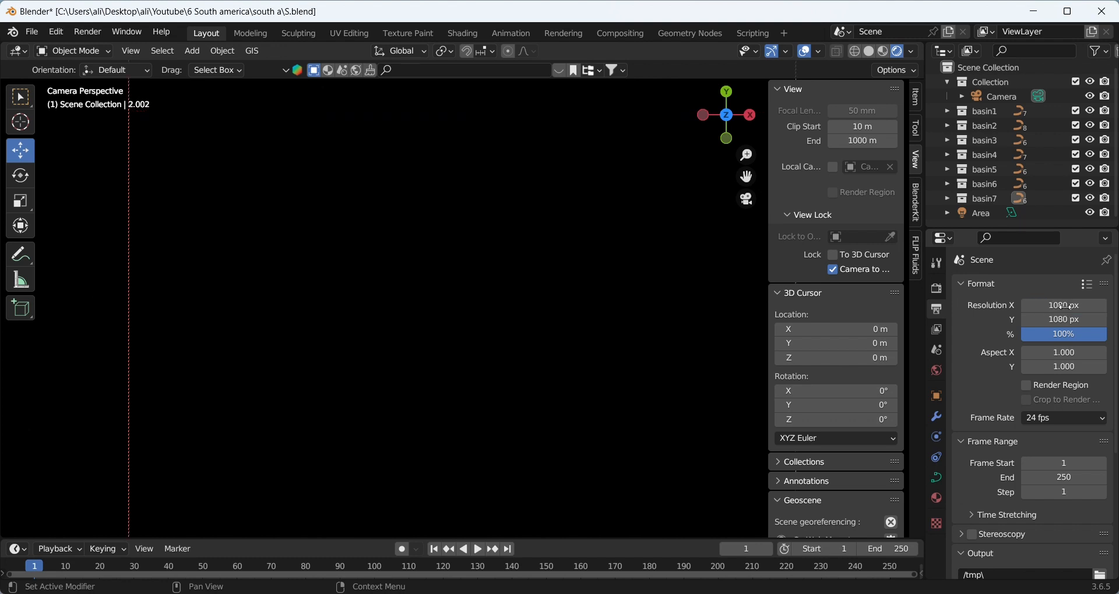
click(1065, 320)
text(1350)
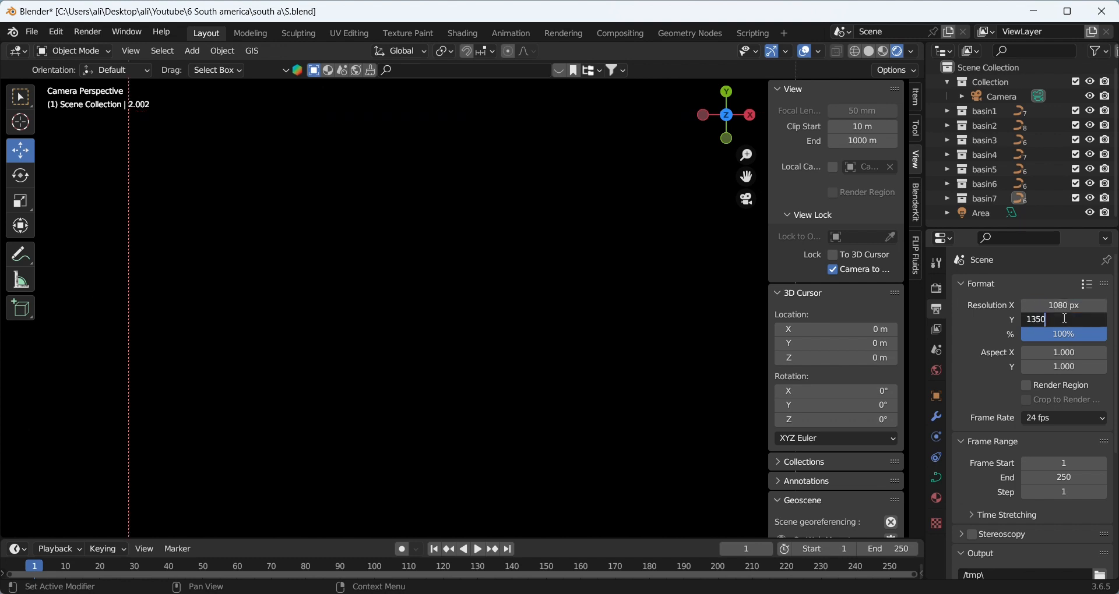
key(Return)
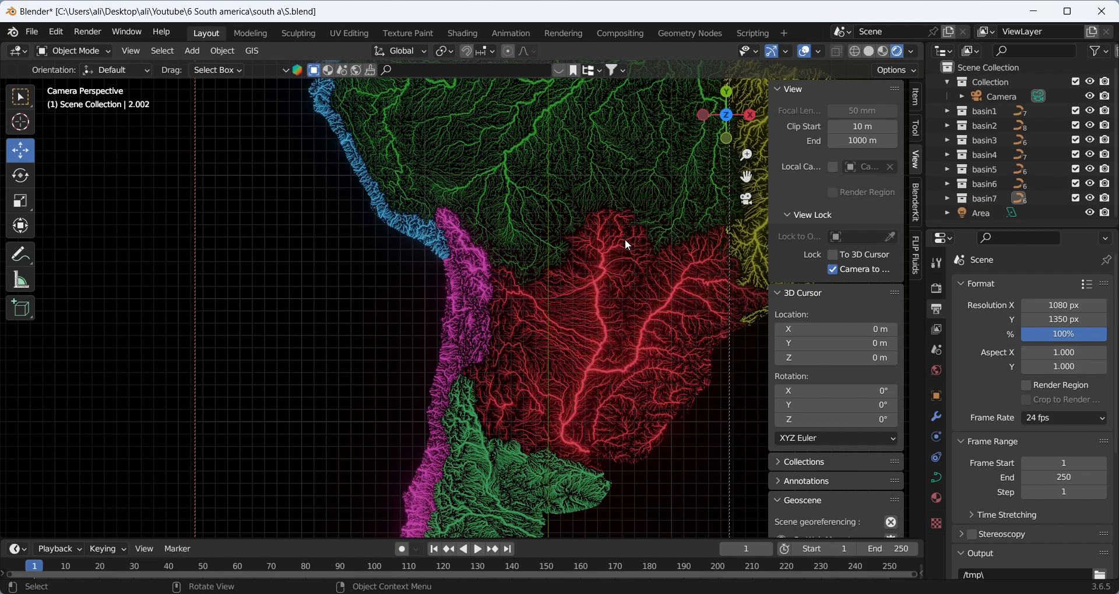
Reposition the locked camera to frame the South American river network in its portrait frame, unlocking it temporarily to zoom the view out
shift+middle_drag(643, 234, 531, 268)
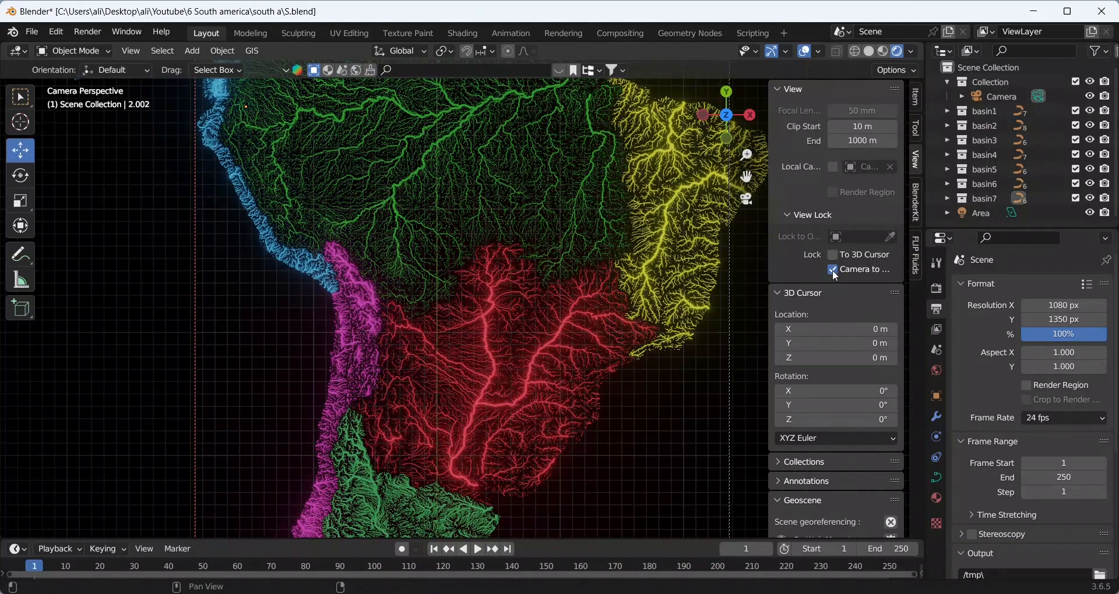
click(833, 270)
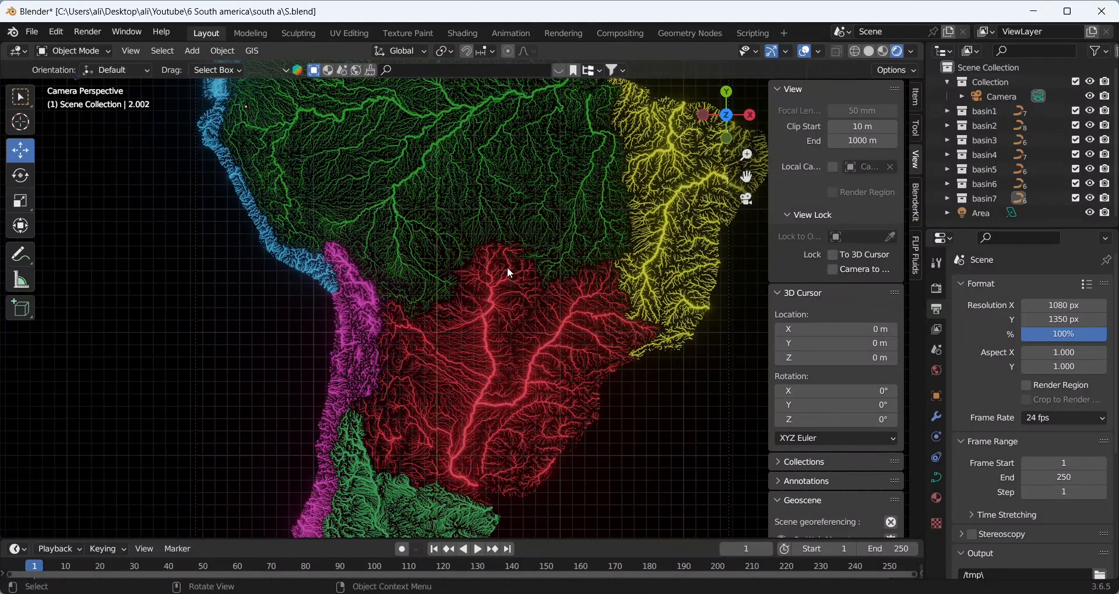
scroll(507, 267, down, 1)
scroll(510, 270, down, 1)
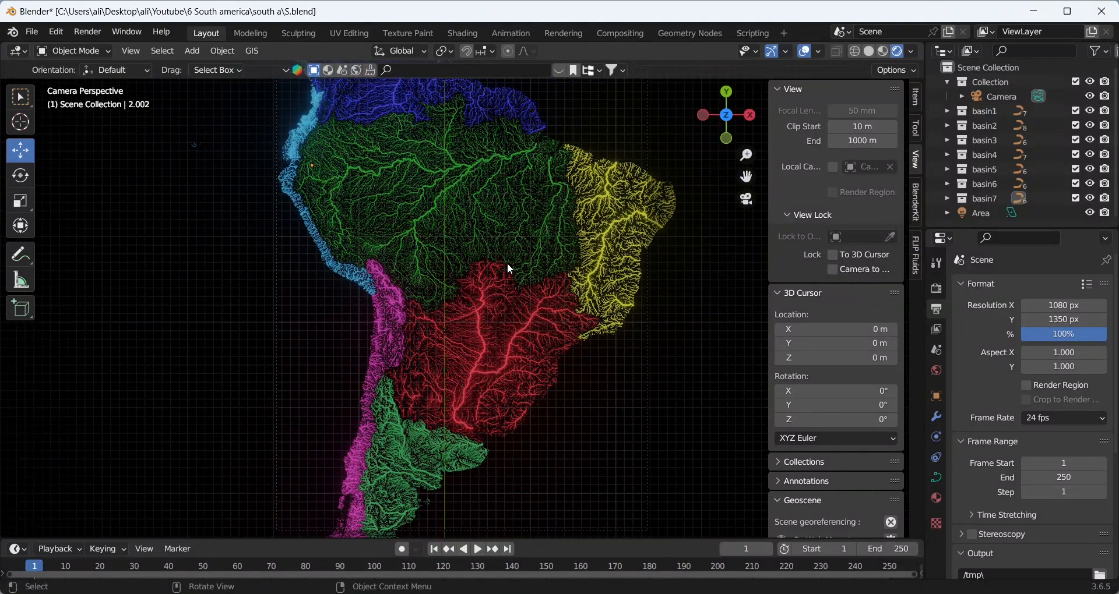
scroll(510, 269, down, 1)
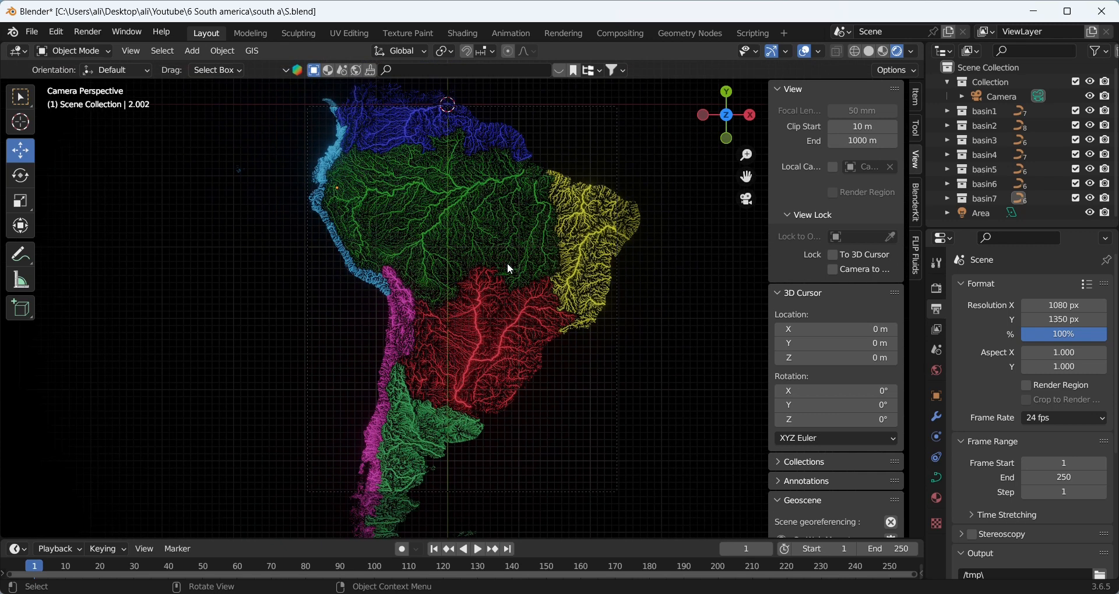
scroll(510, 270, down, 1)
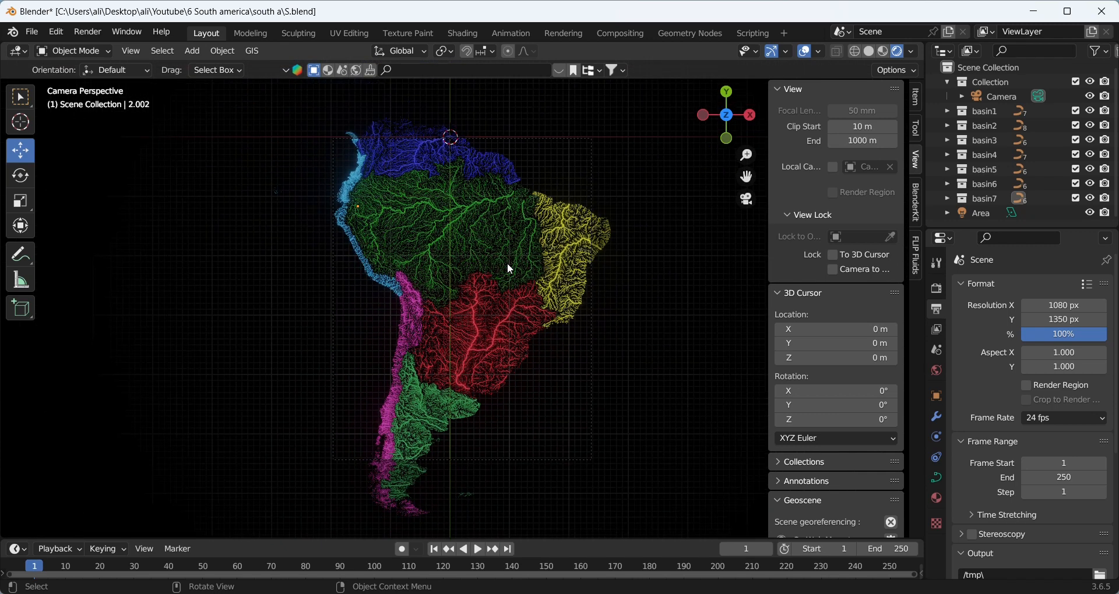
click(832, 270)
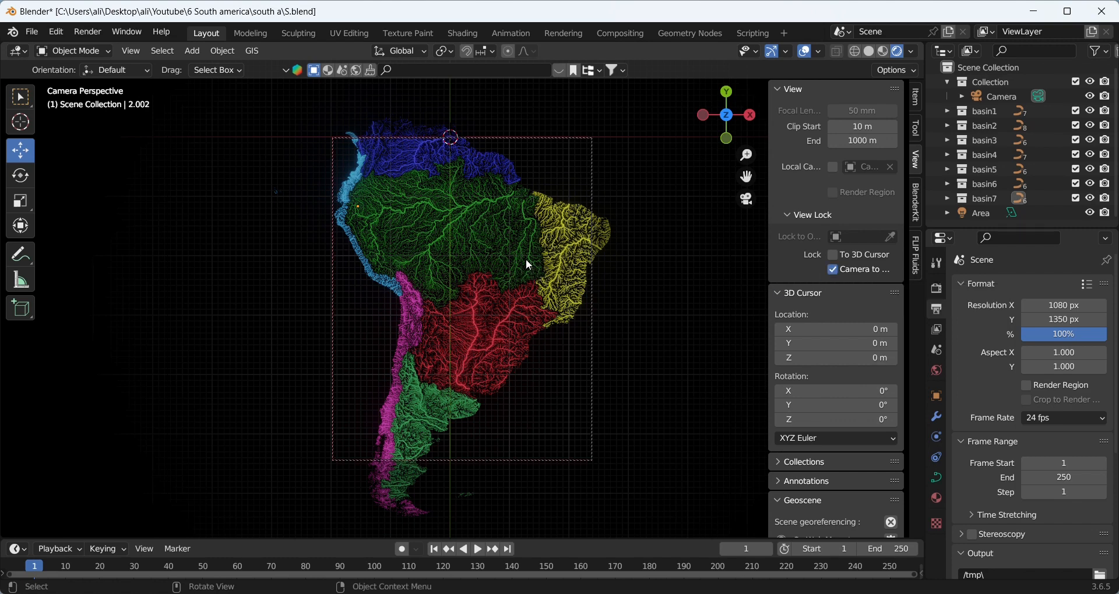
scroll(486, 254, down, 2)
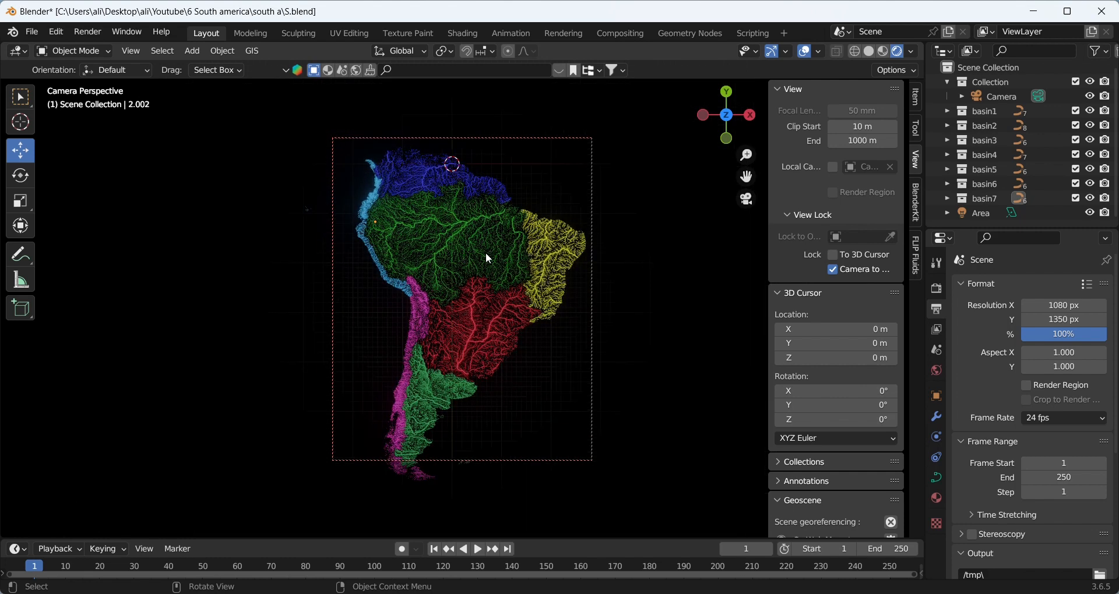
scroll(486, 253, up, 2)
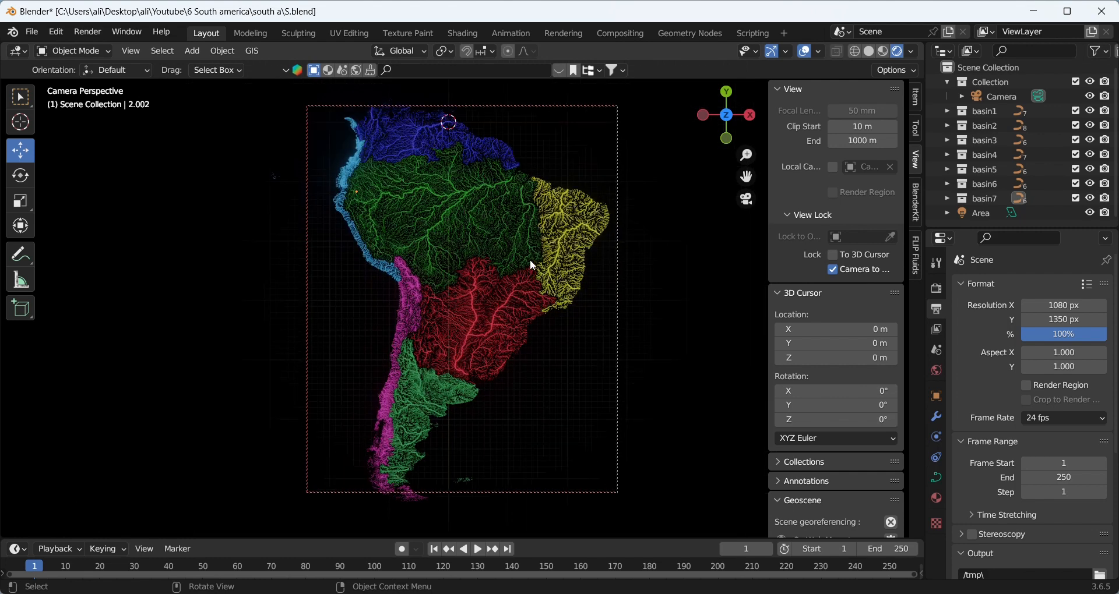
Scale all objects except the camera down to about 0.9 so the map fits inside the camera frame, then clear the selection
click(163, 51)
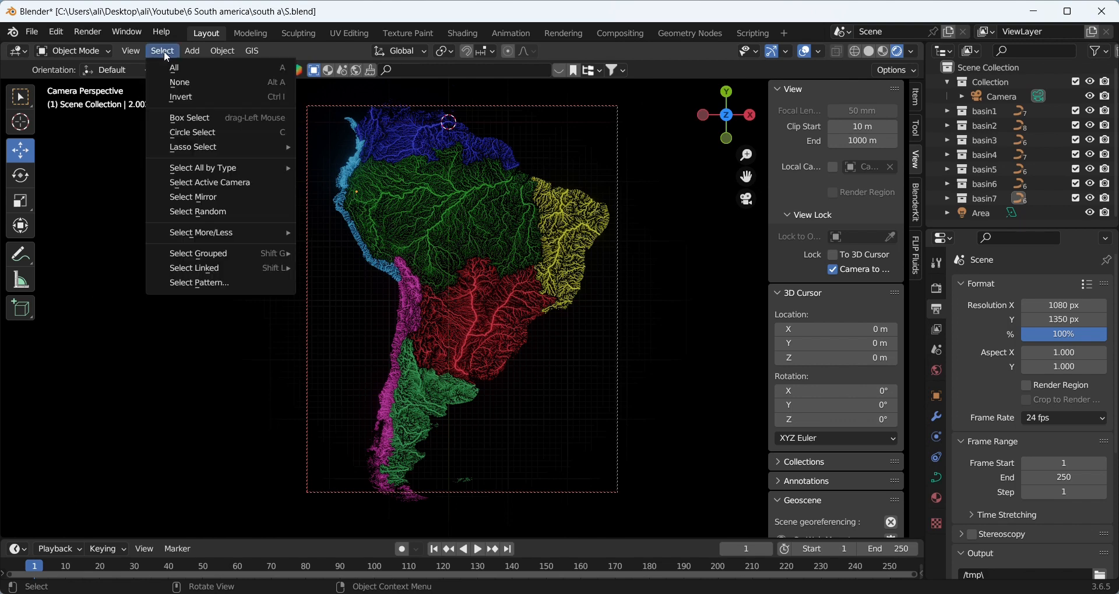
click(192, 69)
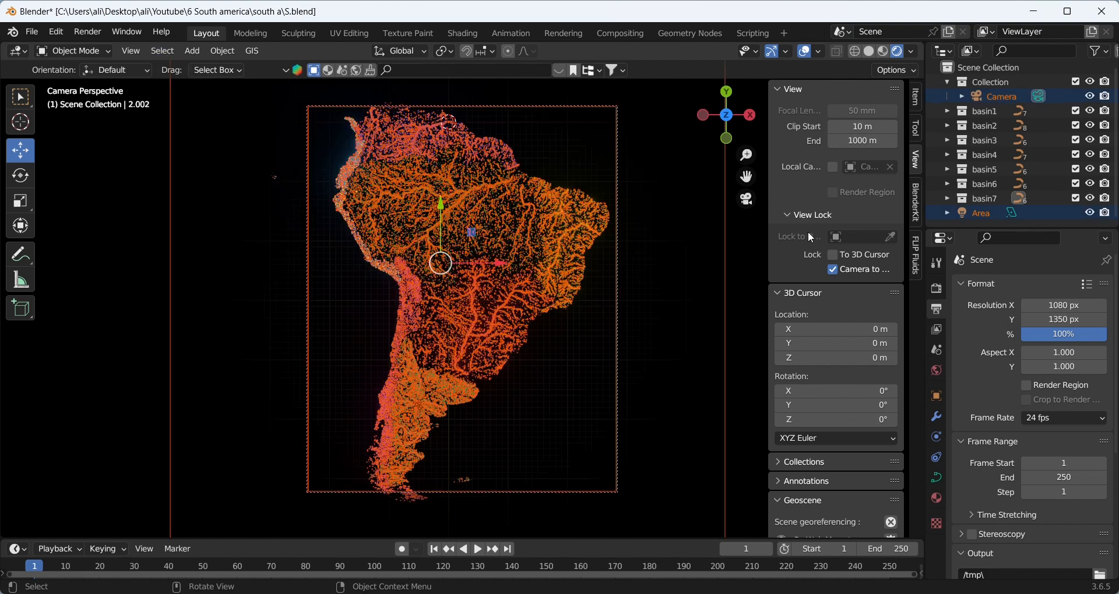
click(1008, 96)
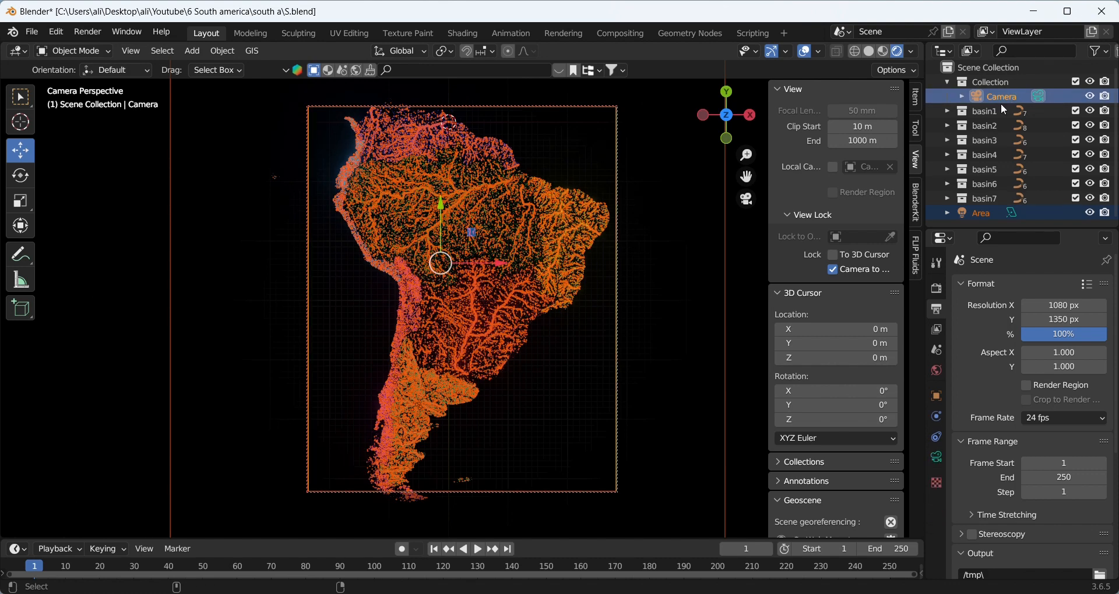
ctrl+click(1003, 100)
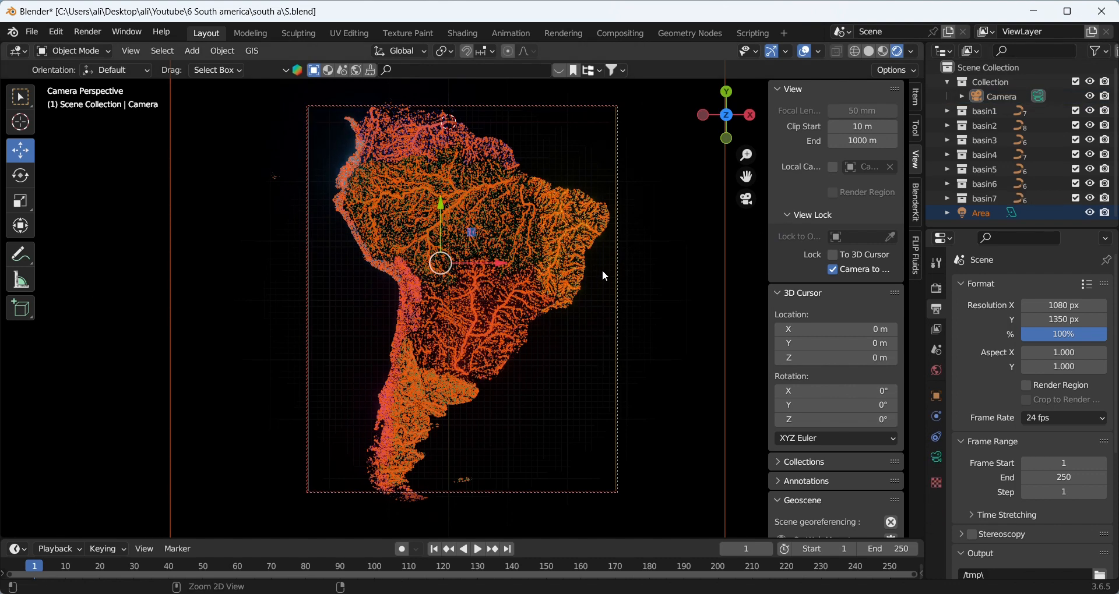
key(s)
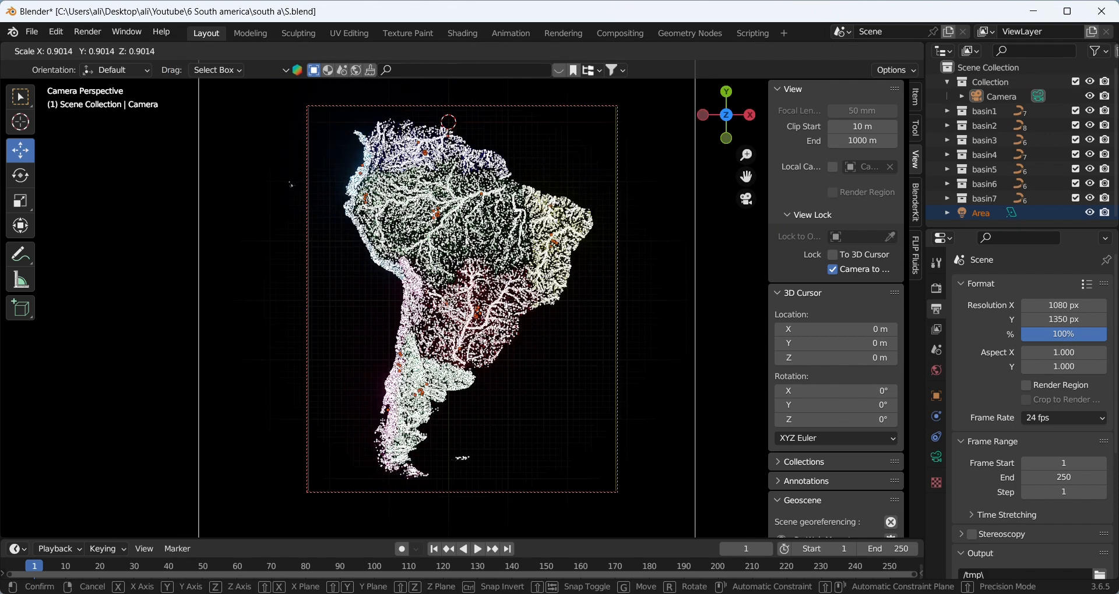
click(527, 270)
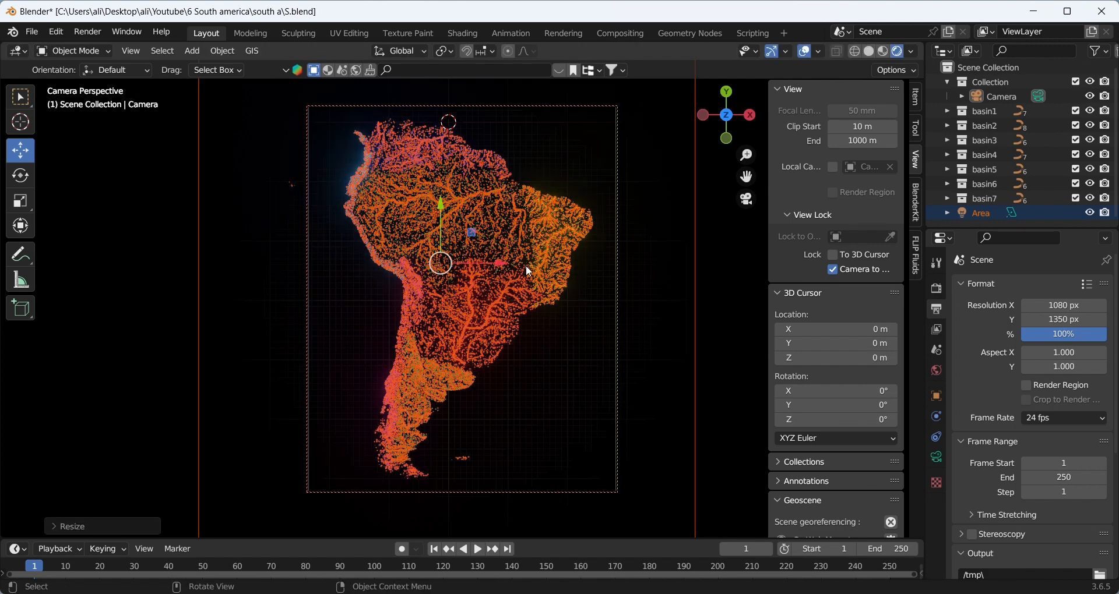
click(738, 263)
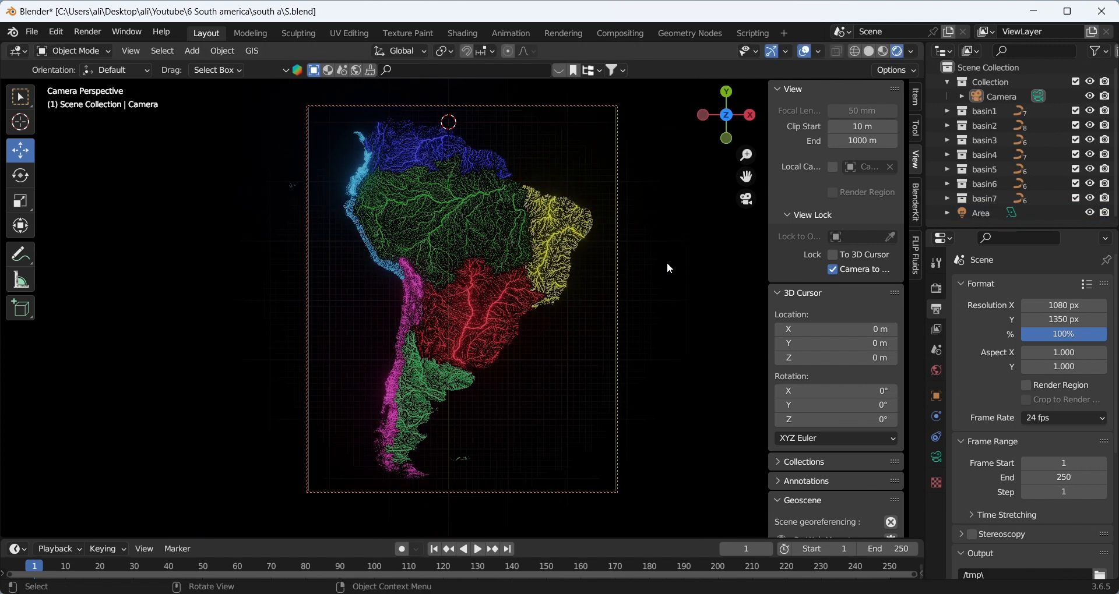
Add a text object and move it south along Y and about 10.6 m along X into the empty area southeast of the map
click(194, 51)
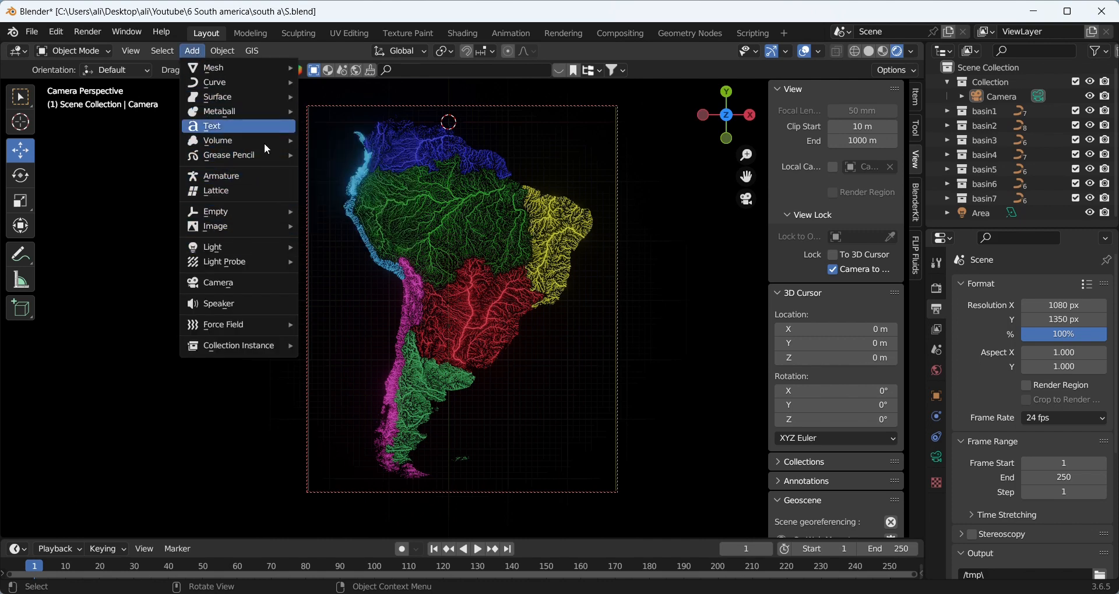
click(237, 130)
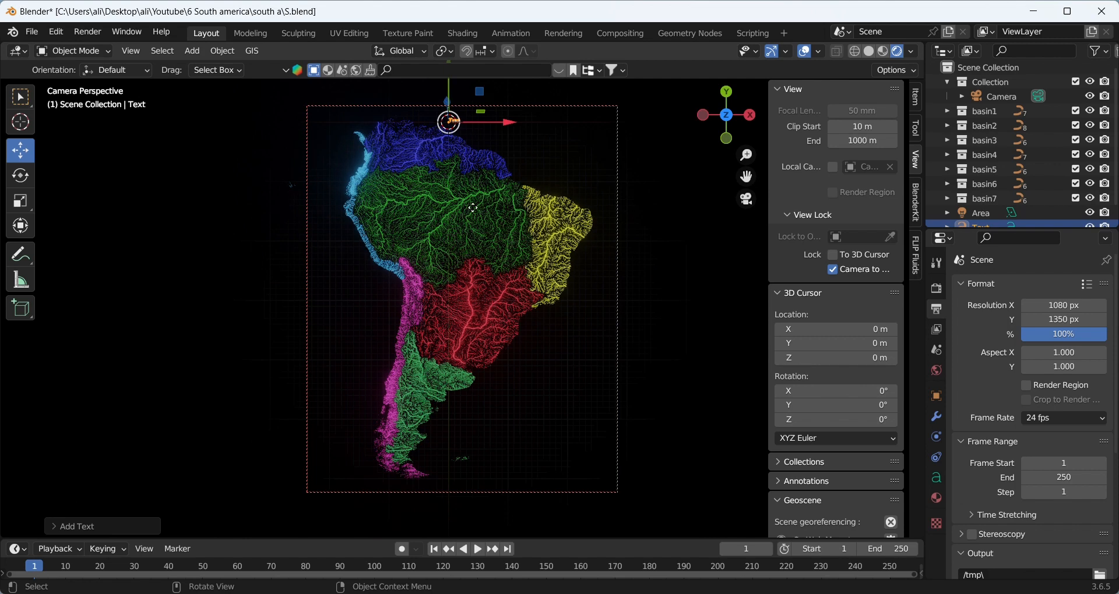
key(g)
key(y)
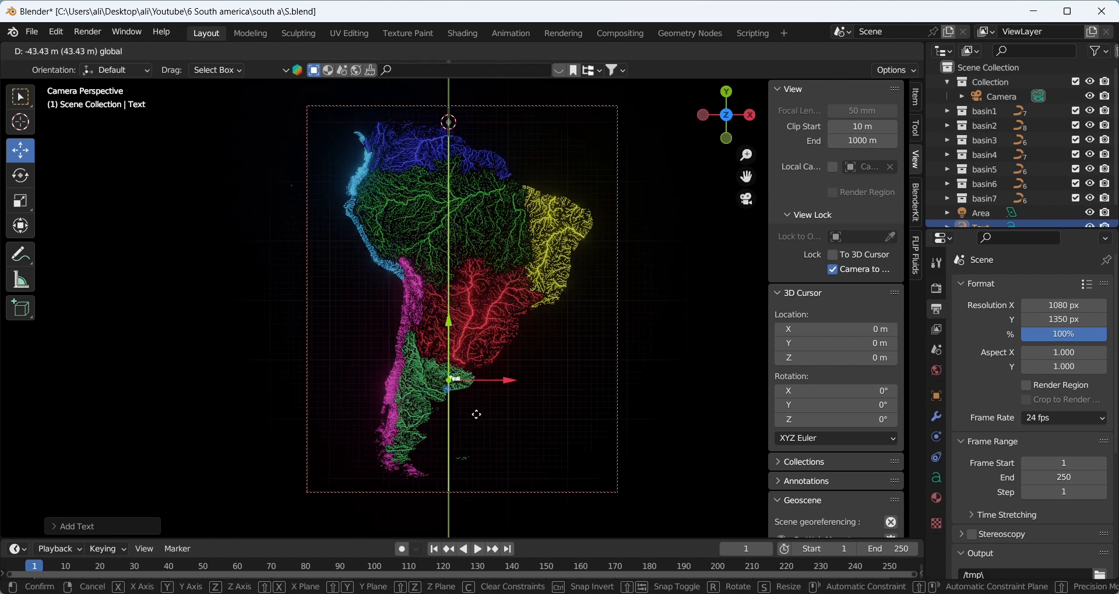
click(477, 422)
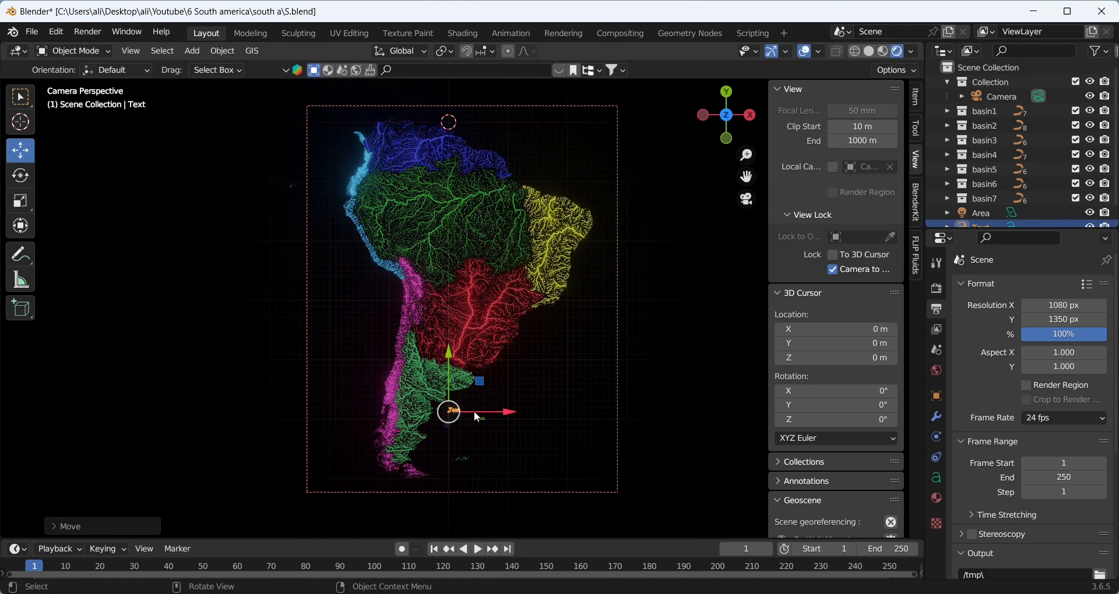
key(g)
key(x)
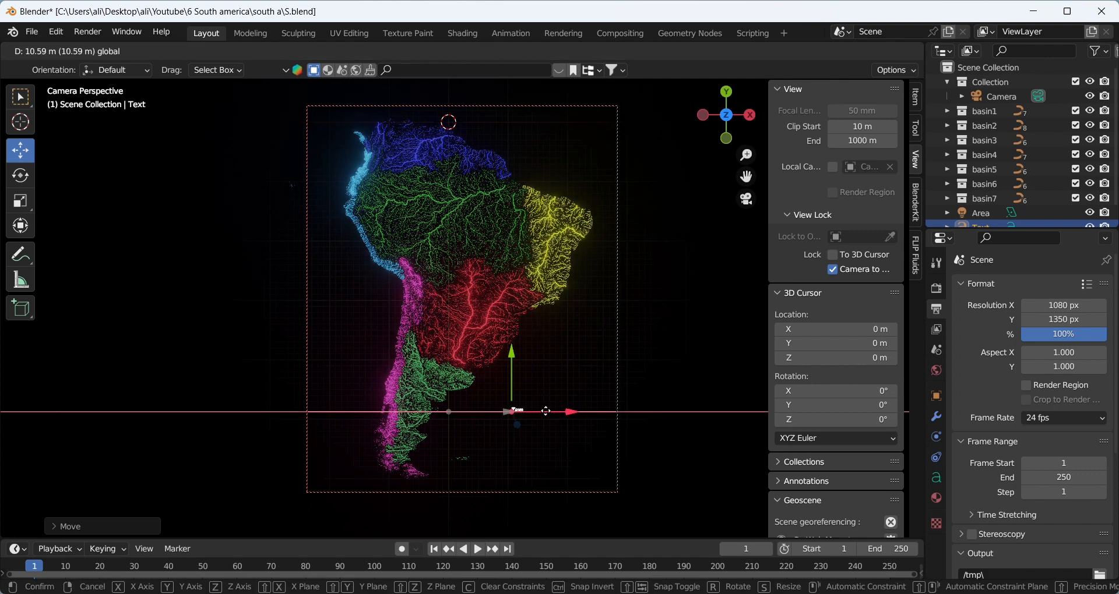
click(539, 410)
Scale the text object up to about 2.5 times its size and keep it selected
key(s)
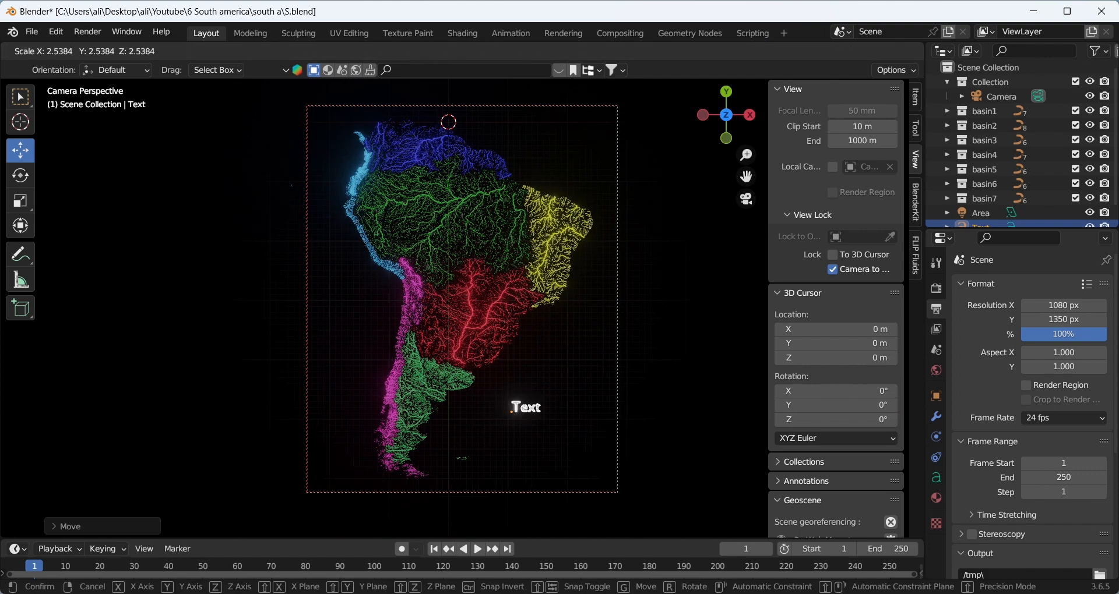
click(551, 434)
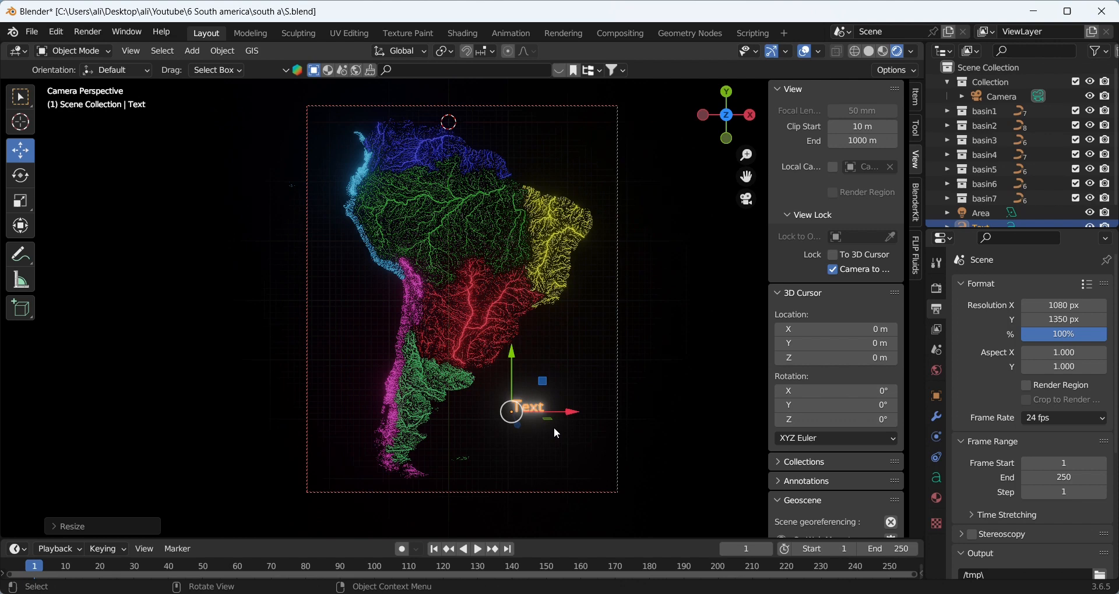
click(551, 394)
key(ctrl+z)
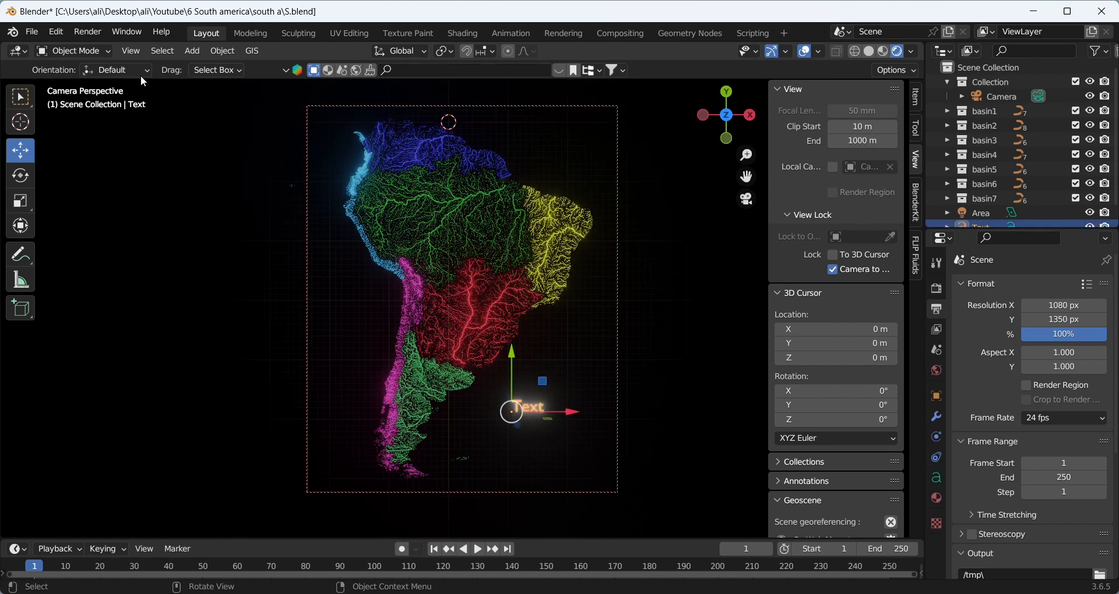
Replace the text object's placeholder with "Major river basins" and "of" centered on a second line, then return to Object Mode
click(94, 52)
click(92, 84)
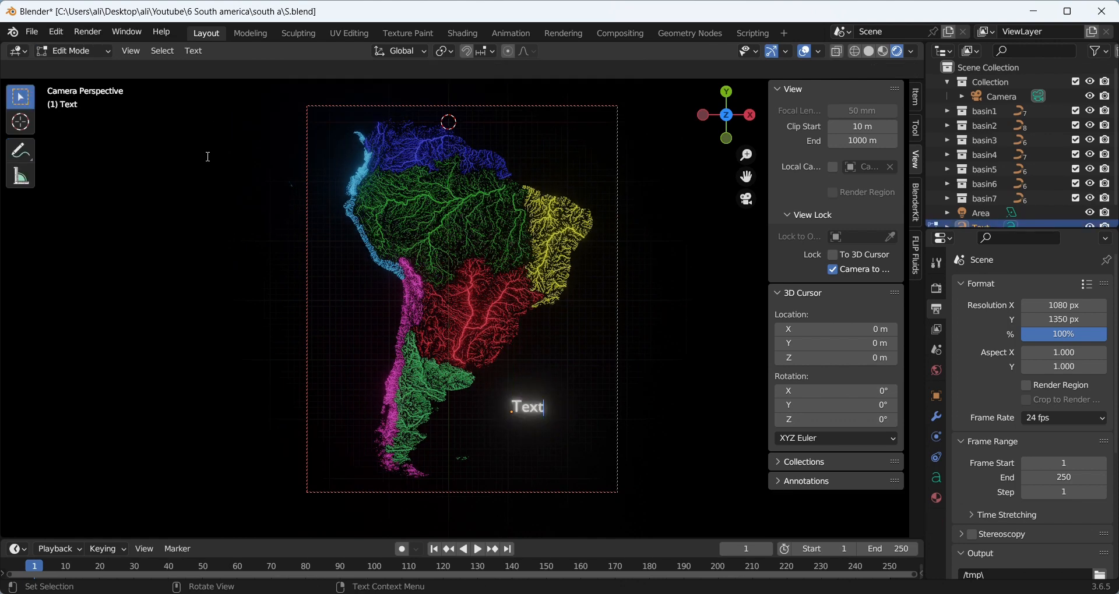
key(ctrl+BackSpace)
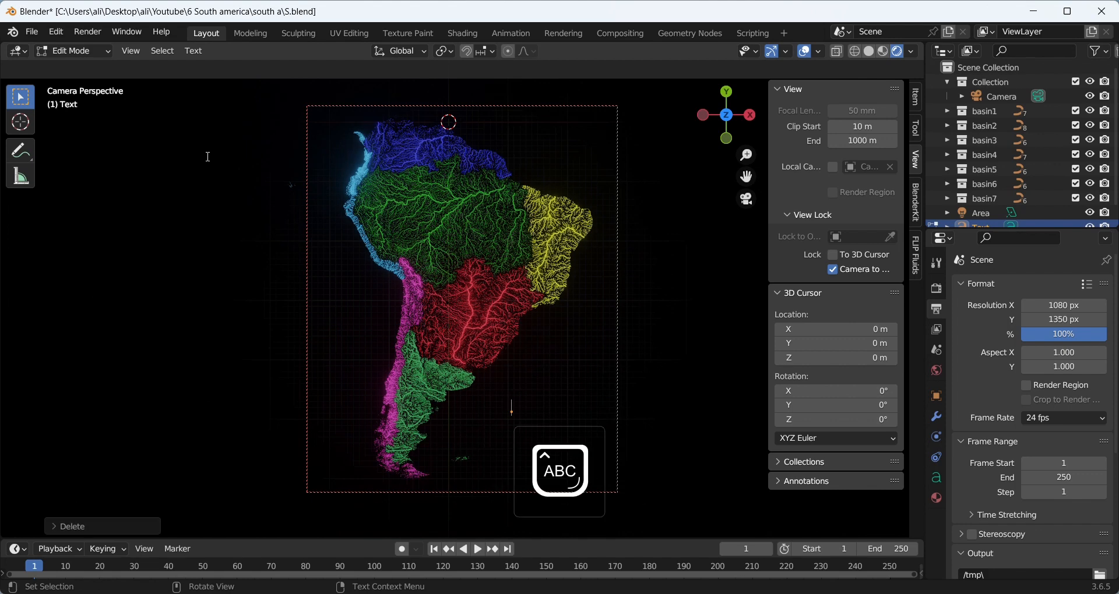
text(Majo)
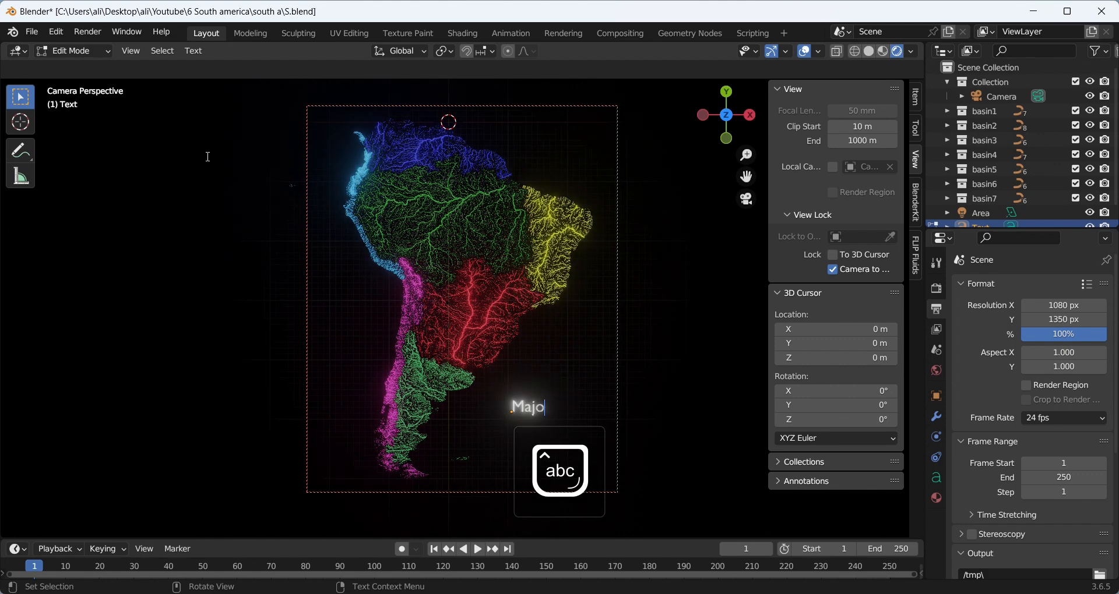
text(r river basins )
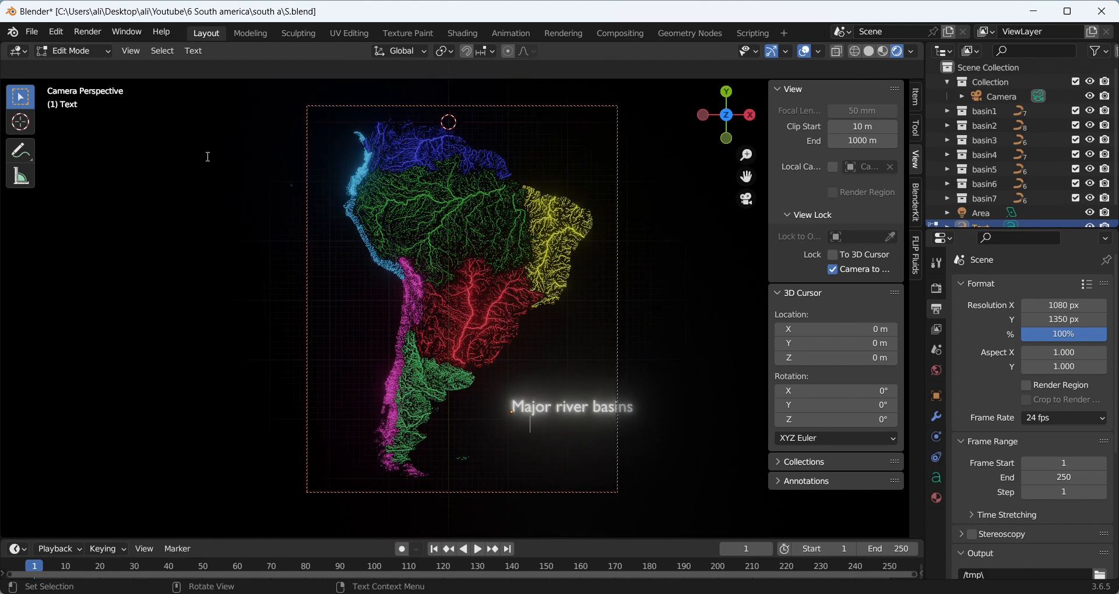
text(of)
key(Tab)
Move the text slightly west along X and scale it down to about 0.55 so it fits inside the camera frame
key(g)
key(x)
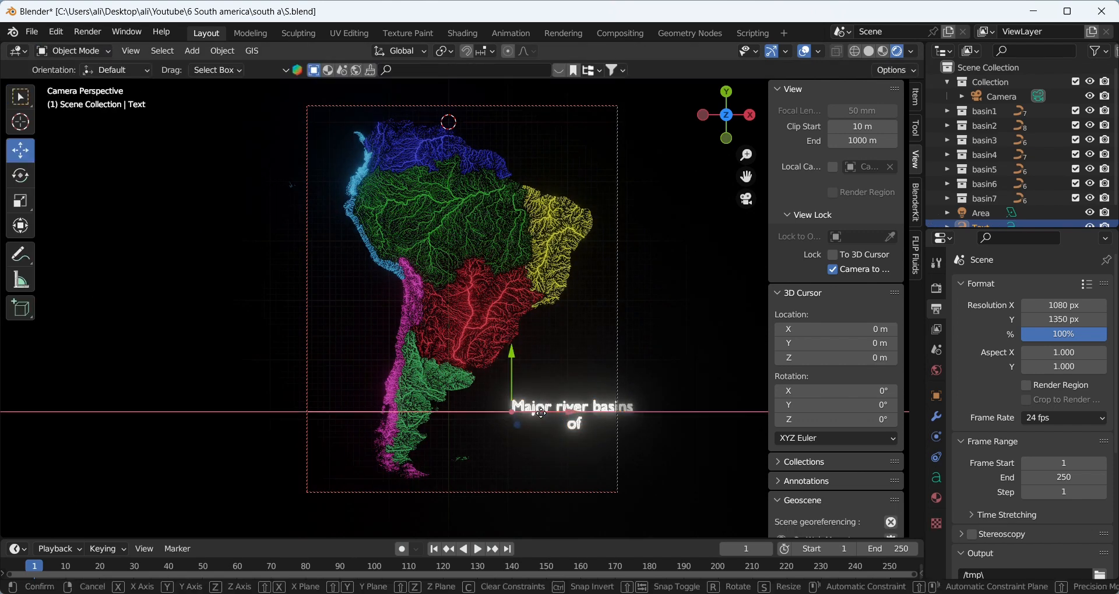
key(s)
drag(560, 431, 542, 417)
click(523, 420)
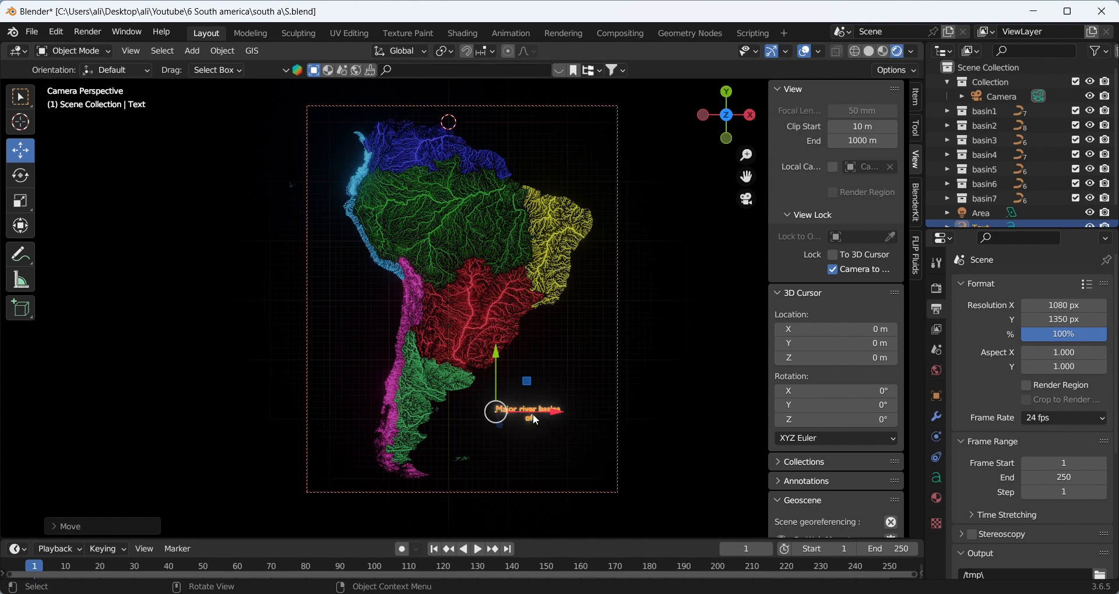
Set the text's regular font to Book Antiqua Bold Italic, nudge it slightly east along X, and clear the selection
click(942, 481)
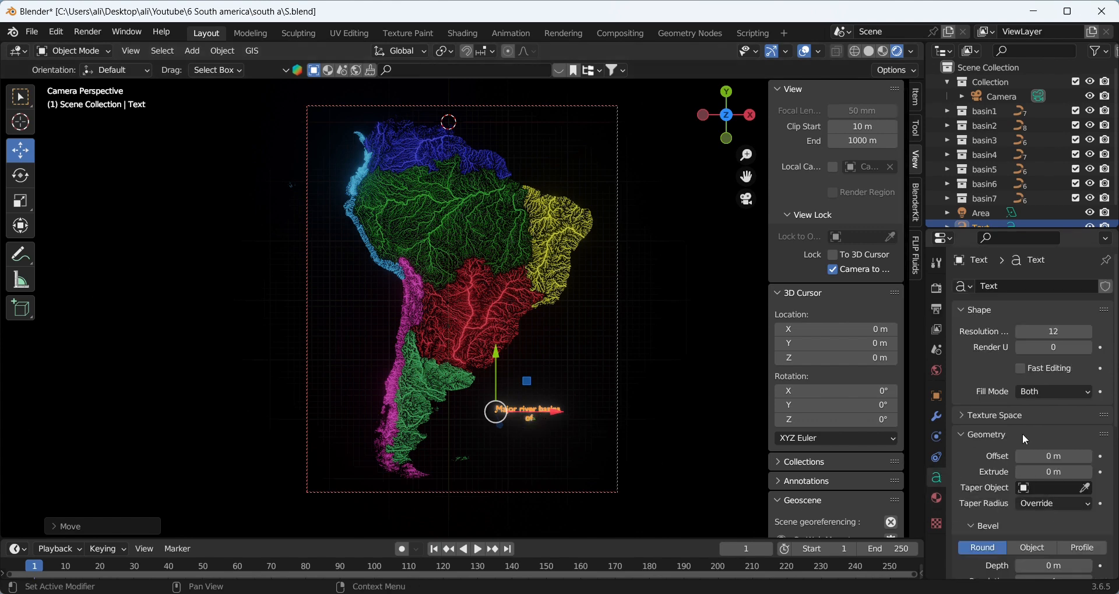
scroll(1023, 432, down, 8)
click(977, 389)
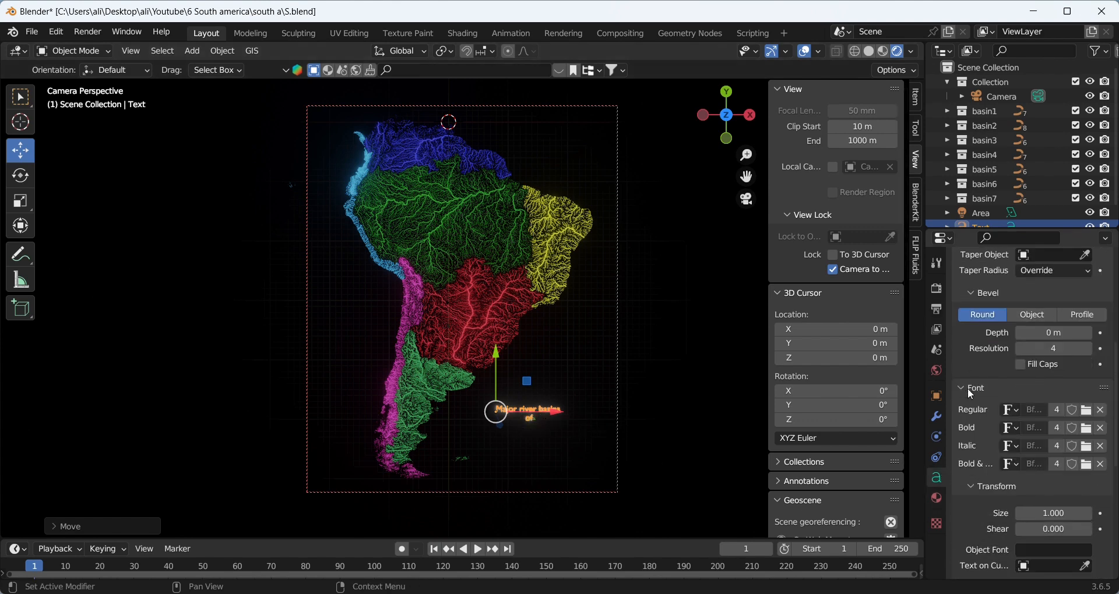
click(1086, 411)
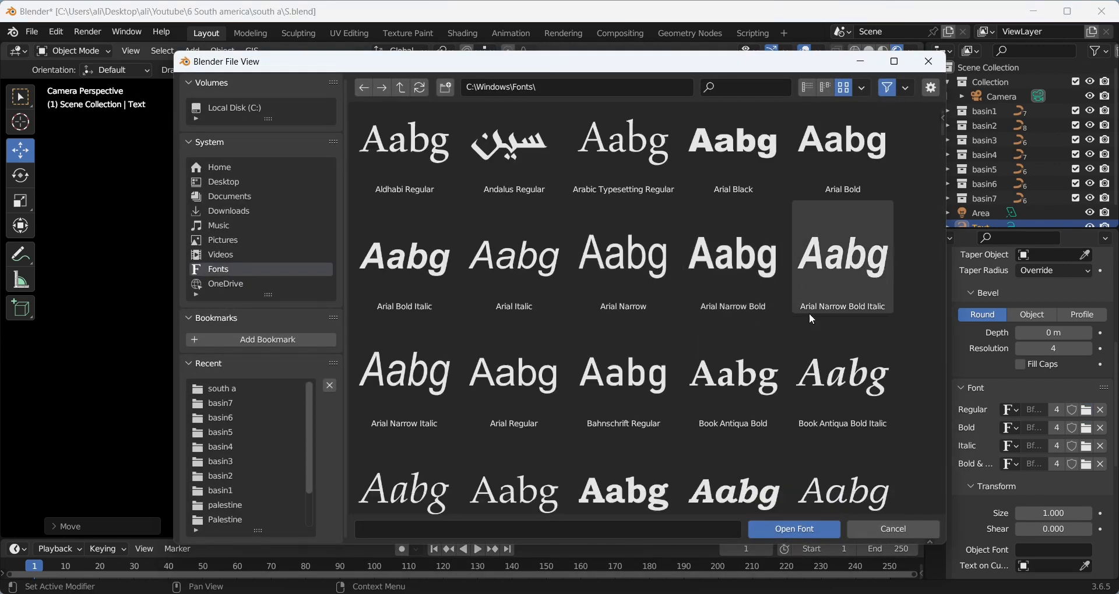
scroll(812, 319, down, 3)
double_click(813, 320)
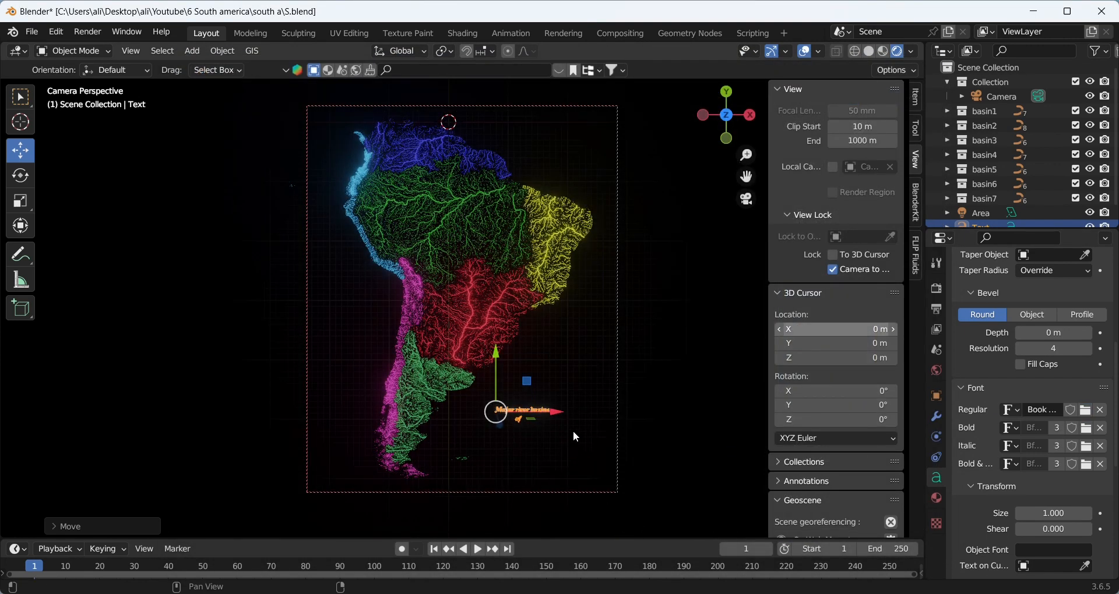
drag(557, 412, 563, 411)
click(577, 377)
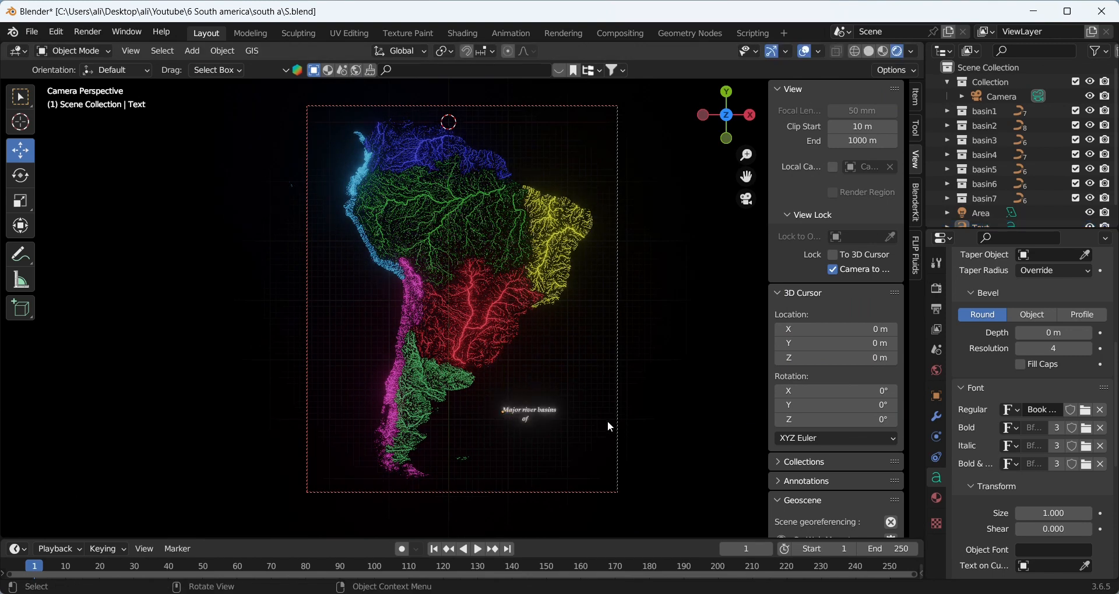
Copy and paste the "Major river basins of" text object and move the copy south along Y, just below the original
click(542, 410)
right_click(542, 411)
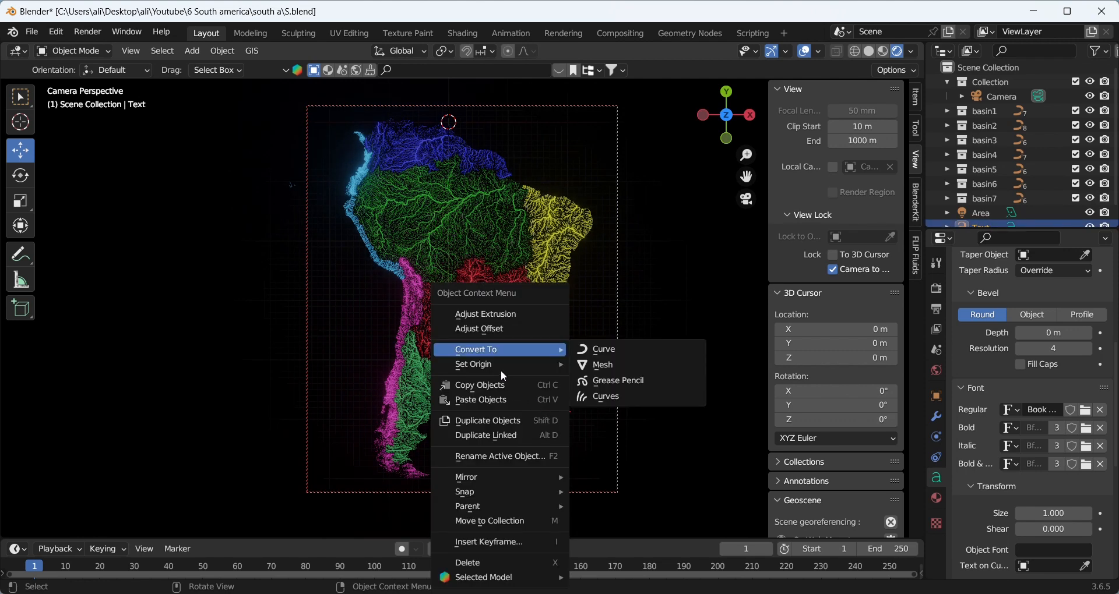
click(497, 386)
right_click(544, 380)
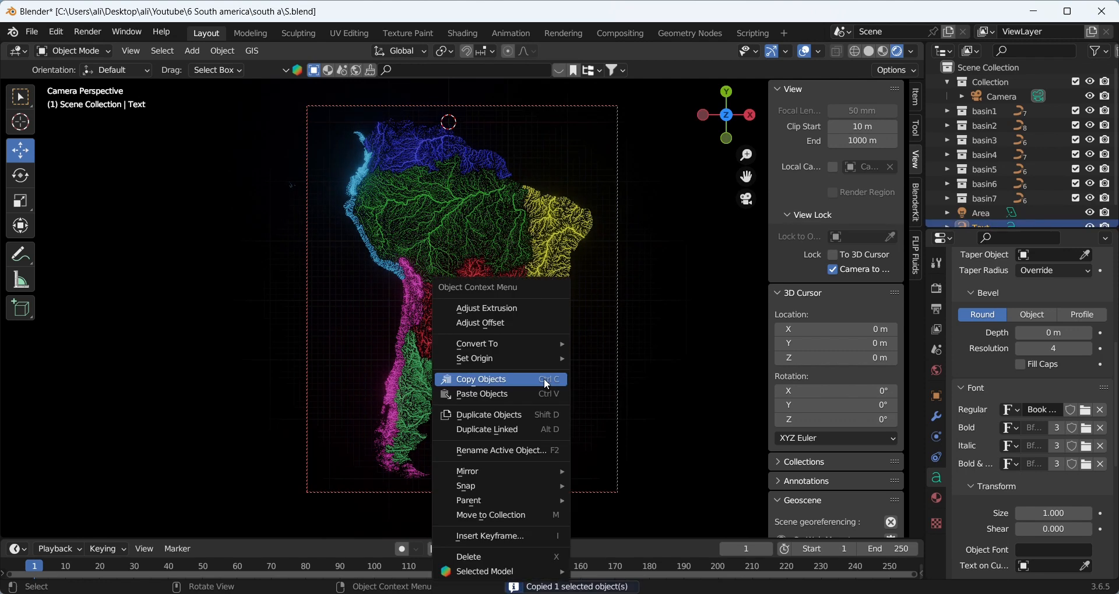
click(501, 395)
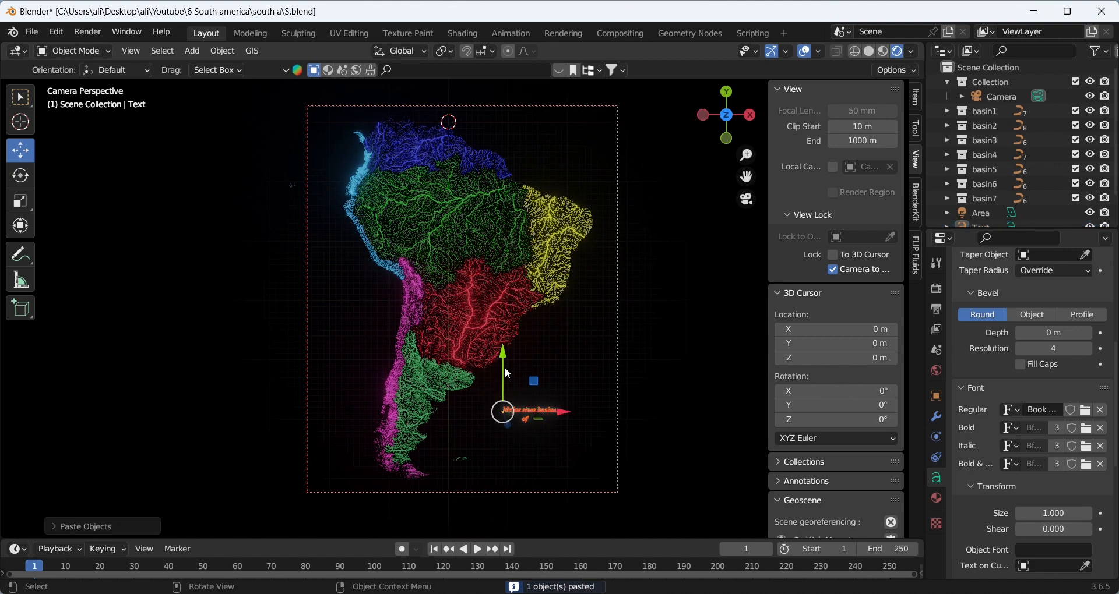
drag(508, 373, 561, 441)
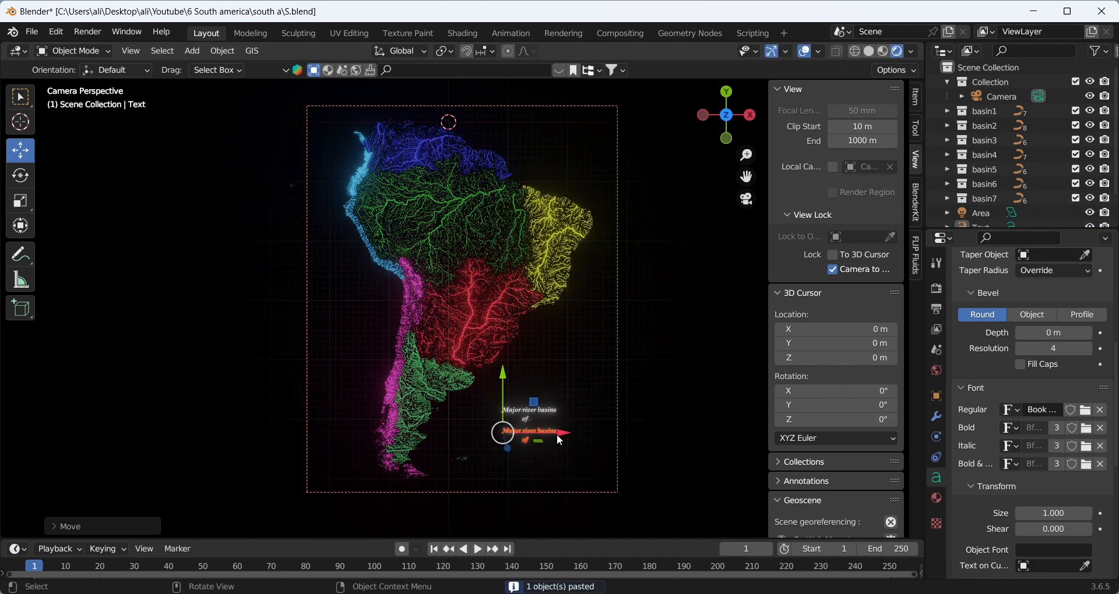
Change the lower copy's text to "South America", scale it up to about 2.4 times, and shift it west under the first line
click(564, 445)
click(556, 430)
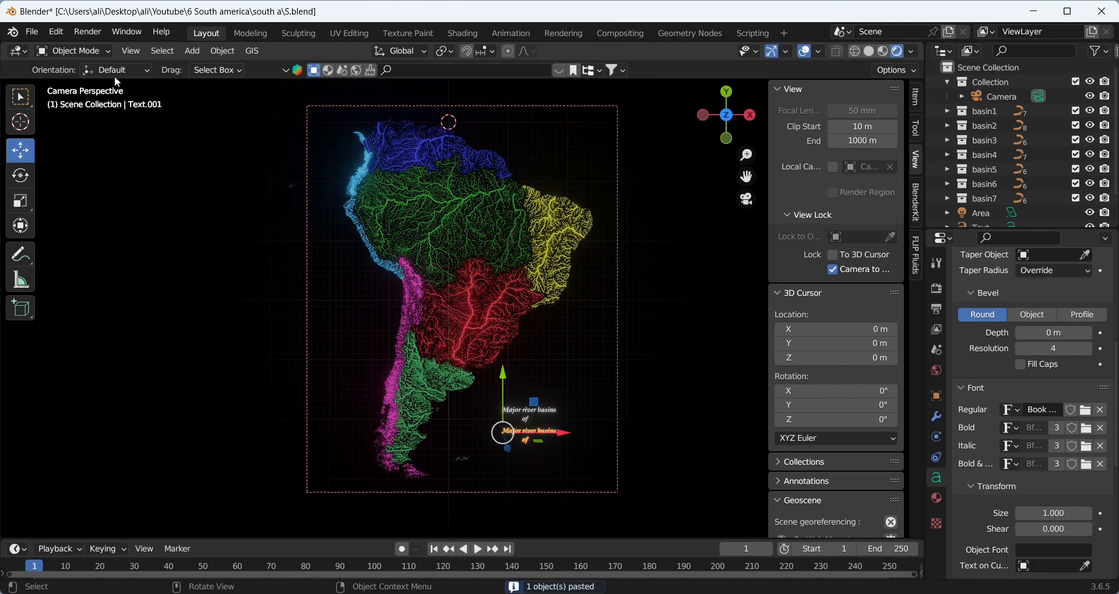
click(93, 49)
click(96, 83)
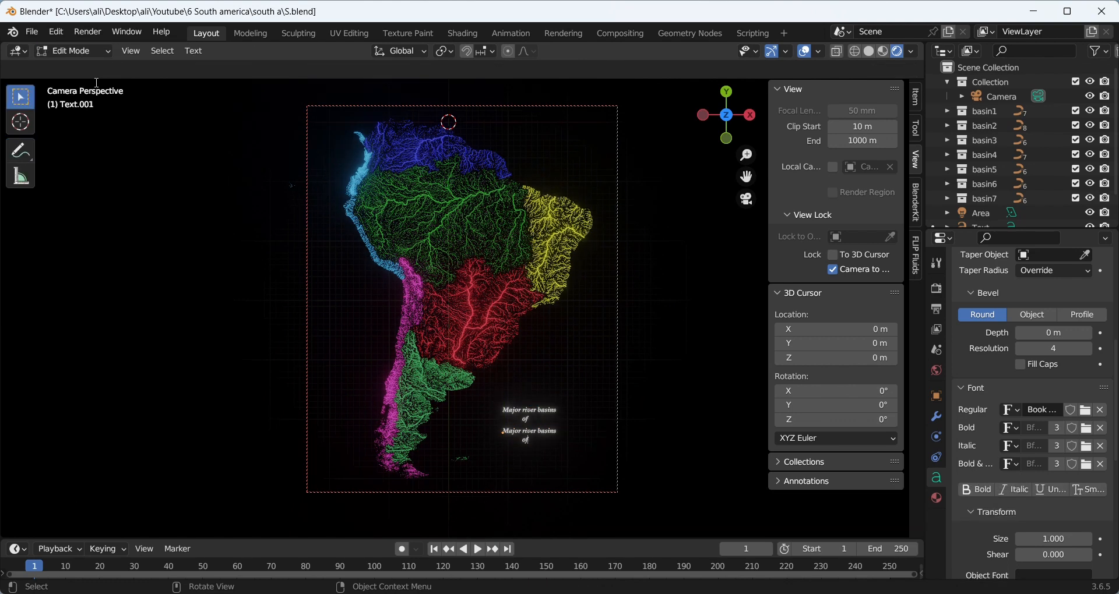
key(BackSpace)
key(BackSpace)
key(BackSpace)
key(BackSpace)
key(BackSpace)
key(BackSpace)
key(BackSpace)
key(BackSpace)
key(BackSpace)
key(BackSpace)
key(BackSpace)
key(BackSpace)
key(BackSpace)
key(BackSpace)
key(BackSpace)
key(BackSpace)
key(BackSpace)
key(BackSpace)
key(BackSpace)
key(BackSpace)
key(BackSpace)
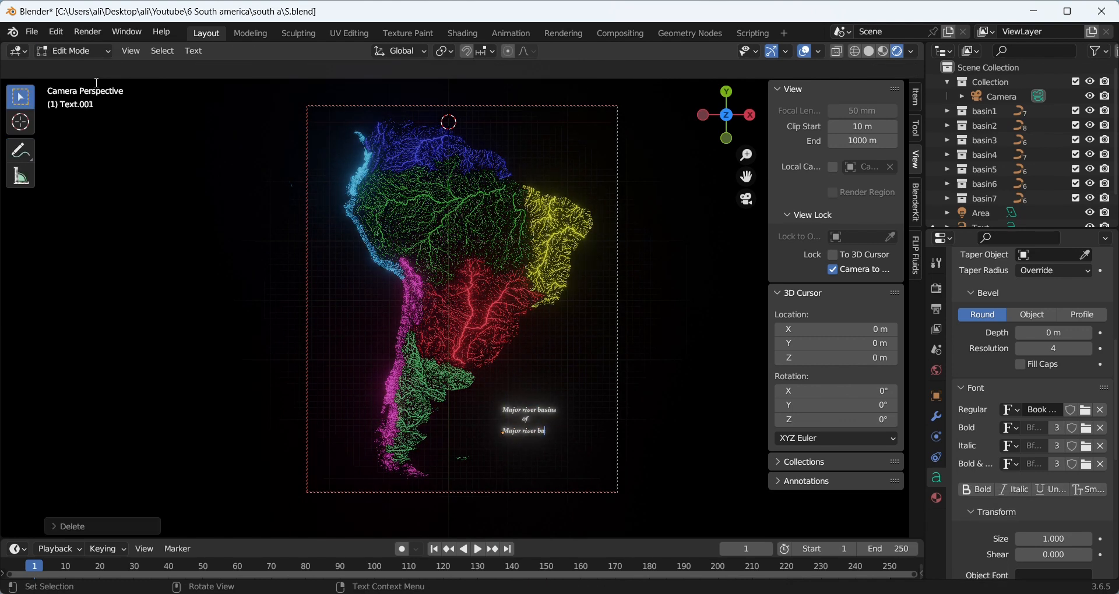
text(South)
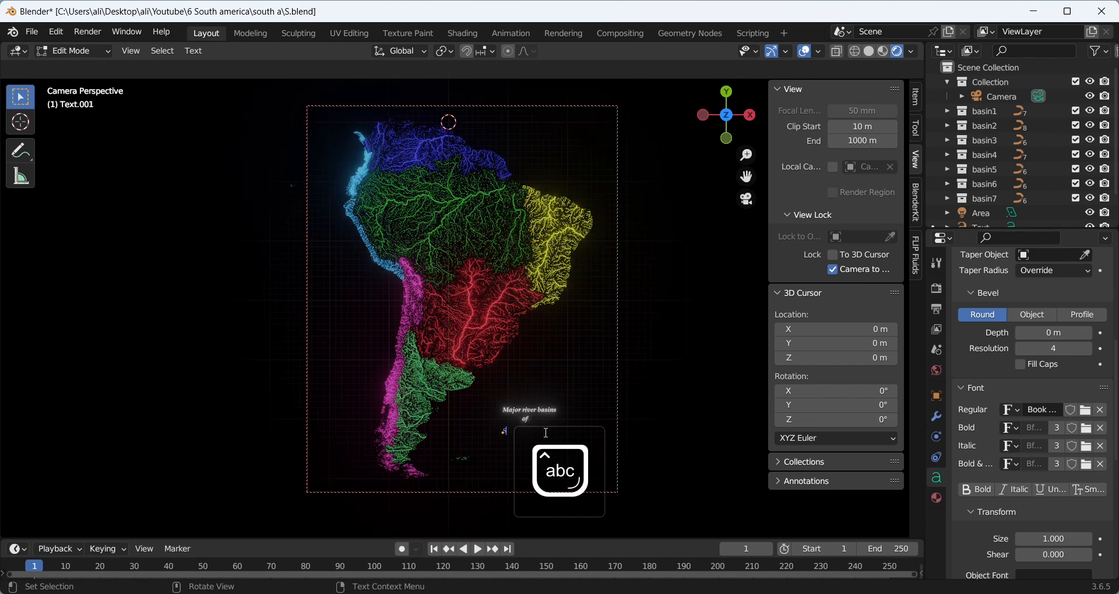
text( America)
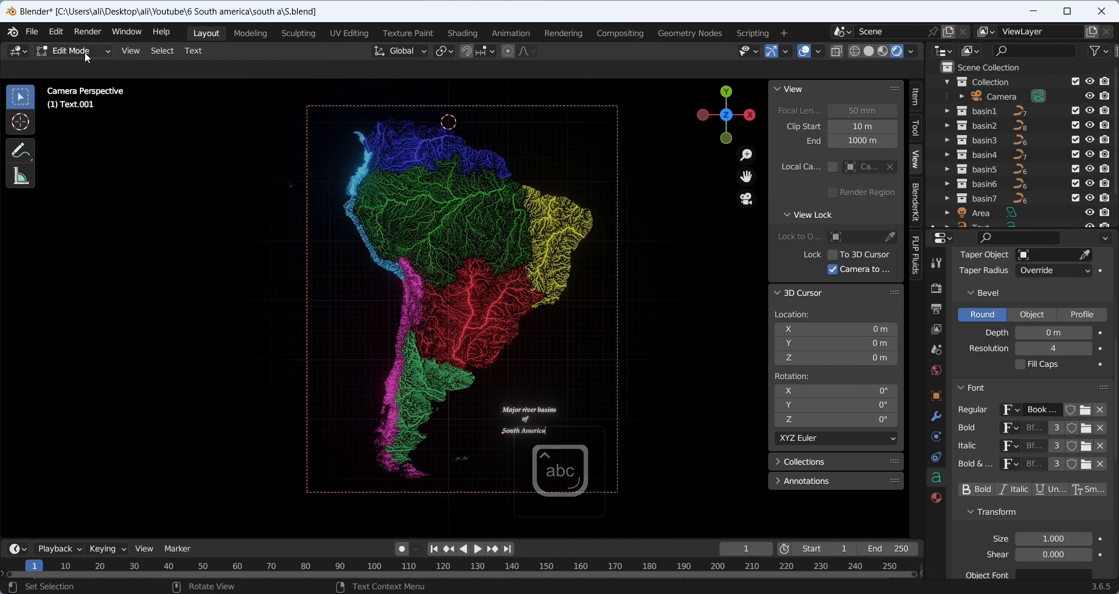
key(Tab)
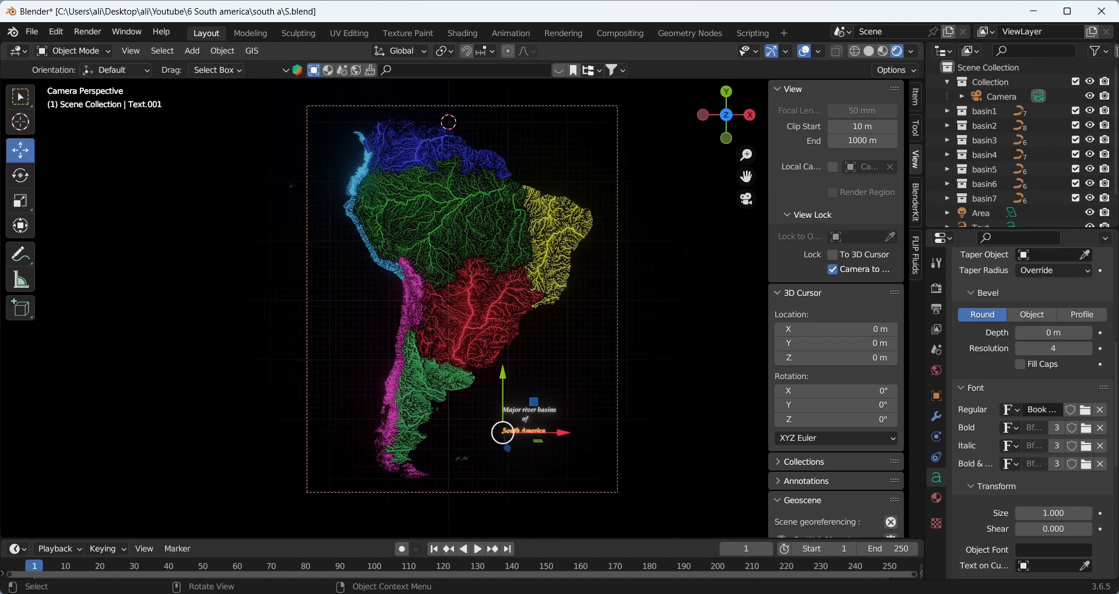
key(s)
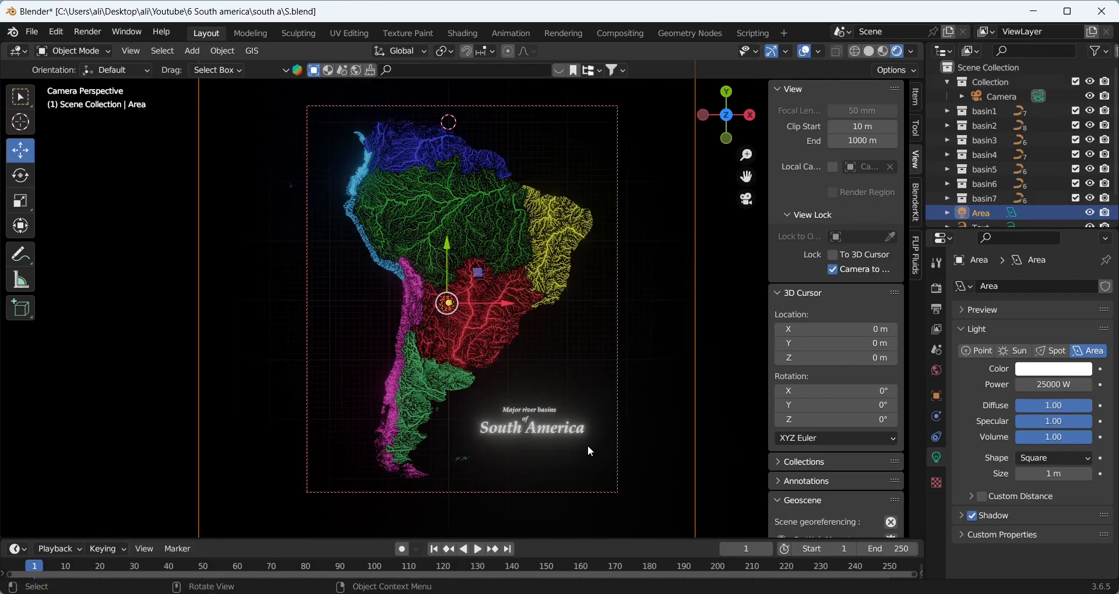
Give the "South America" text a new material with a dark green base color, hex 108208
click(573, 427)
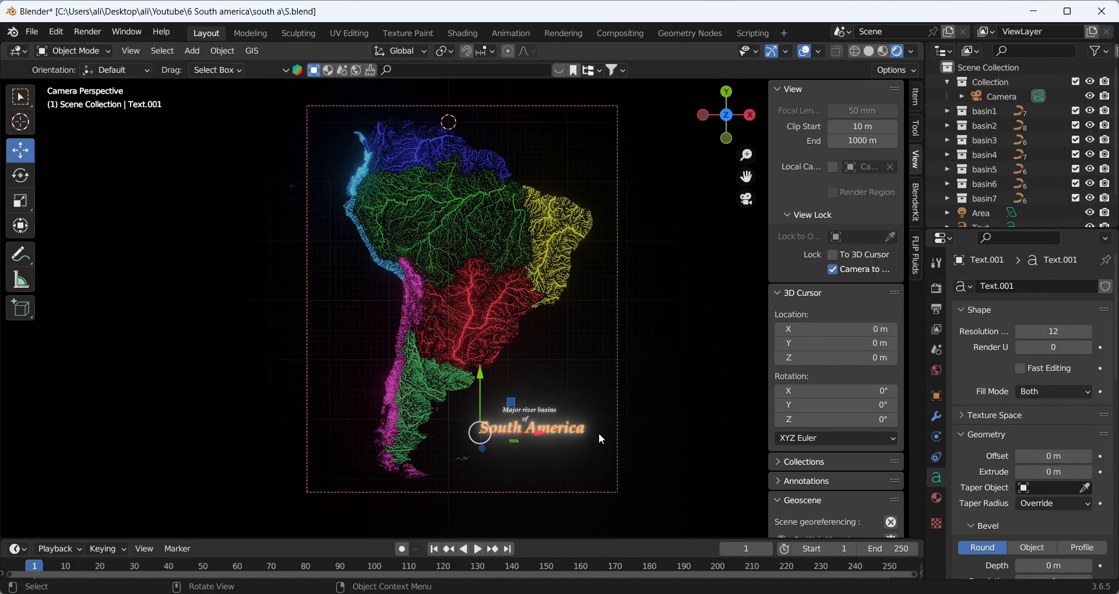
click(938, 498)
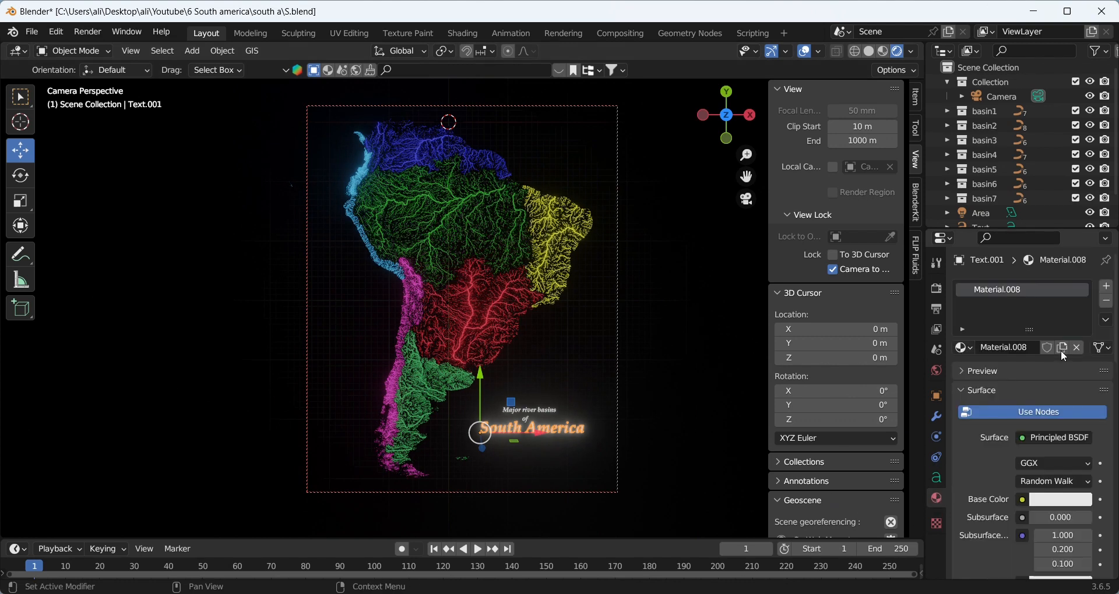
click(1062, 501)
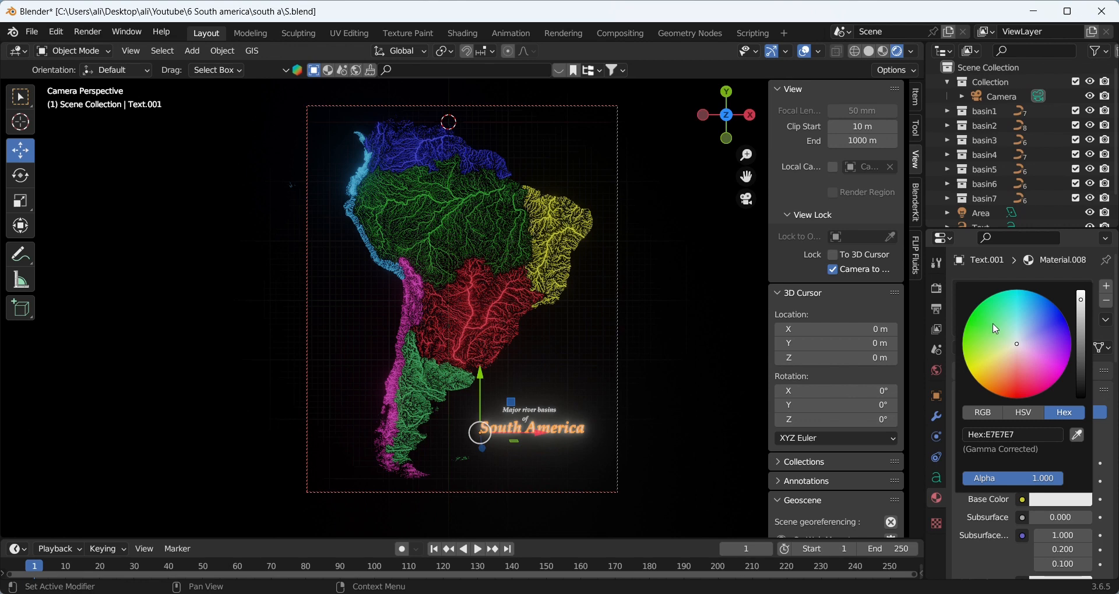
click(971, 322)
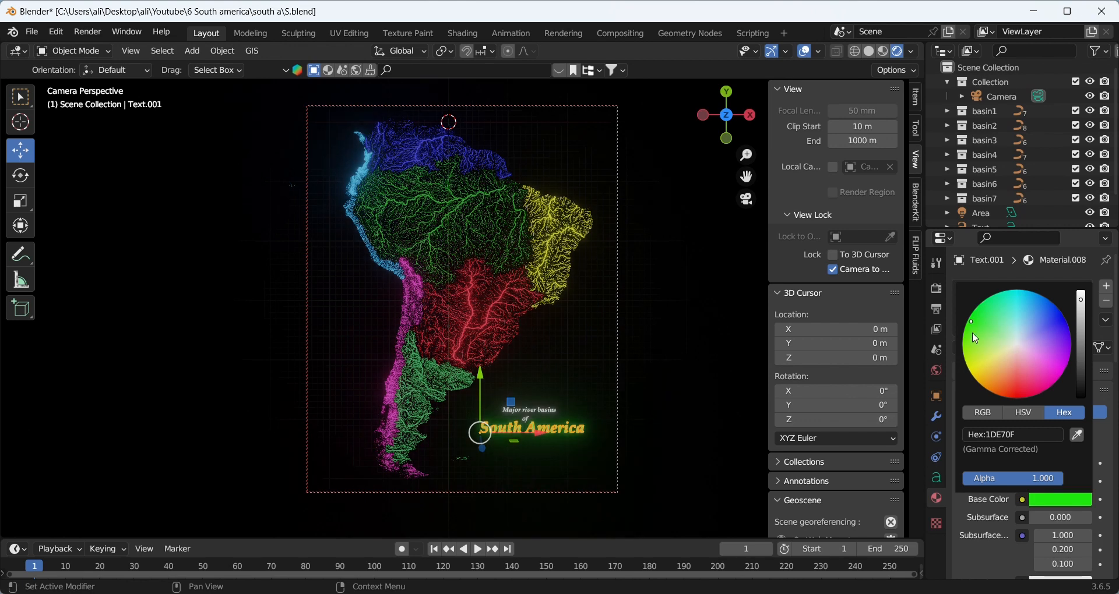
click(743, 359)
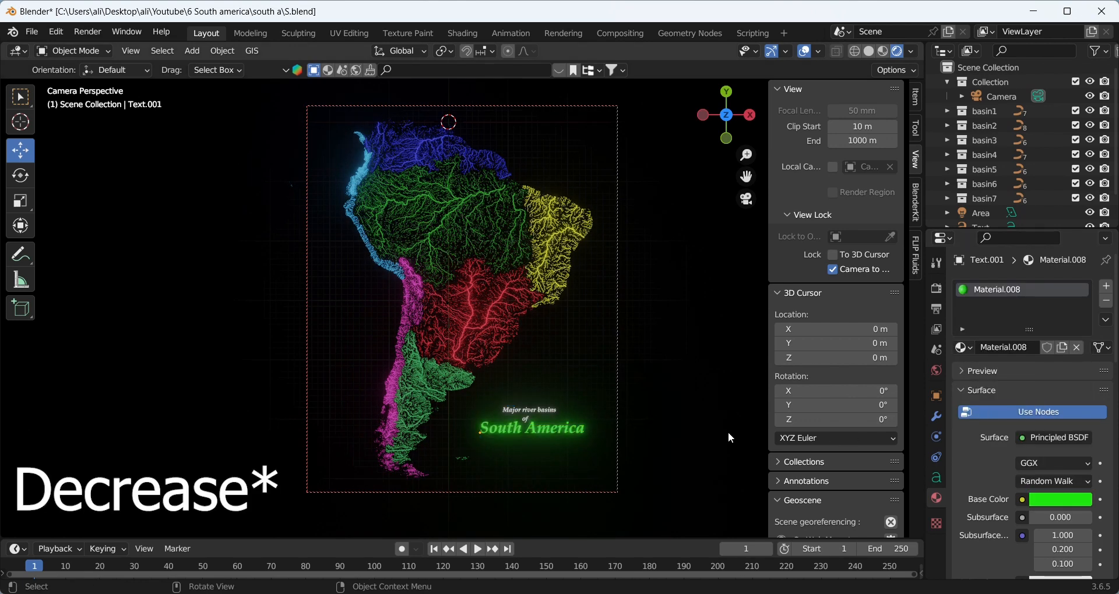
click(1059, 501)
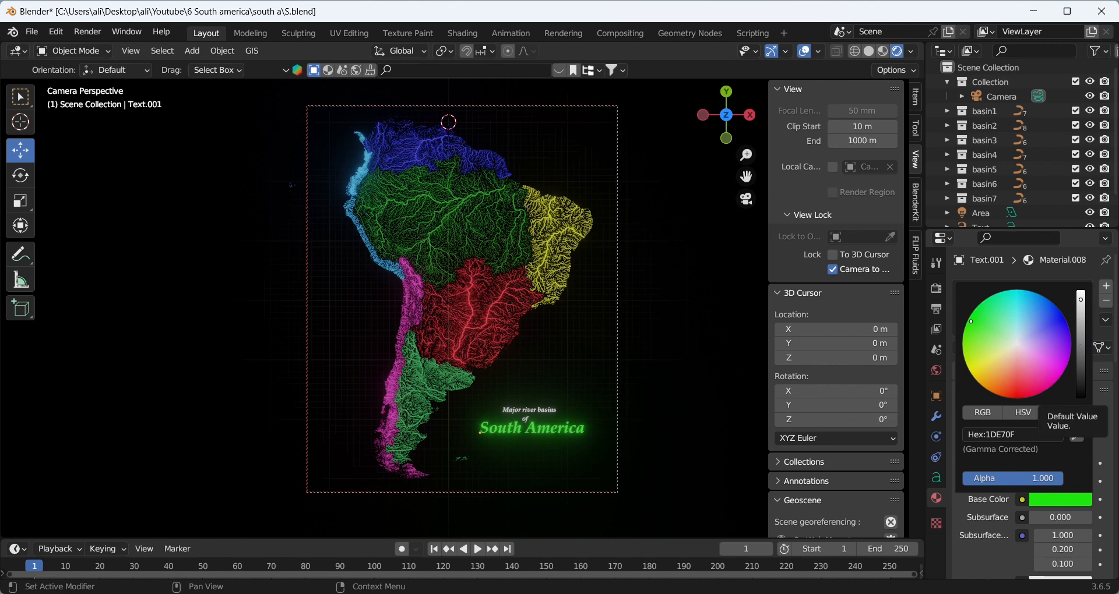
click(1082, 343)
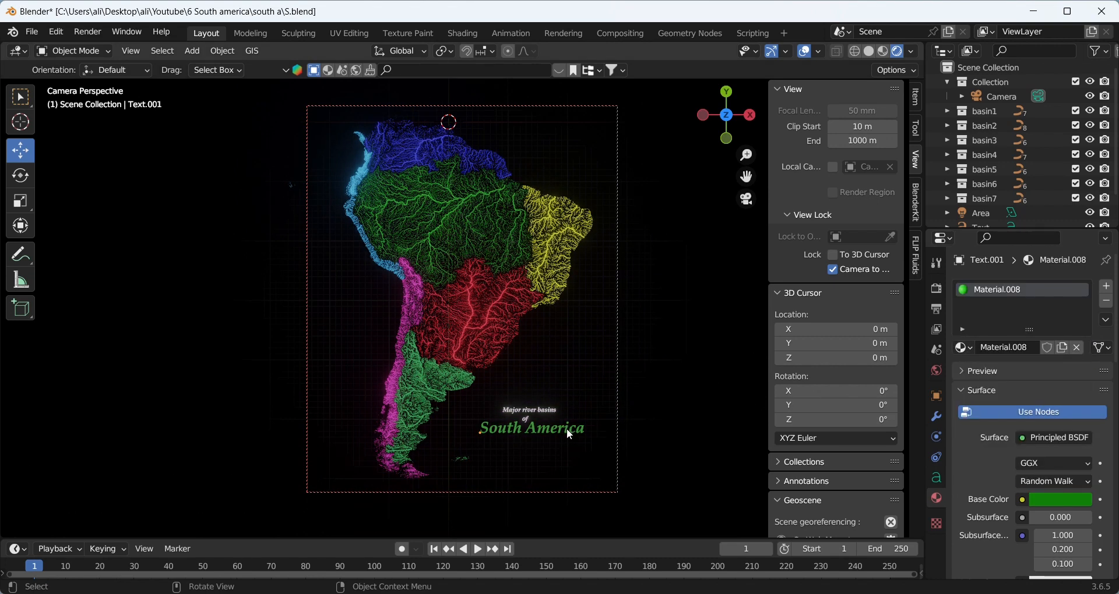
Copy the "South America" base color hex 108208 and apply it to a new material on the "Major river basins of" text
click(1072, 503)
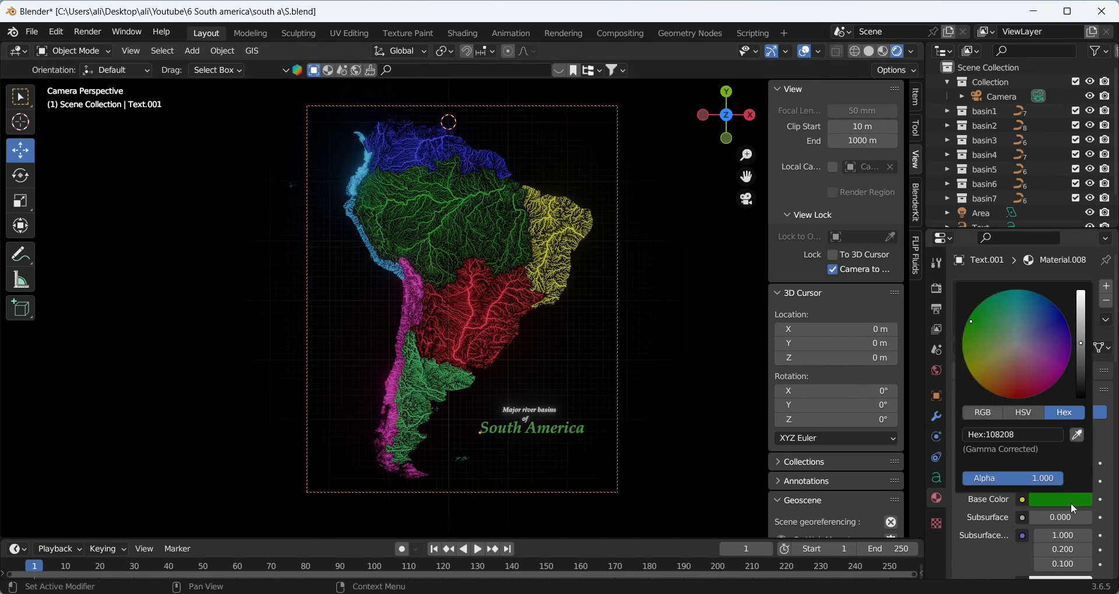
click(1036, 439)
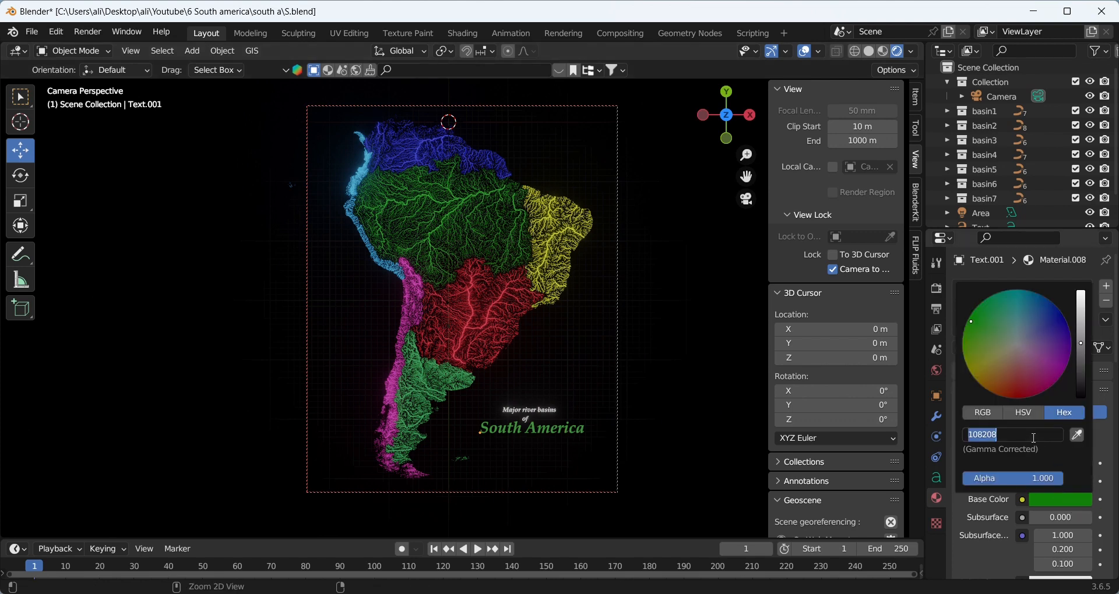
click(547, 414)
click(550, 410)
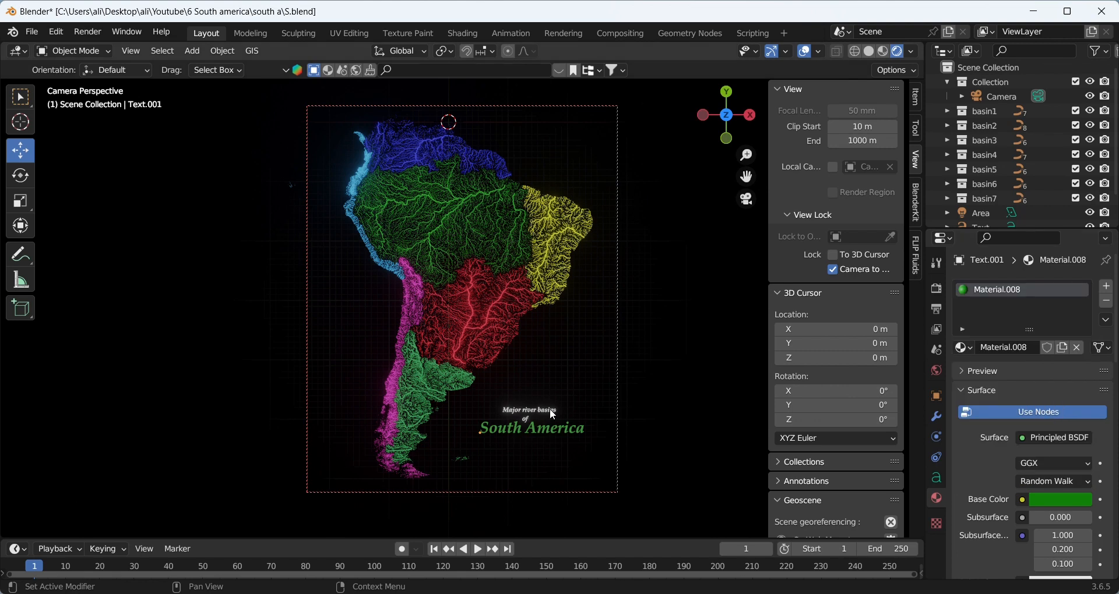
click(550, 408)
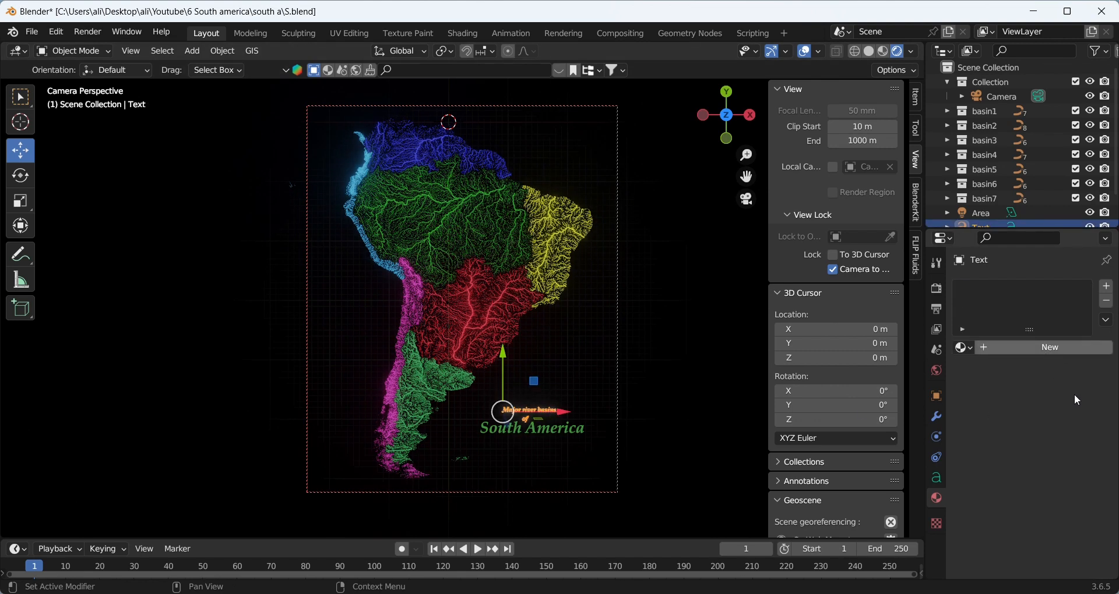
click(1049, 348)
click(1057, 500)
click(1035, 437)
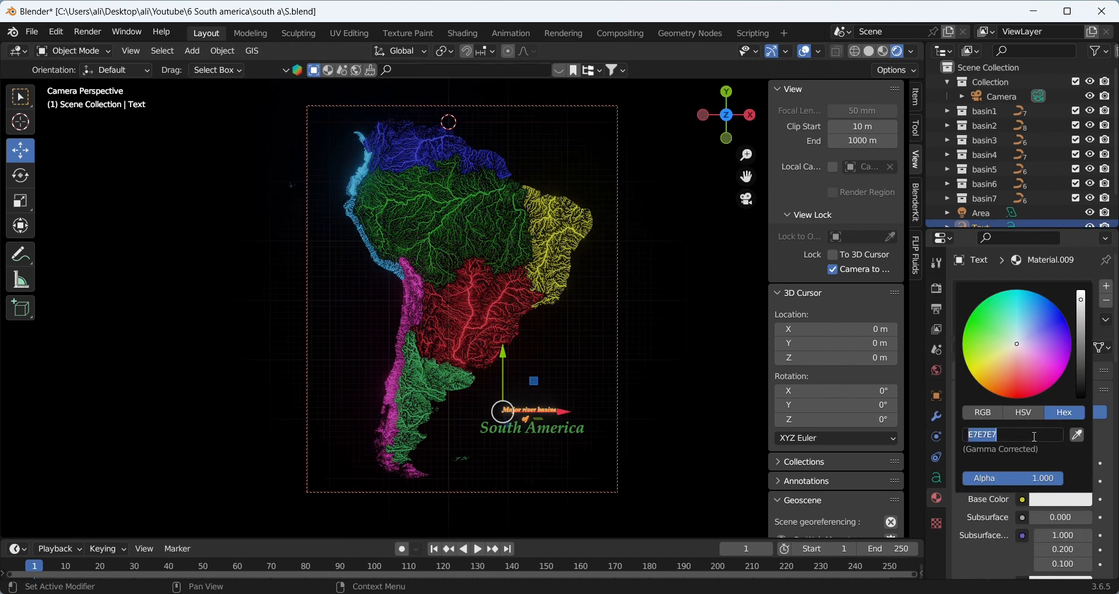
key(ctrl+v)
key(Return)
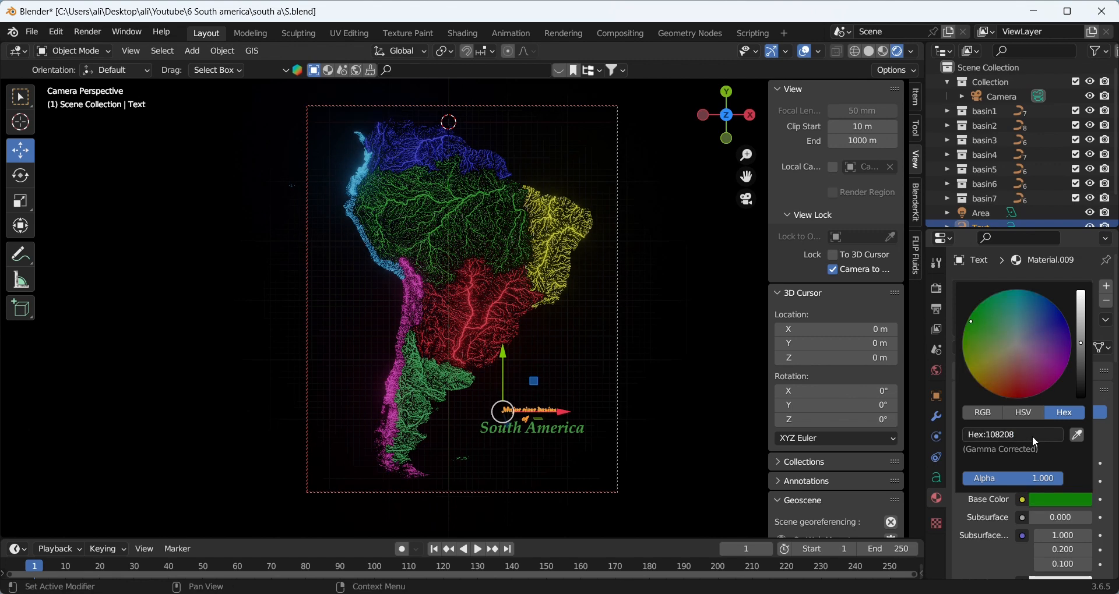
Deselect the title text, render the camera view as a still image, and maximize the render window to show the full map
click(726, 388)
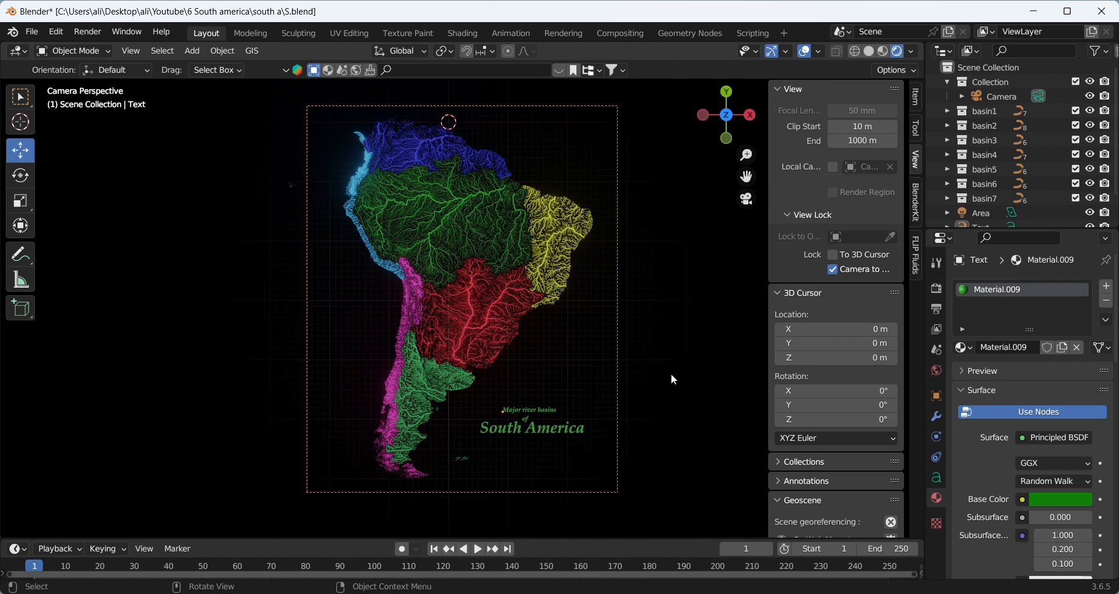
click(938, 294)
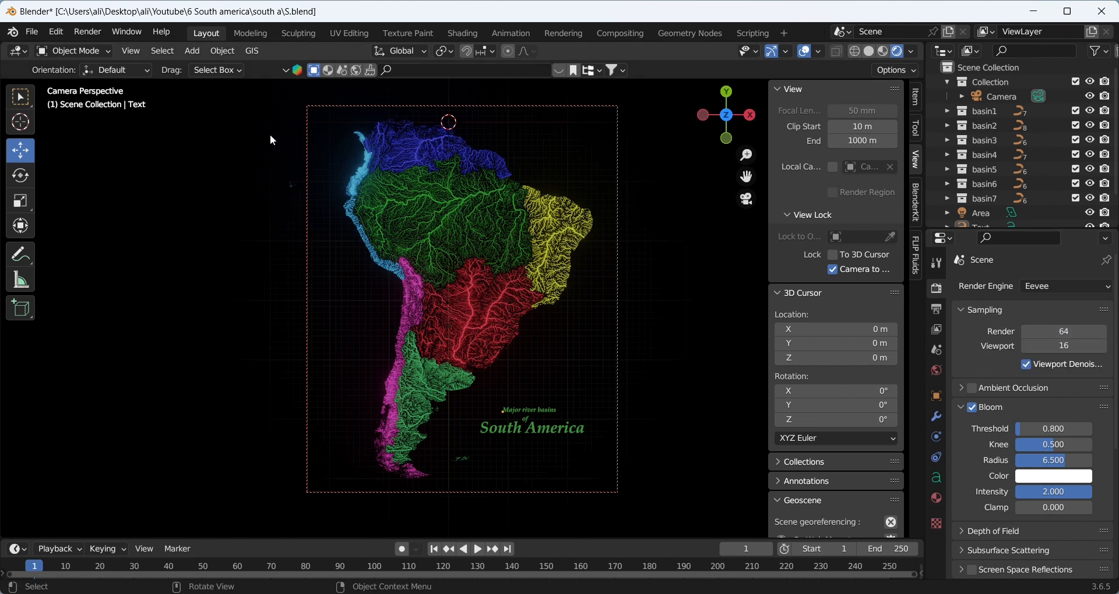
click(88, 33)
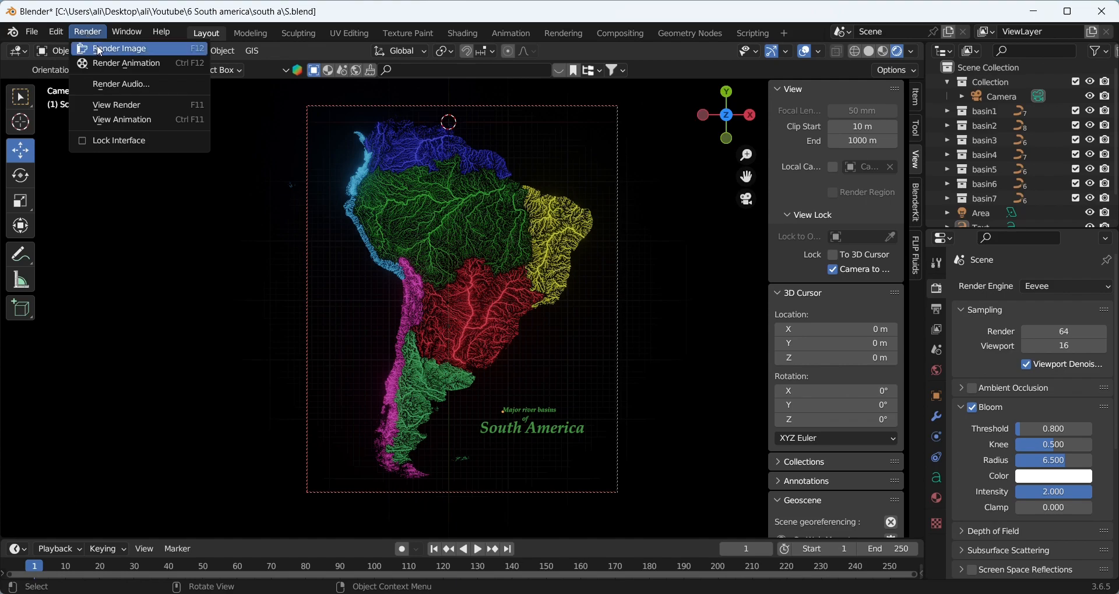
click(107, 49)
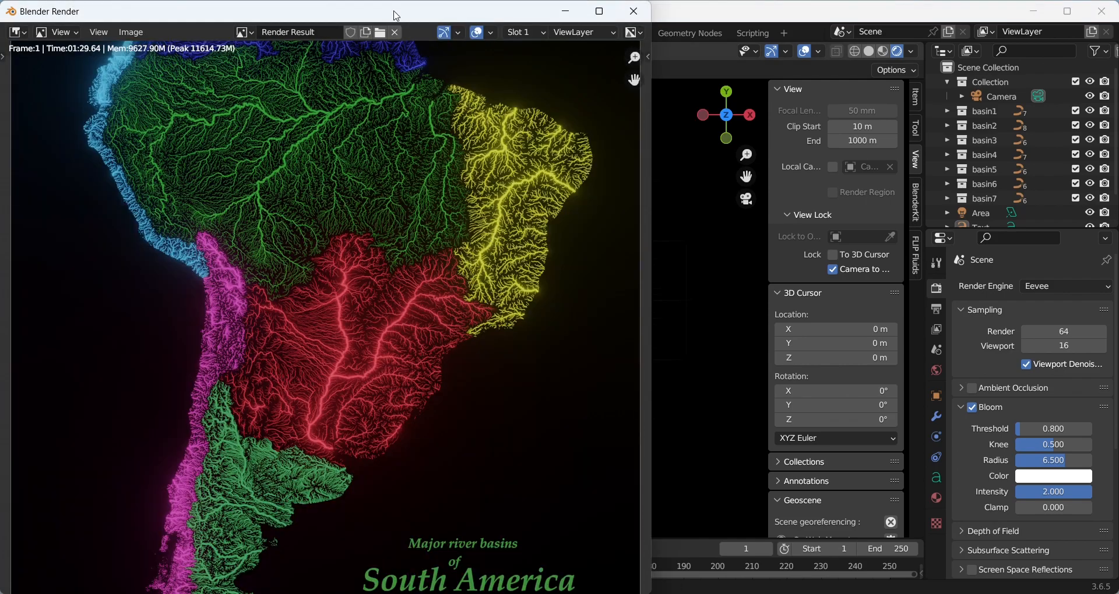
drag(402, 12, 400, 3)
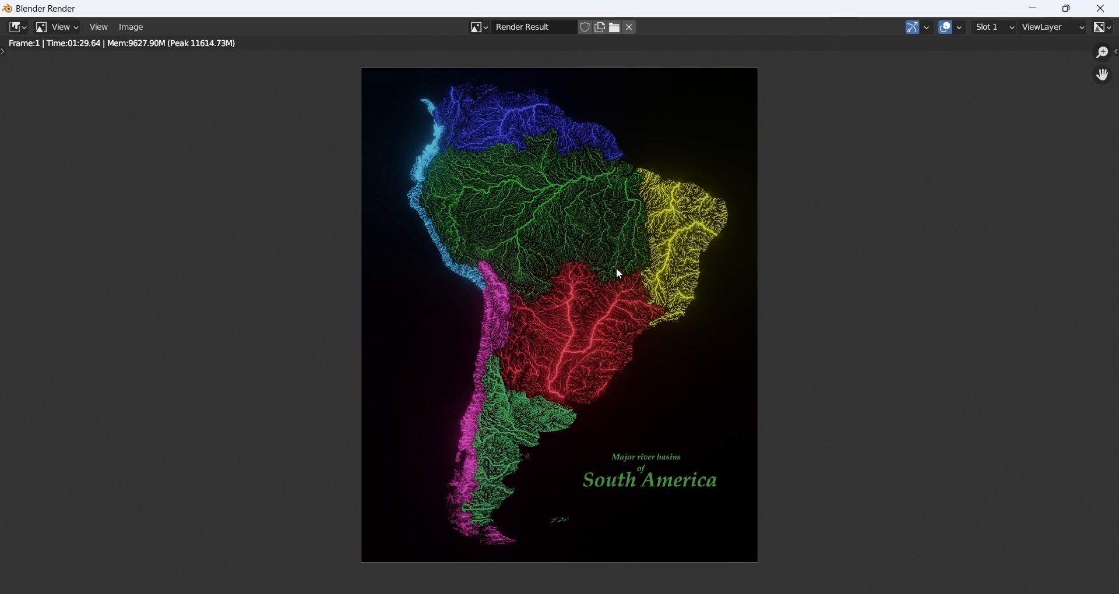
click(132, 27)
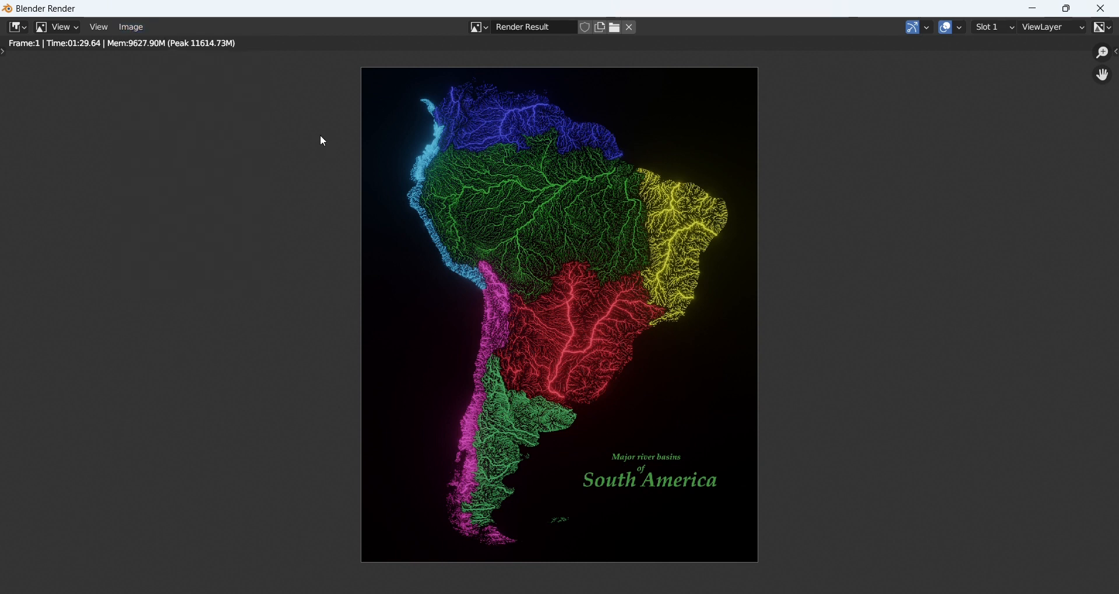